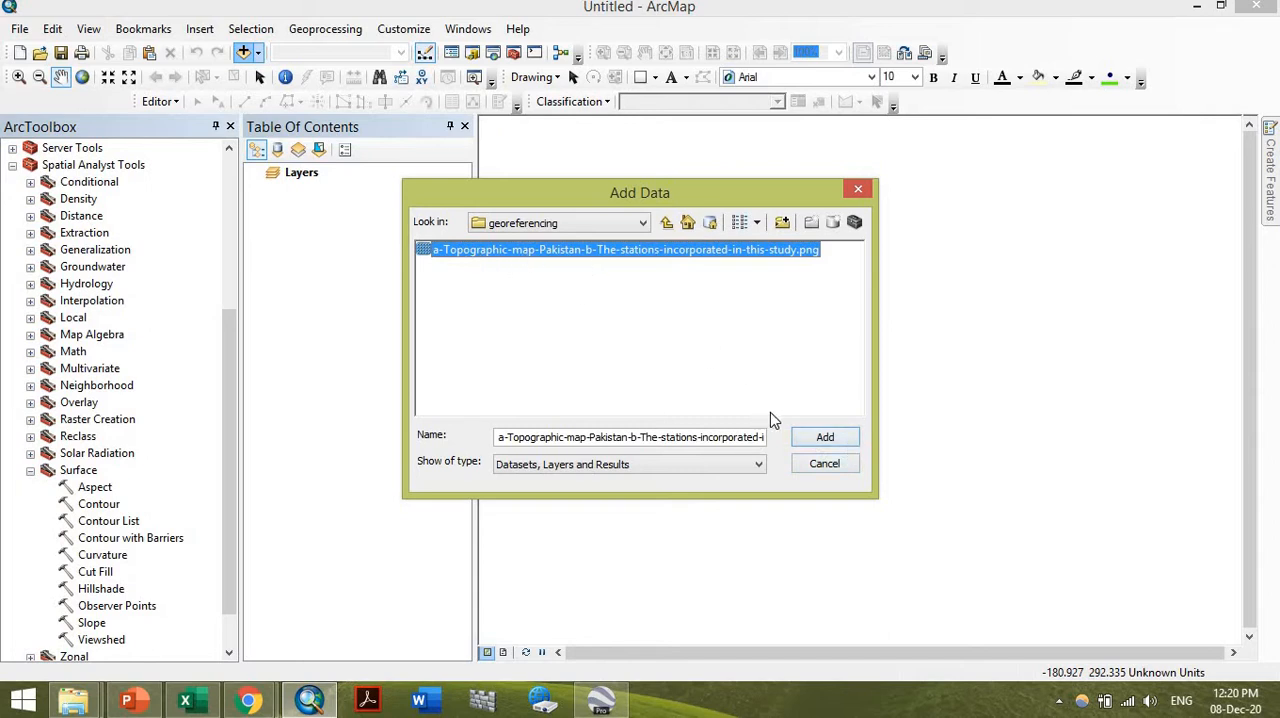
Add a-Topographic-map-Pakistan-b-The-stations-incorporated-in-this-study.png from the georeferencing folder to the map, accepting its missing spatial reference
{"action": "left_click", "coordinate": [821, 441]}
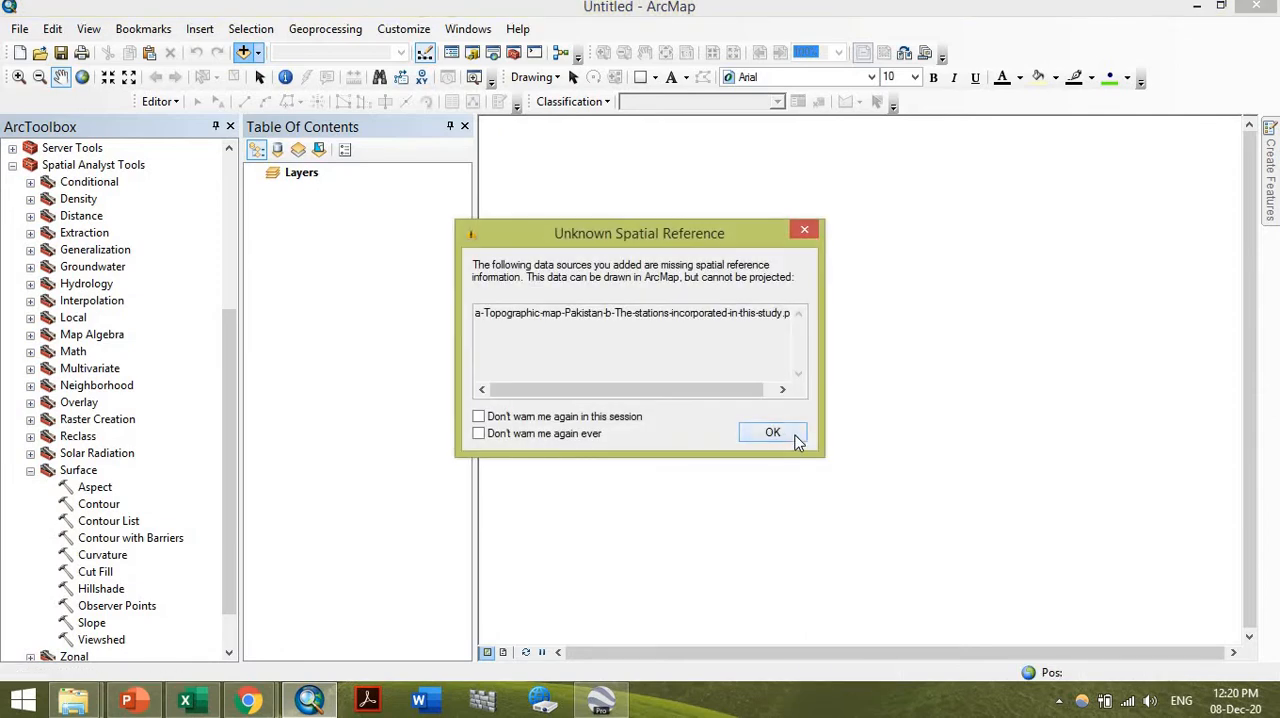
{"action": "left_click", "coordinate": [773, 433]}
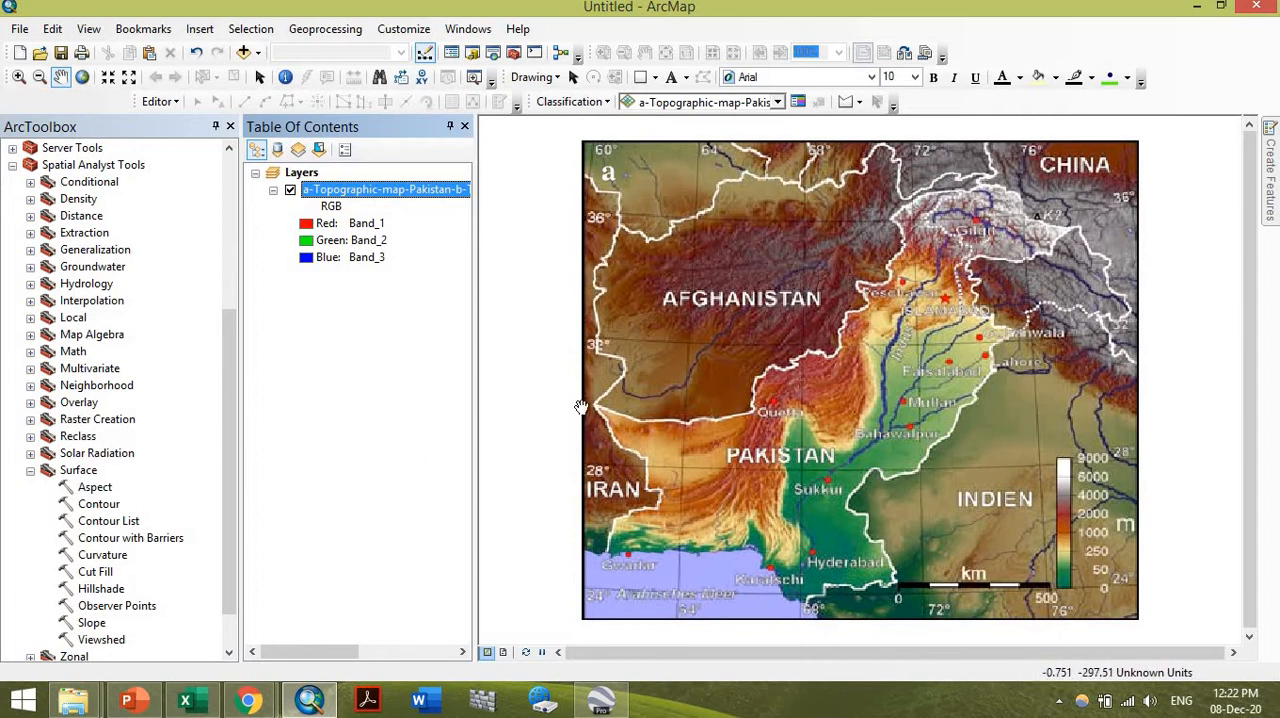
Examine the Pakistan topographic map closely, following the country border, the Indus river and the marked cities from north to south
{"action": "scroll", "coordinate": [590, 418], "scroll_direction": "down", "scroll_amount": 1}
{"action": "scroll", "coordinate": [590, 418], "scroll_direction": "down", "scroll_amount": 2}
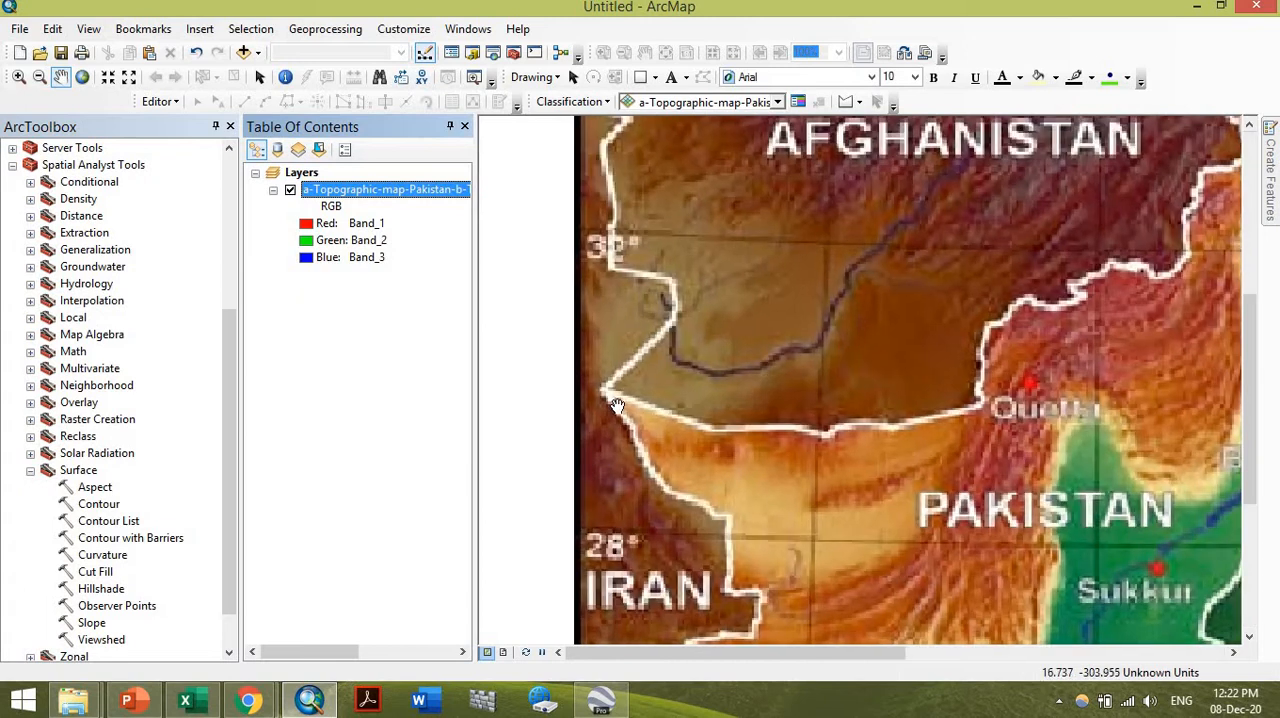
{"action": "scroll", "coordinate": [617, 402], "scroll_direction": "up", "scroll_amount": 2}
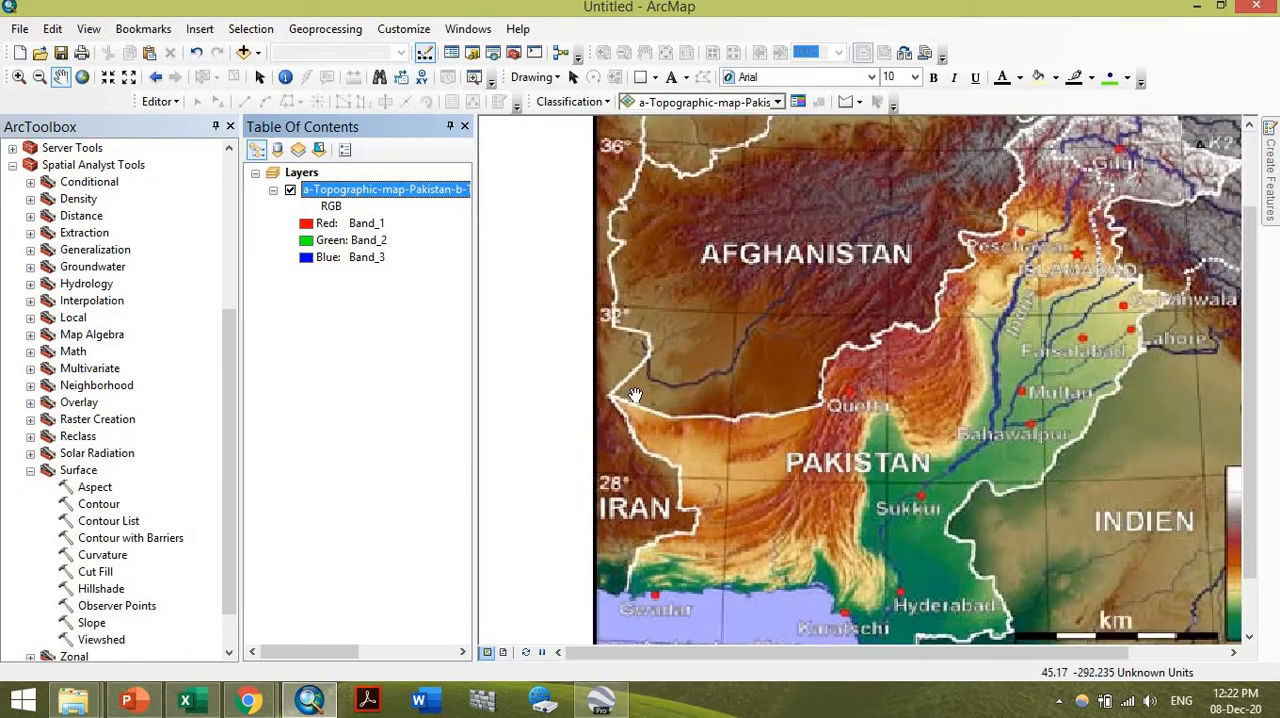
{"action": "scroll", "coordinate": [625, 402], "scroll_direction": "up", "scroll_amount": 1}
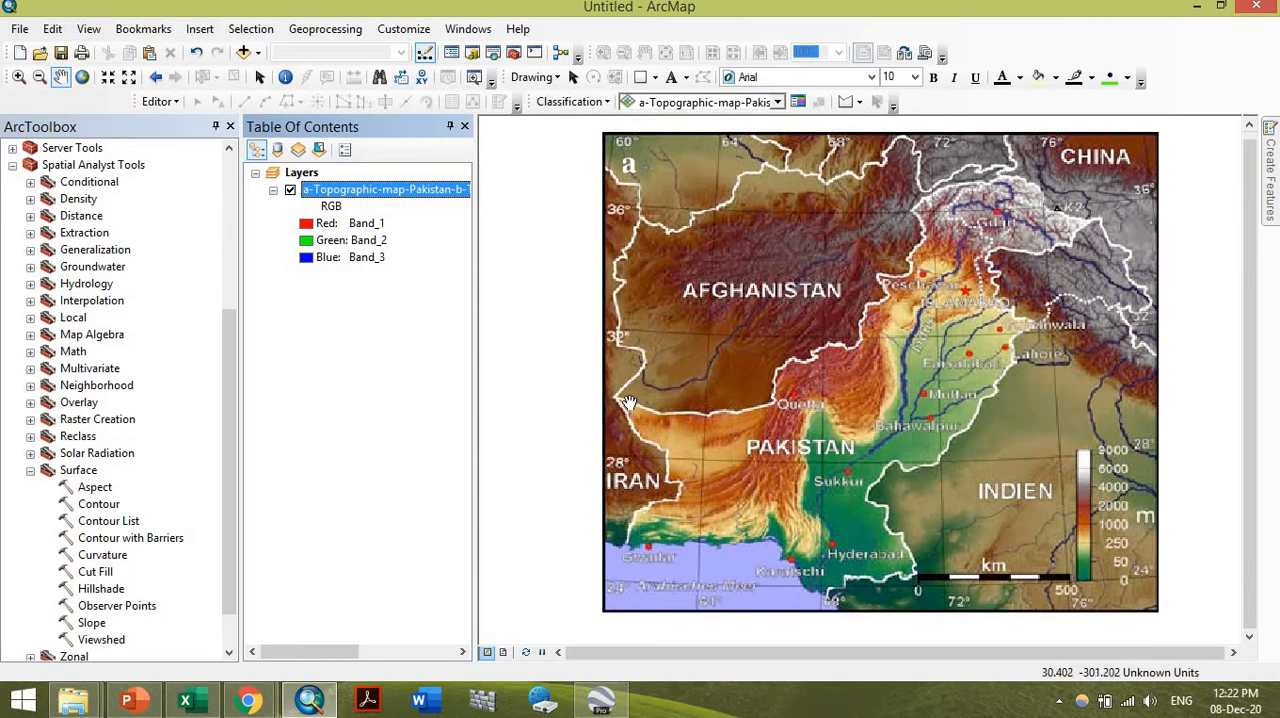
{"action": "scroll", "coordinate": [900, 419], "scroll_direction": "down", "scroll_amount": 1}
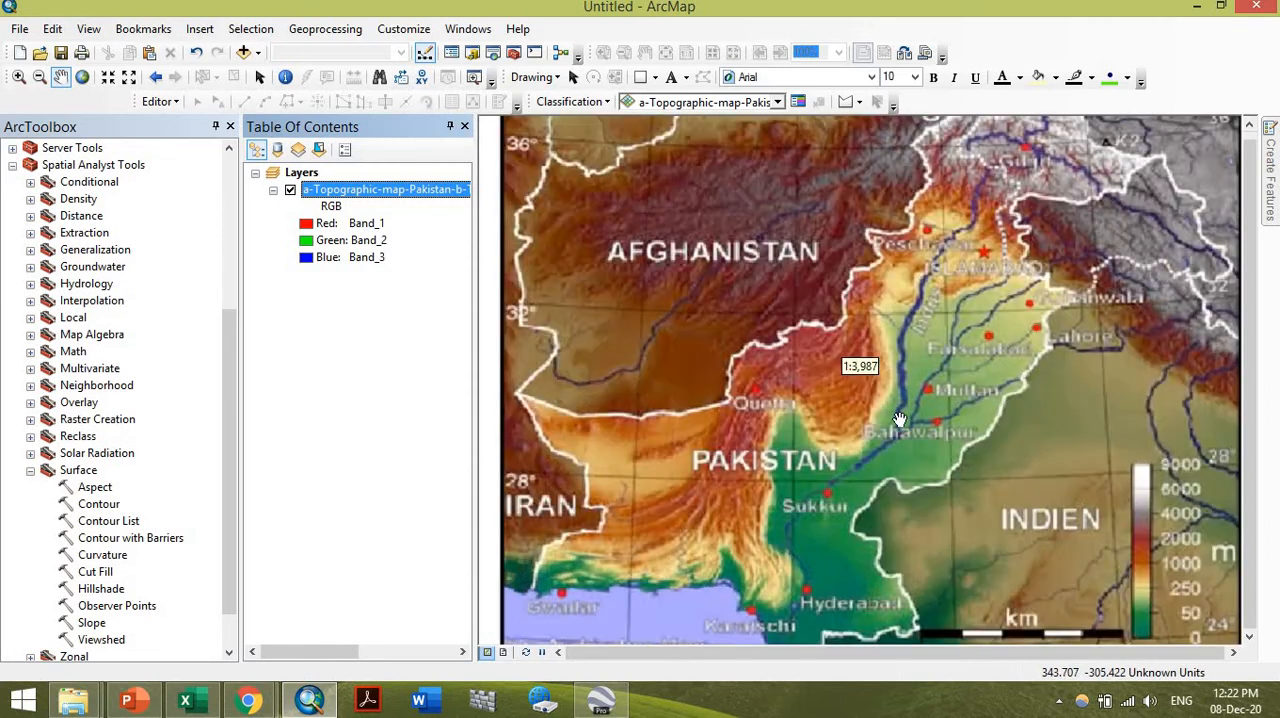
{"action": "scroll", "coordinate": [900, 419], "scroll_direction": "down", "scroll_amount": 1}
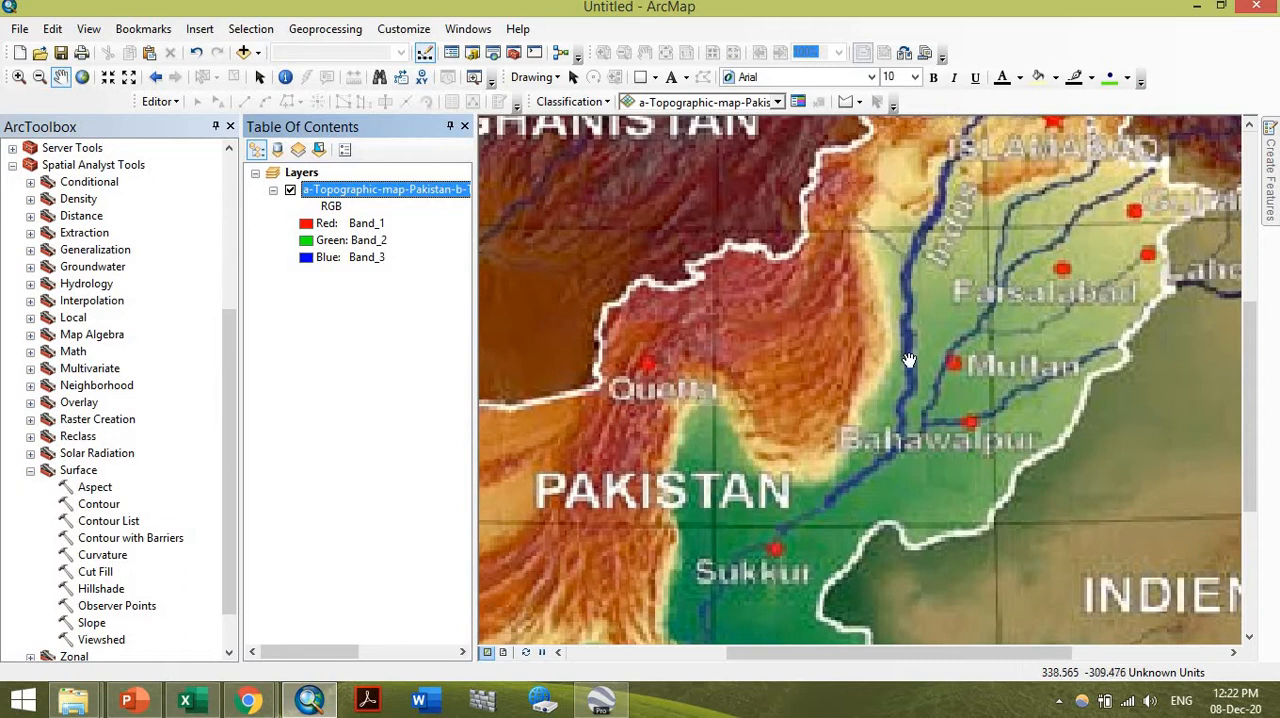
{"action": "scroll", "coordinate": [895, 447], "scroll_direction": "up", "scroll_amount": 1}
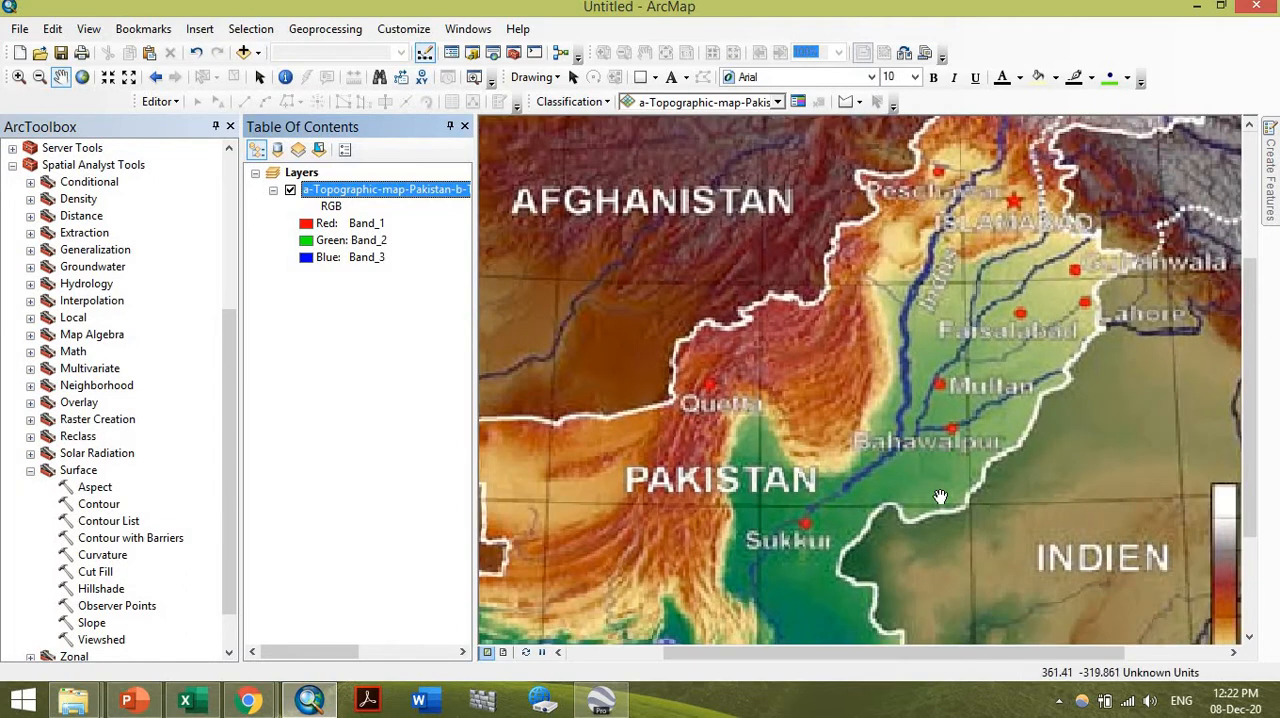
{"action": "scroll", "coordinate": [892, 412], "scroll_direction": "up", "scroll_amount": 1}
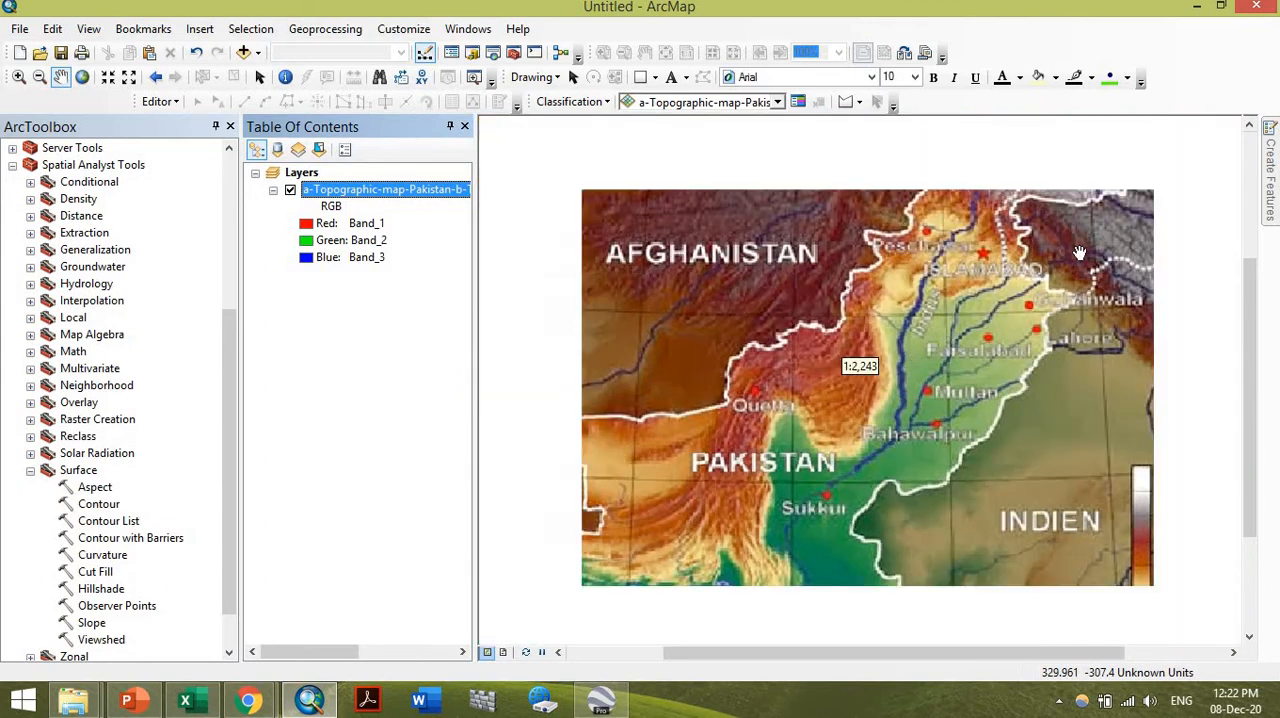
{"action": "scroll", "coordinate": [1155, 145], "scroll_direction": "down", "scroll_amount": 2}
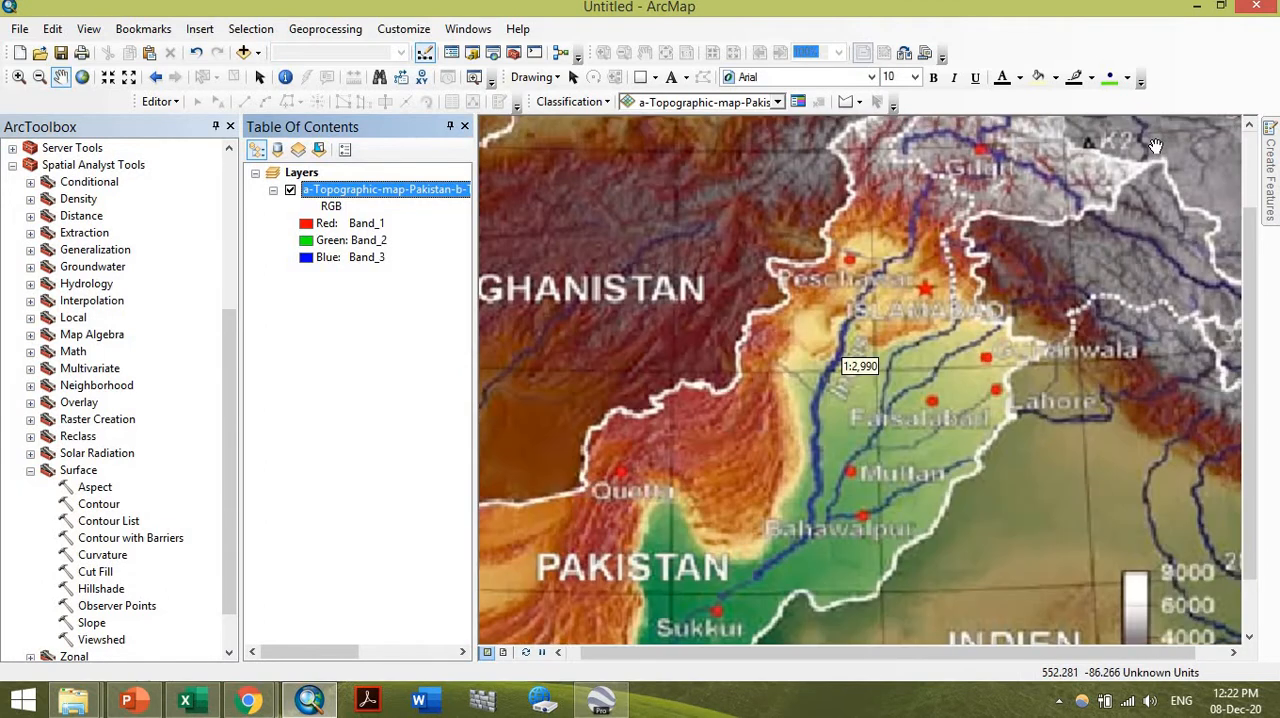
{"action": "scroll", "coordinate": [1132, 260], "scroll_direction": "up", "scroll_amount": 2}
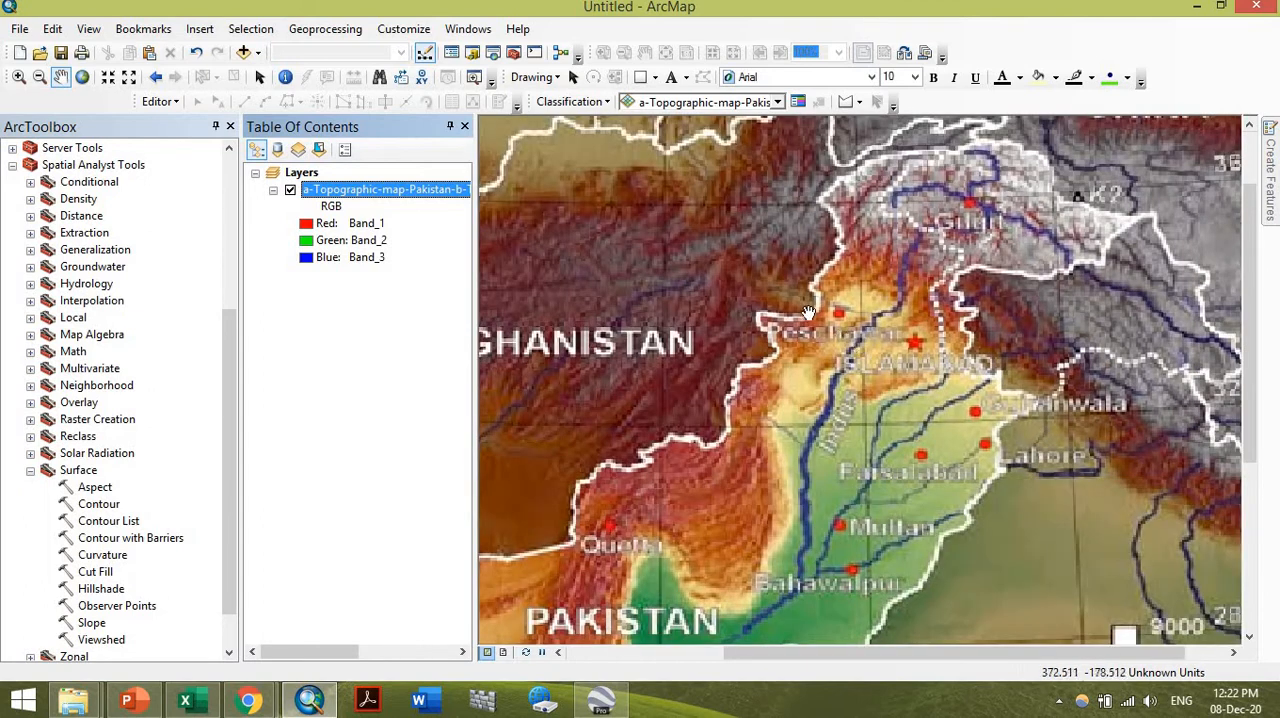
{"action": "scroll", "coordinate": [843, 311], "scroll_direction": "up", "scroll_amount": 2}
{"action": "scroll", "coordinate": [843, 311], "scroll_direction": "down", "scroll_amount": 5}
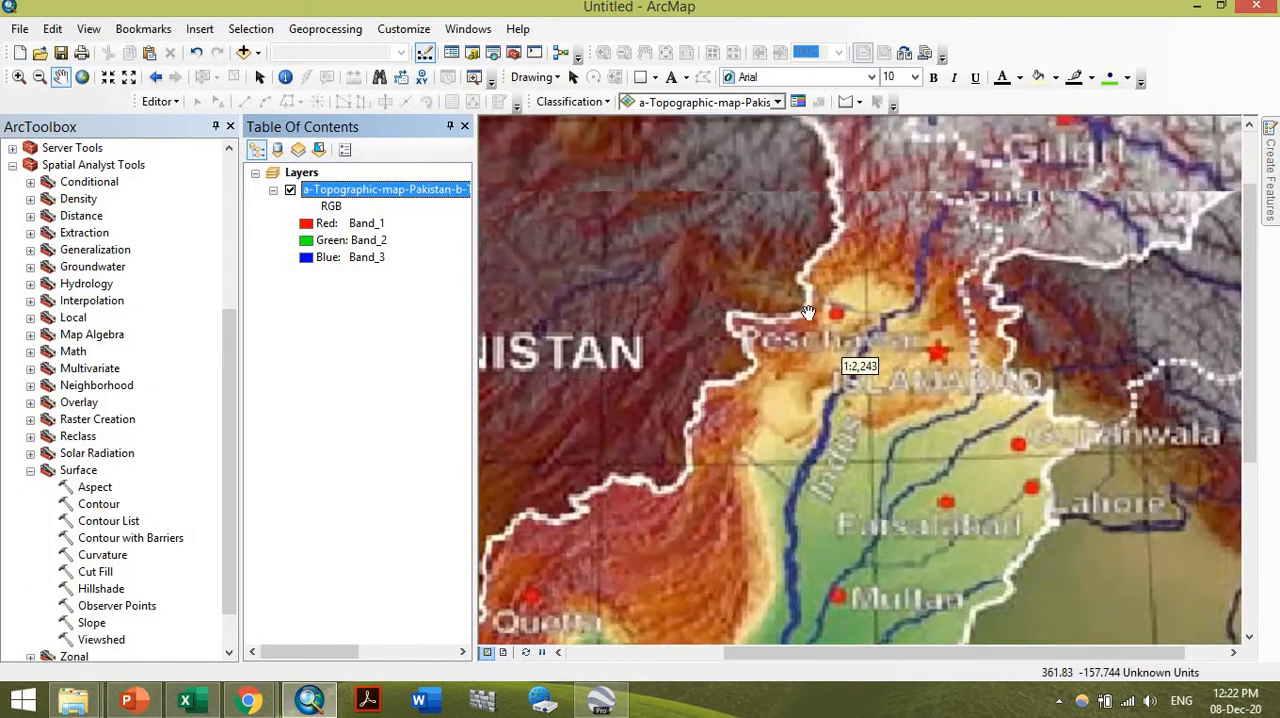
{"action": "scroll", "coordinate": [909, 332], "scroll_direction": "up", "scroll_amount": 3}
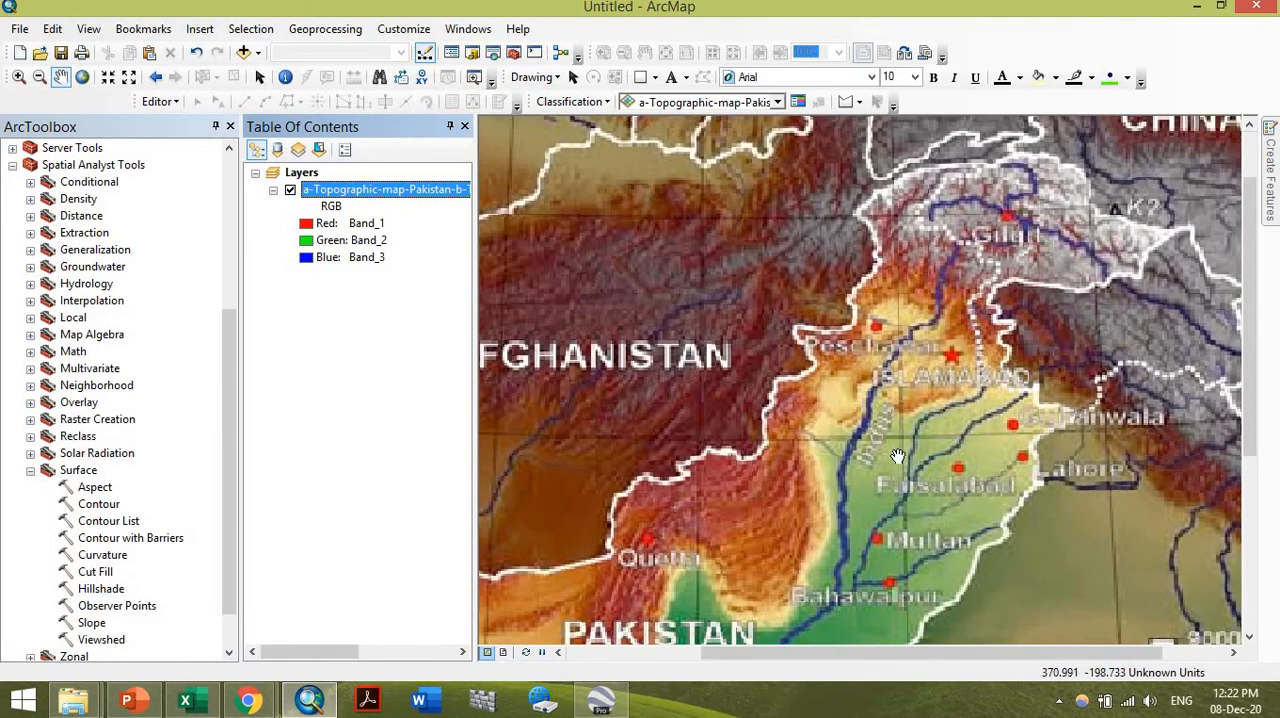
{"action": "scroll", "coordinate": [857, 293], "scroll_direction": "up", "scroll_amount": 1}
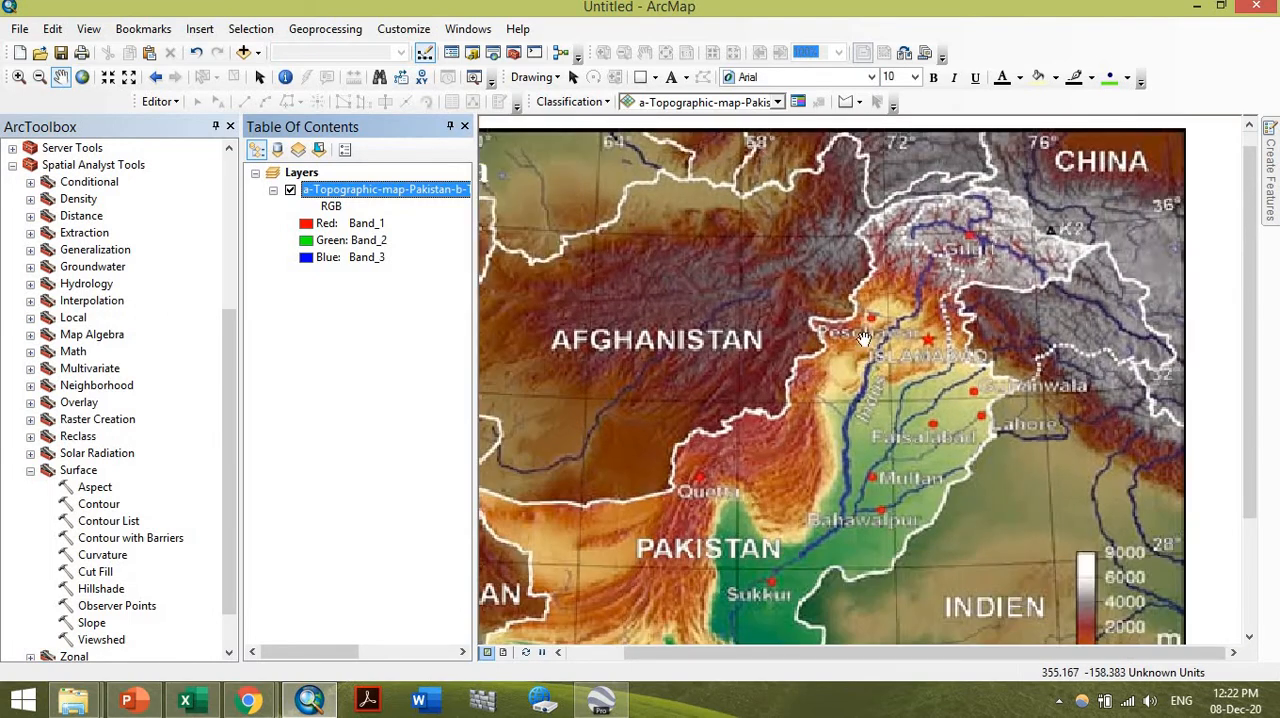
{"action": "scroll", "coordinate": [892, 481], "scroll_direction": "down", "scroll_amount": 1}
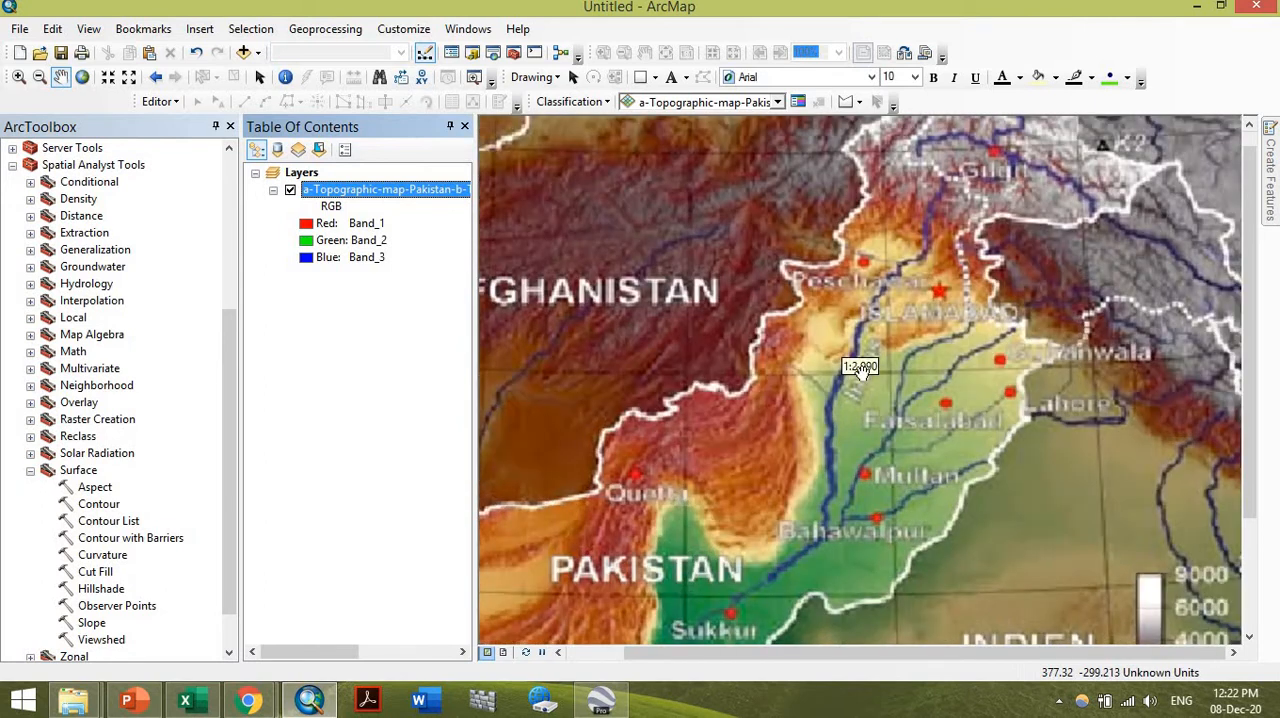
{"action": "scroll", "coordinate": [842, 301], "scroll_direction": "down", "scroll_amount": 1}
{"action": "scroll", "coordinate": [842, 301], "scroll_direction": "up", "scroll_amount": 1}
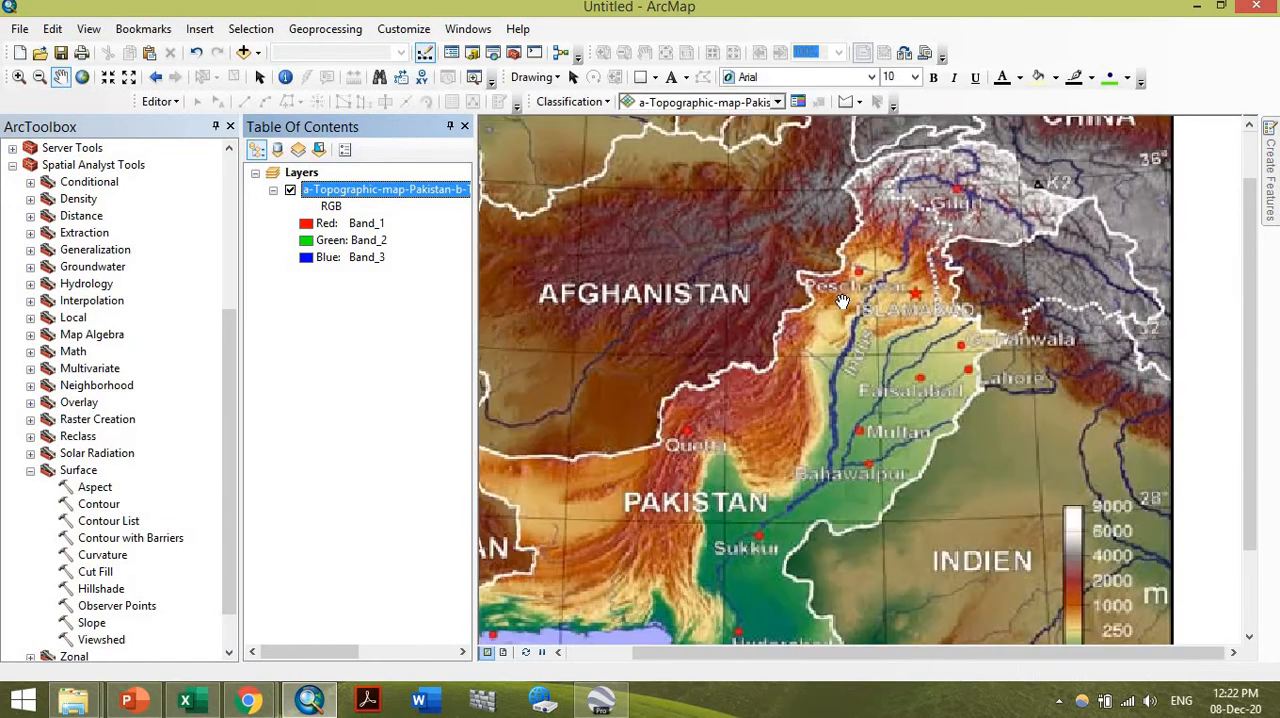
{"action": "left_click_drag", "start_coordinate": [647, 642], "coordinate": [680, 529]}
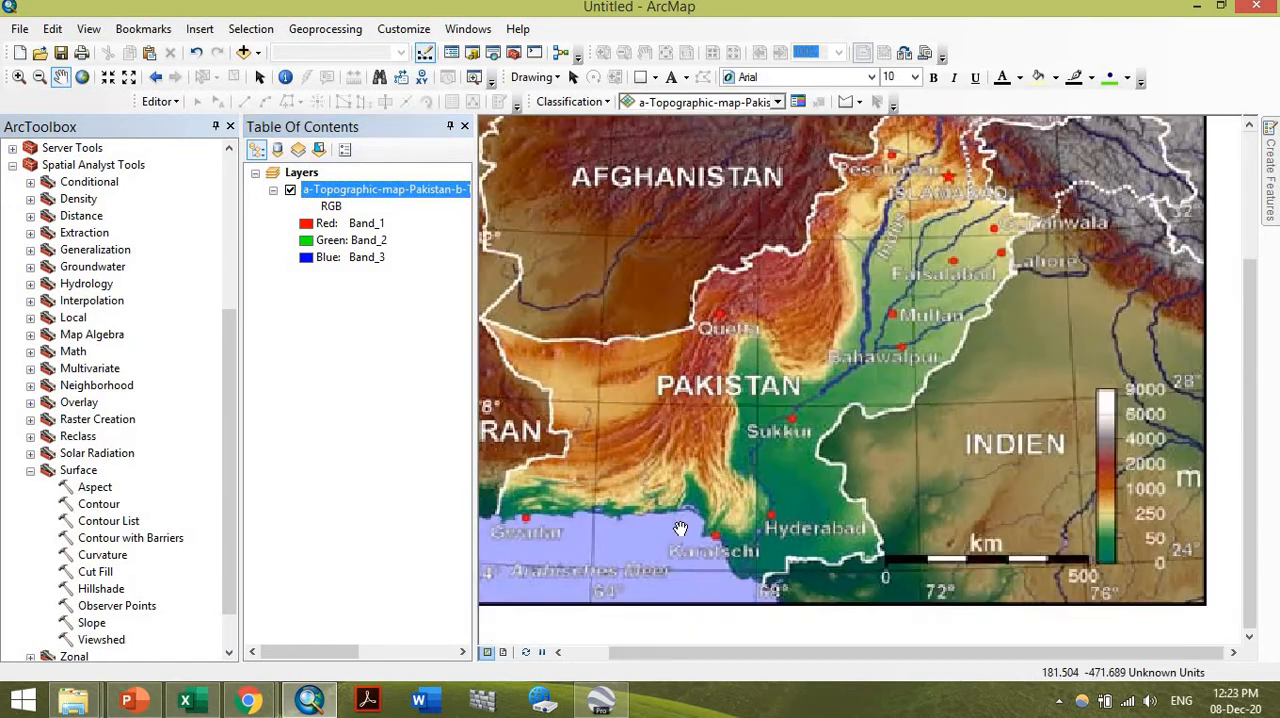
{"action": "scroll", "coordinate": [780, 460], "scroll_direction": "up", "scroll_amount": 1}
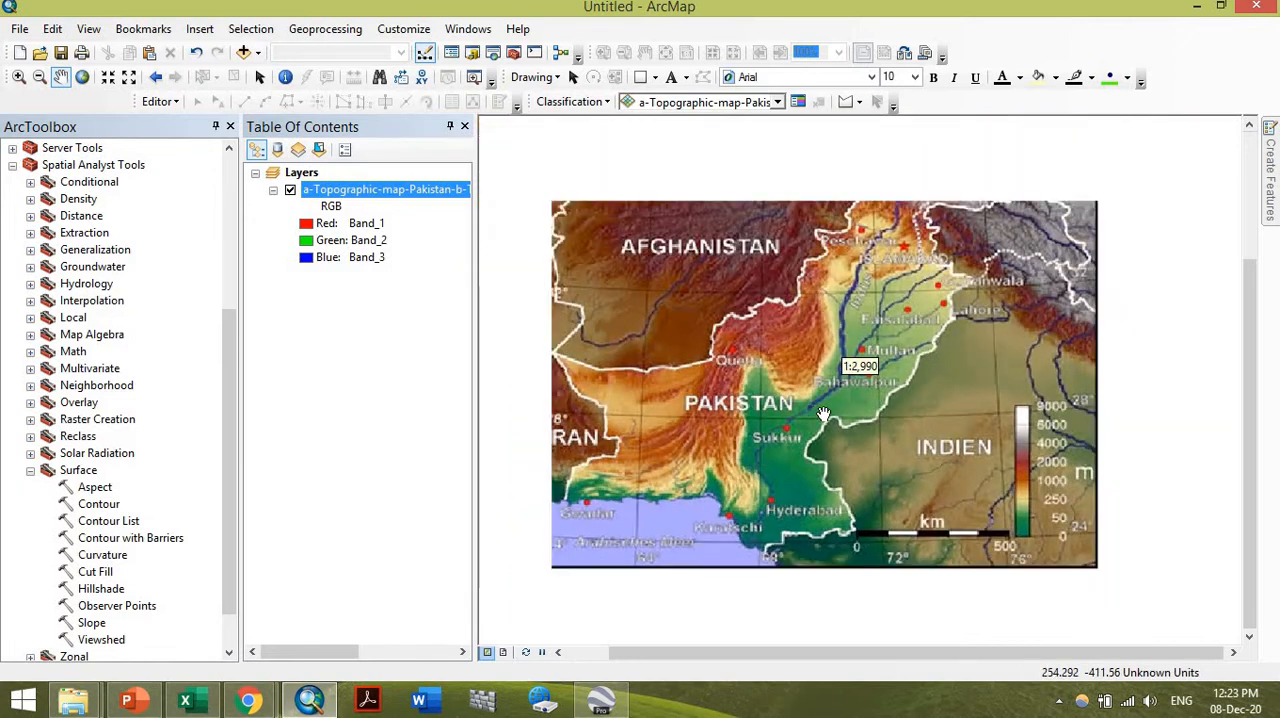
{"action": "left_click_drag", "start_coordinate": [942, 351], "coordinate": [928, 417]}
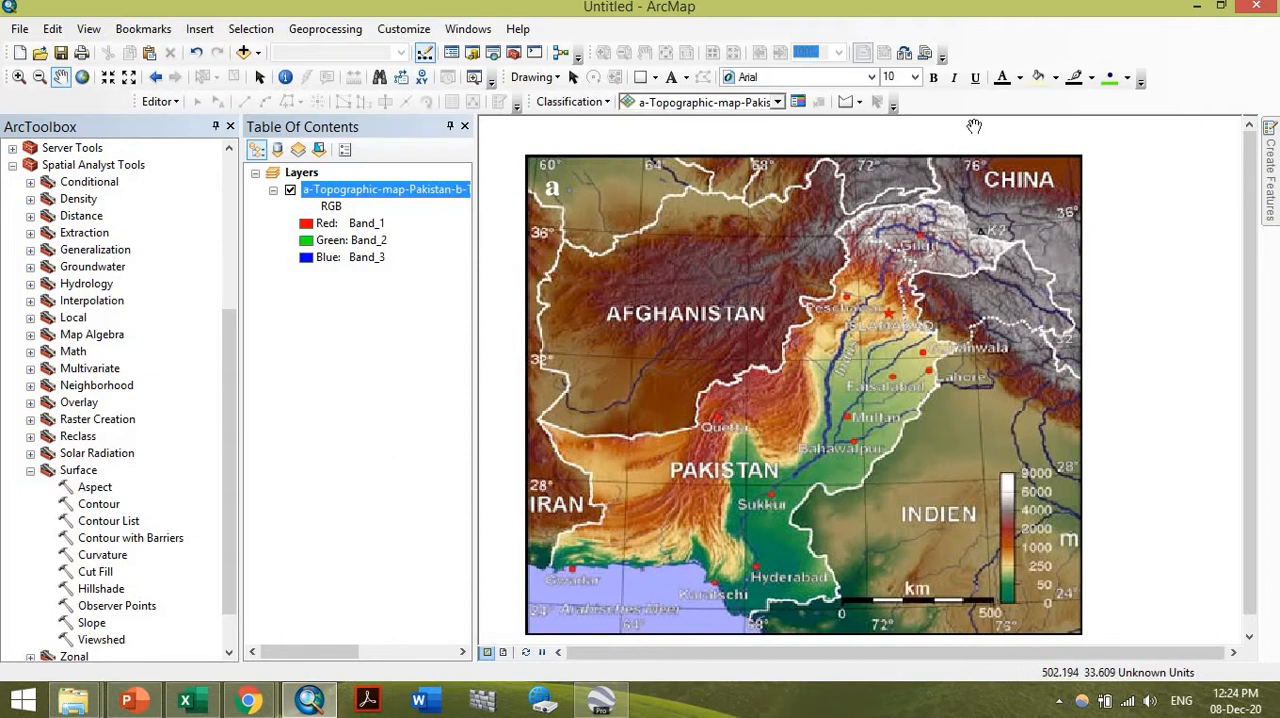
Examine the latitude and longitude labels along the map's edges and the grid lines crossing Afghanistan and Pakistan
{"action": "scroll", "coordinate": [971, 127], "scroll_direction": "down", "scroll_amount": 1}
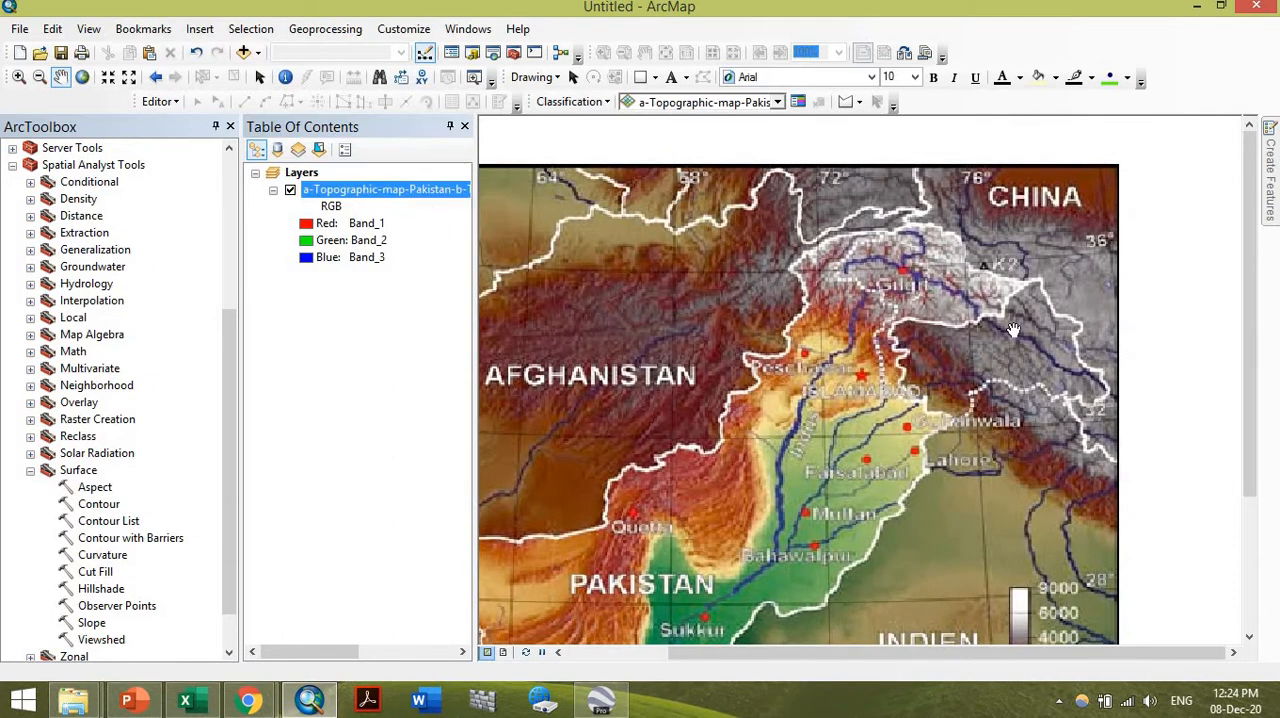
{"action": "scroll", "coordinate": [978, 160], "scroll_direction": "down", "scroll_amount": 3}
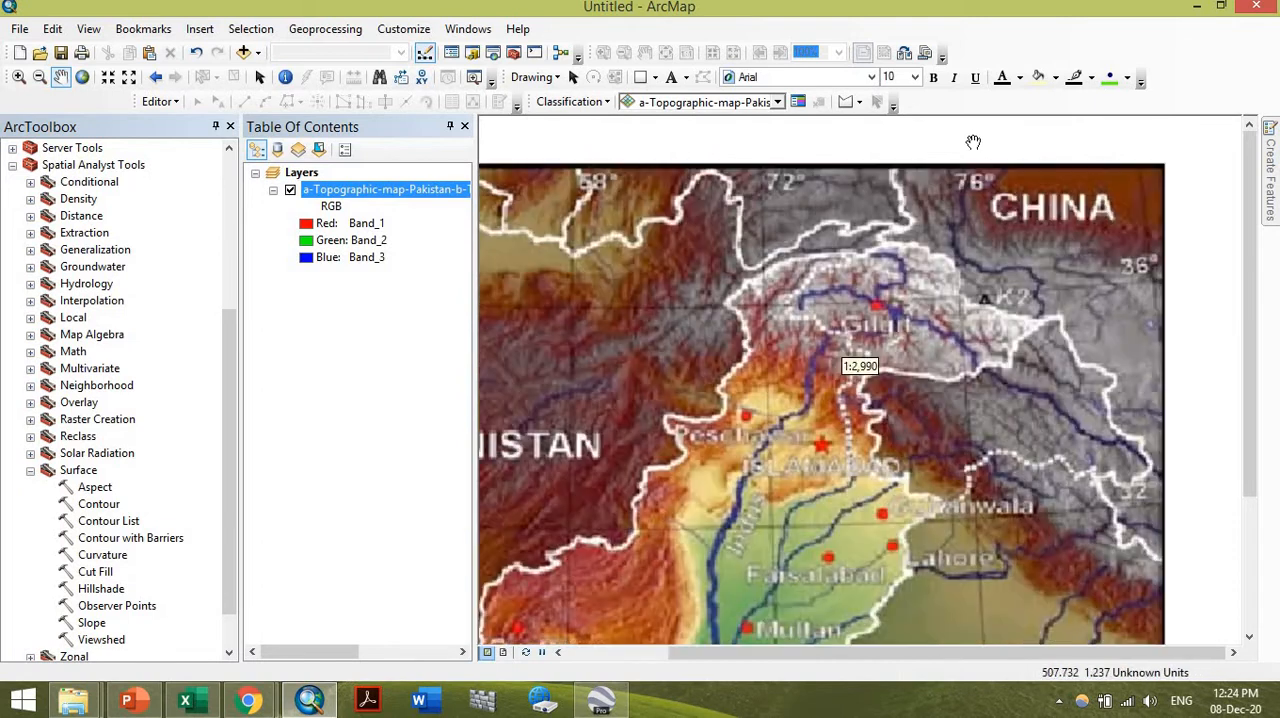
{"action": "scroll", "coordinate": [945, 430], "scroll_direction": "up", "scroll_amount": 1}
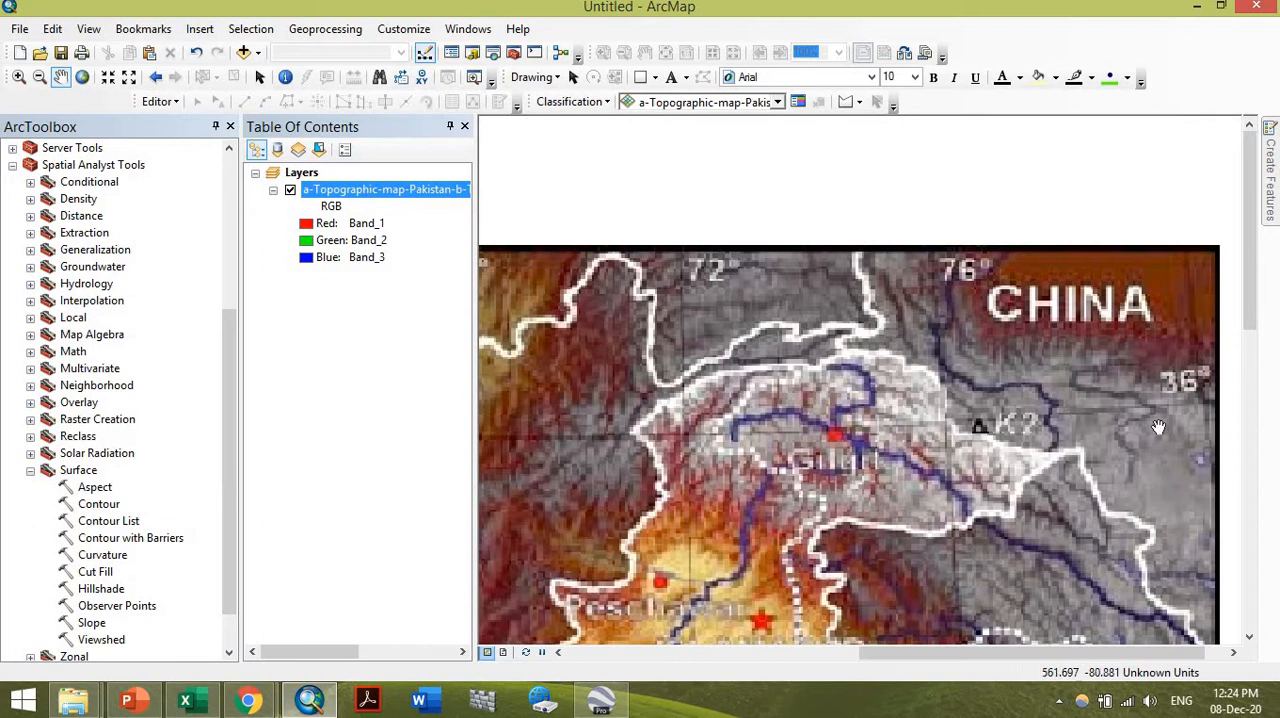
{"action": "scroll", "coordinate": [1097, 305], "scroll_direction": "up", "scroll_amount": 1}
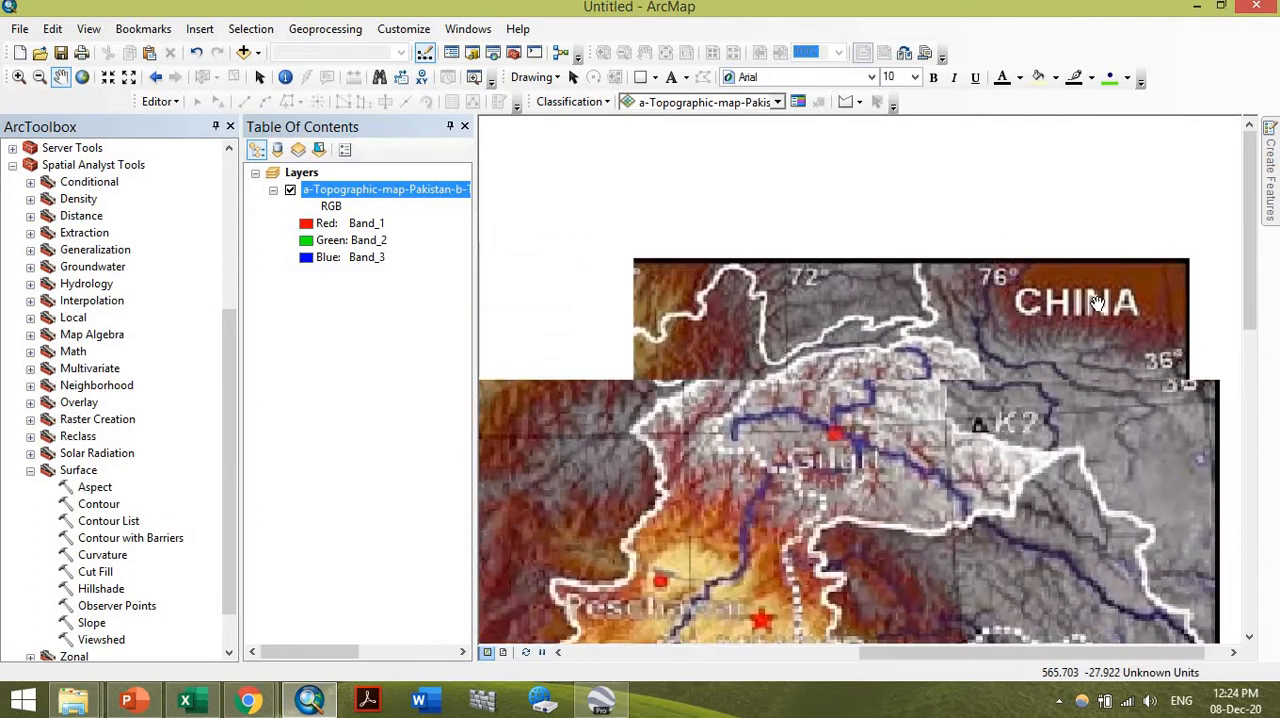
{"action": "scroll", "coordinate": [955, 343], "scroll_direction": "up", "scroll_amount": 1}
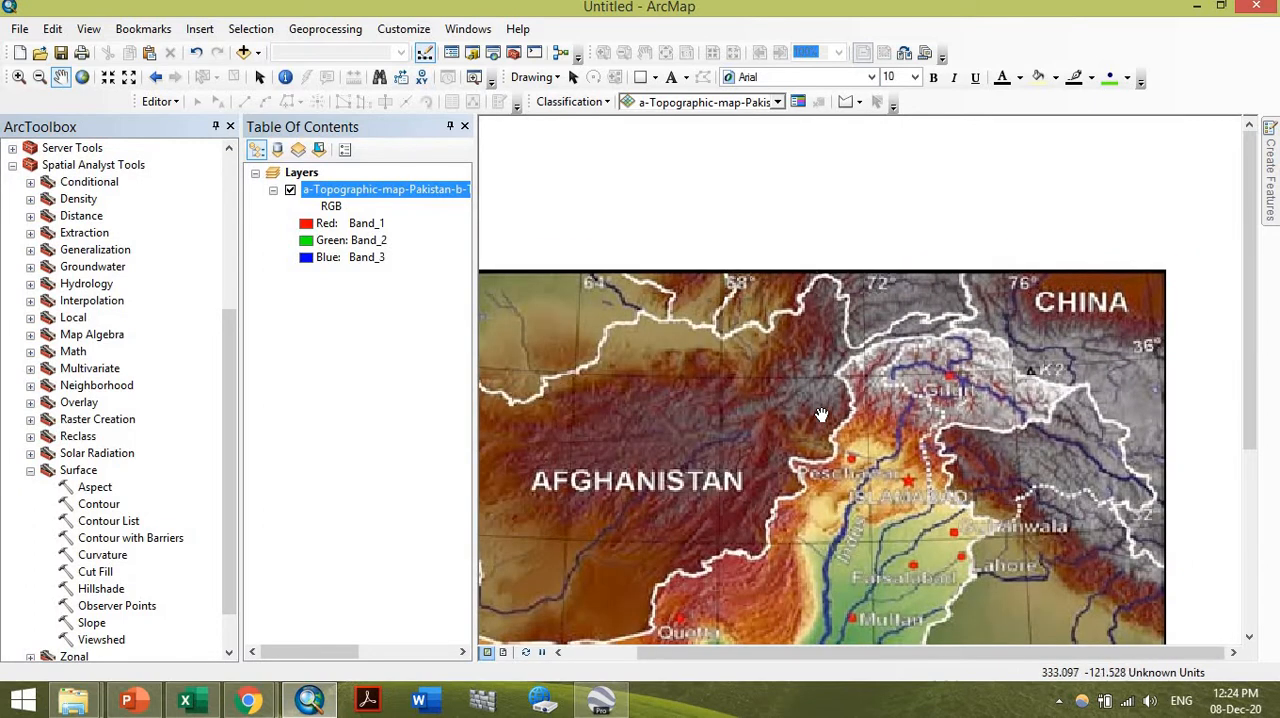
{"action": "scroll", "coordinate": [850, 392], "scroll_direction": "up", "scroll_amount": 1}
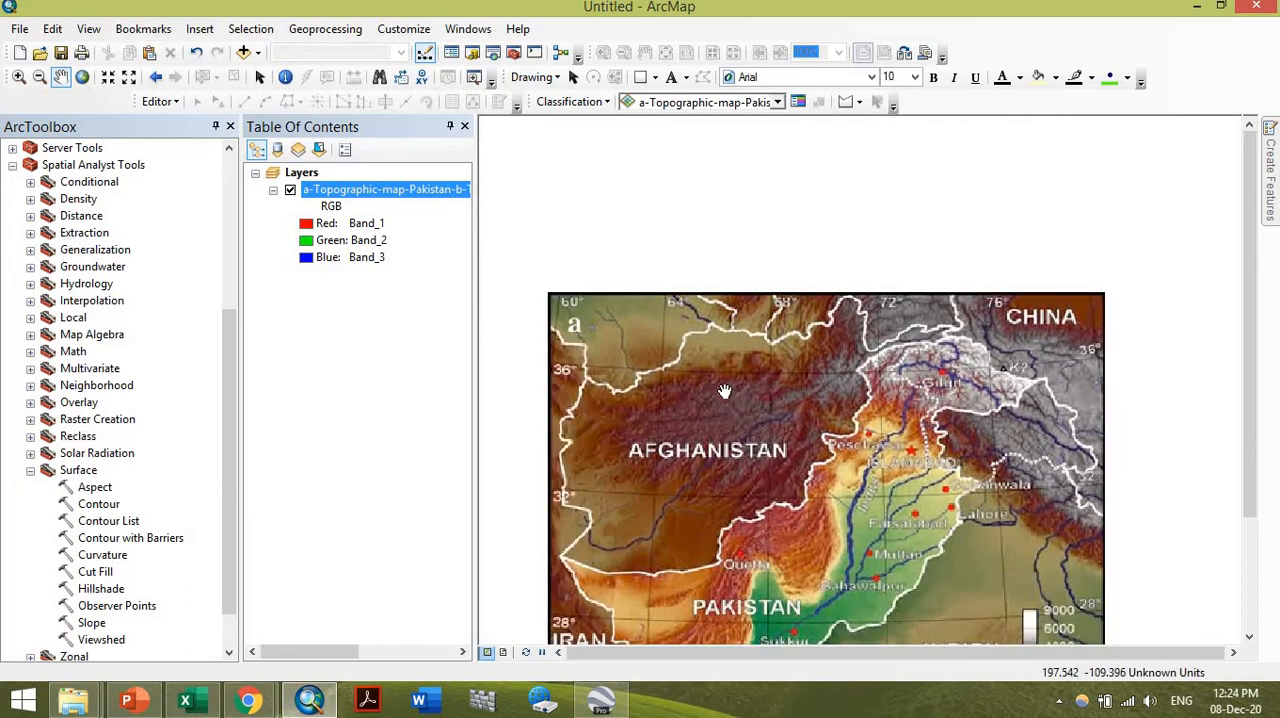
{"action": "scroll", "coordinate": [765, 368], "scroll_direction": "down", "scroll_amount": 1}
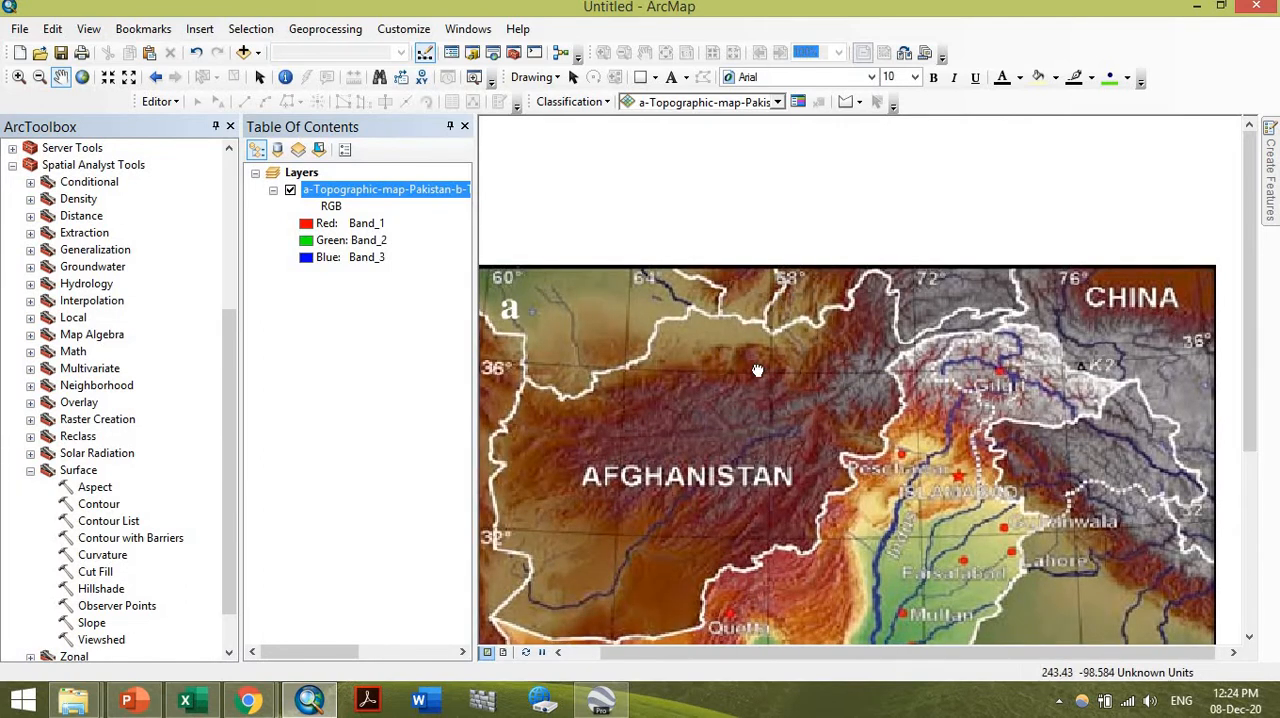
{"action": "left_click_drag", "start_coordinate": [758, 378], "coordinate": [826, 324]}
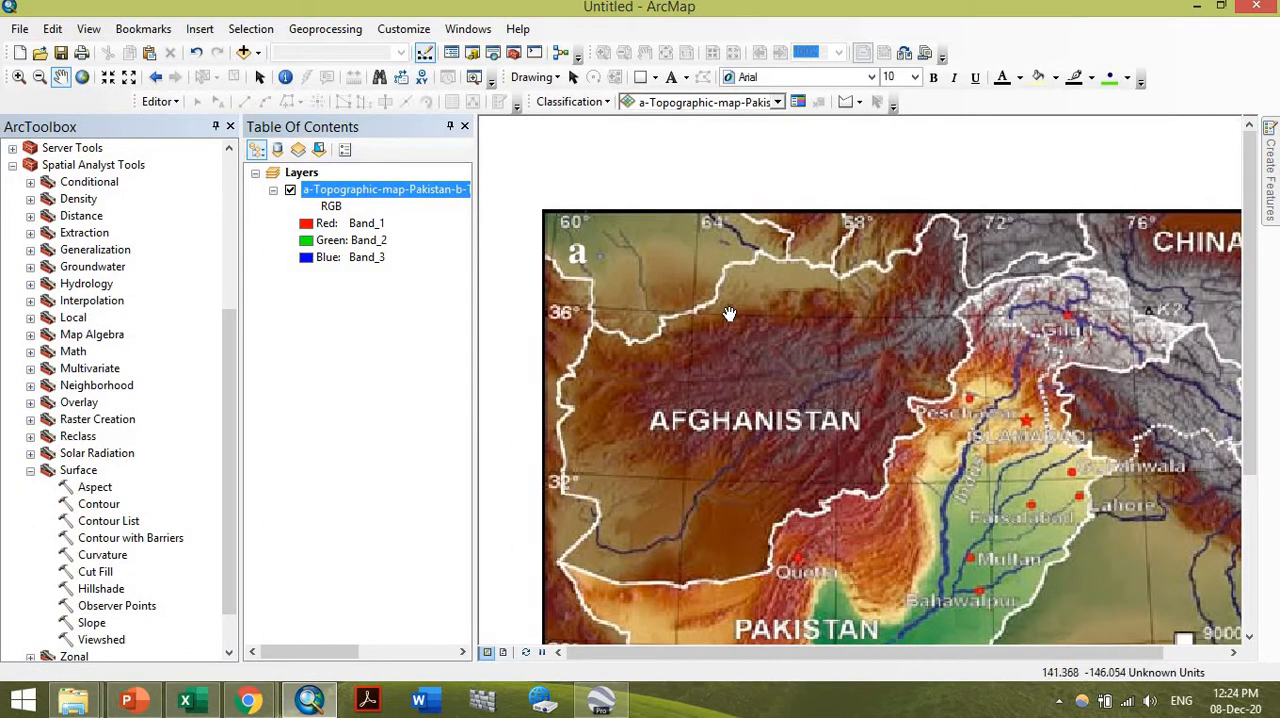
{"action": "scroll", "coordinate": [729, 313], "scroll_direction": "down", "scroll_amount": 1}
{"action": "scroll", "coordinate": [731, 323], "scroll_direction": "up", "scroll_amount": 3}
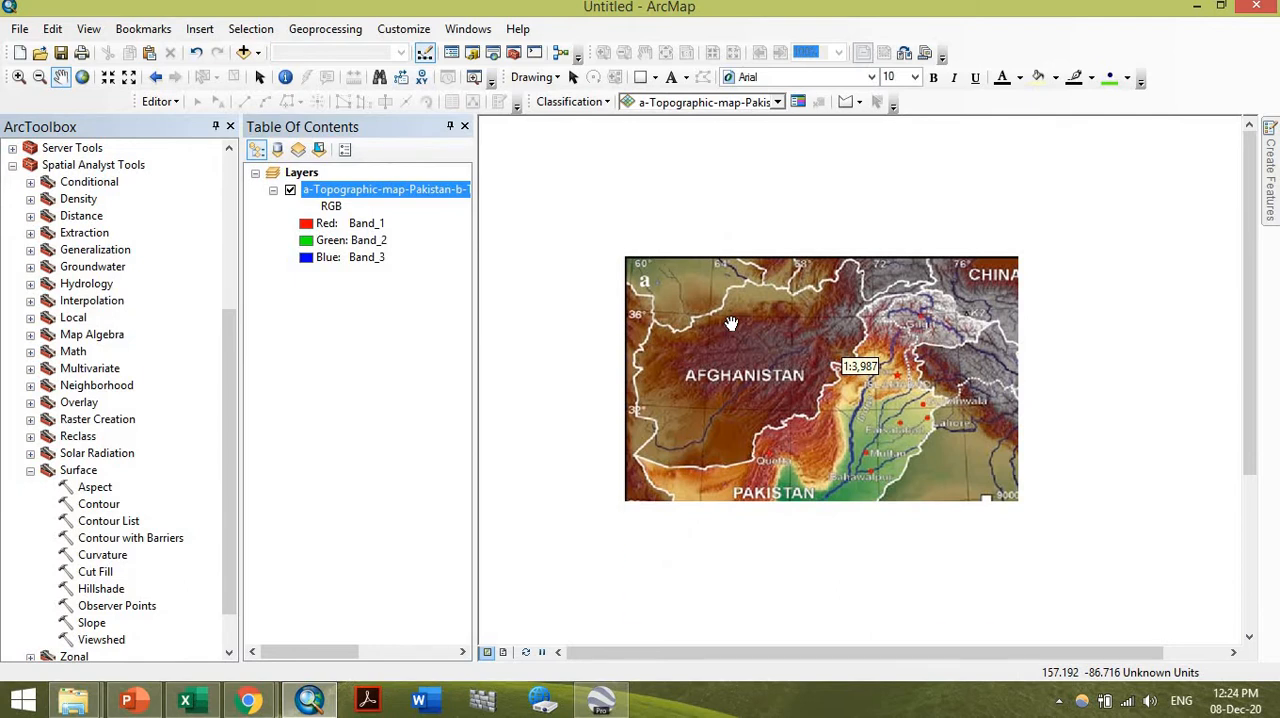
{"action": "left_click_drag", "start_coordinate": [771, 468], "coordinate": [764, 399]}
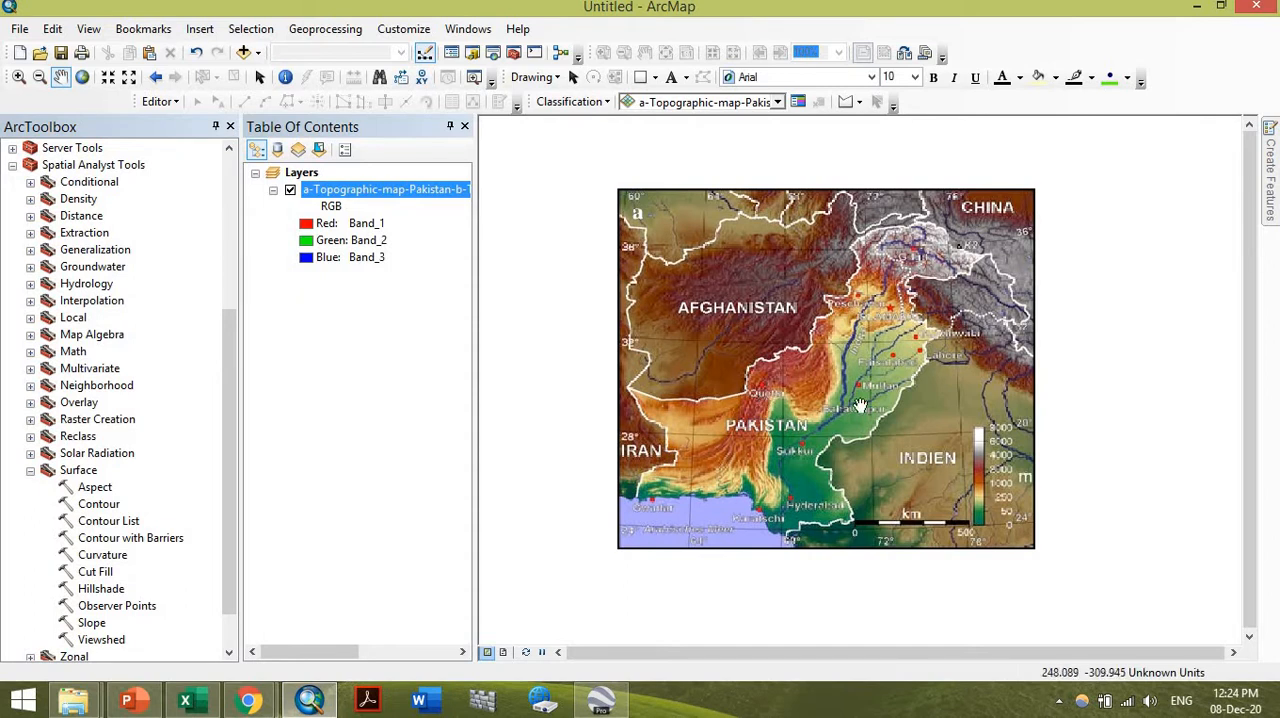
{"action": "scroll", "coordinate": [897, 344], "scroll_direction": "down", "scroll_amount": 1}
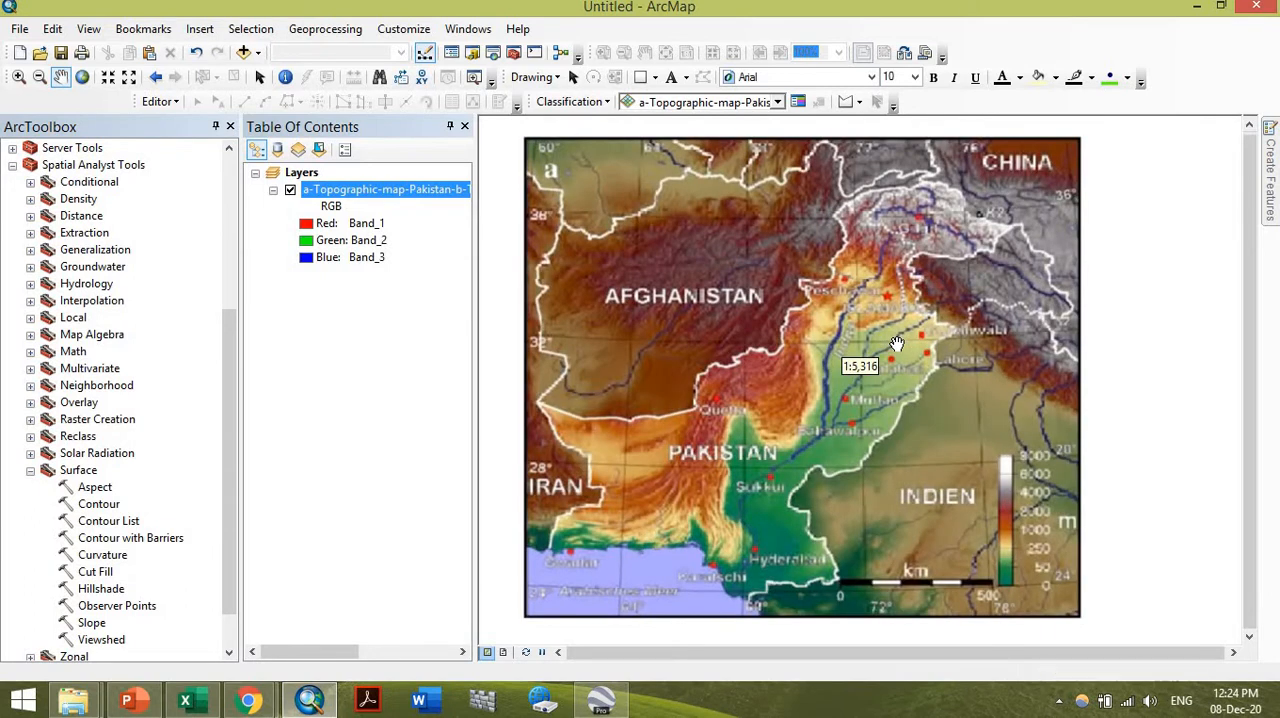
{"action": "scroll", "coordinate": [897, 344], "scroll_direction": "down", "scroll_amount": 1}
{"action": "scroll", "coordinate": [897, 344], "scroll_direction": "down", "scroll_amount": 1}
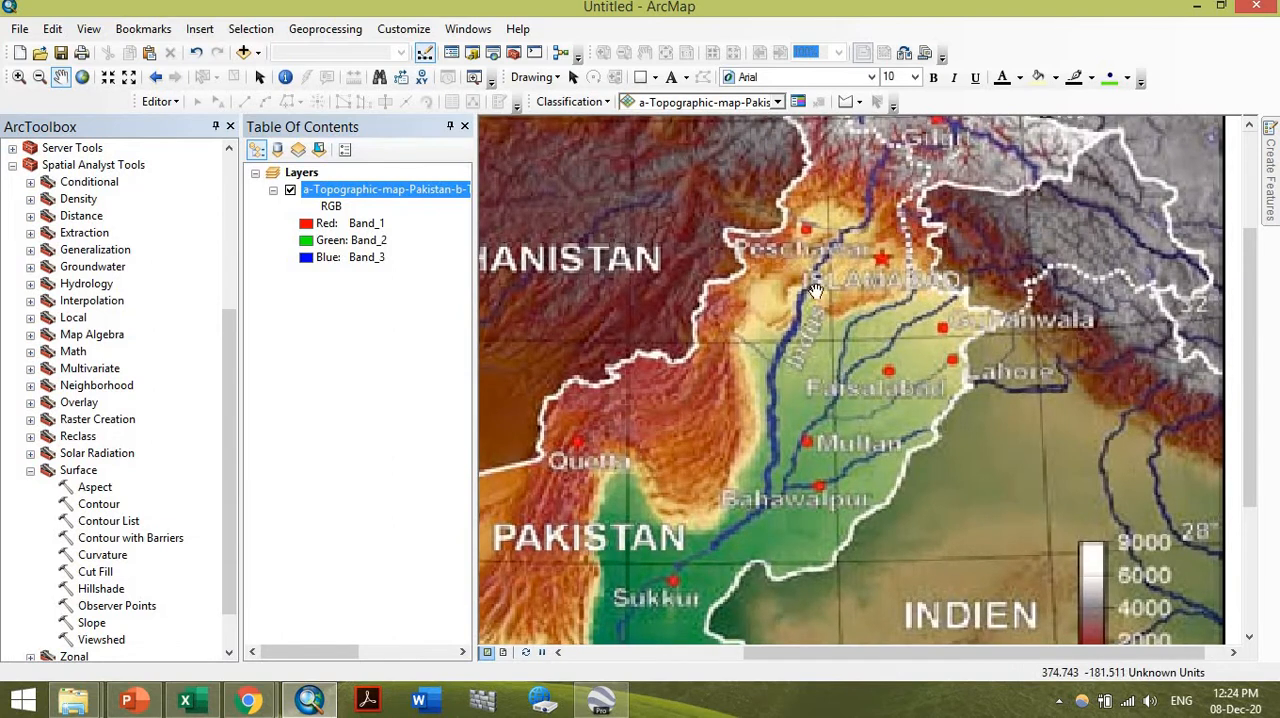
{"action": "left_click_drag", "start_coordinate": [813, 333], "coordinate": [843, 374]}
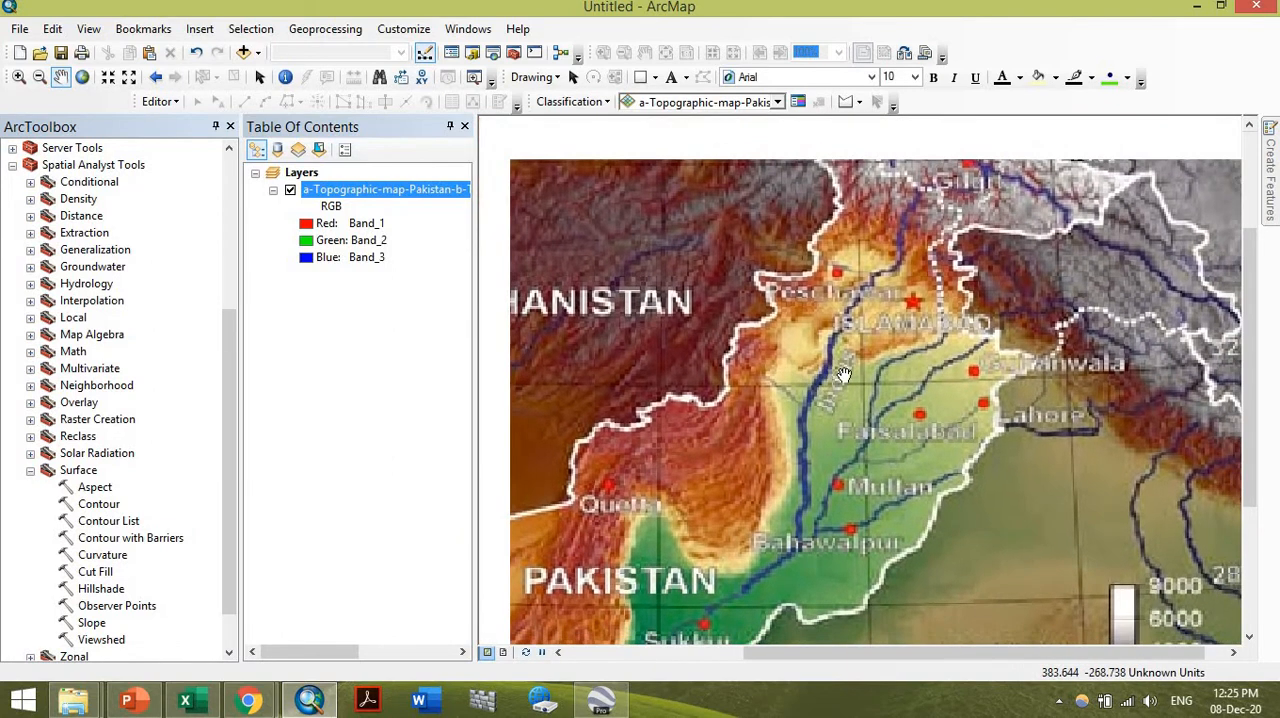
{"action": "scroll", "coordinate": [843, 374], "scroll_direction": "up", "scroll_amount": 3}
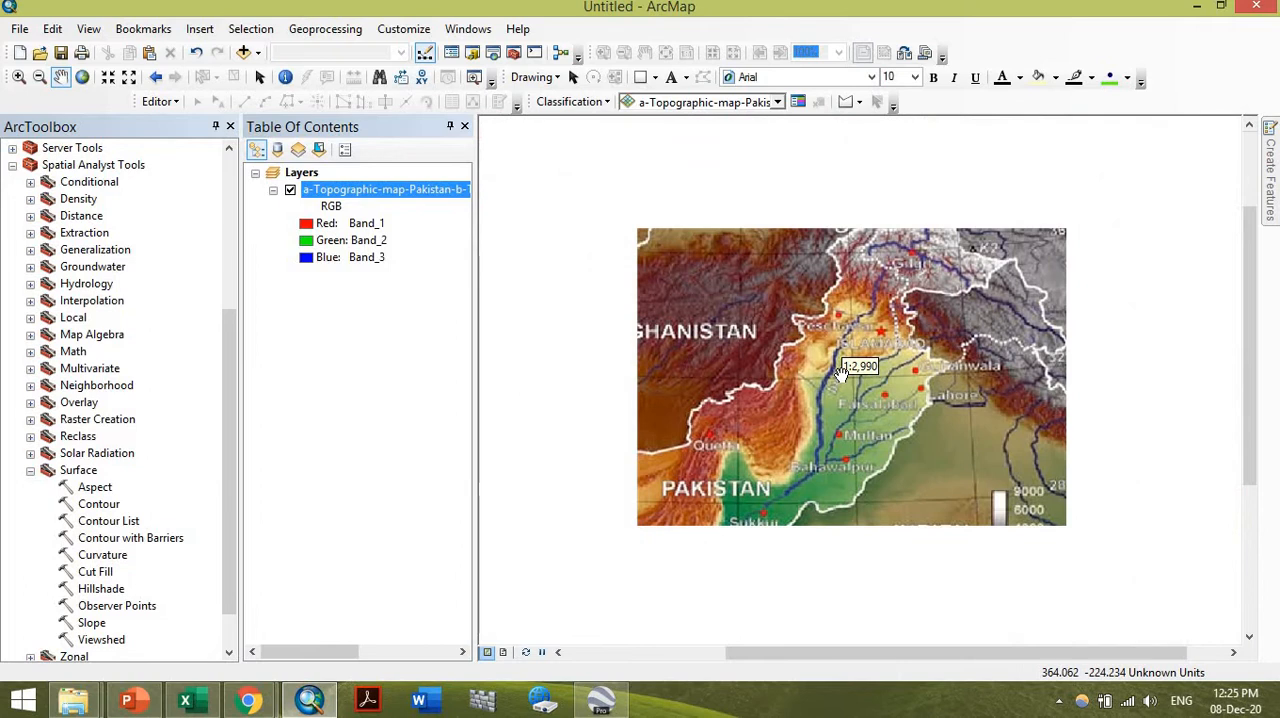
{"action": "left_click_drag", "start_coordinate": [712, 236], "coordinate": [746, 217]}
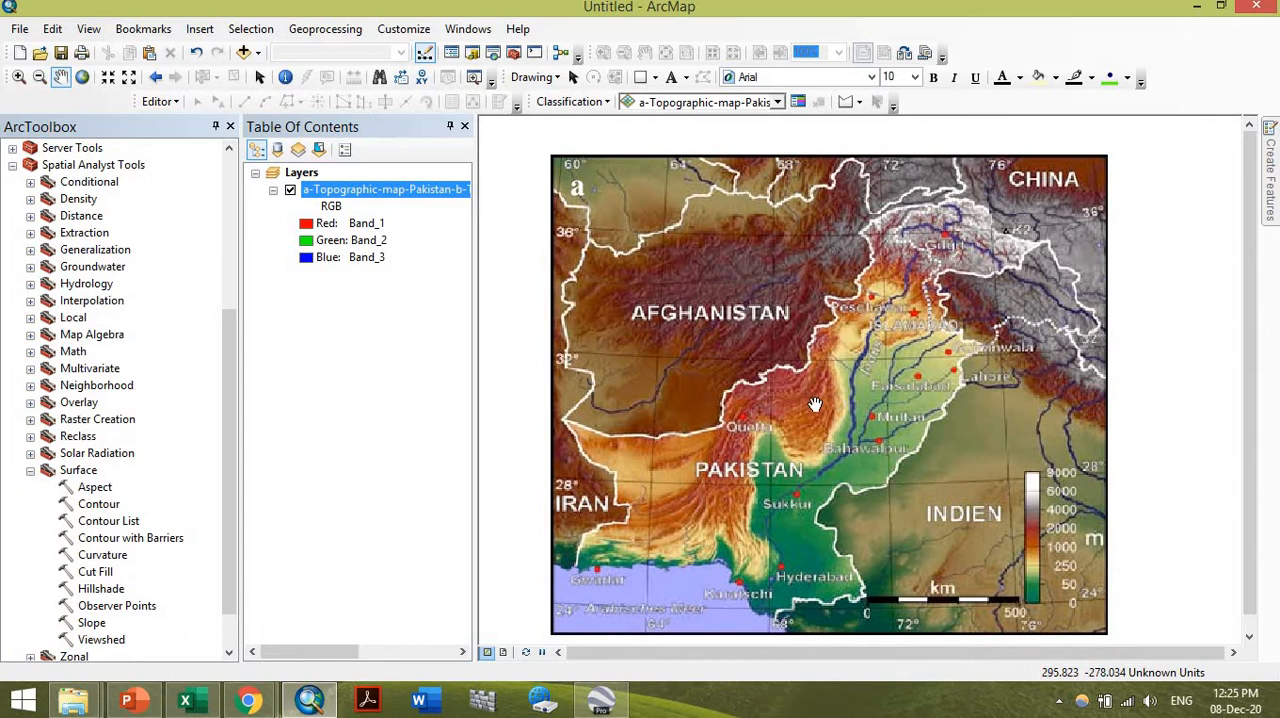
Show the Georeferencing toolbar, dock it above the map, and open its list of georeferencing options
{"action": "right_click", "coordinate": [1024, 55]}
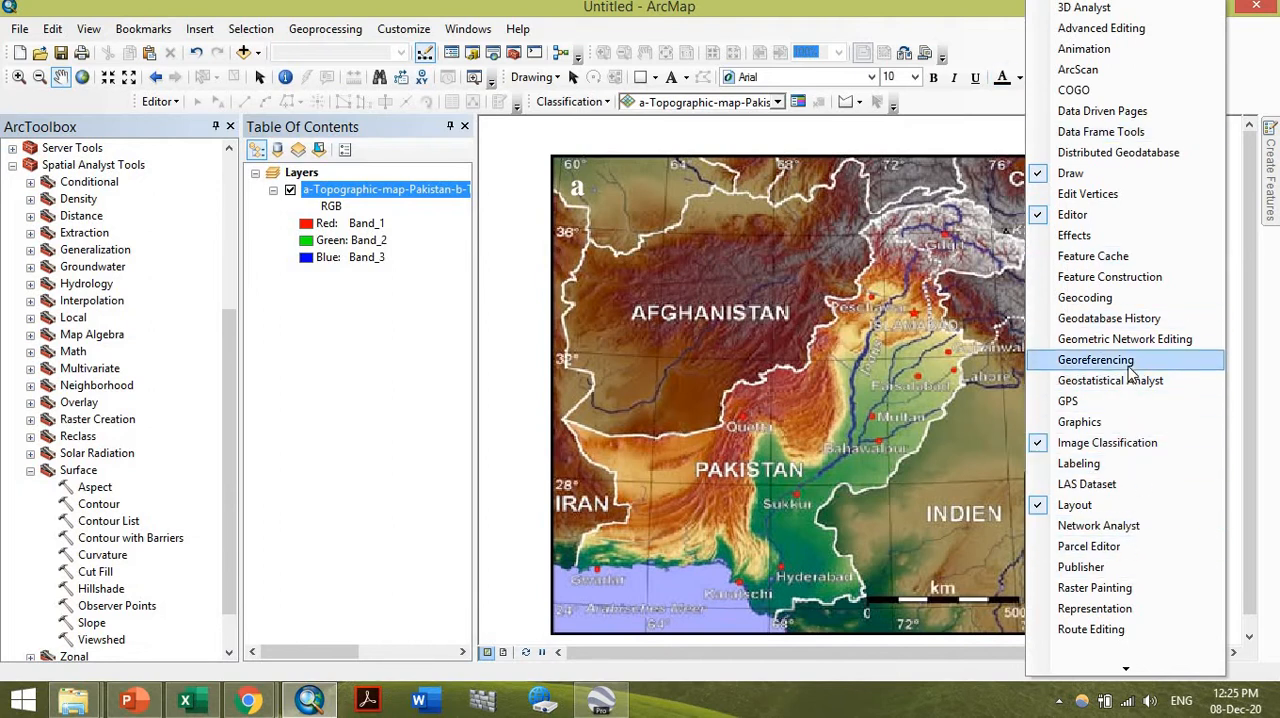
{"action": "right_click", "coordinate": [990, 40]}
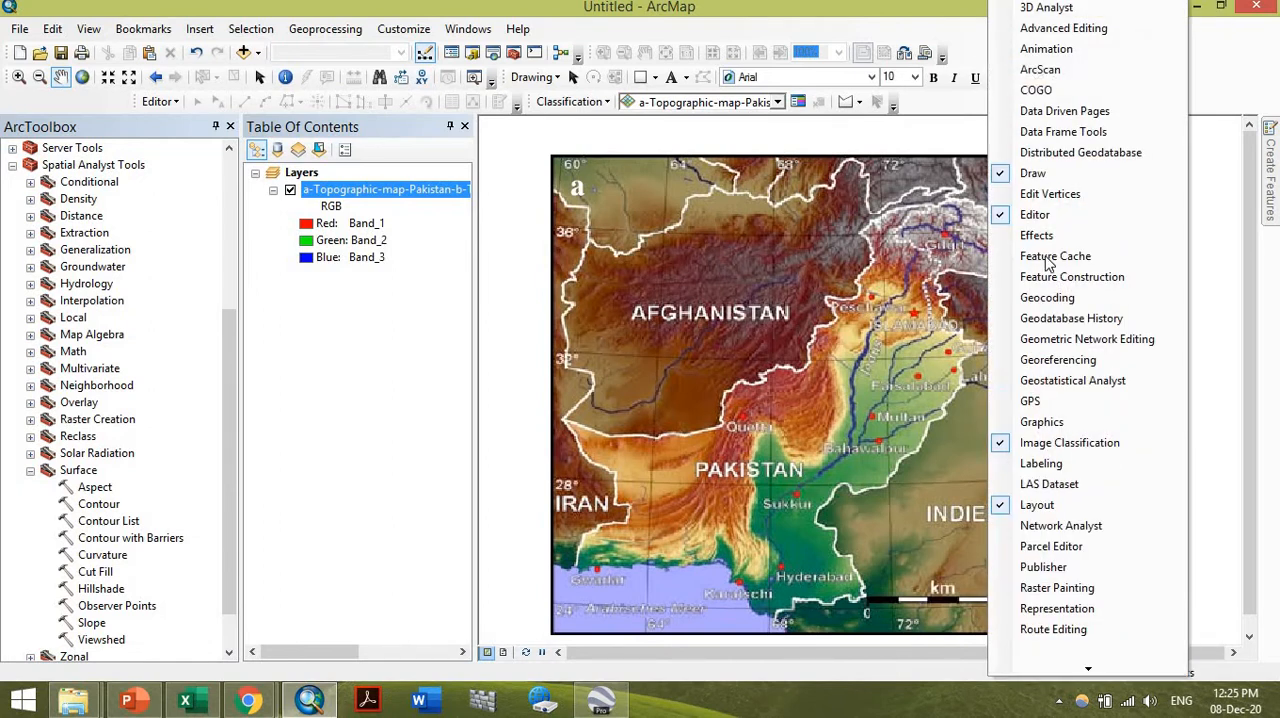
{"action": "left_click", "coordinate": [1066, 360]}
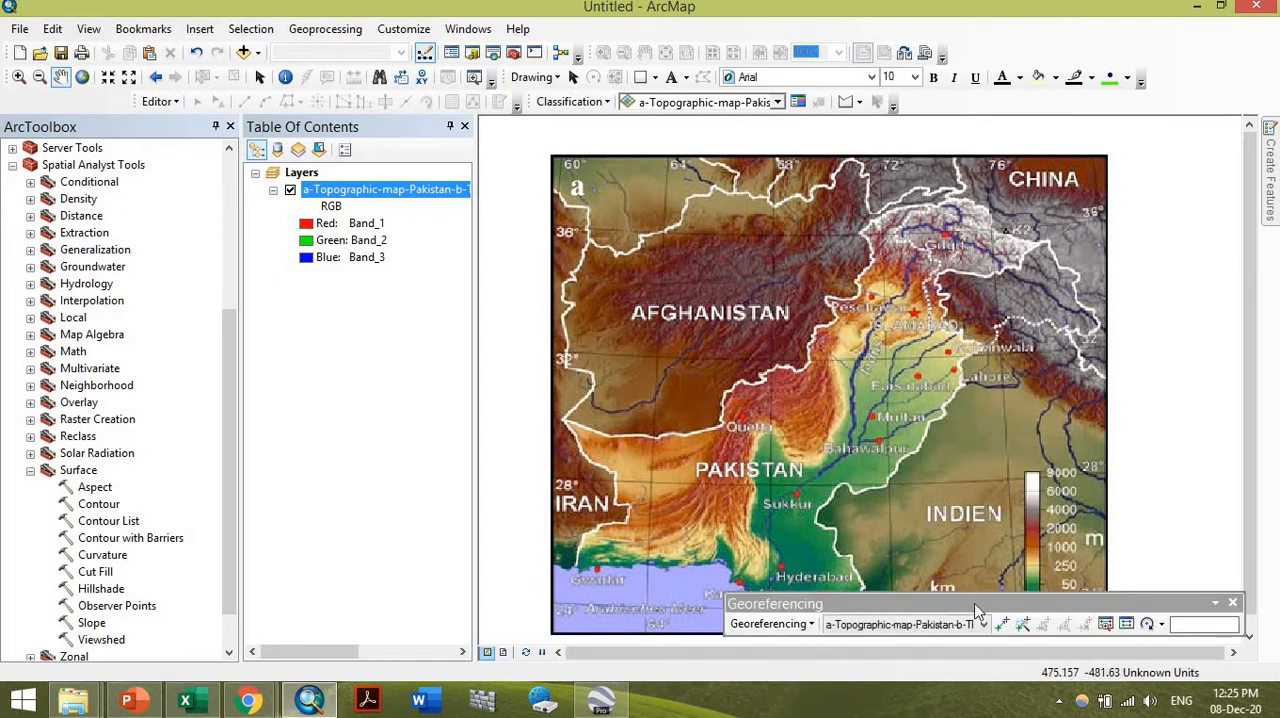
{"action": "left_click_drag", "start_coordinate": [974, 604], "coordinate": [711, 140]}
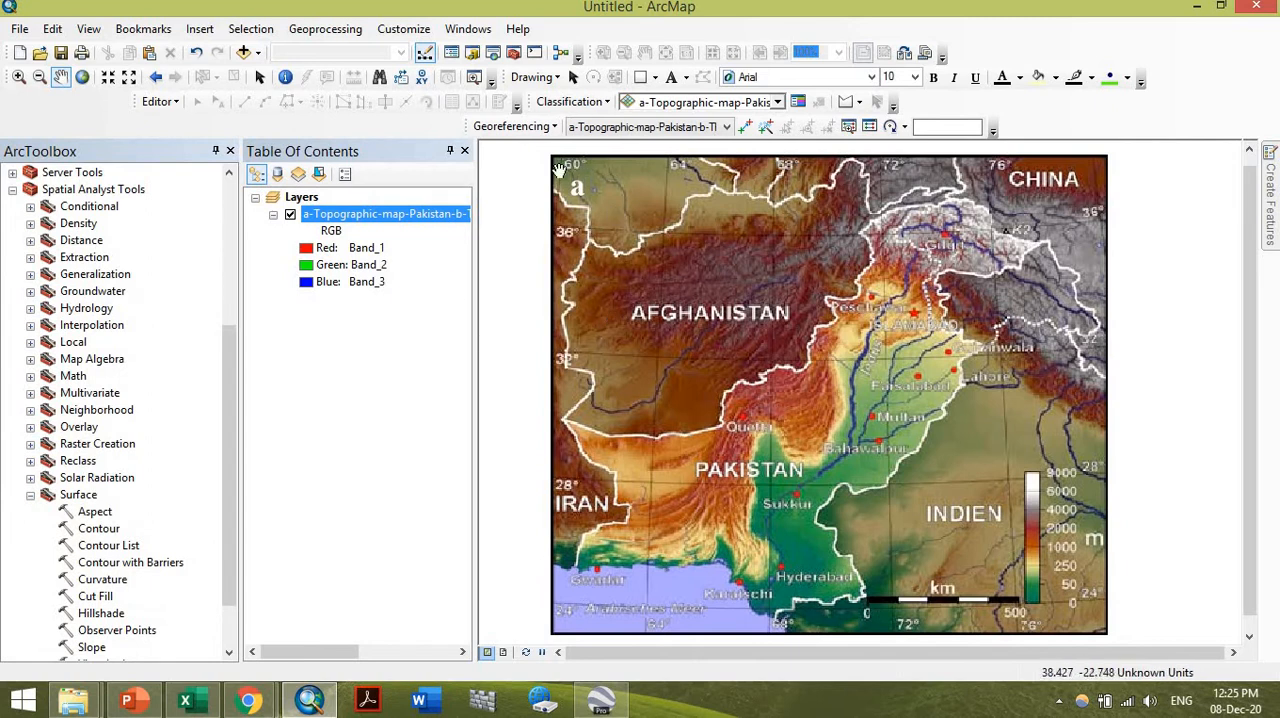
{"action": "left_click", "coordinate": [515, 127]}
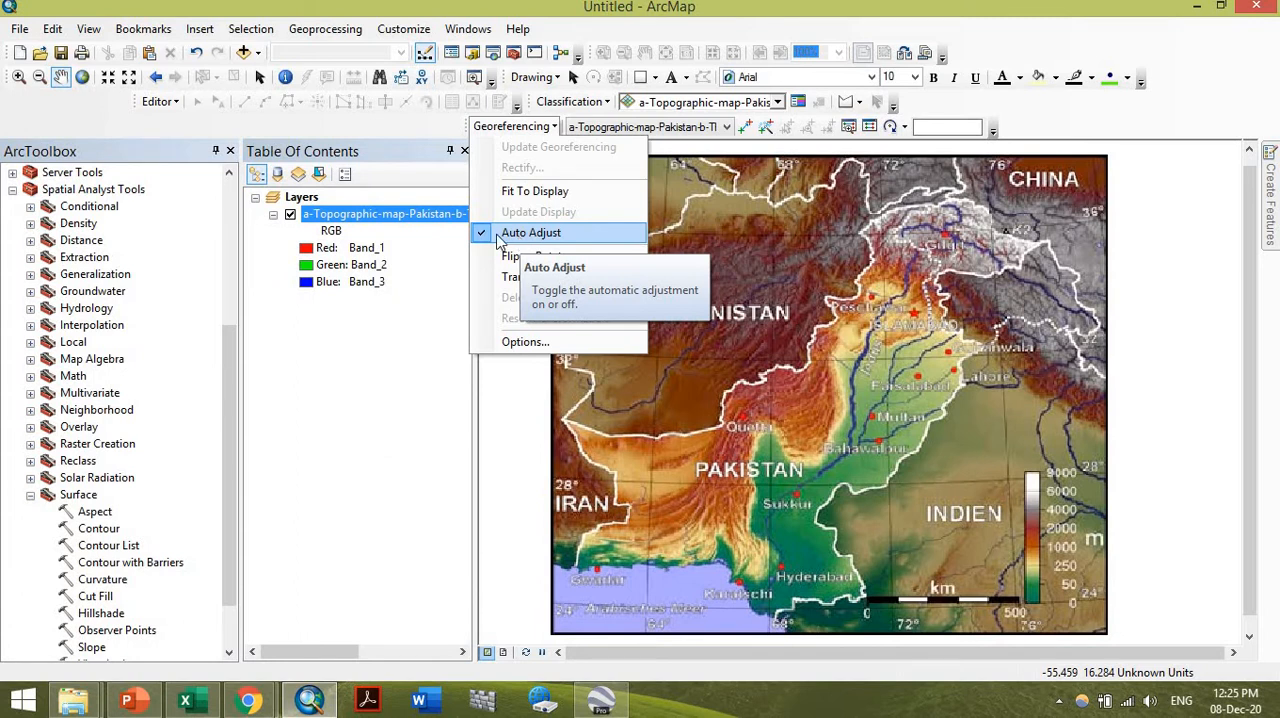
Add the Pakistan boundary layer to the map, browsing from the E:\PhD\PhD UAF\DEM folder
{"action": "left_click", "coordinate": [243, 52]}
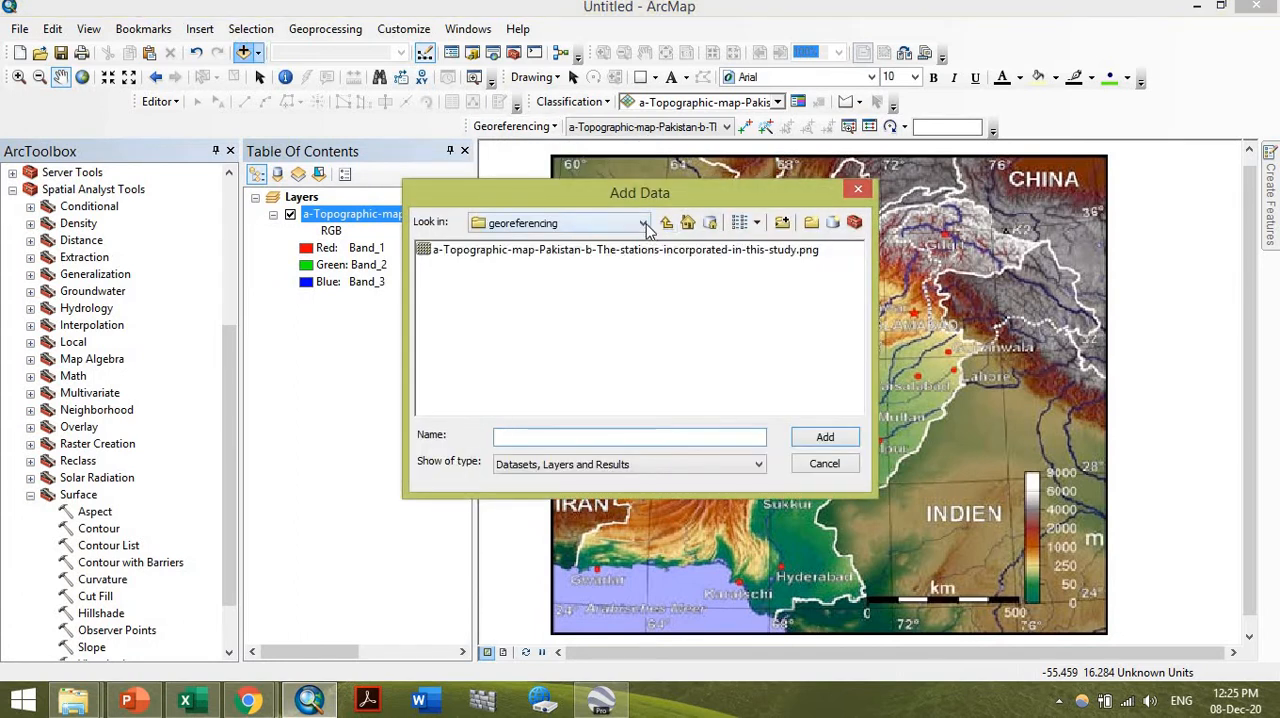
{"action": "left_click", "coordinate": [643, 224]}
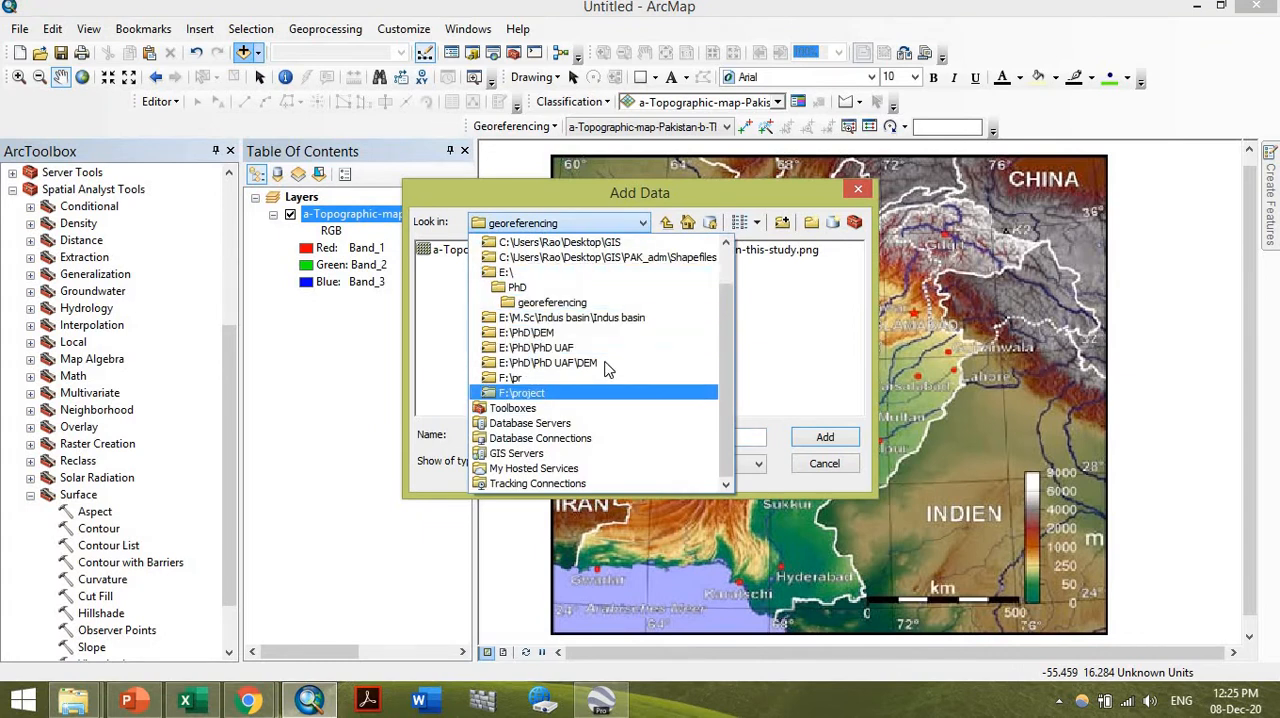
{"action": "left_click", "coordinate": [606, 362]}
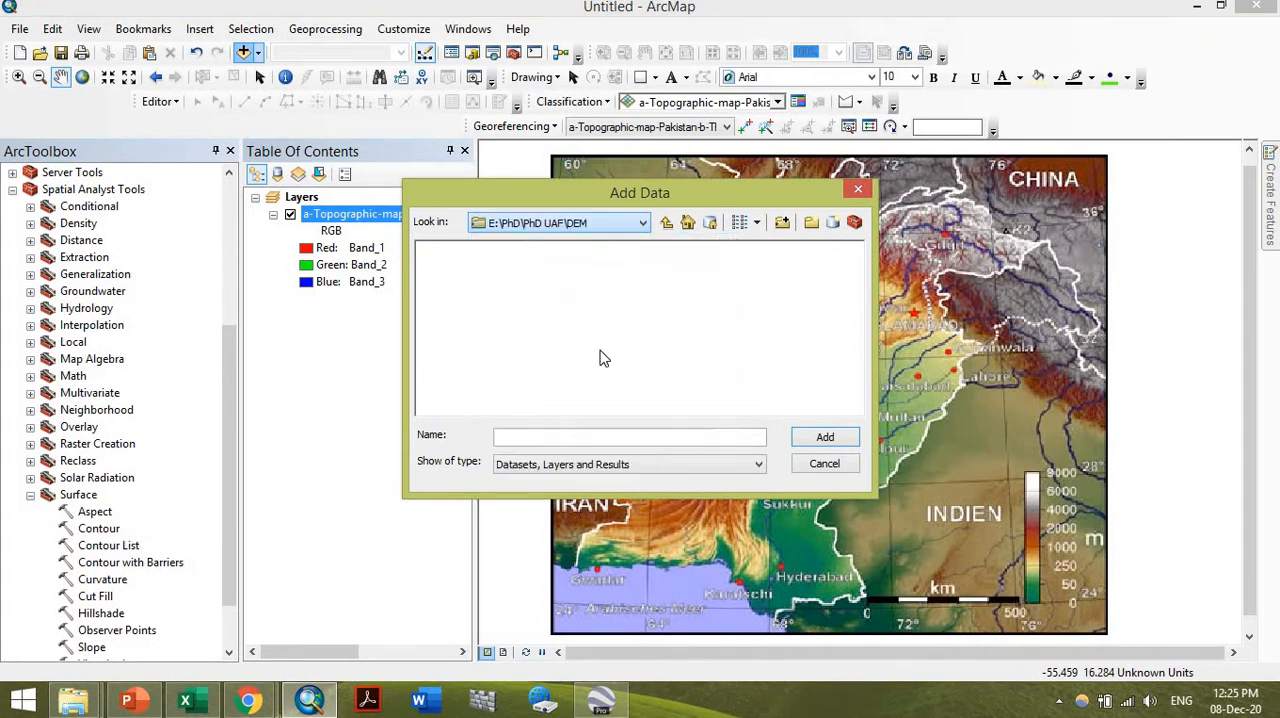
{"action": "left_click", "coordinate": [668, 222]}
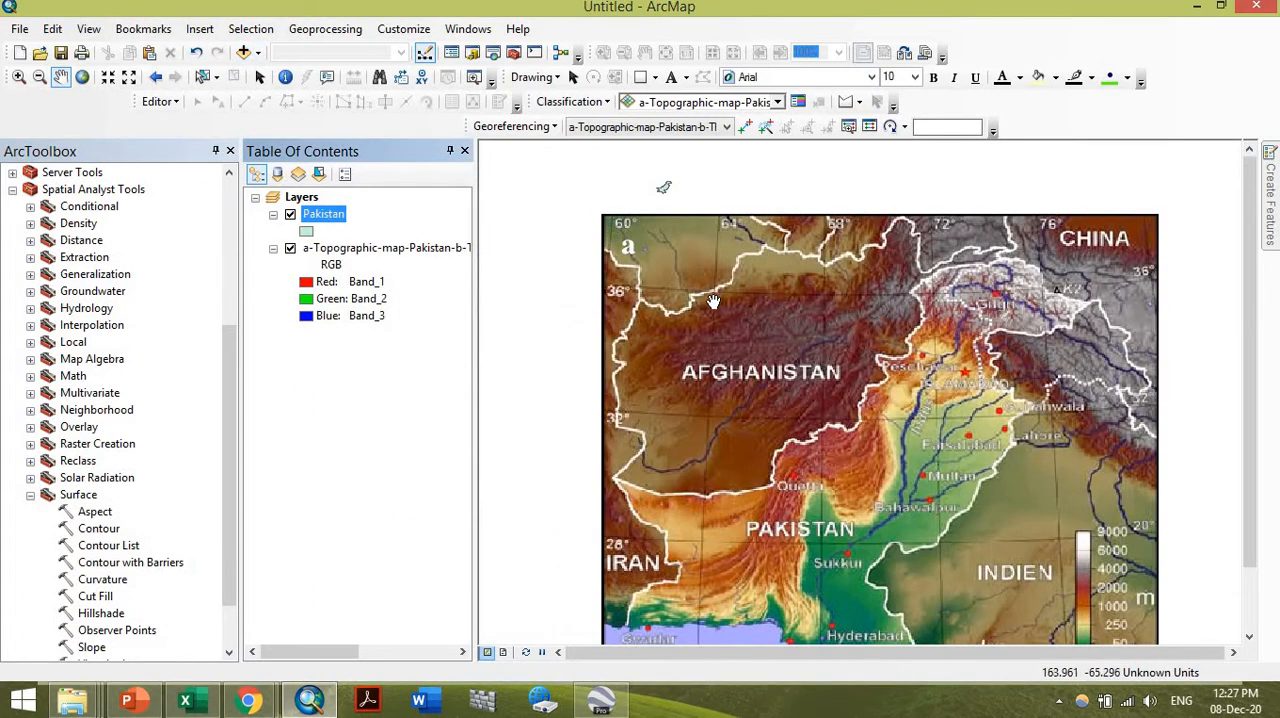
Set the data frame's map units to Decimal Degrees and apply the change
{"action": "left_click_drag", "start_coordinate": [711, 301], "coordinate": [703, 293]}
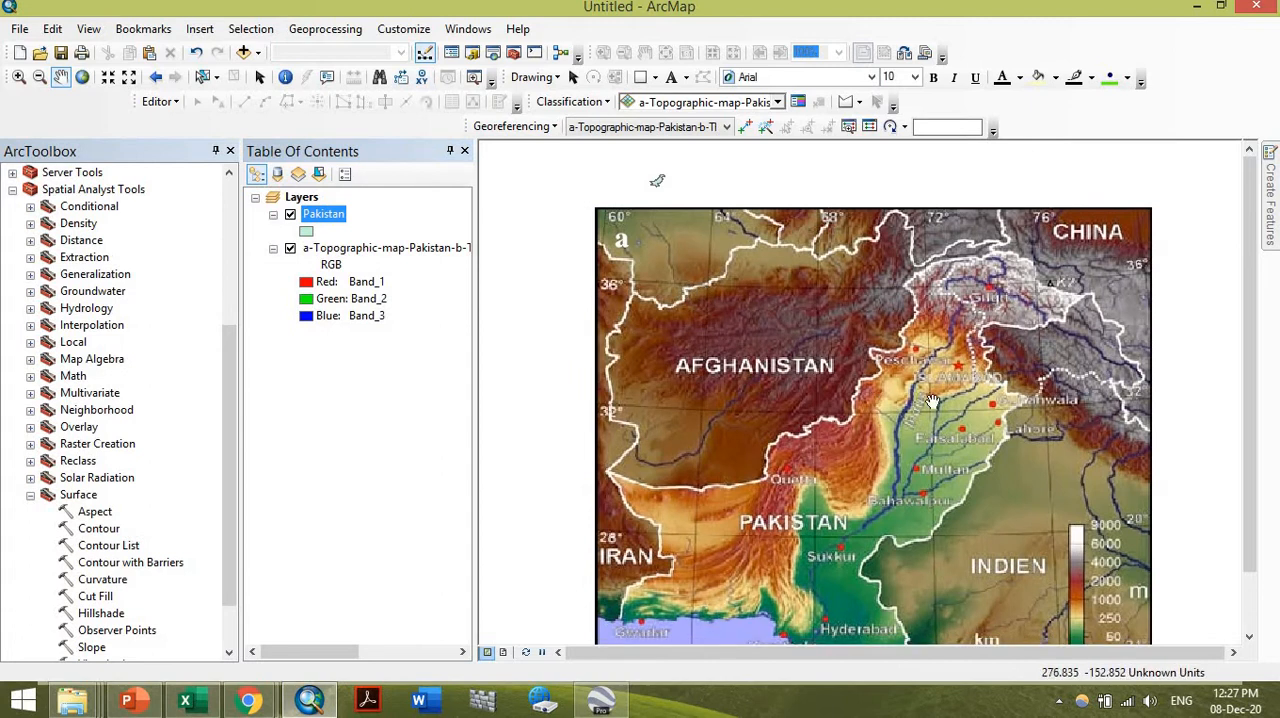
{"action": "left_click_drag", "start_coordinate": [999, 335], "coordinate": [1003, 325]}
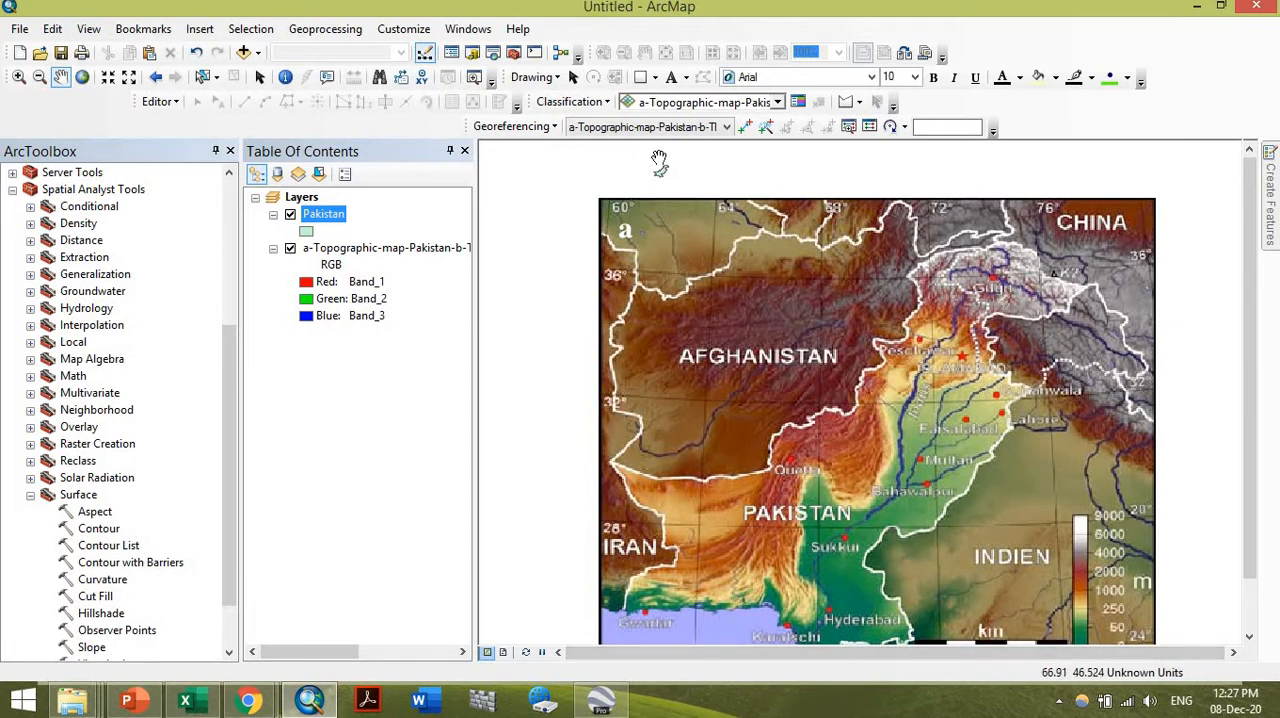
{"action": "scroll", "coordinate": [660, 162], "scroll_direction": "up", "scroll_amount": 1}
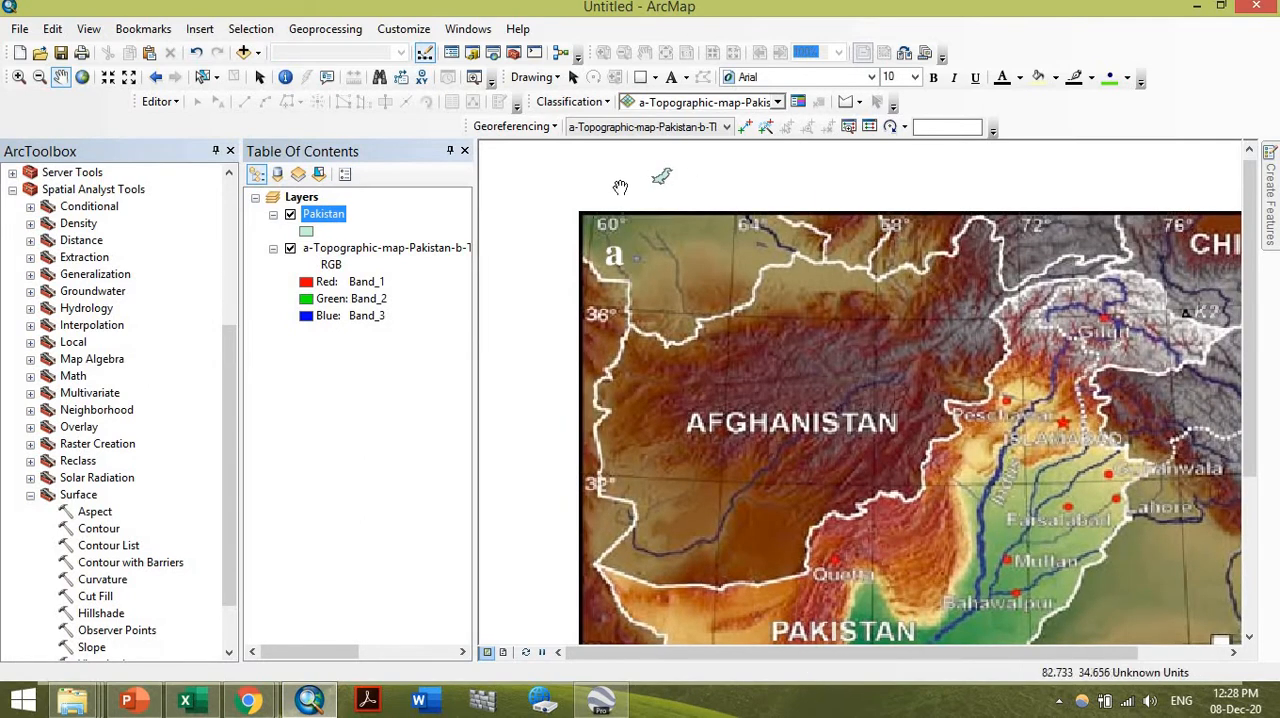
{"action": "scroll", "coordinate": [655, 168], "scroll_direction": "up", "scroll_amount": 3}
{"action": "scroll", "coordinate": [684, 148], "scroll_direction": "up", "scroll_amount": 4}
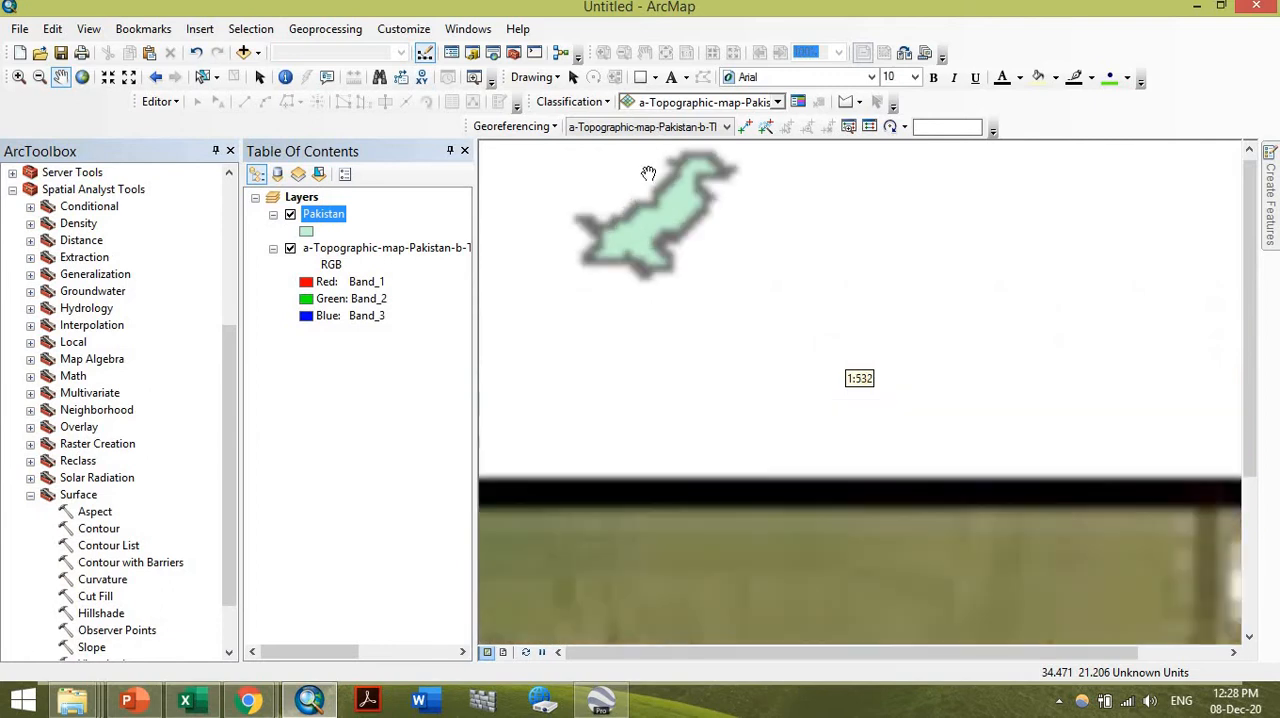
{"action": "right_click", "coordinate": [647, 237]}
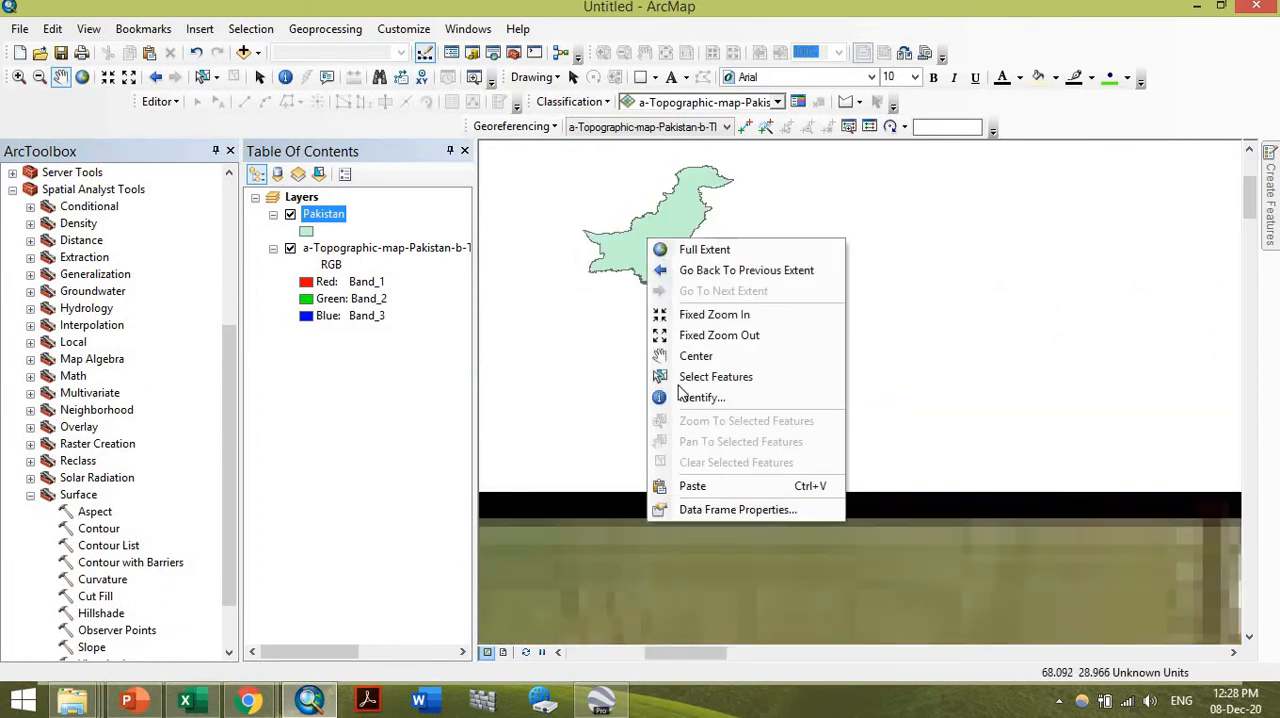
{"action": "left_click", "coordinate": [710, 510]}
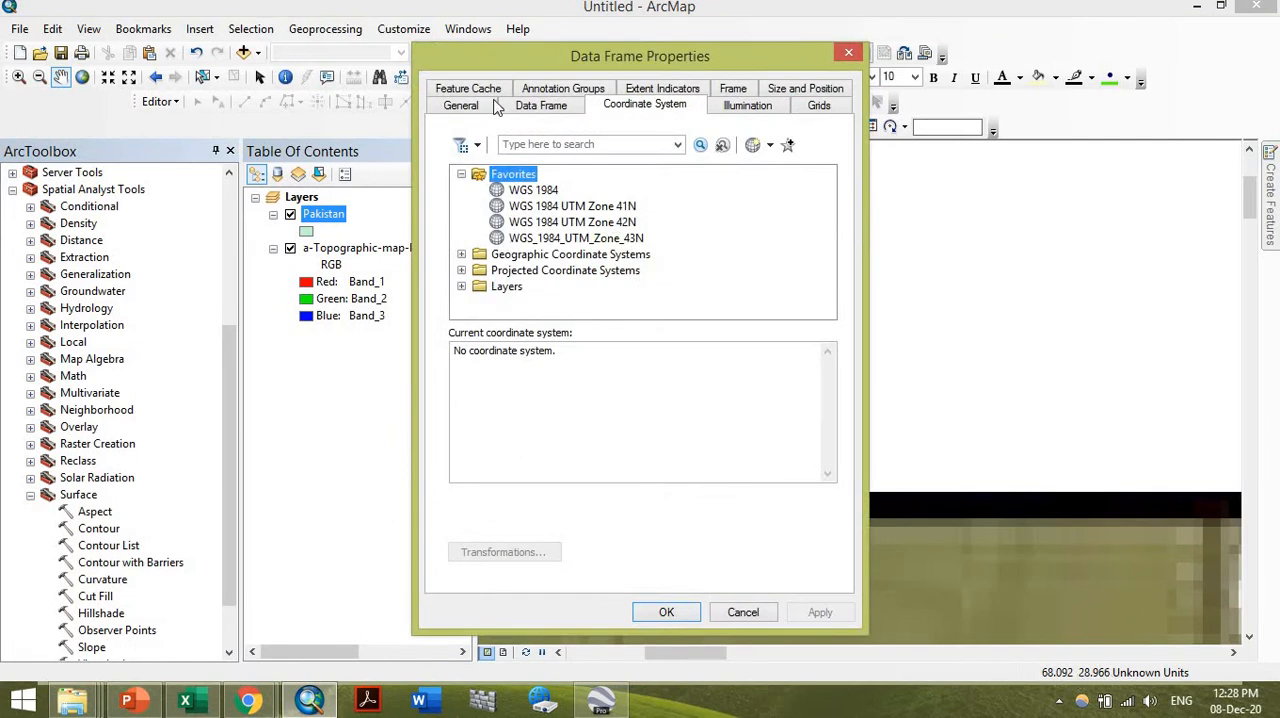
{"action": "left_click", "coordinate": [461, 105]}
{"action": "left_click", "coordinate": [560, 300]}
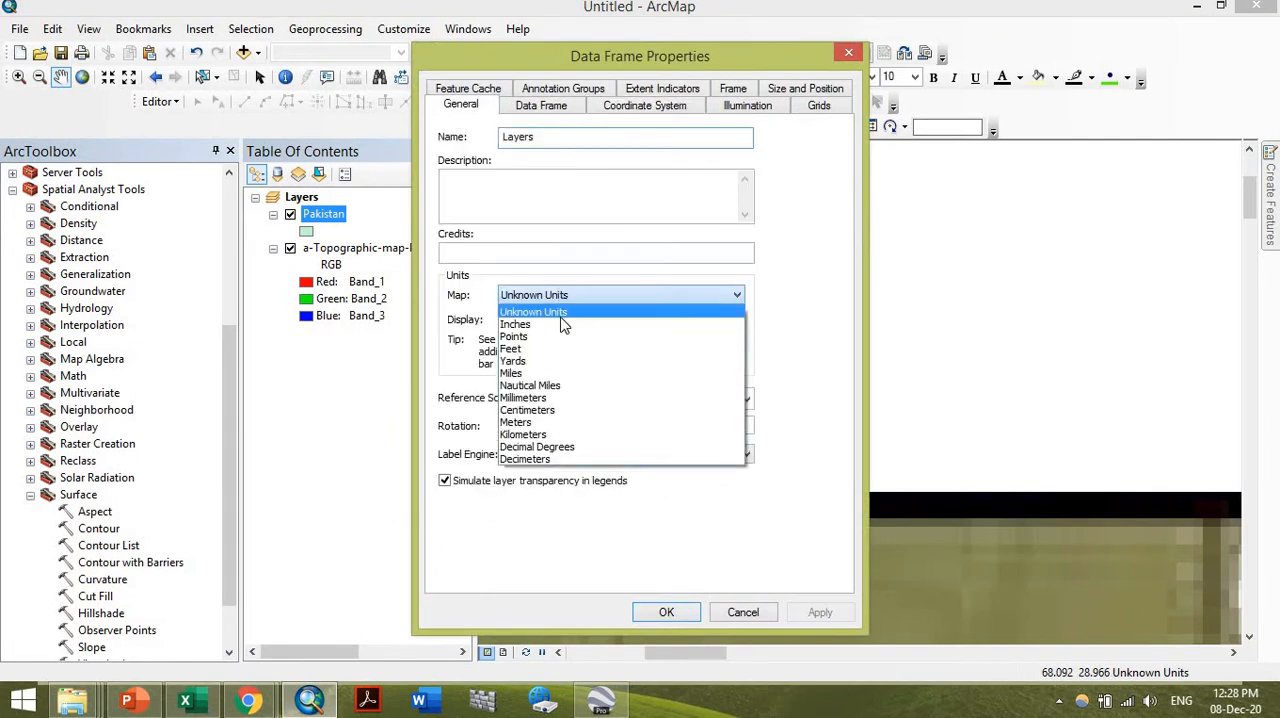
{"action": "left_click", "coordinate": [605, 463]}
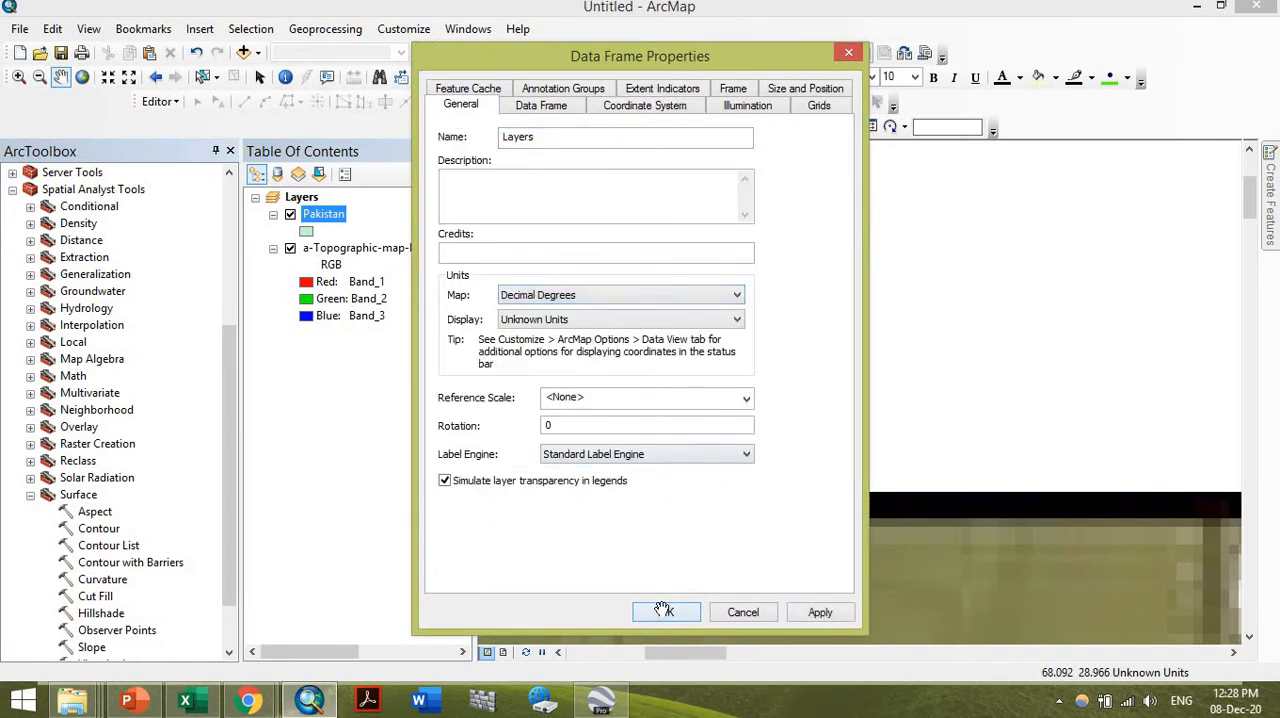
{"action": "left_click", "coordinate": [666, 612]}
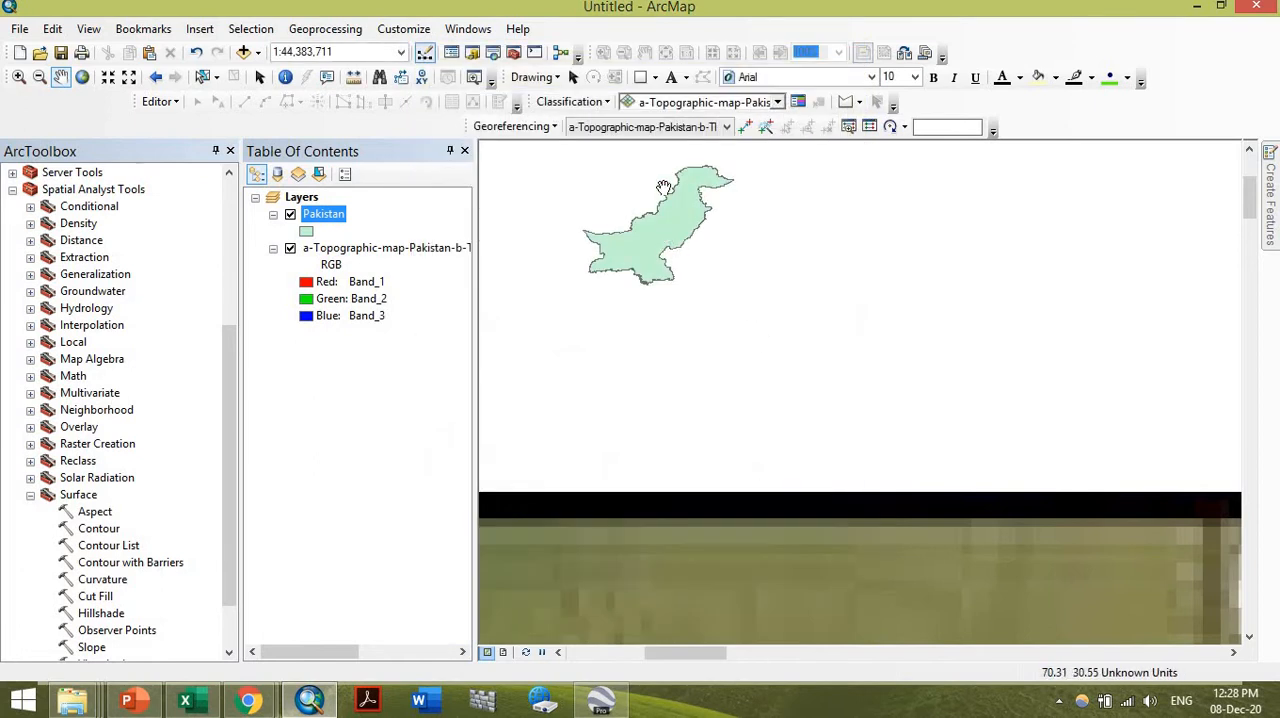
Examine the Pakistan boundary layer and compare its size and position with the unreferenced topographic map image
{"action": "scroll", "coordinate": [662, 187], "scroll_direction": "up", "scroll_amount": 2}
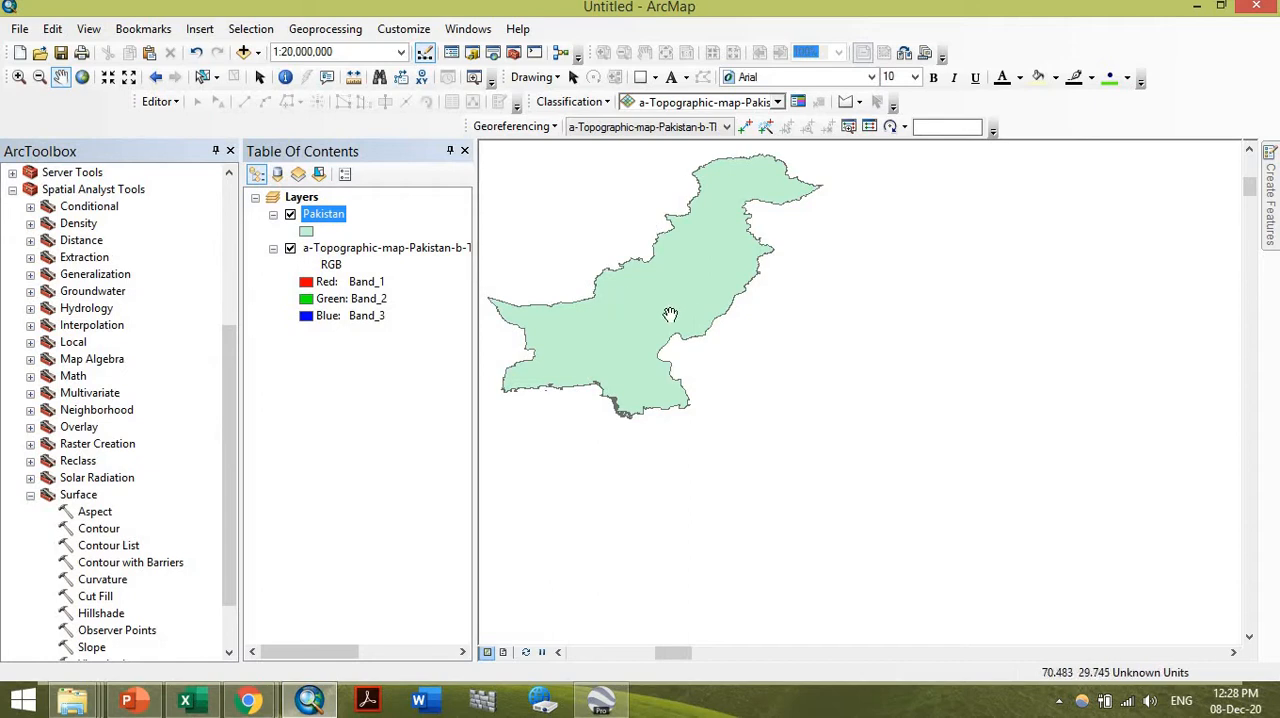
{"action": "scroll", "coordinate": [654, 283], "scroll_direction": "down", "scroll_amount": 1}
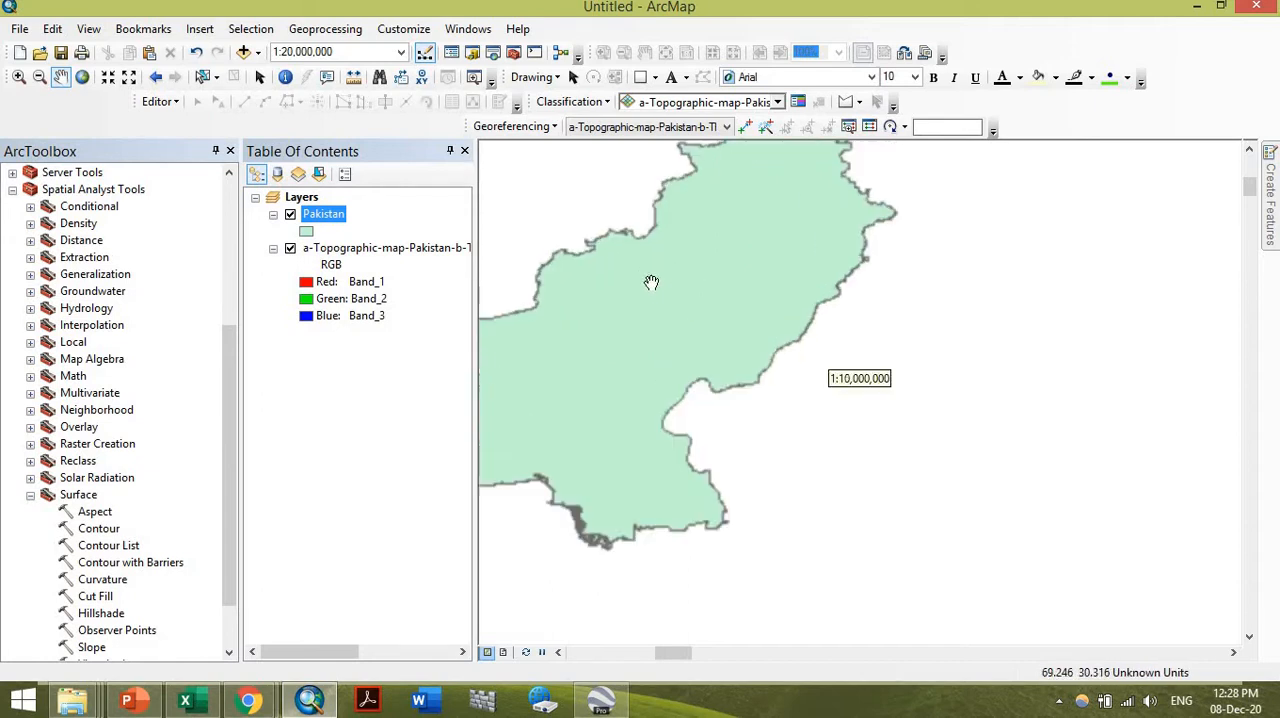
{"action": "scroll", "coordinate": [654, 283], "scroll_direction": "up", "scroll_amount": 2}
{"action": "scroll", "coordinate": [640, 292], "scroll_direction": "up", "scroll_amount": 1}
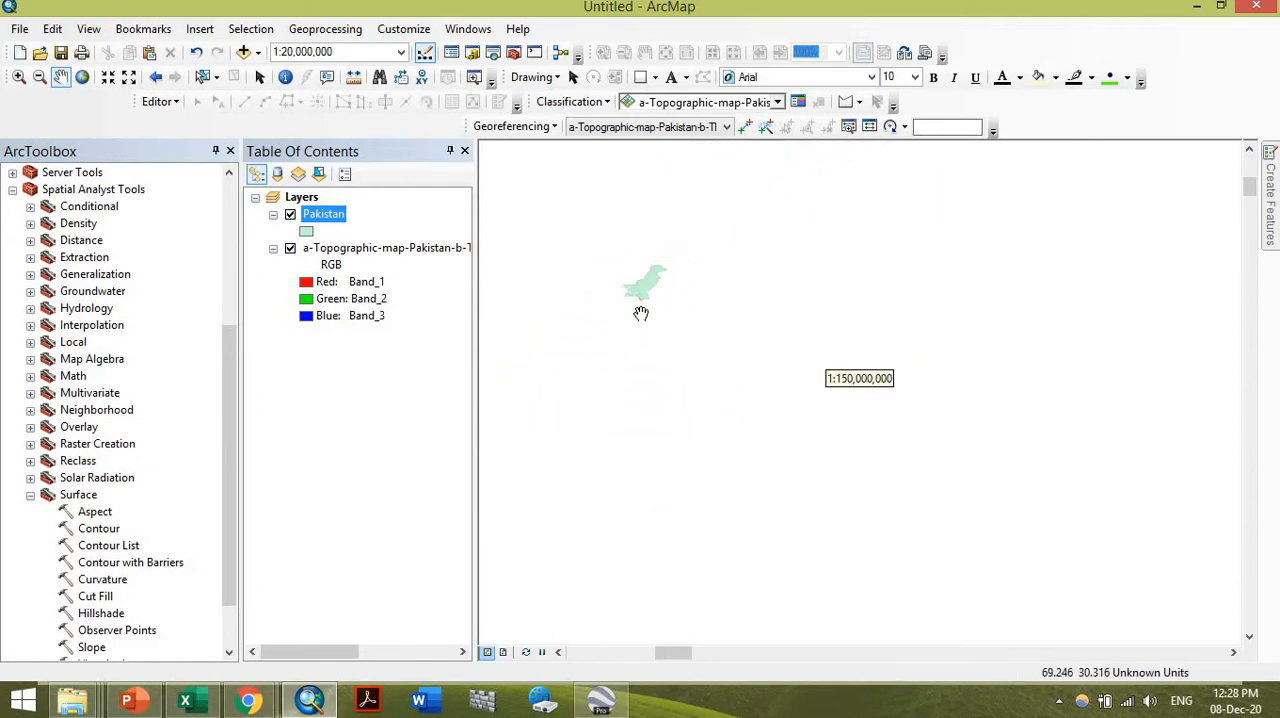
{"action": "left_click_drag", "start_coordinate": [641, 313], "coordinate": [640, 249]}
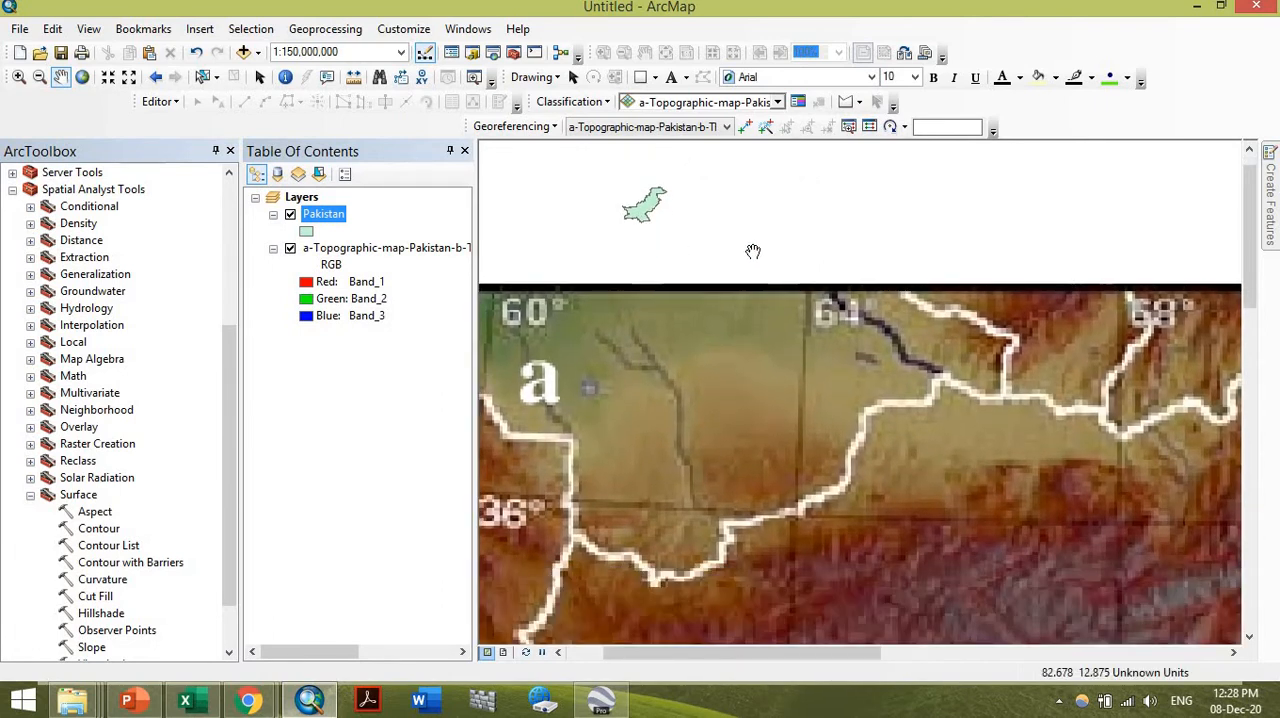
{"action": "left_click_drag", "start_coordinate": [730, 268], "coordinate": [746, 226]}
{"action": "scroll", "coordinate": [737, 286], "scroll_direction": "up", "scroll_amount": 1}
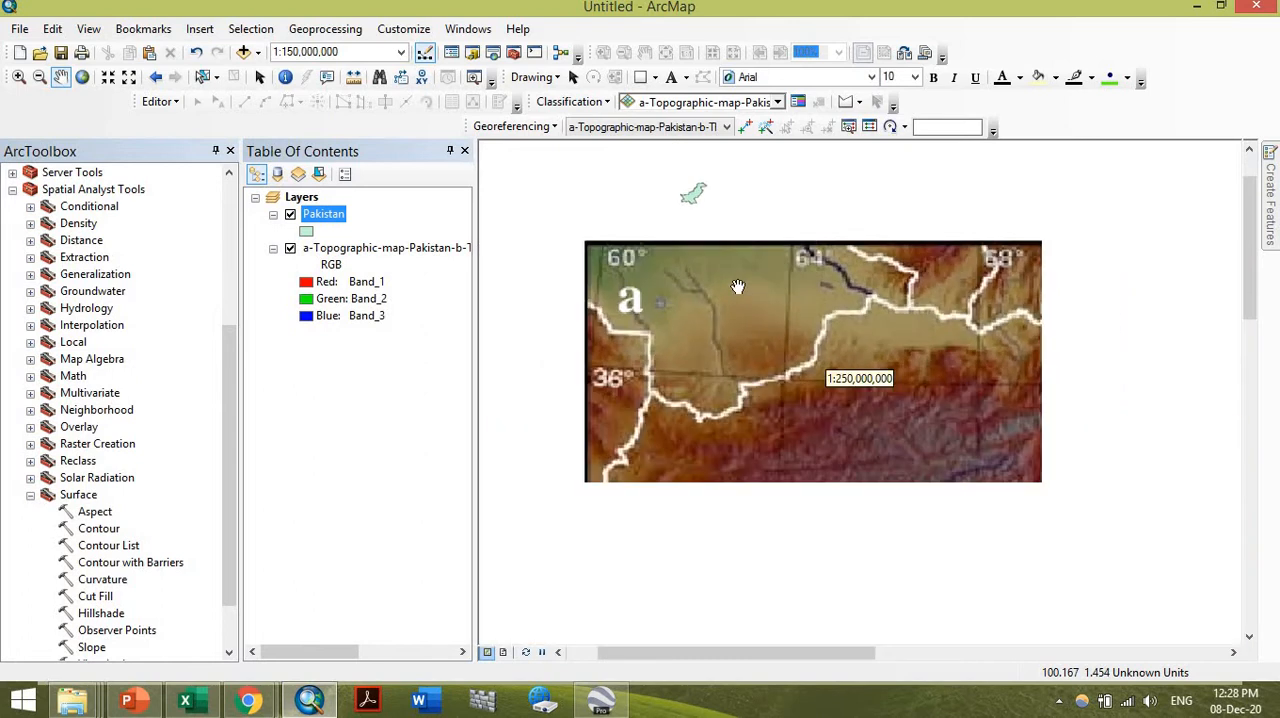
{"action": "scroll", "coordinate": [703, 371], "scroll_direction": "up", "scroll_amount": 1}
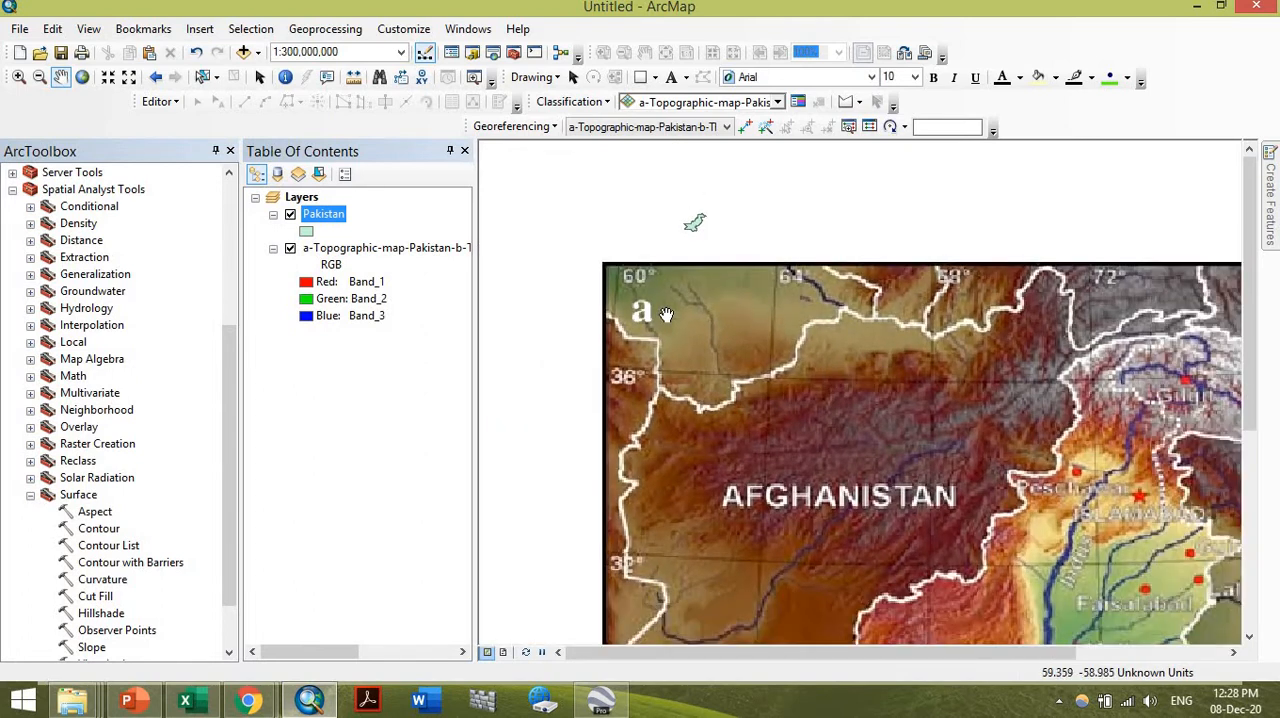
{"action": "scroll", "coordinate": [687, 328], "scroll_direction": "up", "scroll_amount": 1}
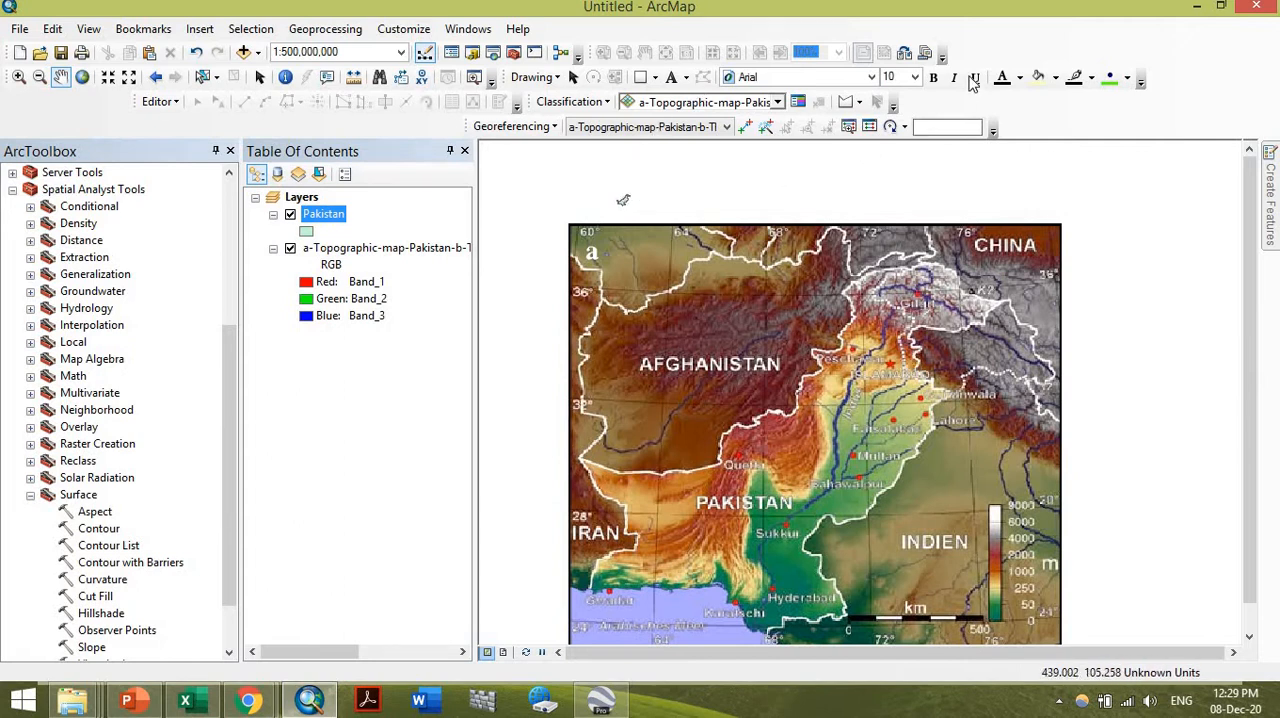
Turn off Auto Adjust for georeferencing and check the option's state
{"action": "left_click", "coordinate": [537, 129]}
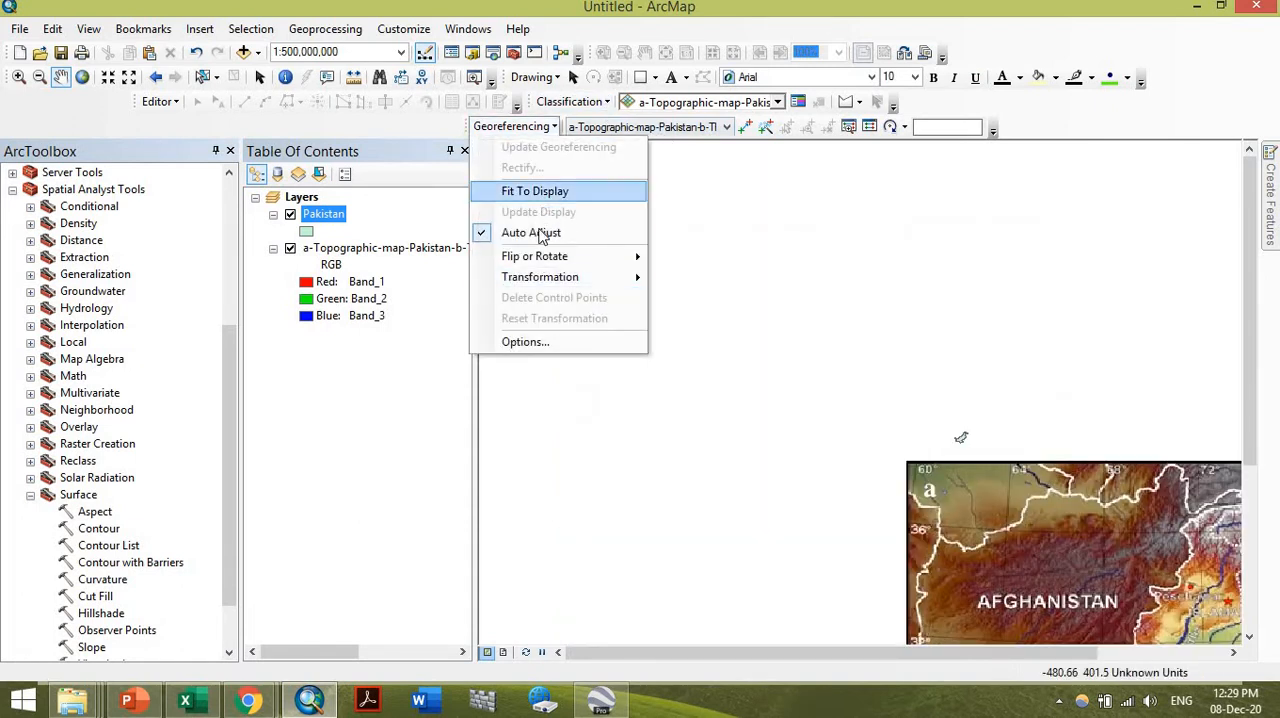
{"action": "left_click", "coordinate": [535, 230]}
{"action": "left_click", "coordinate": [537, 129]}
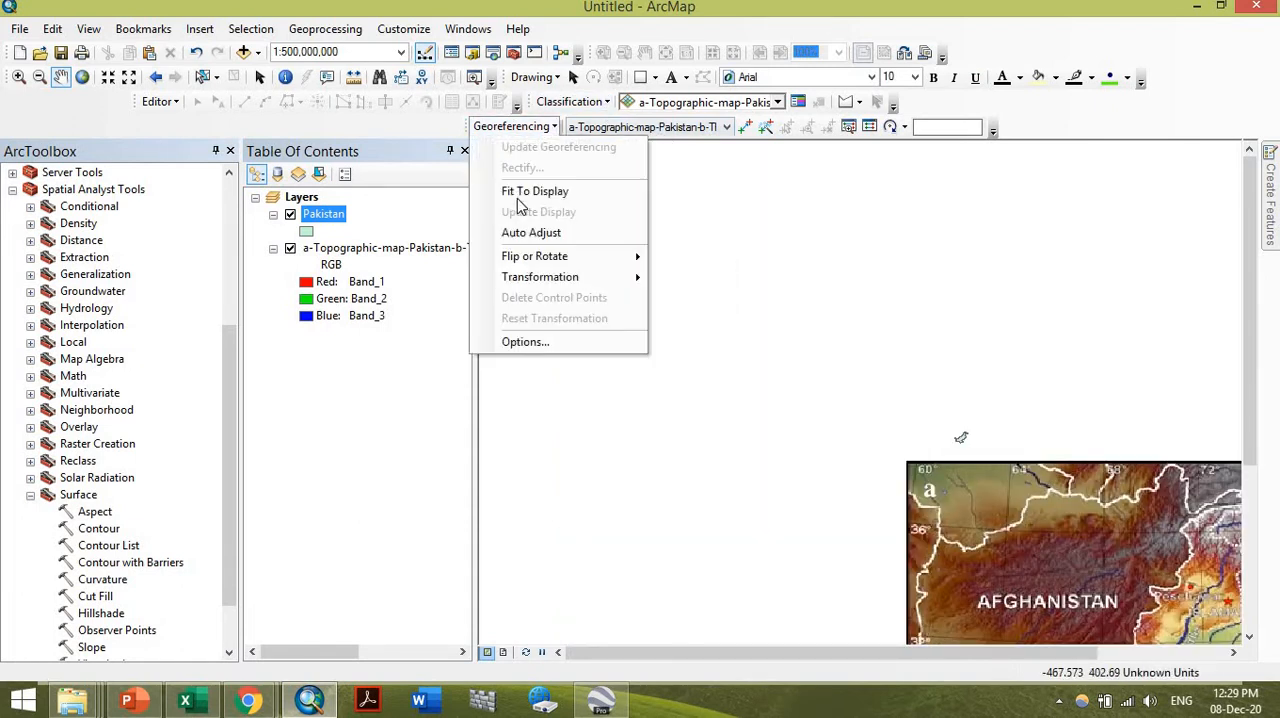
{"action": "left_click", "coordinate": [85, 80]}
{"action": "left_click", "coordinate": [18, 77]}
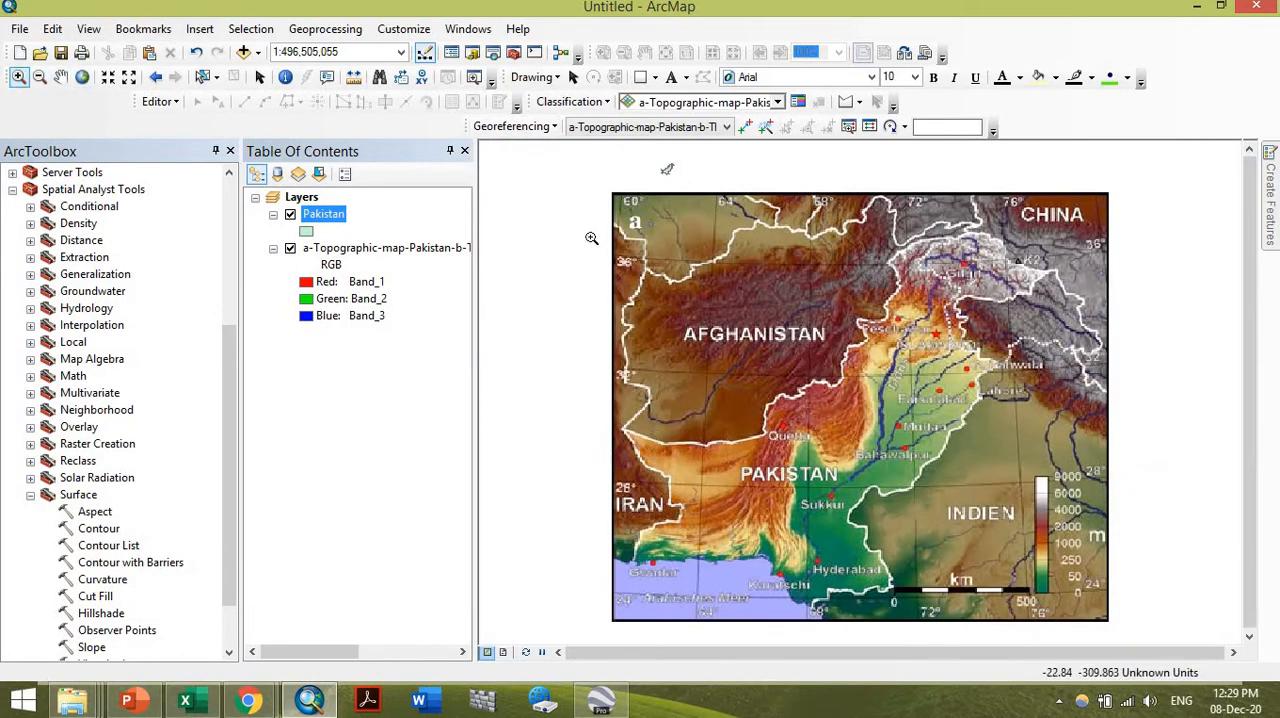
{"action": "left_click_drag", "start_coordinate": [593, 173], "coordinate": [745, 649]}
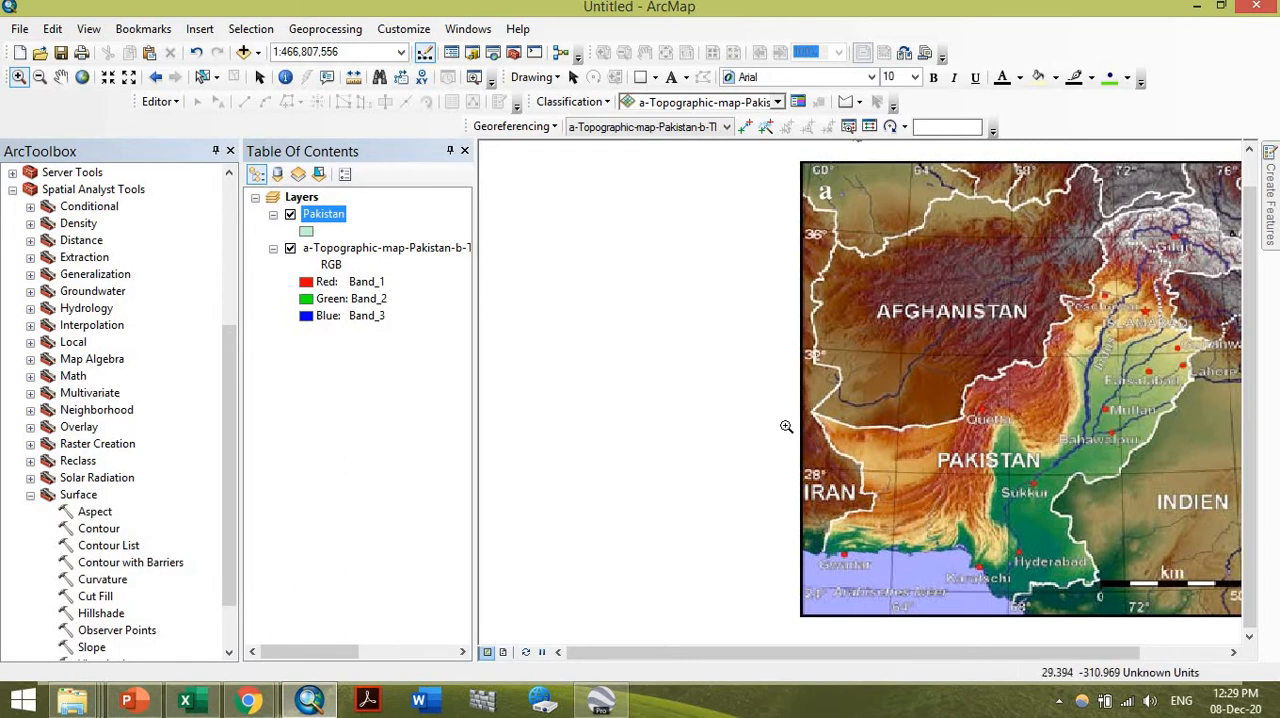
{"action": "left_click_drag", "start_coordinate": [786, 426], "coordinate": [928, 504]}
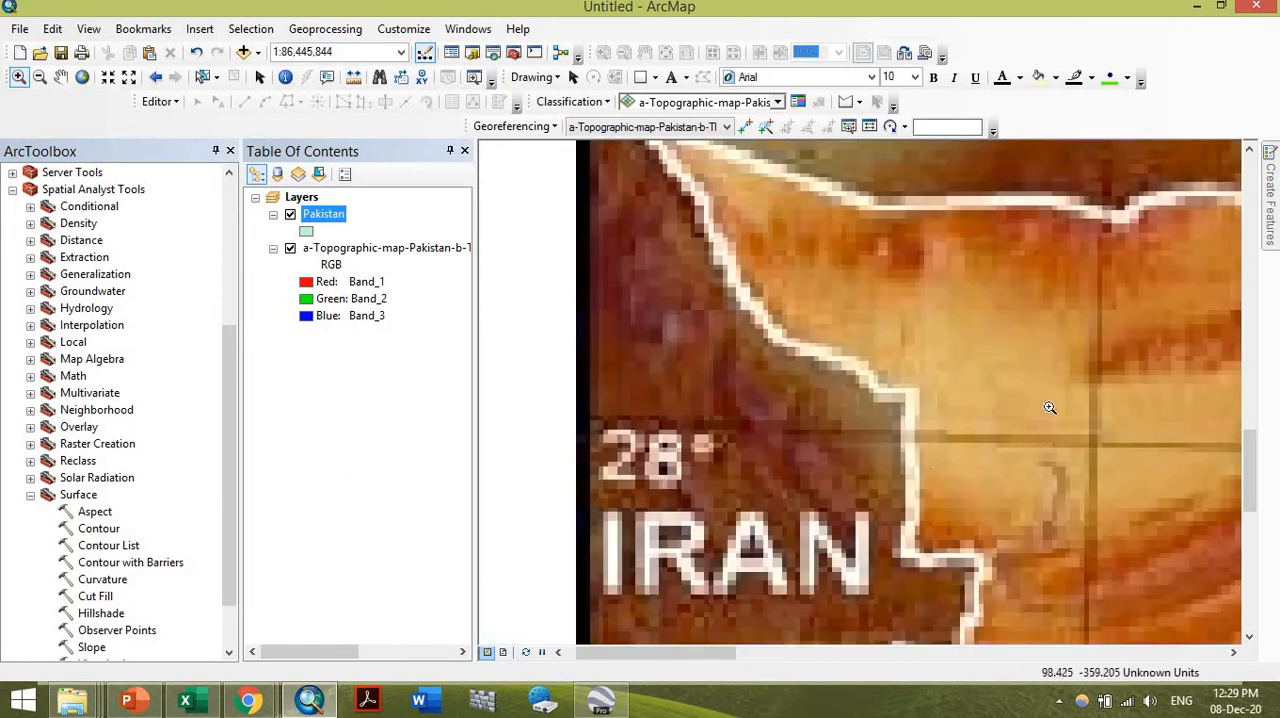
{"action": "left_click_drag", "start_coordinate": [1050, 407], "coordinate": [1140, 495]}
{"action": "left_click_drag", "start_coordinate": [934, 381], "coordinate": [1048, 502]}
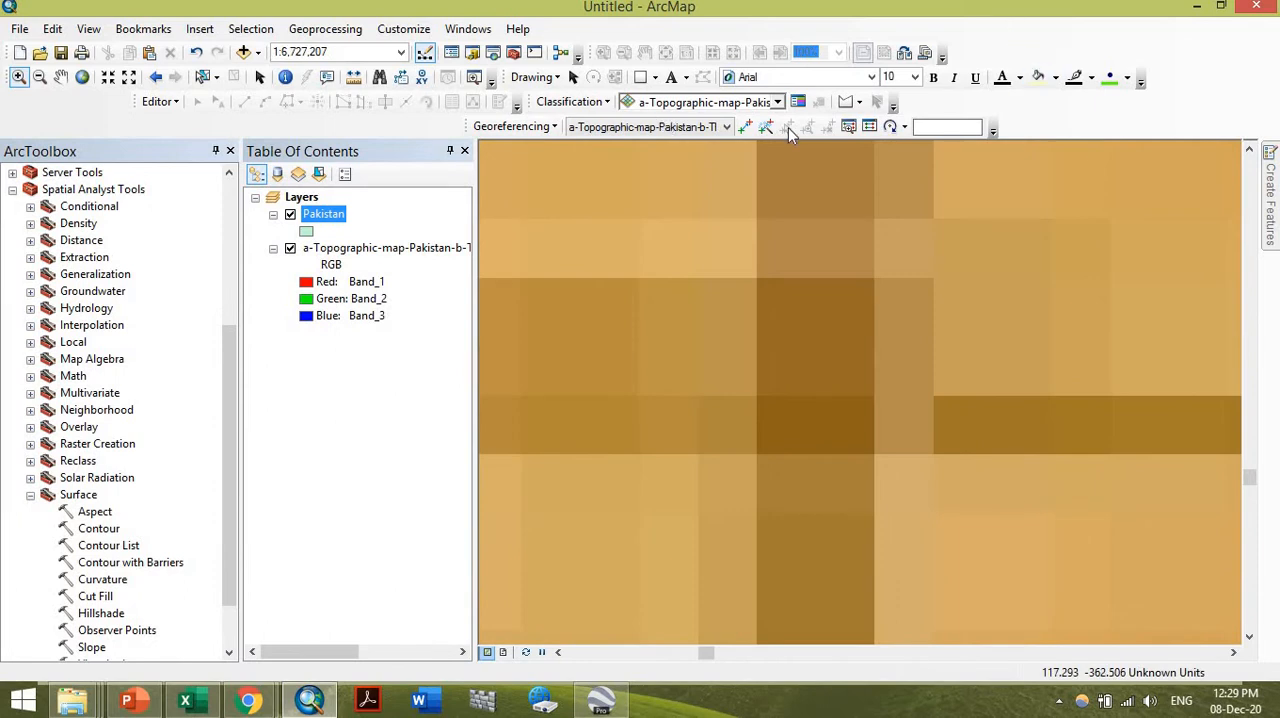
{"action": "left_click", "coordinate": [745, 127]}
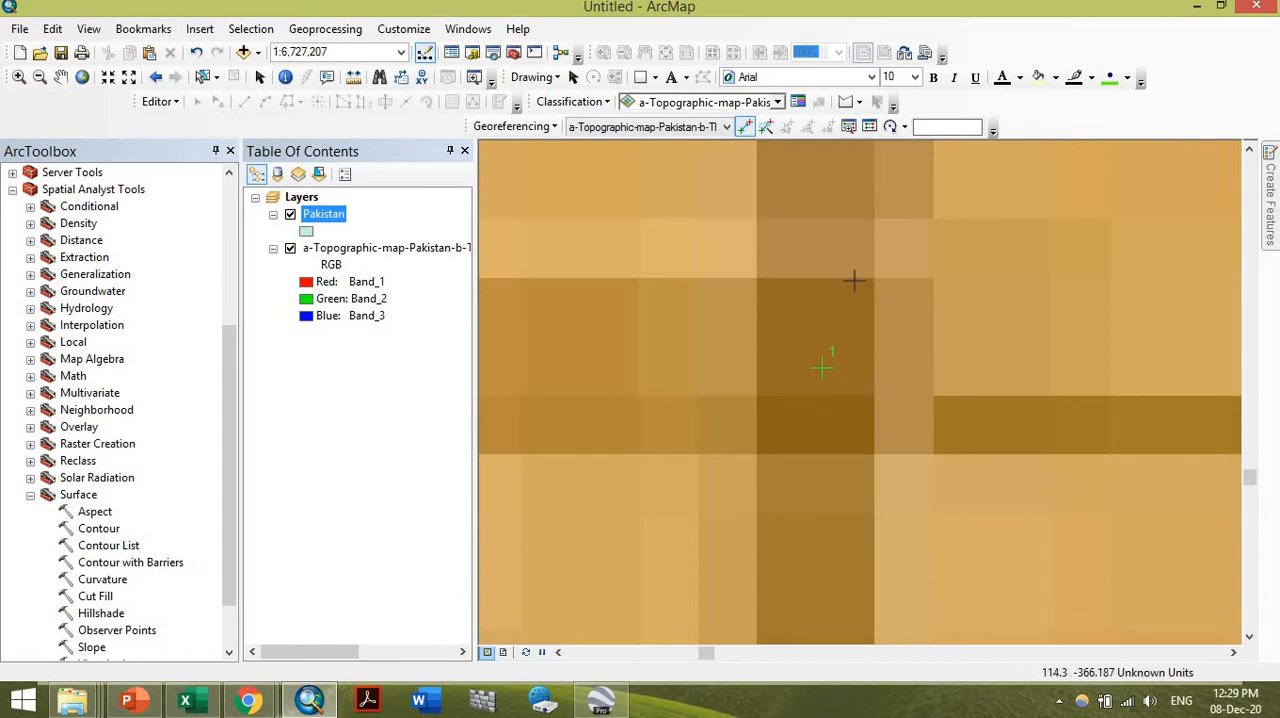
{"action": "right_click", "coordinate": [824, 375]}
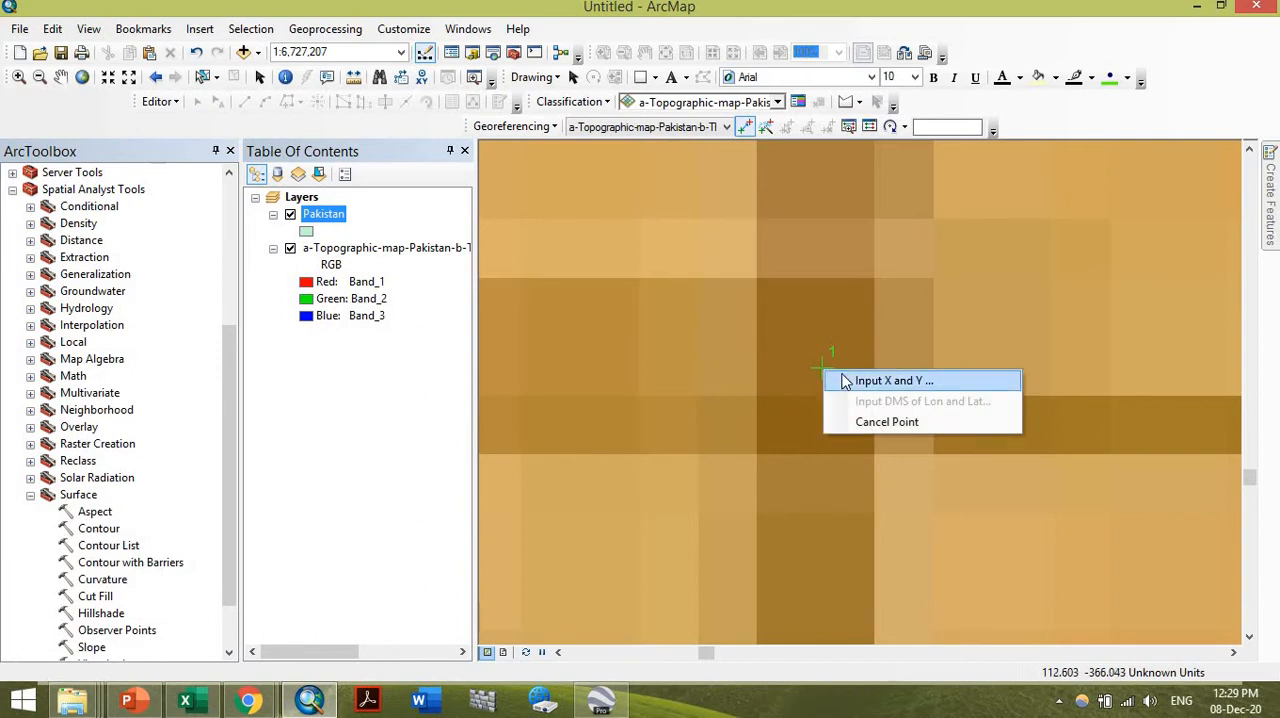
{"action": "left_click", "coordinate": [860, 381]}
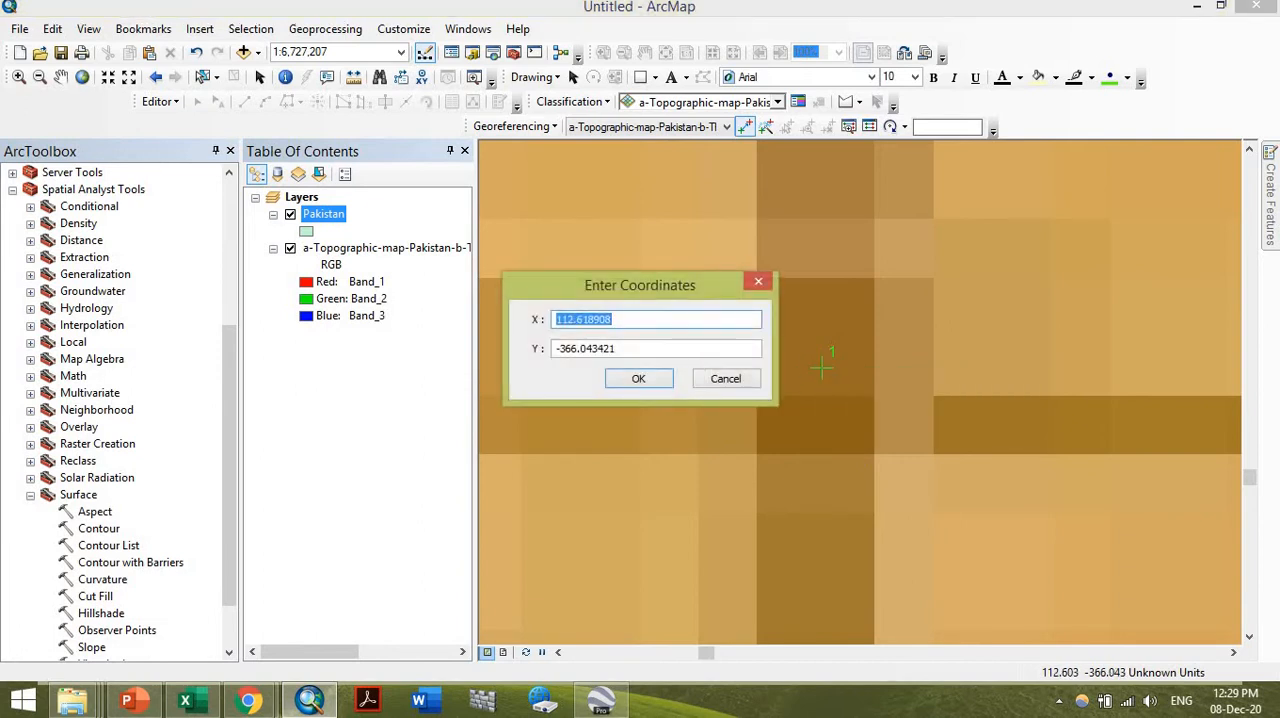
{"action": "type", "text": "64"}
{"action": "key", "text": "Tab"}
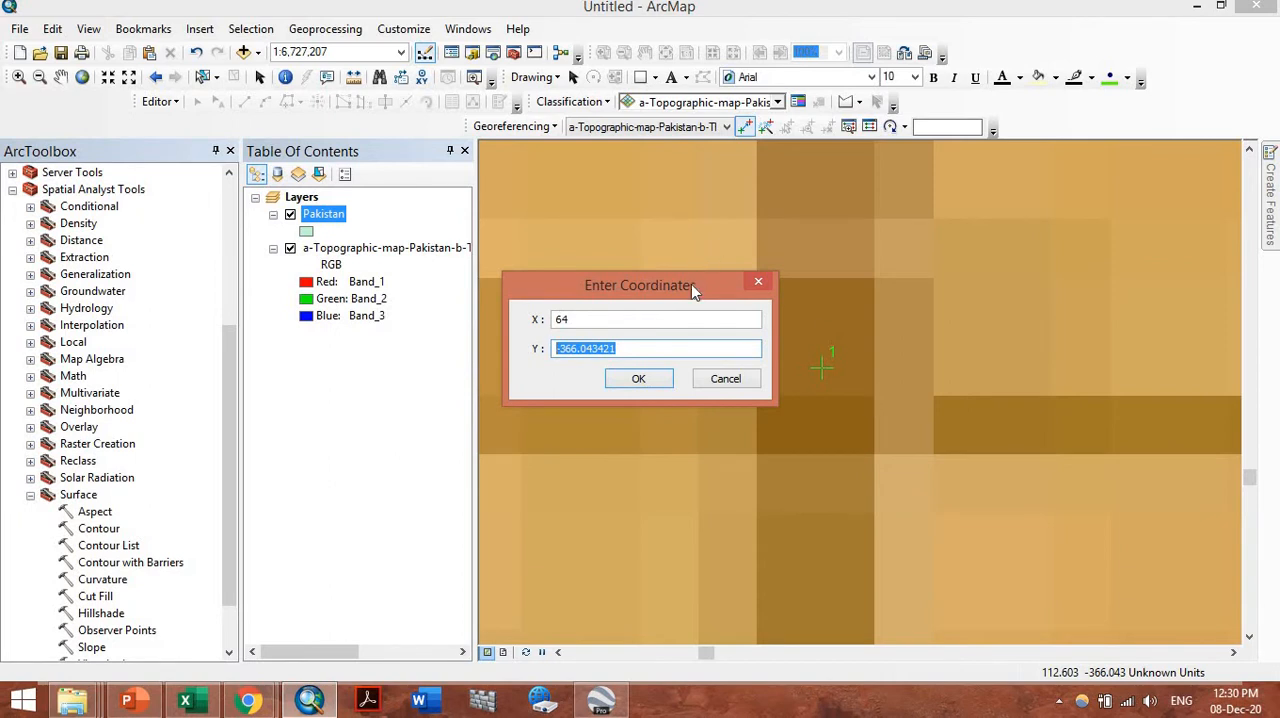
{"action": "left_click", "coordinate": [725, 379]}
Place the first control point at the map image's 64° longitude and 28° latitude grid intersection, entering X 64 and Y 28
{"action": "scroll", "coordinate": [810, 426], "scroll_direction": "up", "scroll_amount": 6}
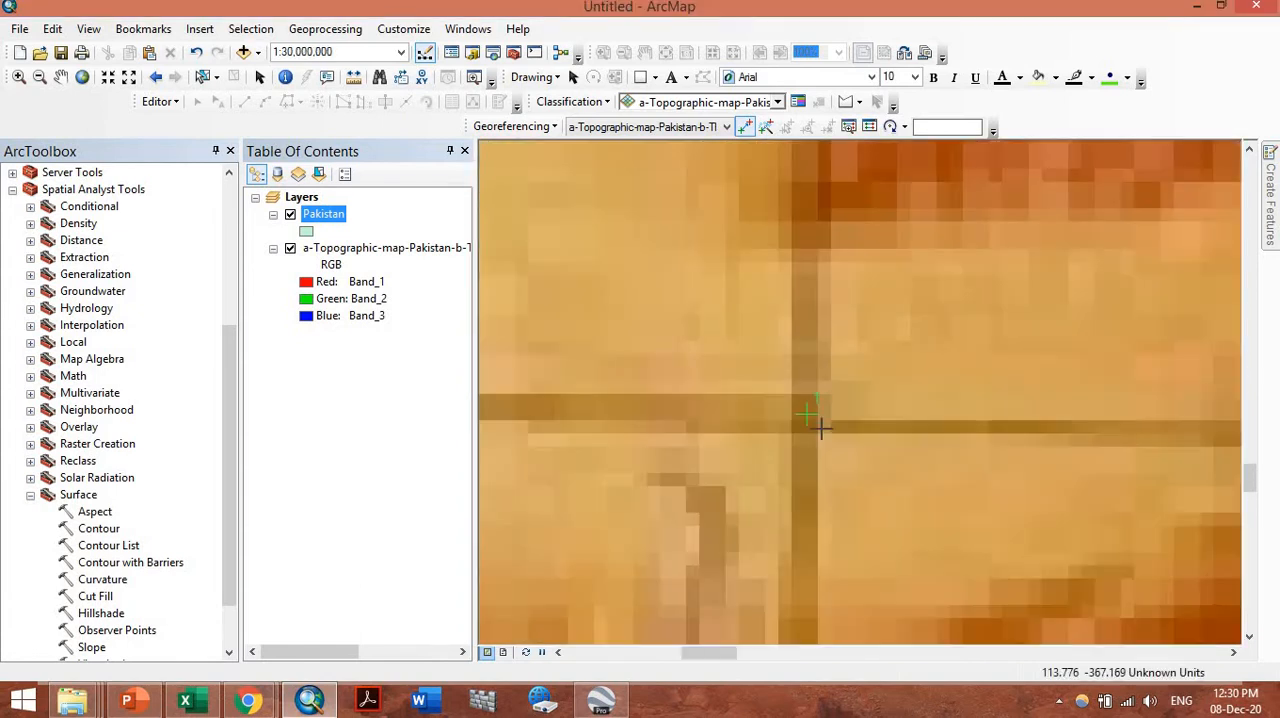
{"action": "scroll", "coordinate": [820, 428], "scroll_direction": "up", "scroll_amount": 10}
{"action": "scroll", "coordinate": [828, 390], "scroll_direction": "down", "scroll_amount": 8}
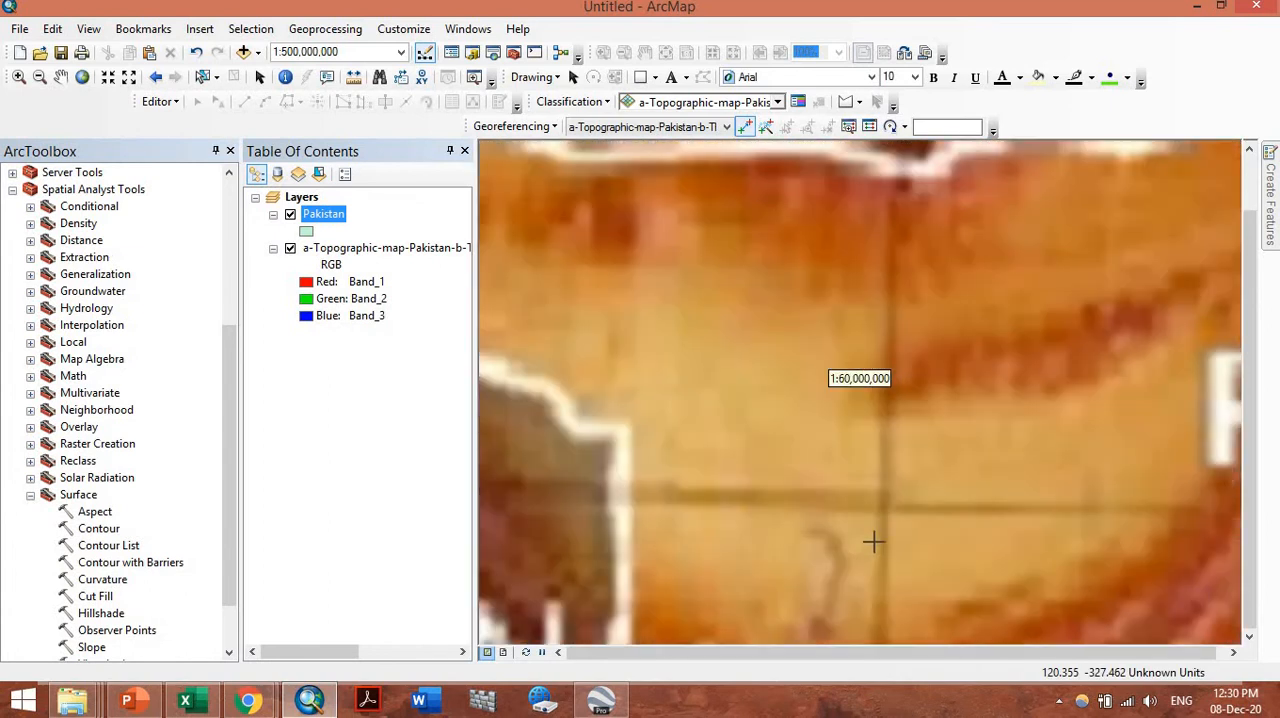
{"action": "scroll", "coordinate": [890, 512], "scroll_direction": "down", "scroll_amount": 2}
{"action": "scroll", "coordinate": [876, 478], "scroll_direction": "up", "scroll_amount": 3}
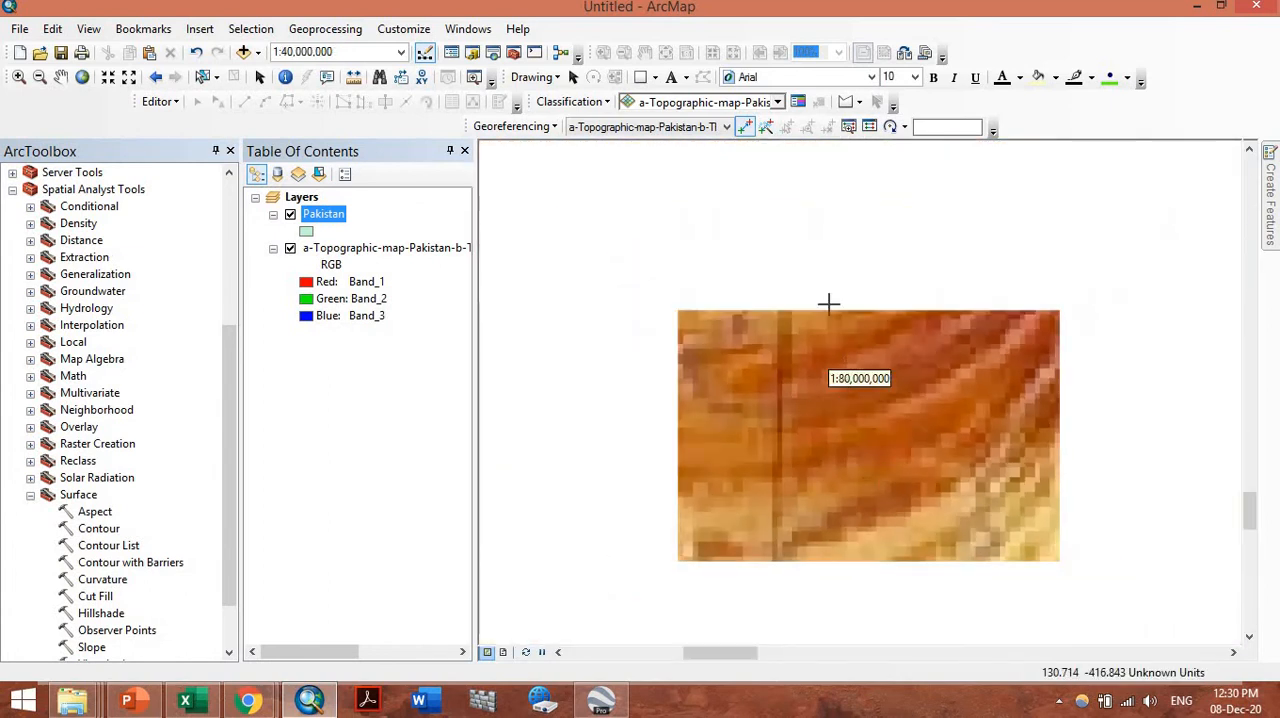
{"action": "scroll", "coordinate": [783, 220], "scroll_direction": "down", "scroll_amount": 5}
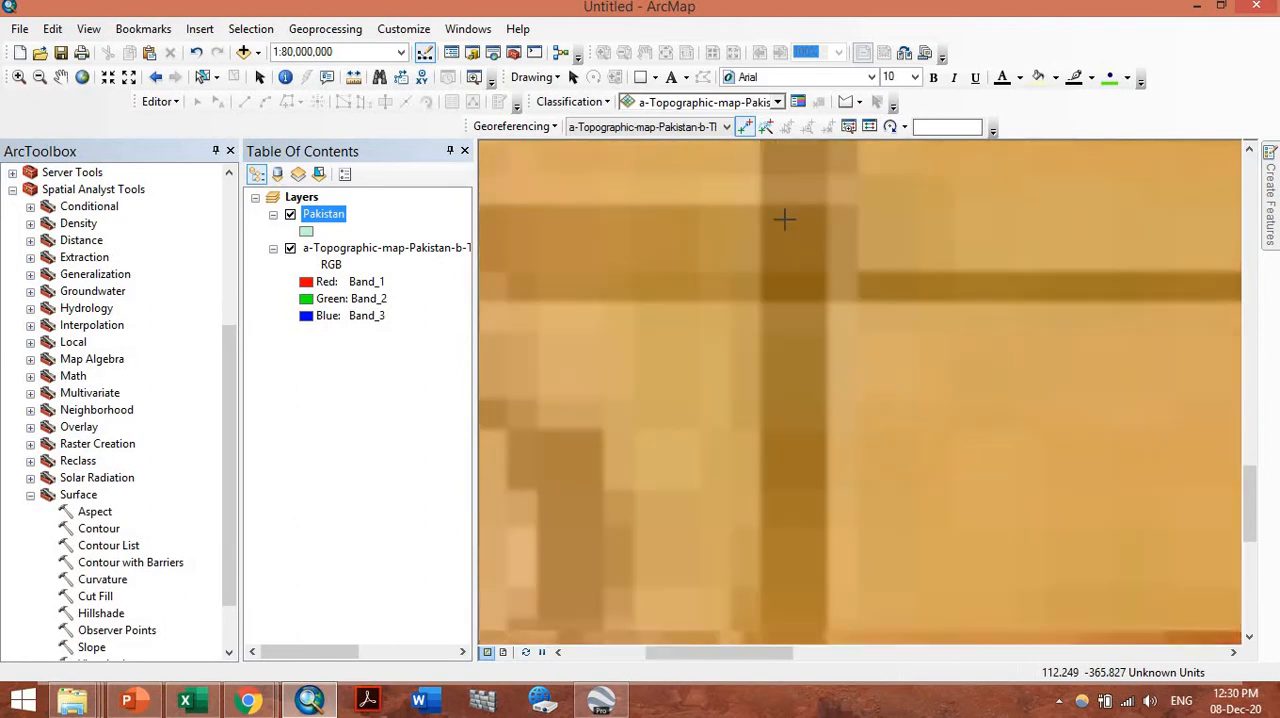
{"action": "right_click", "coordinate": [801, 263]}
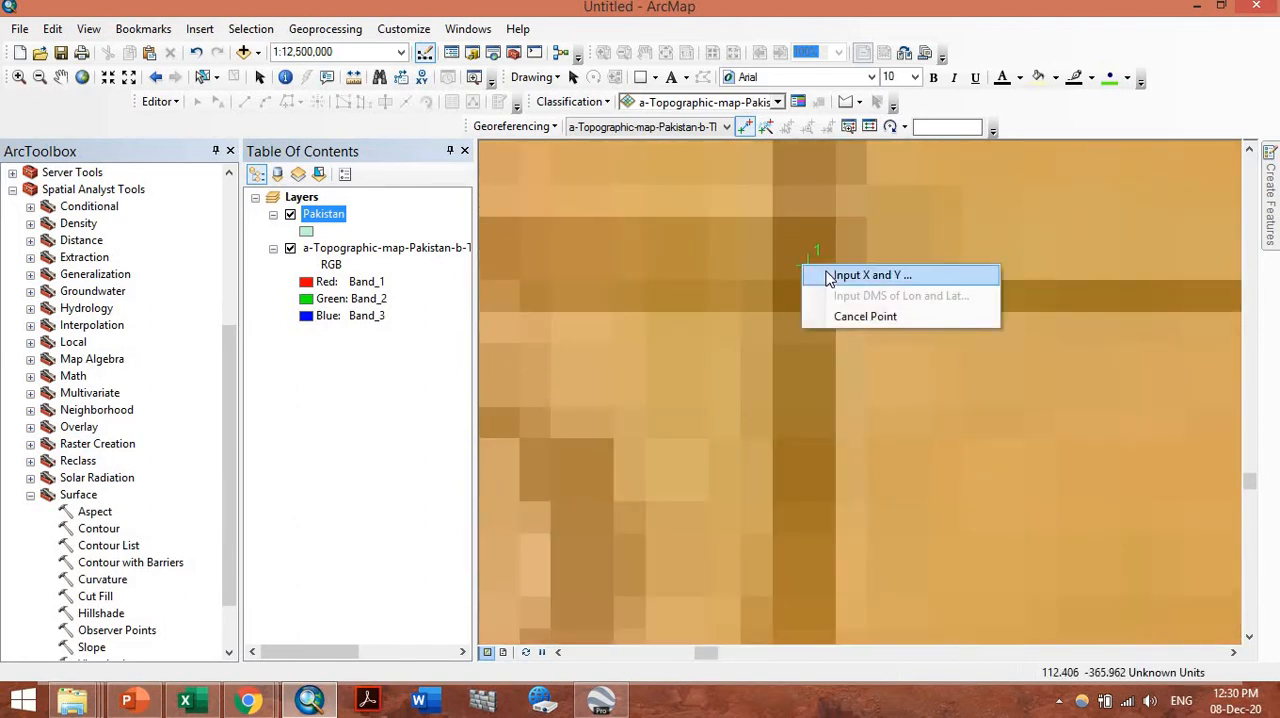
{"action": "left_click", "coordinate": [812, 277]}
{"action": "type", "text": "64"}
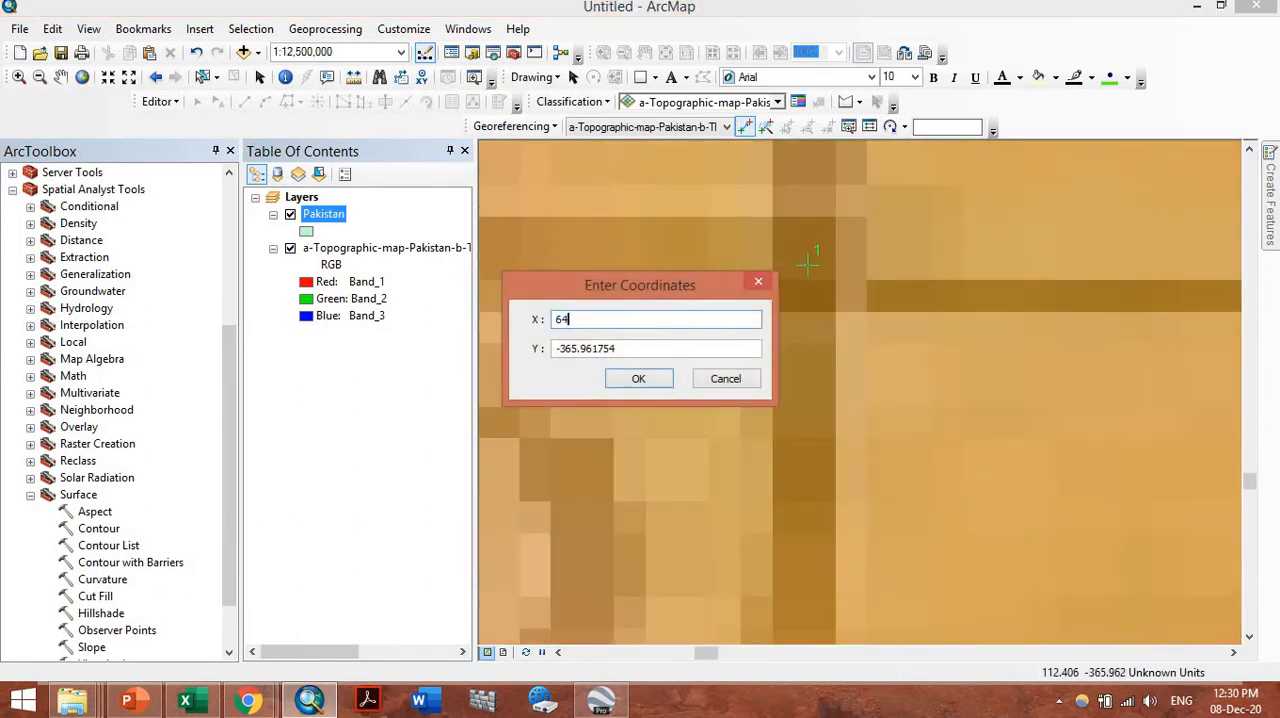
{"action": "key", "text": "Tab"}
{"action": "type", "text": "2"}
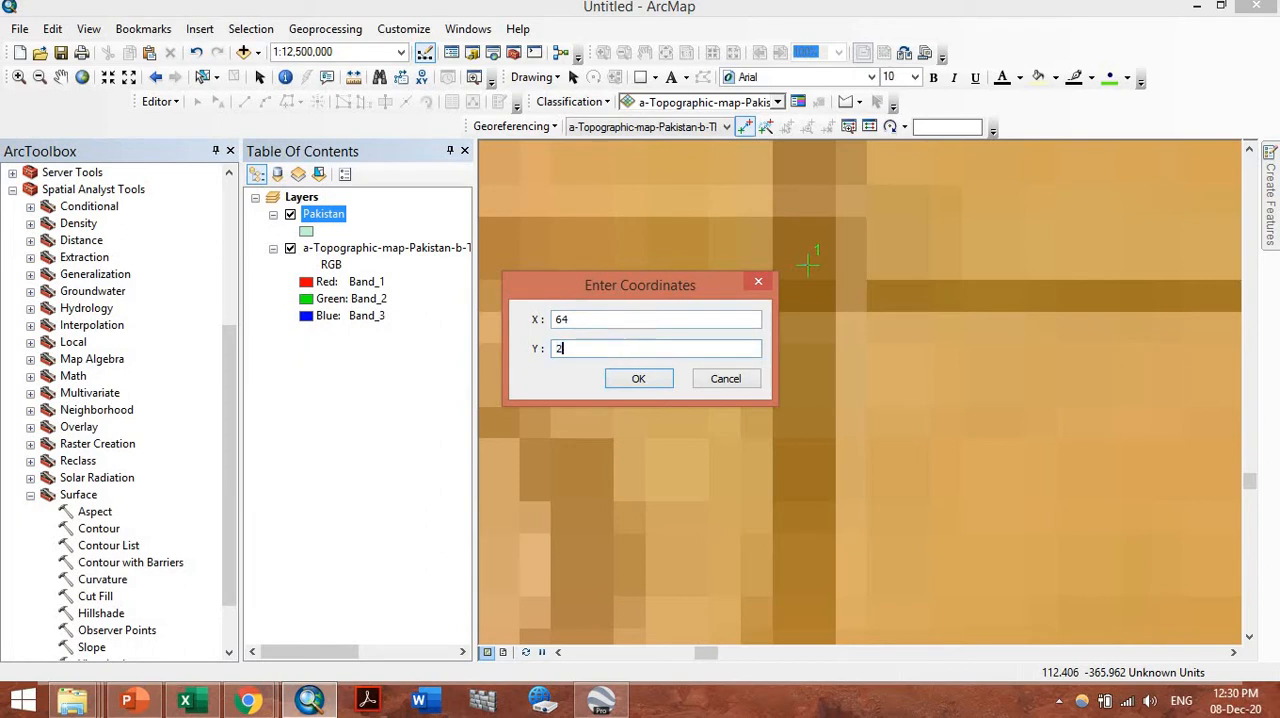
{"action": "key", "text": "Return"}
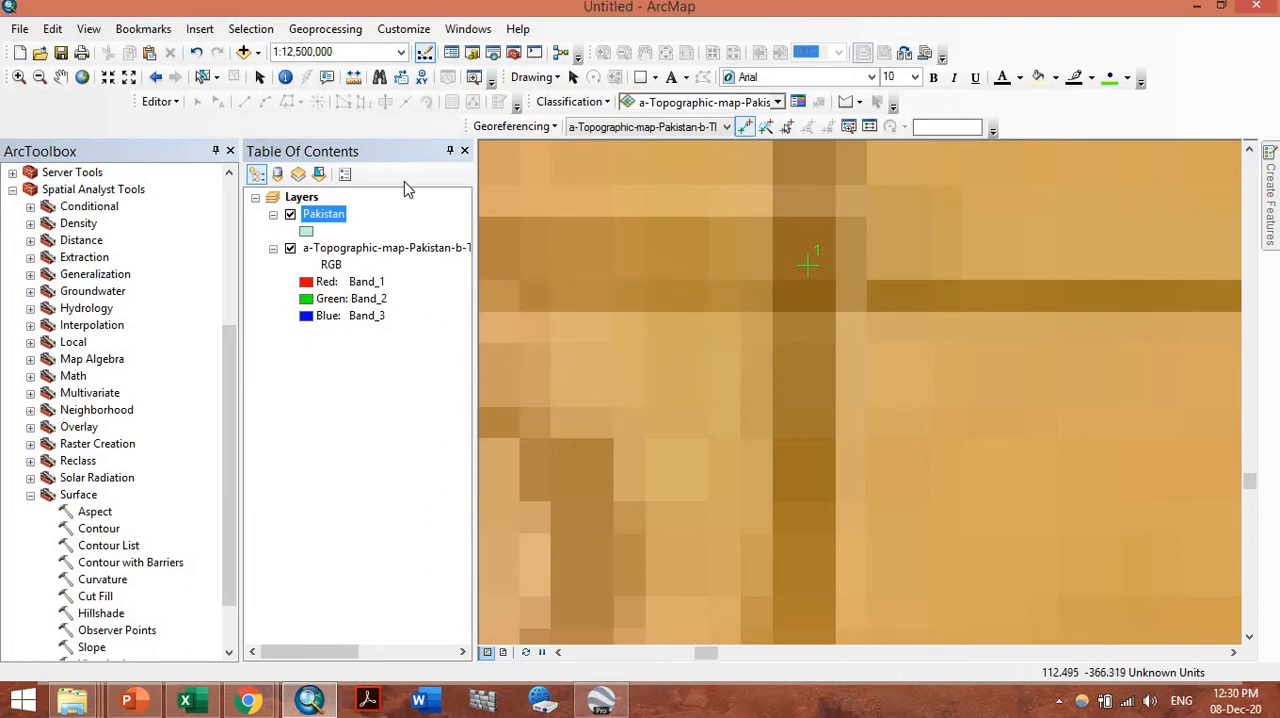
Examine where the first control point's target location falls on the Pakistan boundary layer
{"action": "left_click", "coordinate": [83, 78]}
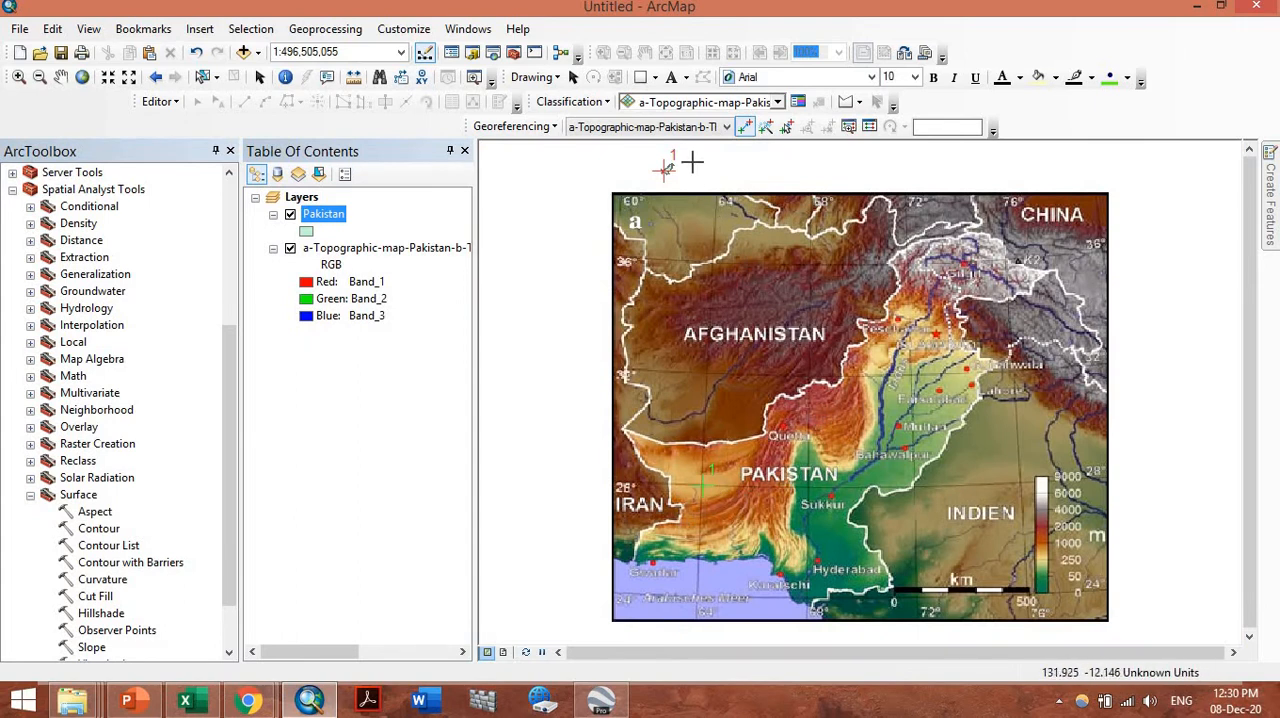
{"action": "left_click", "coordinate": [18, 77]}
{"action": "mouse_move", "coordinate": [652, 138]}
{"action": "left_mouse_down"}
{"action": "mouse_move", "coordinate": [669, 172]}
{"action": "mouse_move", "coordinate": [708, 98]}
{"action": "left_mouse_up"}
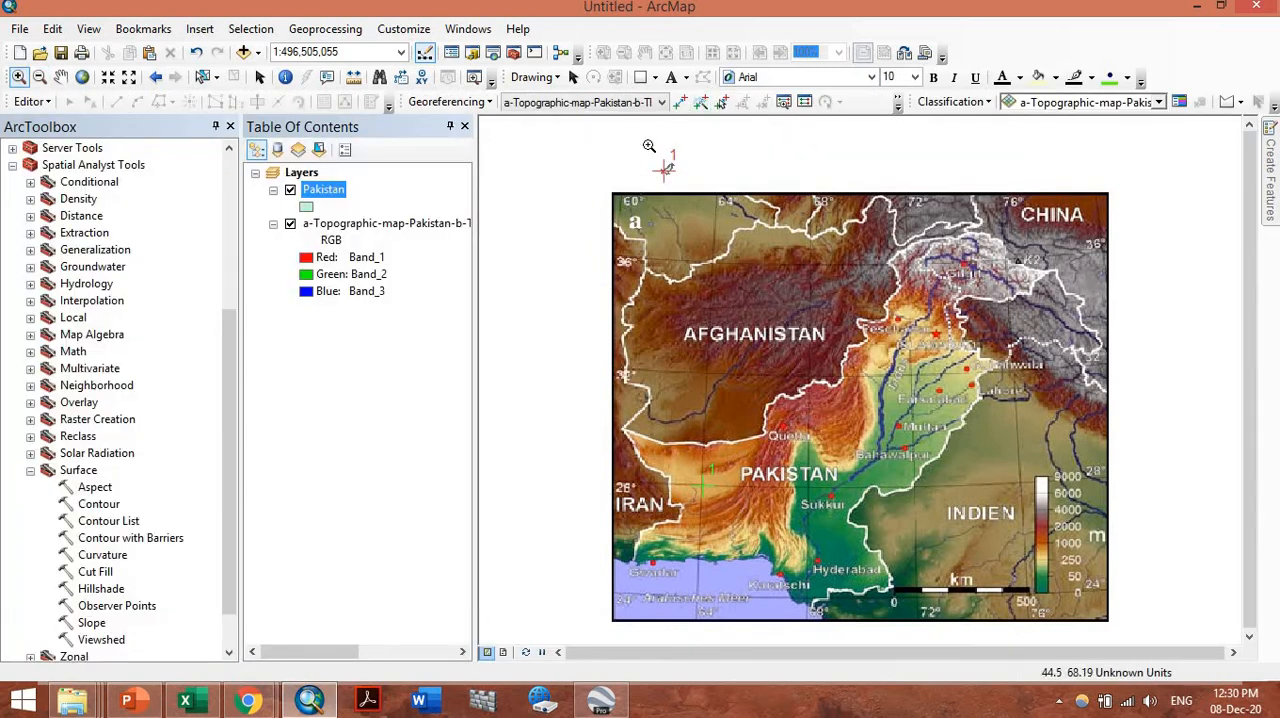
{"action": "left_click_drag", "start_coordinate": [650, 146], "coordinate": [711, 184]}
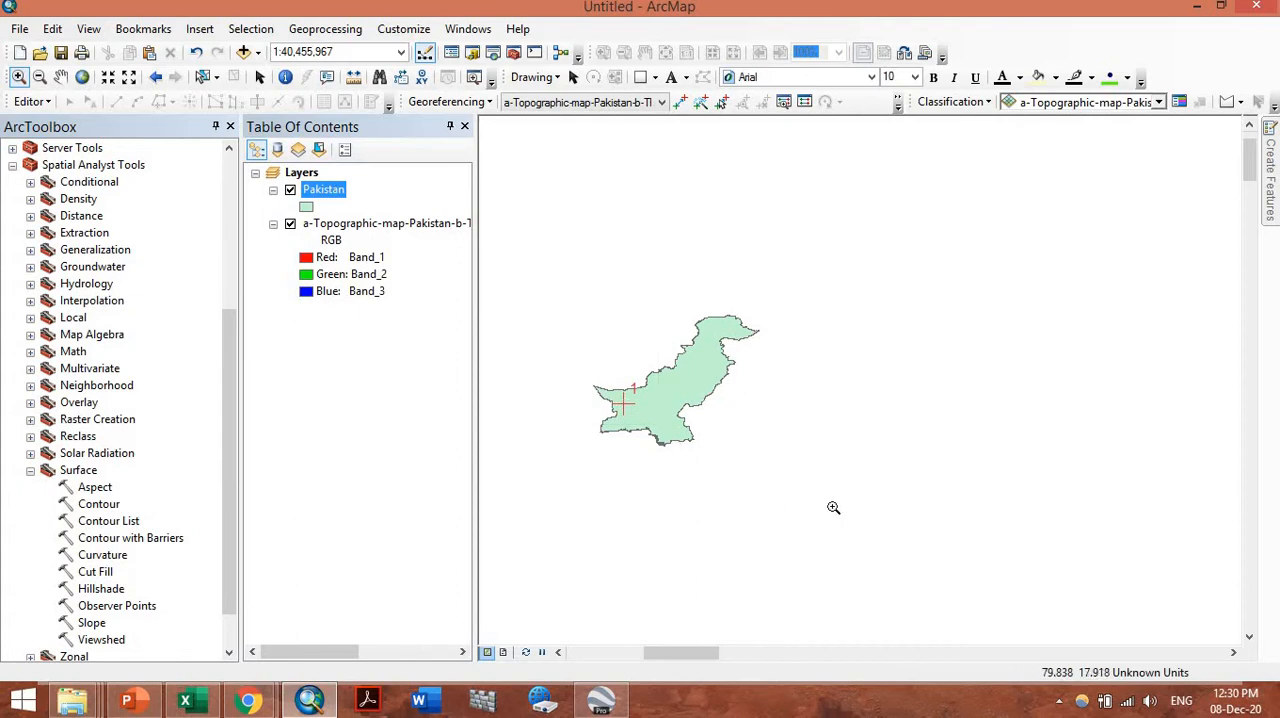
{"action": "left_click_drag", "start_coordinate": [834, 508], "coordinate": [585, 345]}
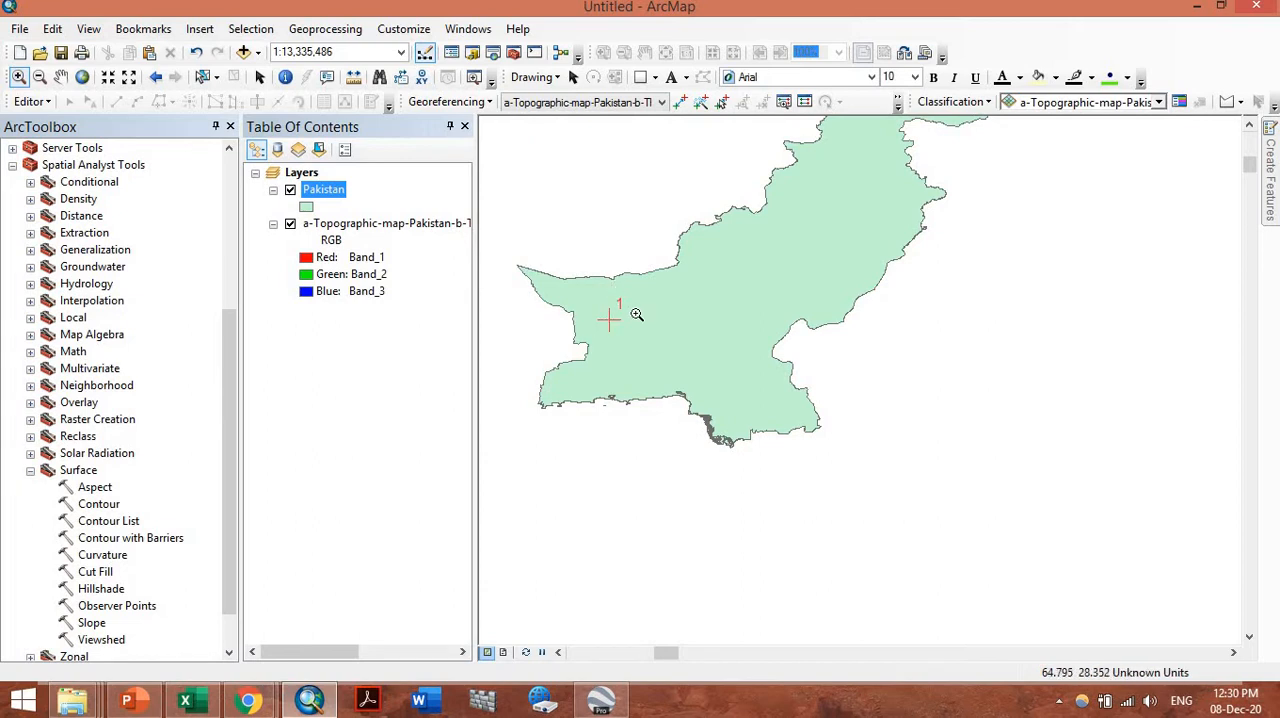
{"action": "scroll", "coordinate": [636, 314], "scroll_direction": "up", "scroll_amount": 1}
Place the second control point at the map image's 64° longitude and 36° latitude grid intersection, entering X 64 and Y 36
{"action": "left_click", "coordinate": [82, 79]}
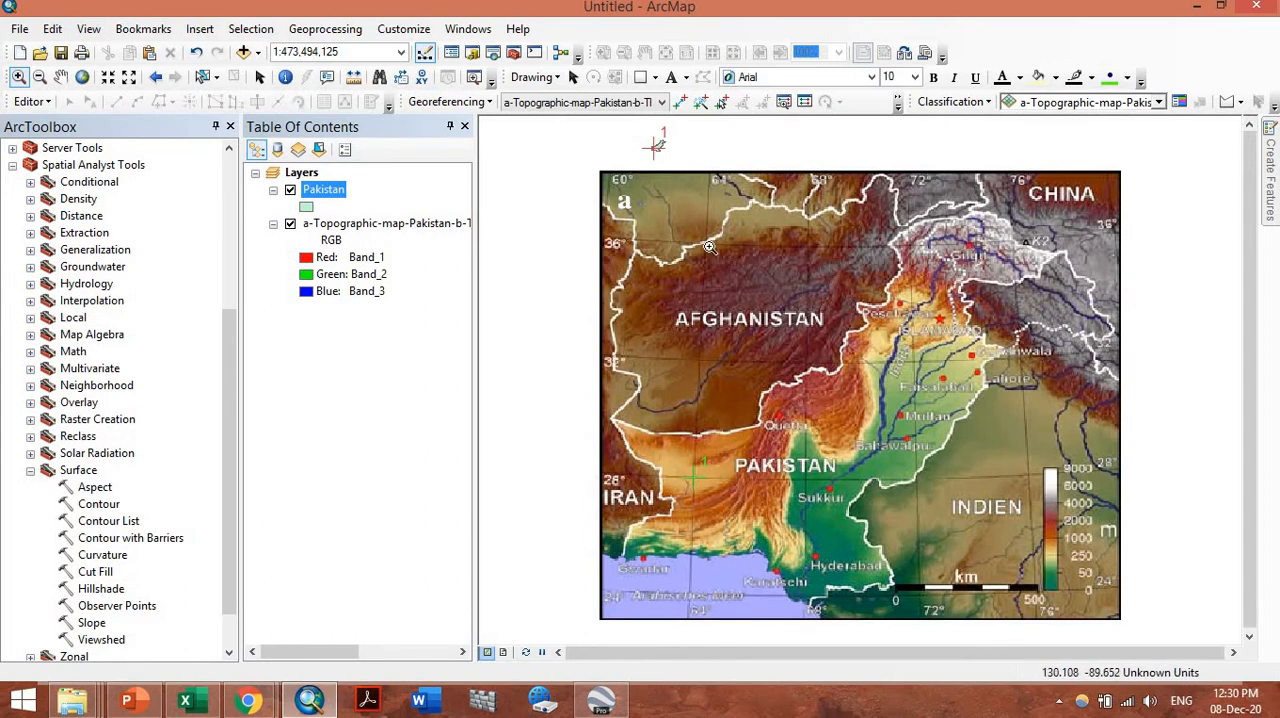
{"action": "left_click_drag", "start_coordinate": [578, 146], "coordinate": [748, 280]}
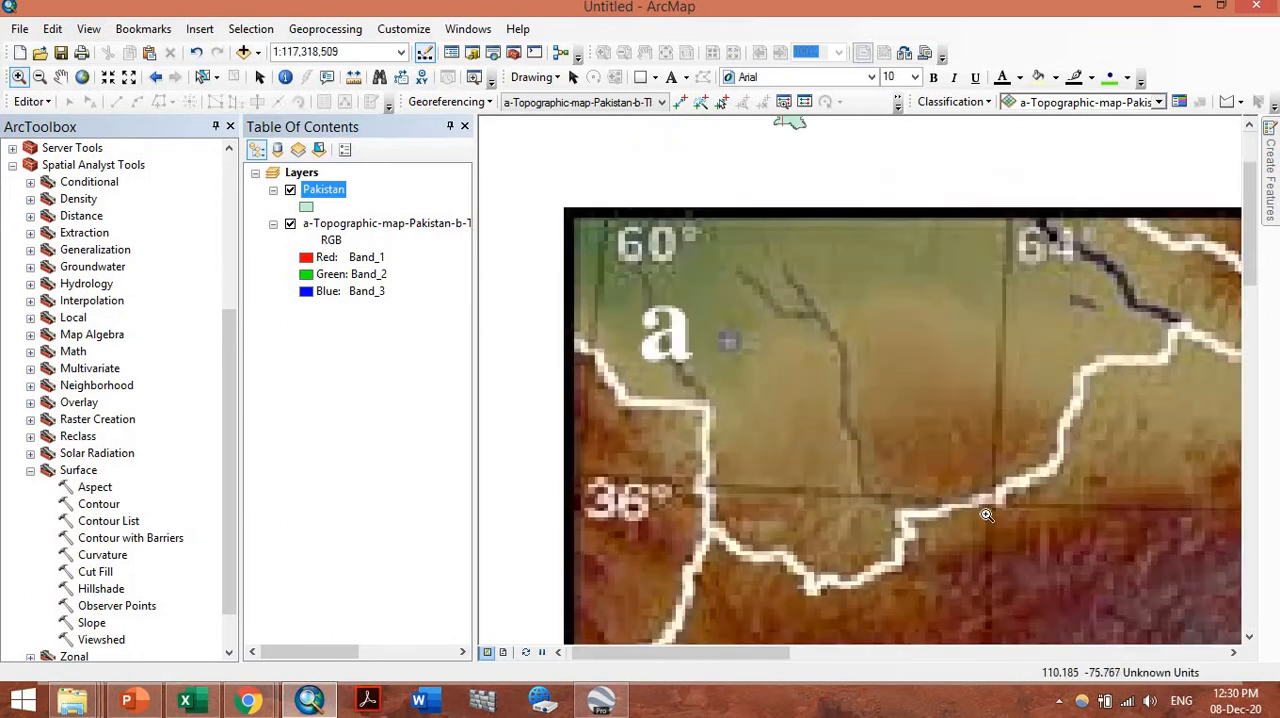
{"action": "left_click_drag", "start_coordinate": [937, 466], "coordinate": [1038, 555]}
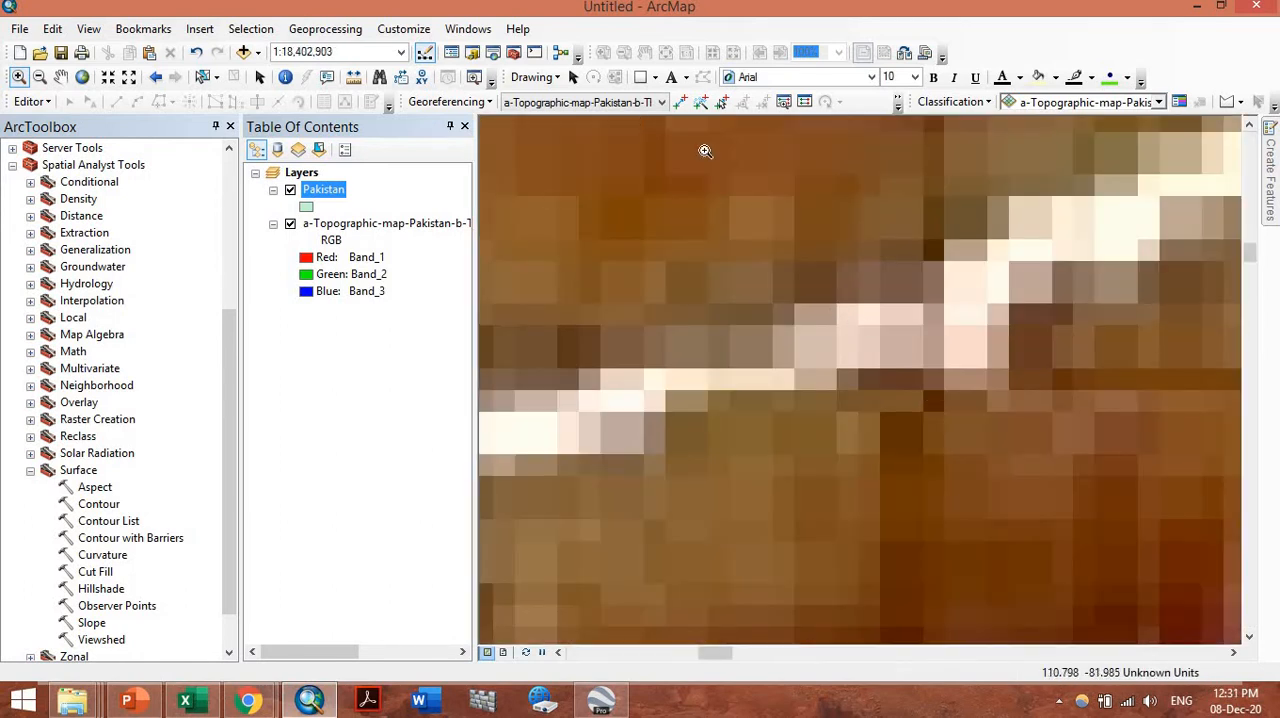
{"action": "left_click", "coordinate": [680, 101]}
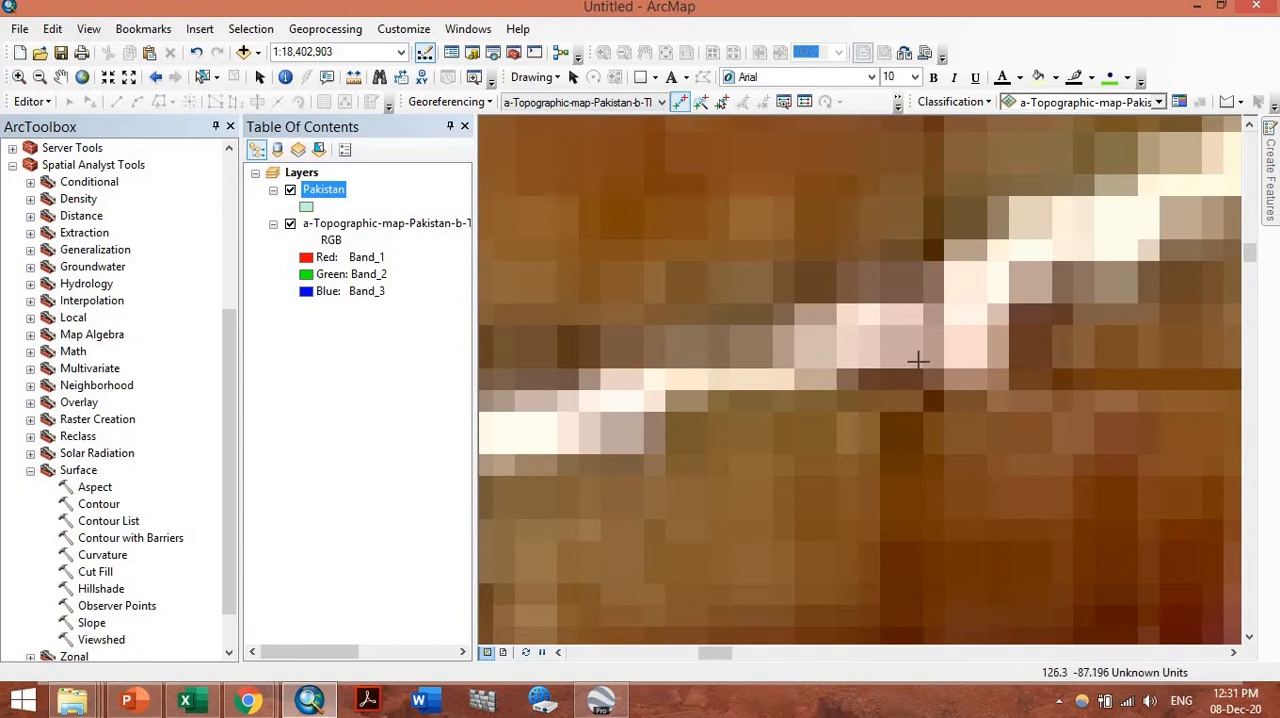
{"action": "right_click", "coordinate": [920, 362]}
{"action": "left_click", "coordinate": [948, 372]}
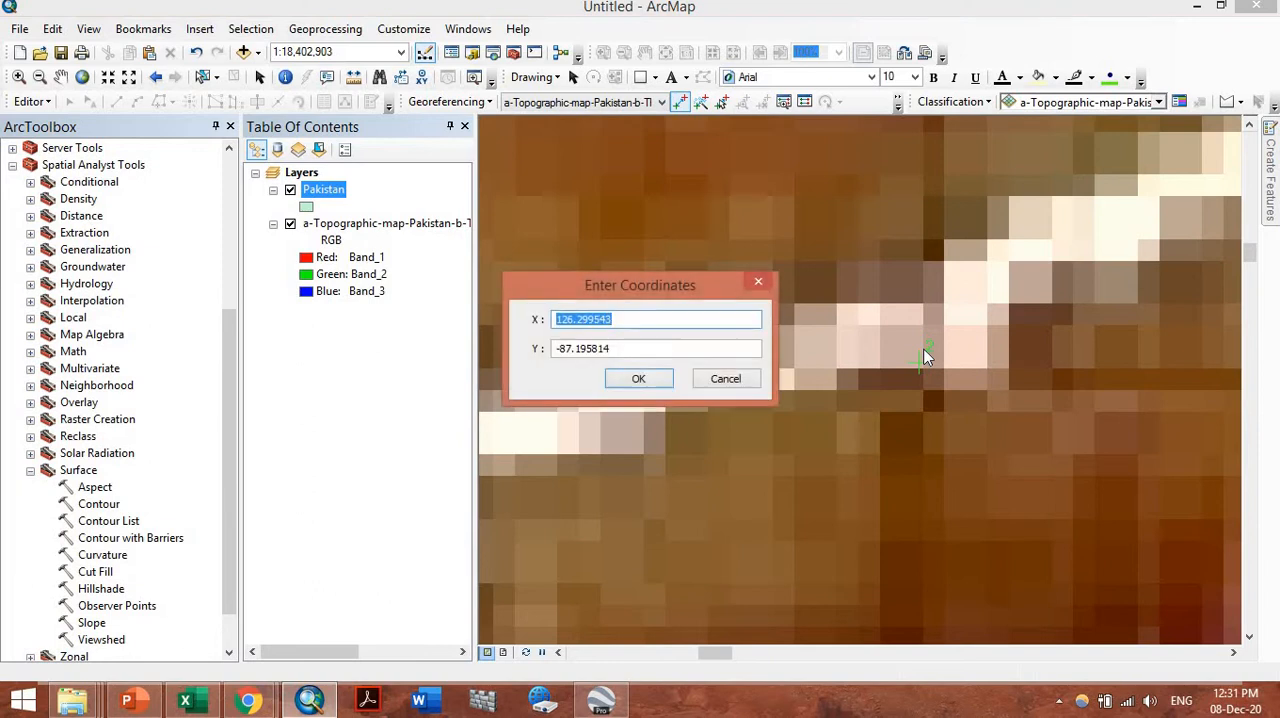
{"action": "type", "text": "64"}
{"action": "key", "text": "Tab"}
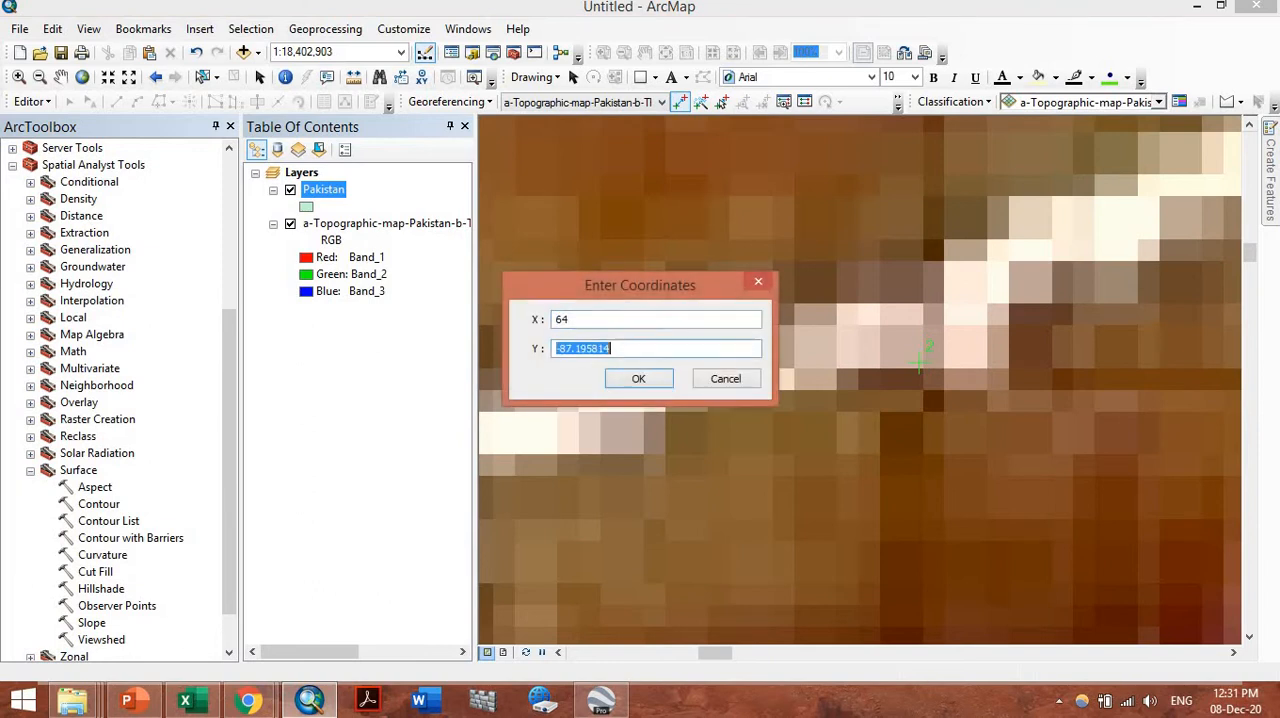
{"action": "type", "text": "36"}
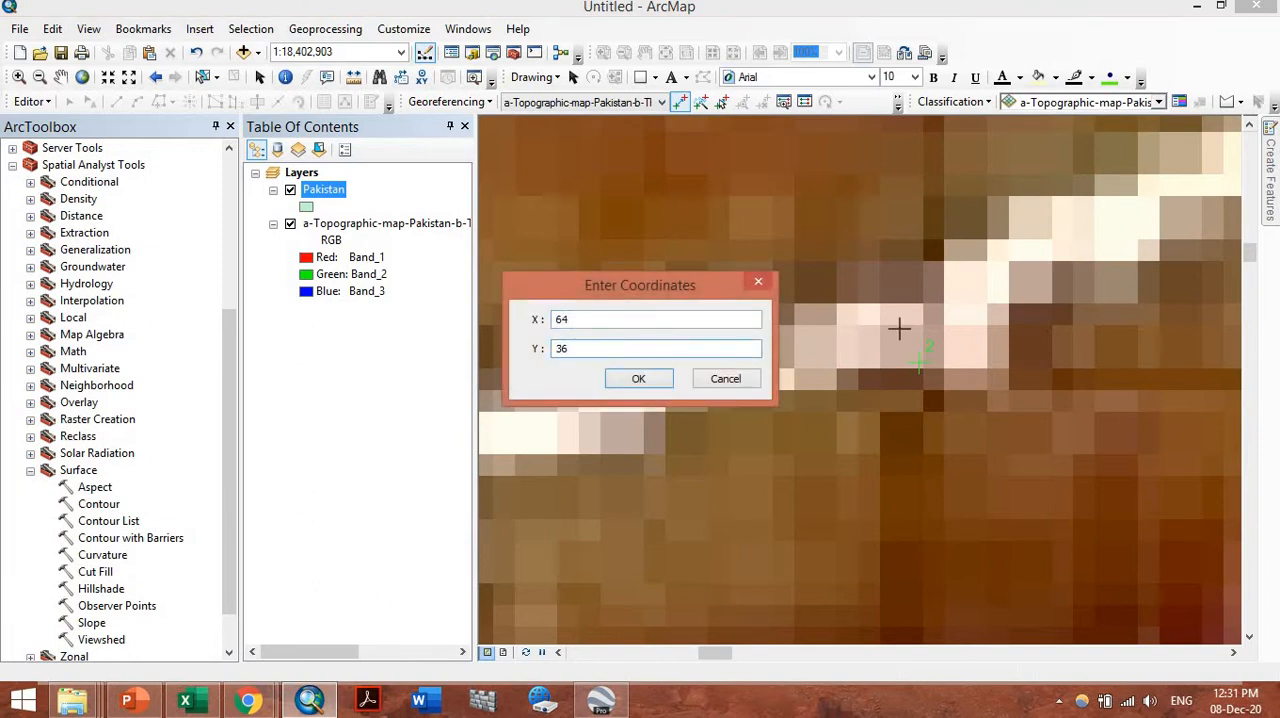
{"action": "key", "text": "Return"}
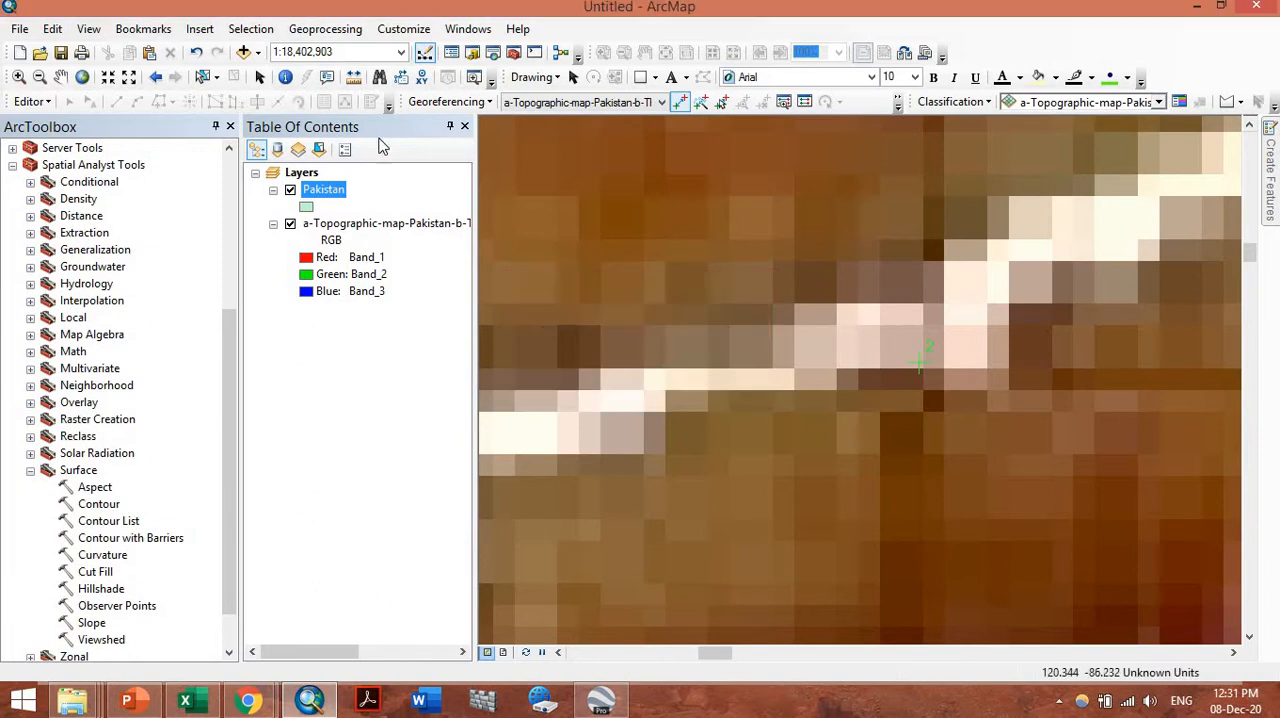
Check the target locations of both control points against the Pakistan boundary layer
{"action": "left_click", "coordinate": [80, 80]}
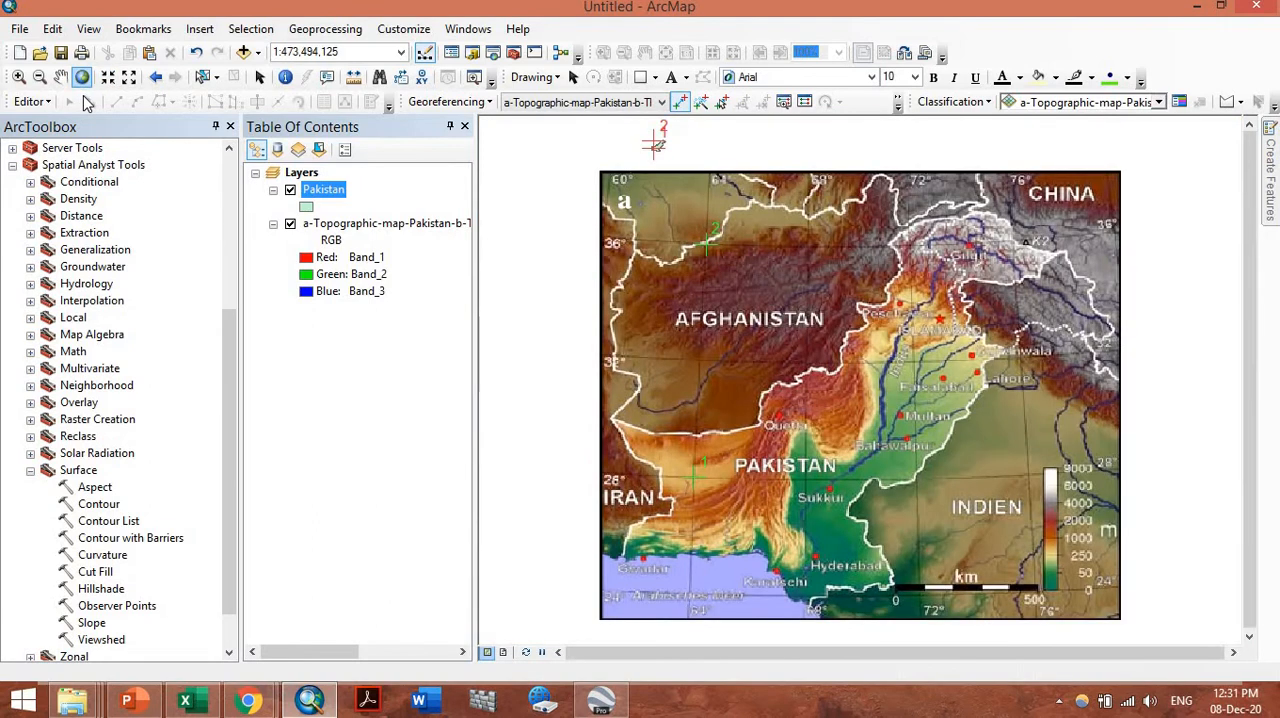
{"action": "left_click", "coordinate": [19, 77]}
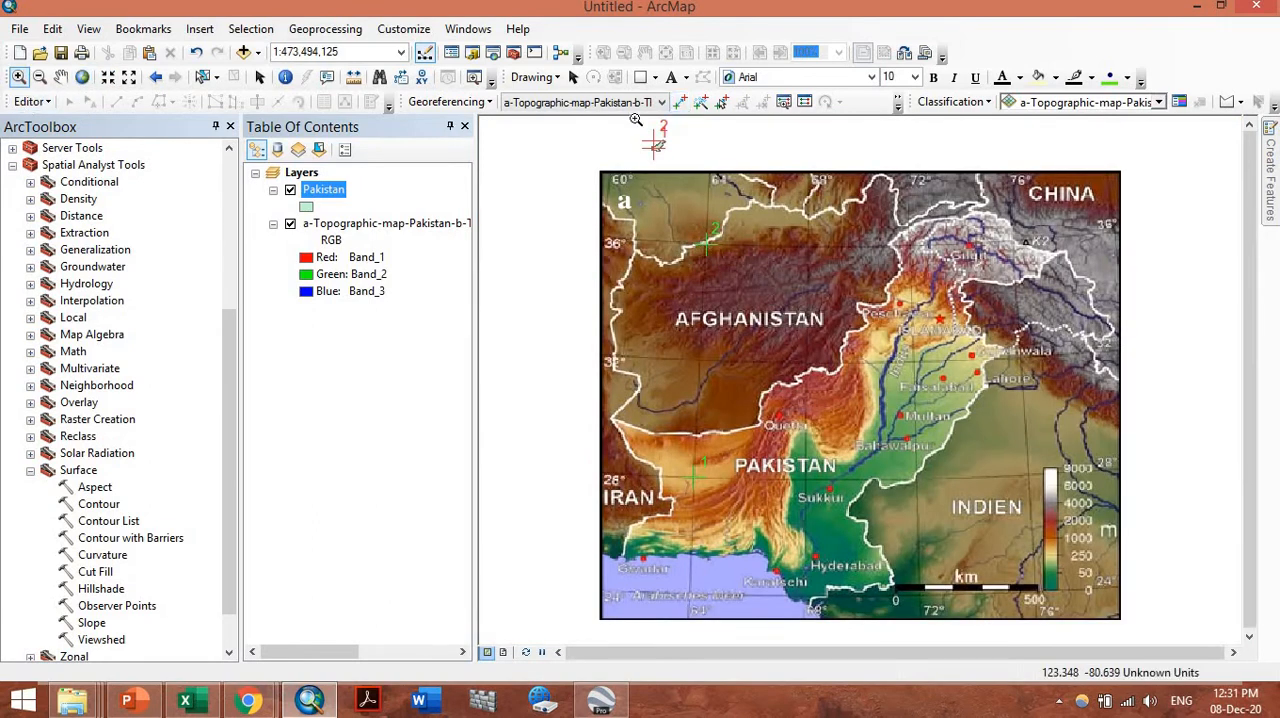
{"action": "left_click_drag", "start_coordinate": [636, 124], "coordinate": [710, 183]}
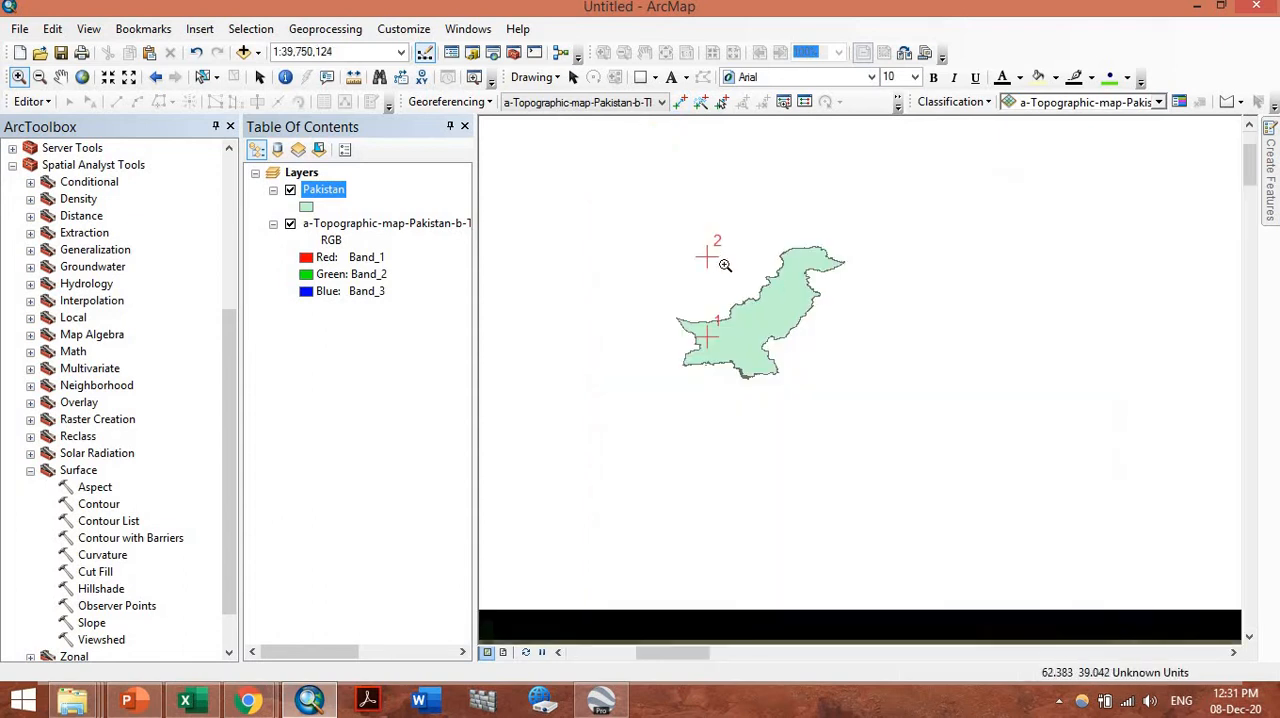
Place the third control point at the map image's 76° longitude and 36° latitude grid intersection, entering X 76 and Y 36
{"action": "left_click", "coordinate": [82, 77]}
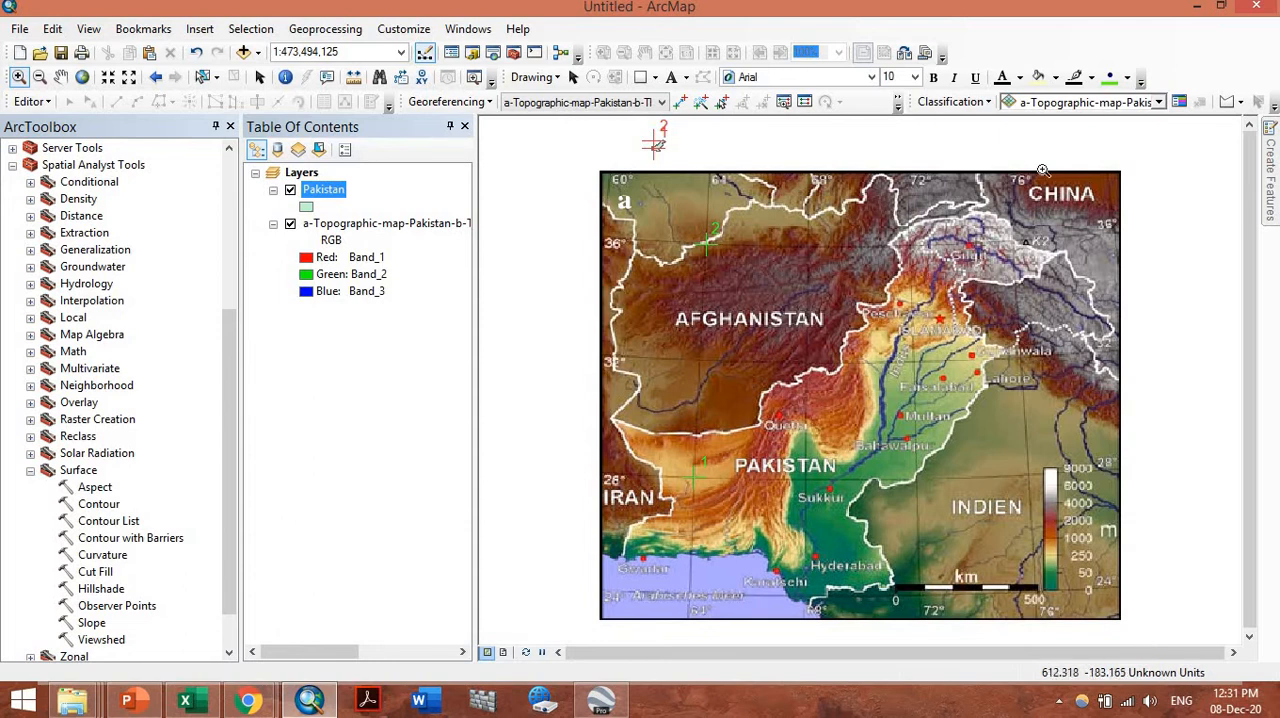
{"action": "left_click_drag", "start_coordinate": [962, 136], "coordinate": [1181, 263]}
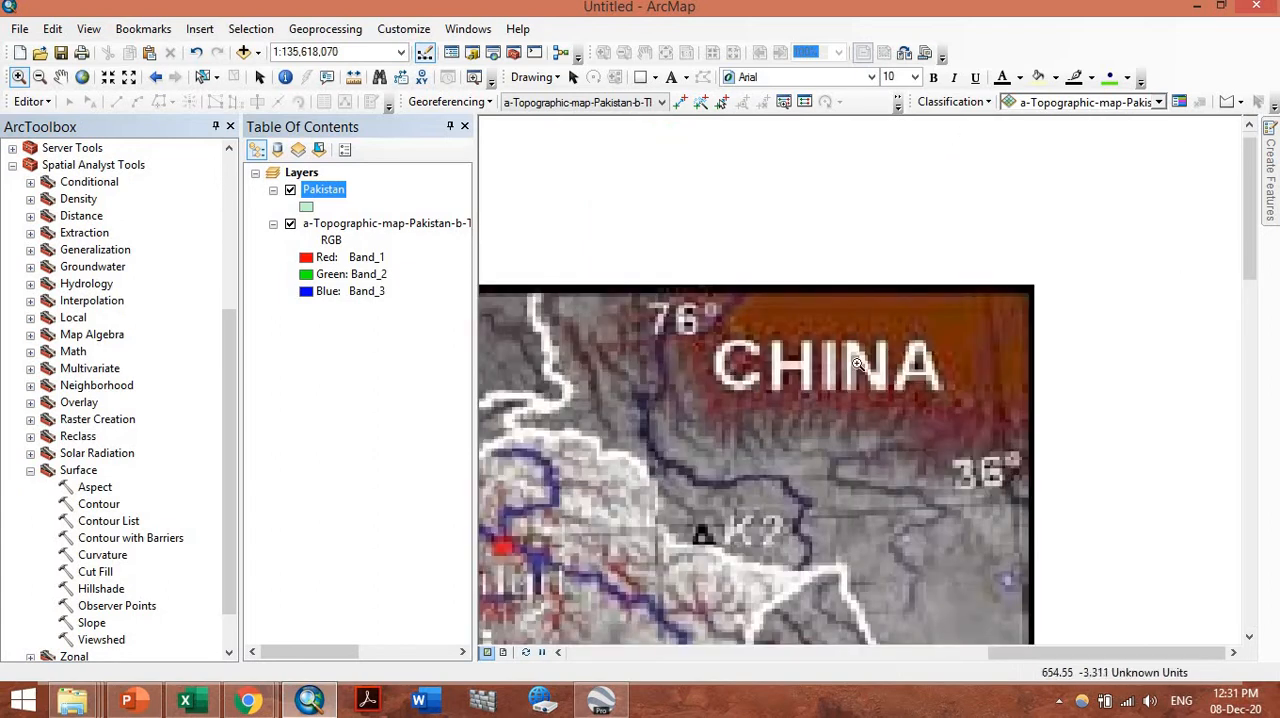
{"action": "left_click", "coordinate": [680, 101]}
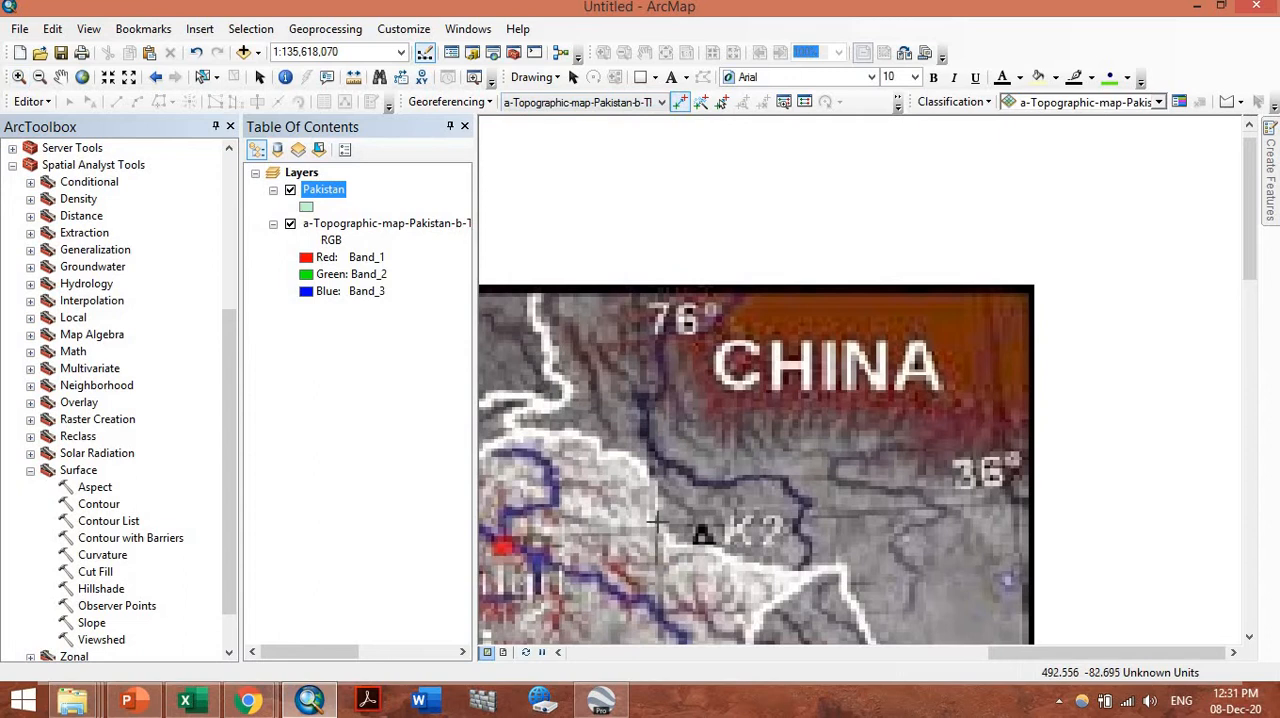
{"action": "scroll", "coordinate": [655, 524], "scroll_direction": "down", "scroll_amount": 2}
{"action": "scroll", "coordinate": [660, 520], "scroll_direction": "up", "scroll_amount": 4}
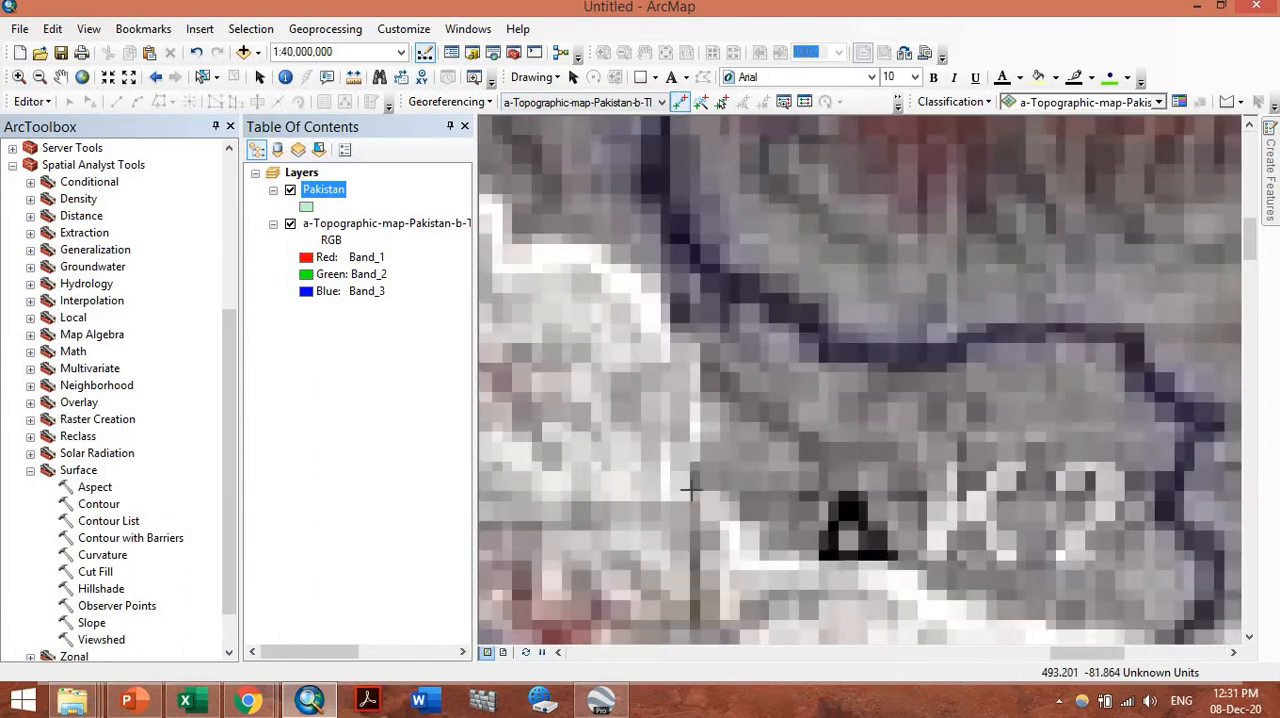
{"action": "right_click", "coordinate": [692, 490]}
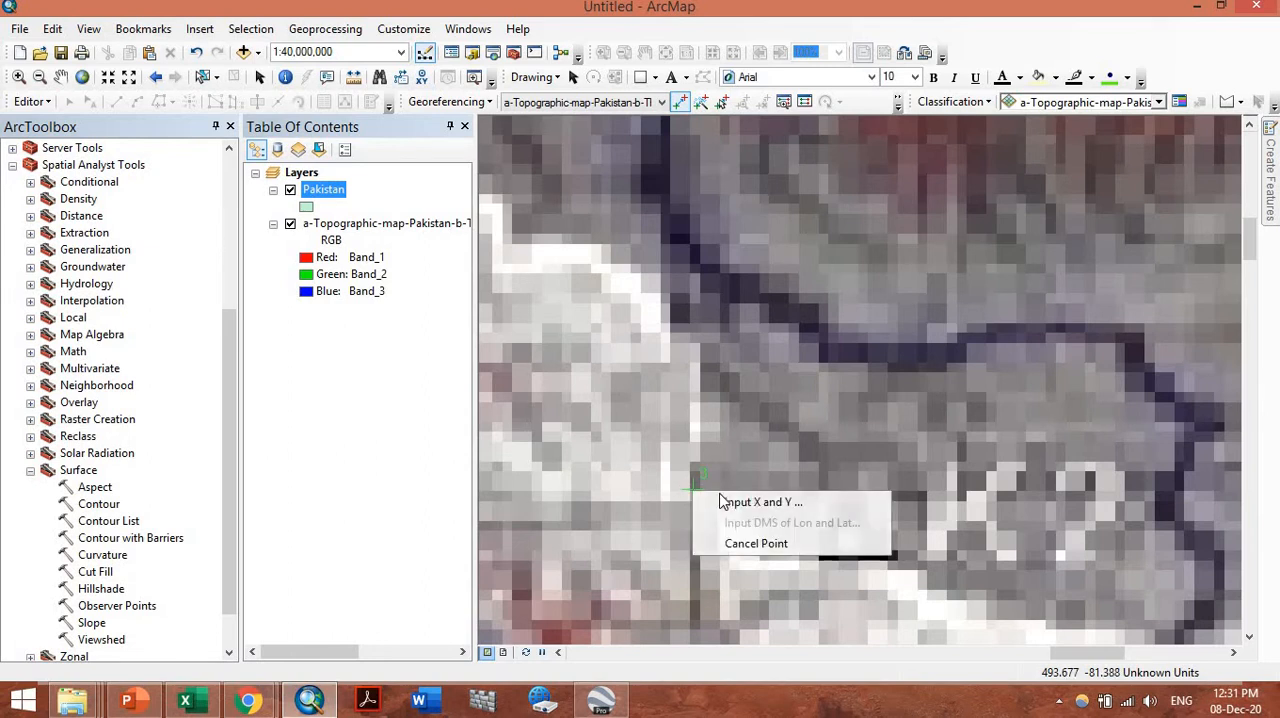
{"action": "left_click", "coordinate": [720, 498]}
{"action": "type", "text": "76"}
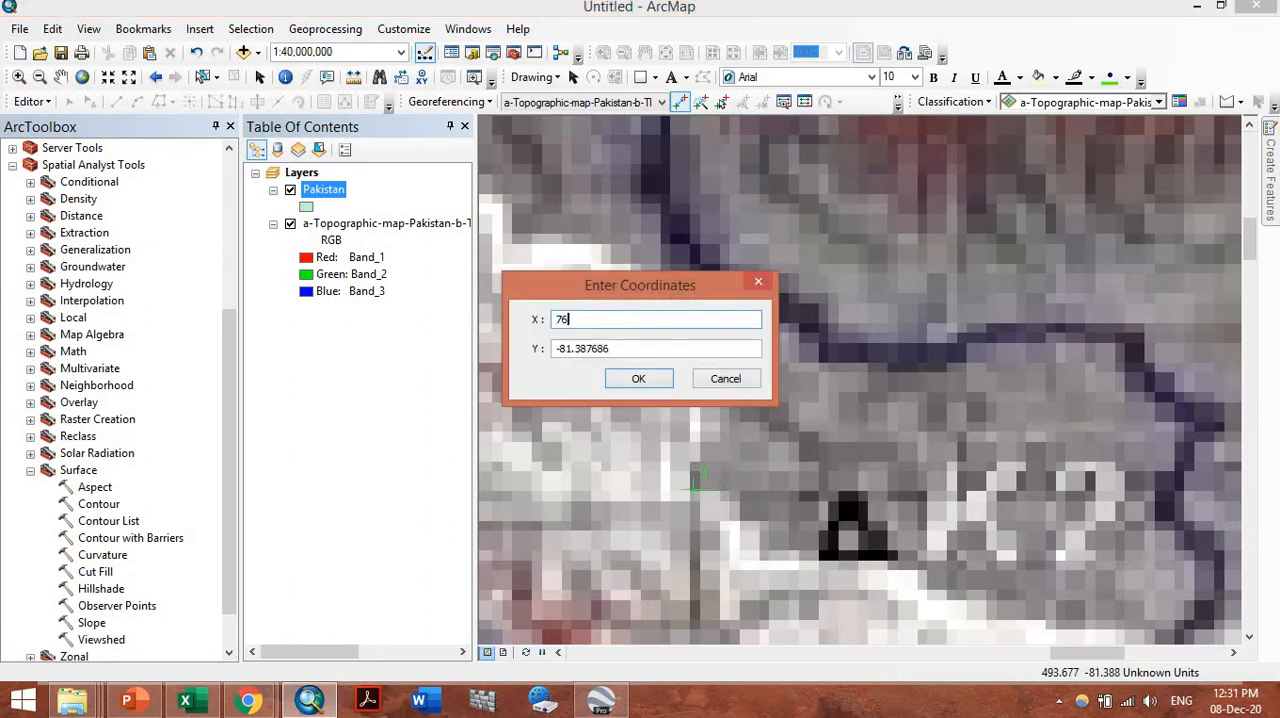
{"action": "key", "text": "Tab"}
{"action": "type", "text": "30"}
{"action": "key", "text": "Return"}
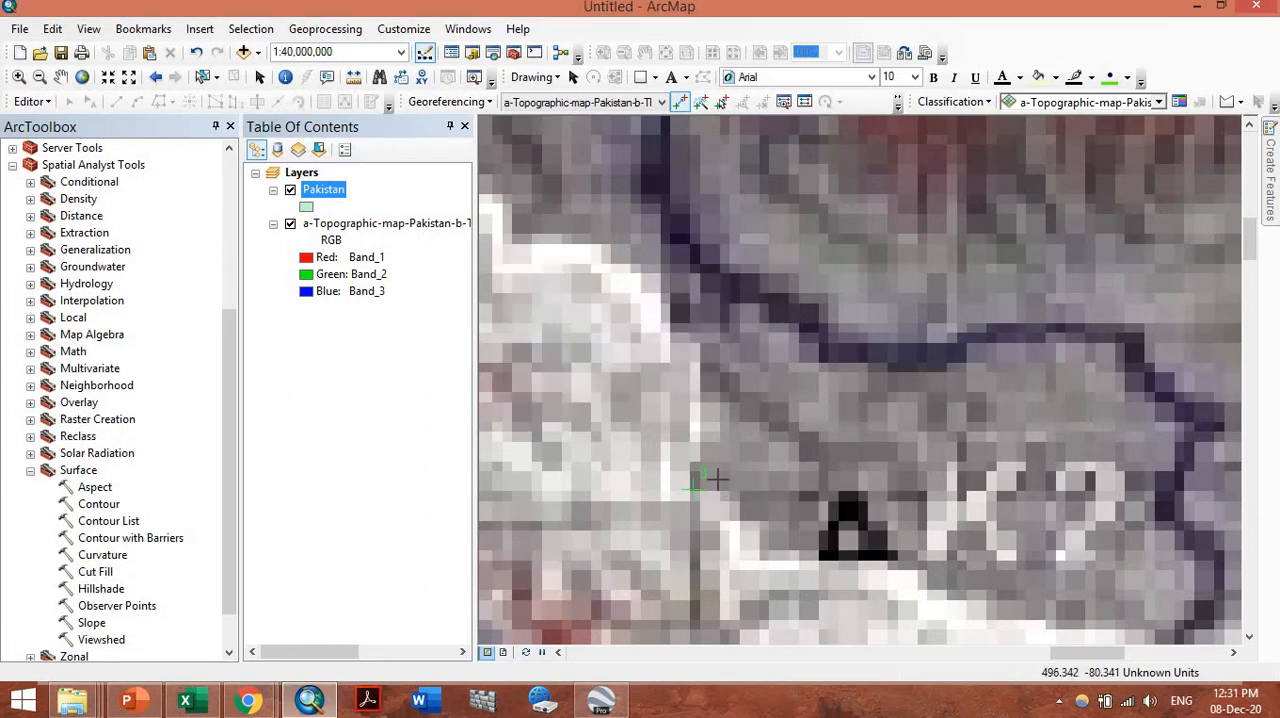
Place the fourth control point at the map image's 76° longitude and 28° latitude grid intersection, entering X 76 and Y 28
{"action": "left_click", "coordinate": [82, 77]}
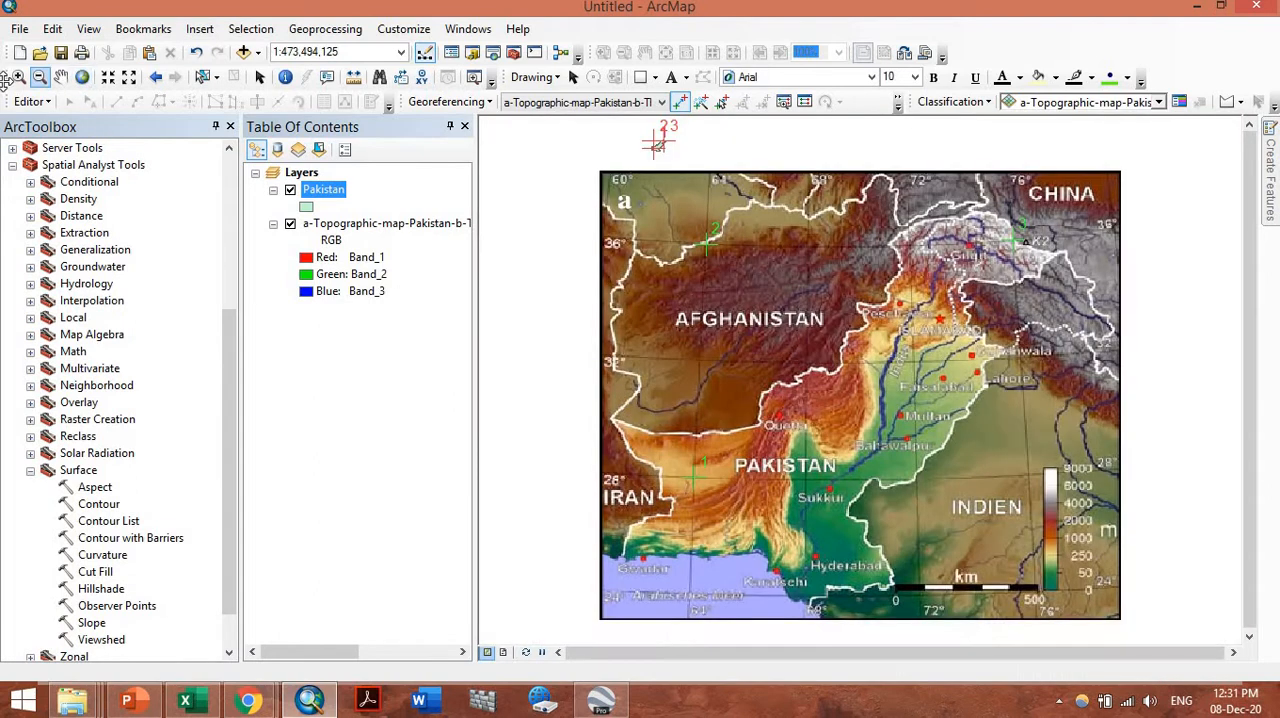
{"action": "left_click", "coordinate": [18, 77]}
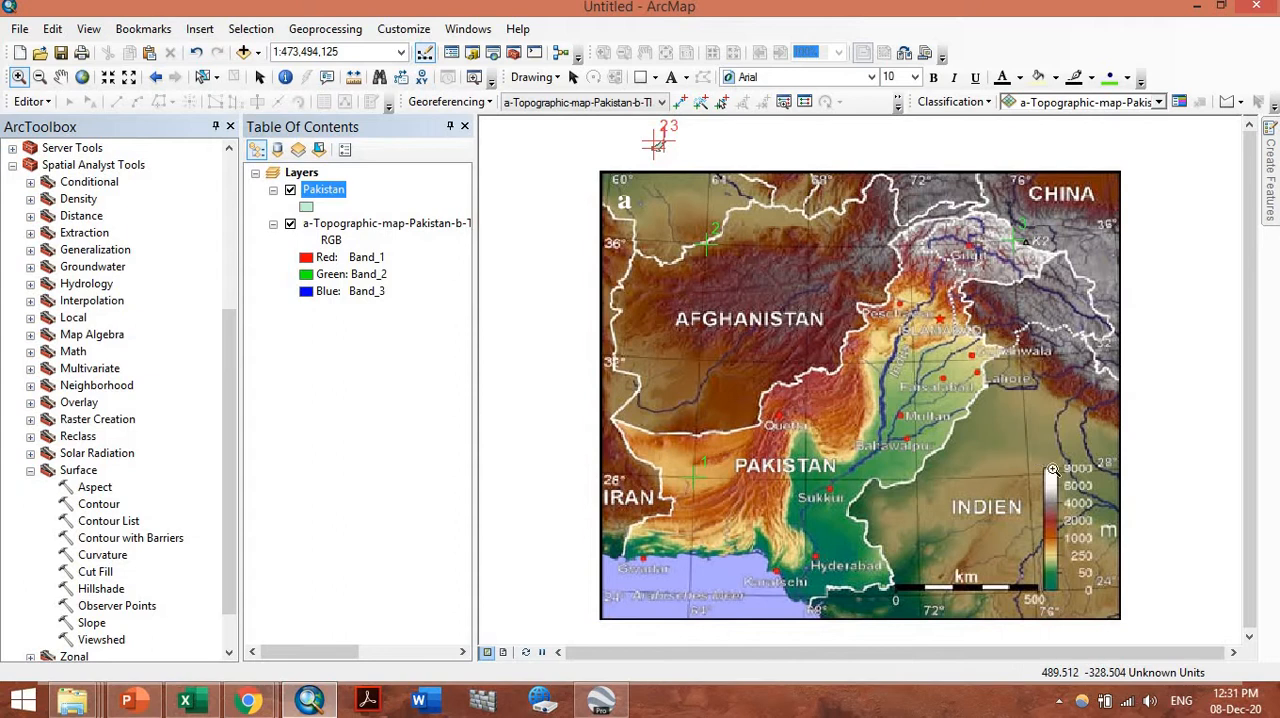
{"action": "left_click_drag", "start_coordinate": [1146, 520], "coordinate": [982, 438]}
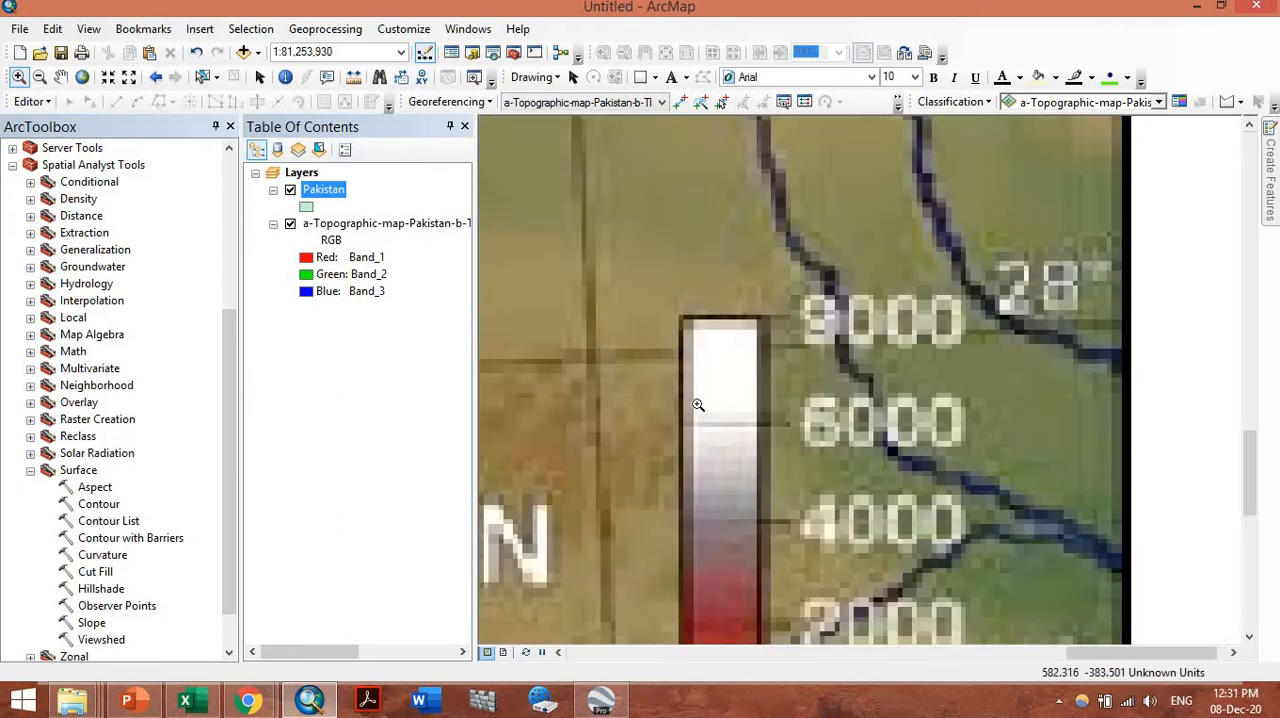
{"action": "left_click_drag", "start_coordinate": [543, 323], "coordinate": [654, 409]}
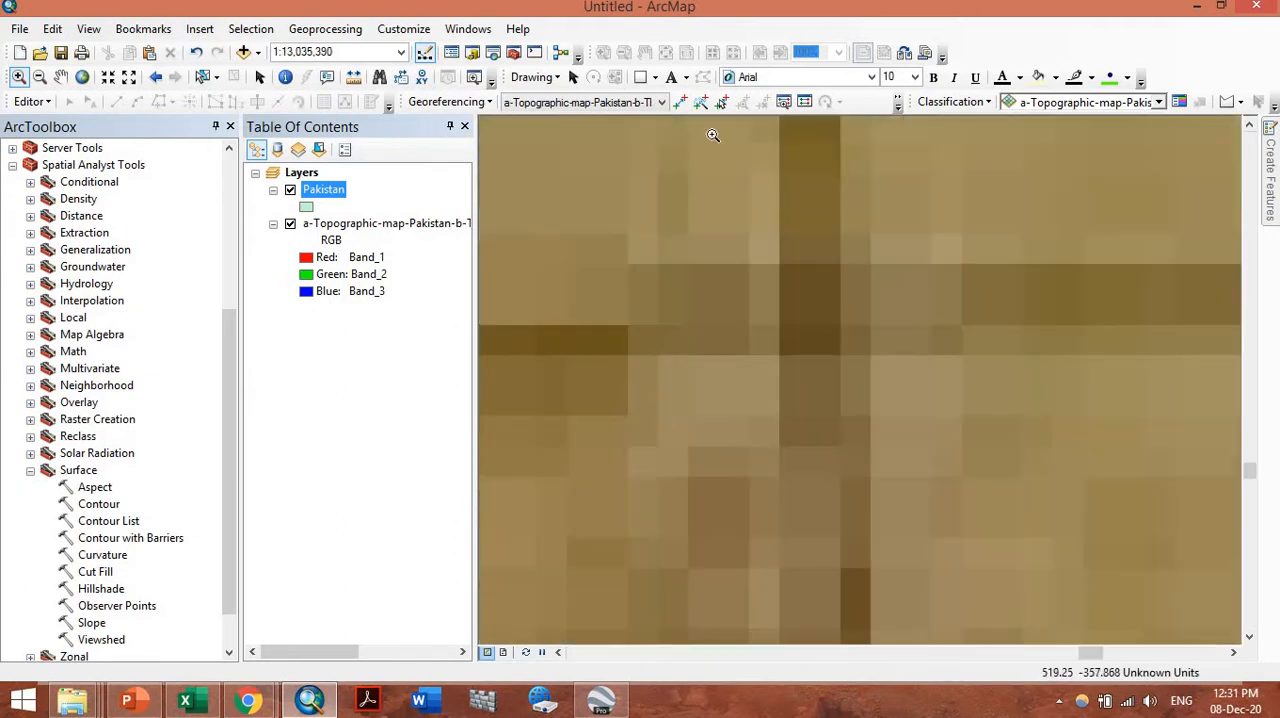
{"action": "left_click", "coordinate": [680, 101]}
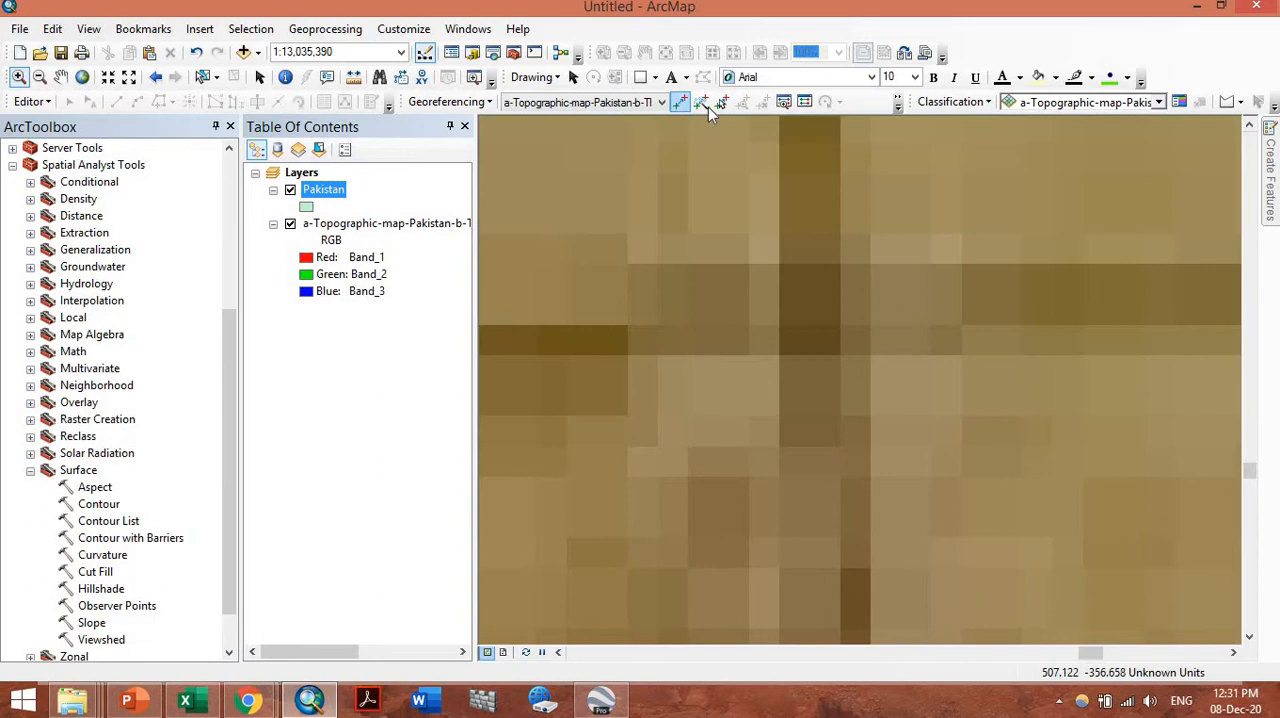
{"action": "left_click", "coordinate": [810, 312]}
{"action": "right_click", "coordinate": [814, 312]}
{"action": "left_click", "coordinate": [835, 320]}
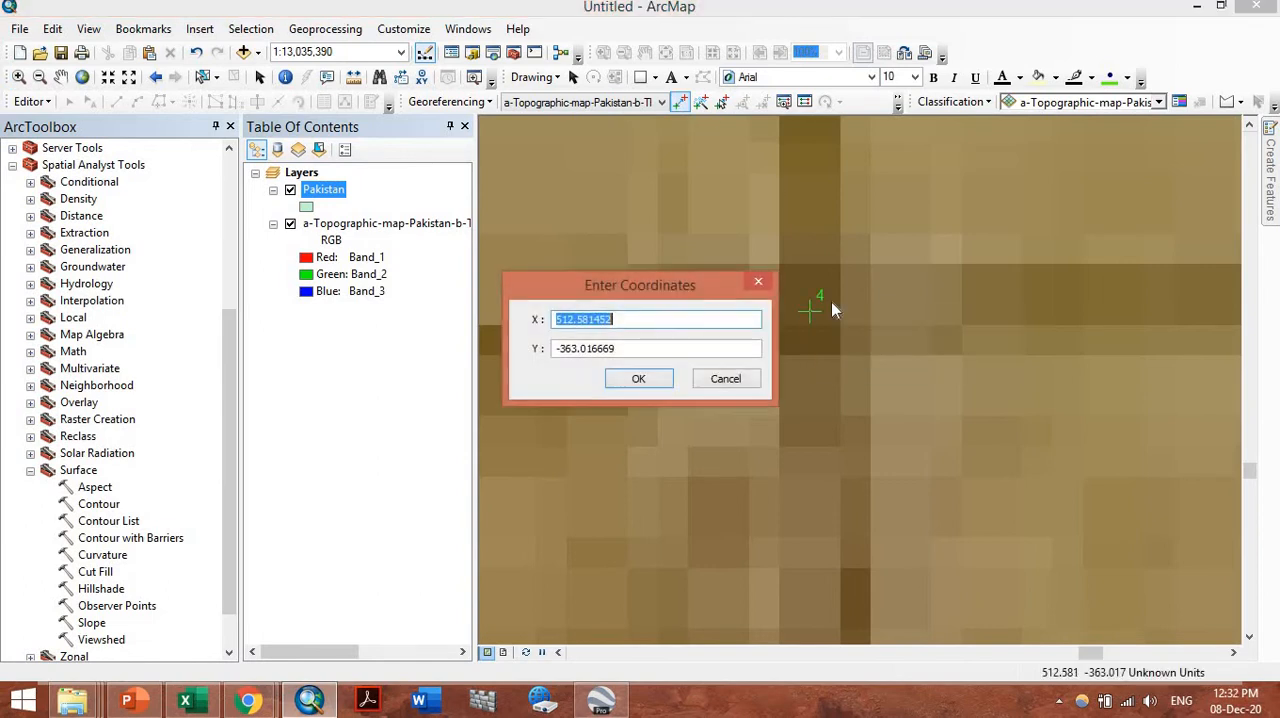
{"action": "type", "text": "76"}
{"action": "key", "text": "Tab"}
{"action": "type", "text": "28"}
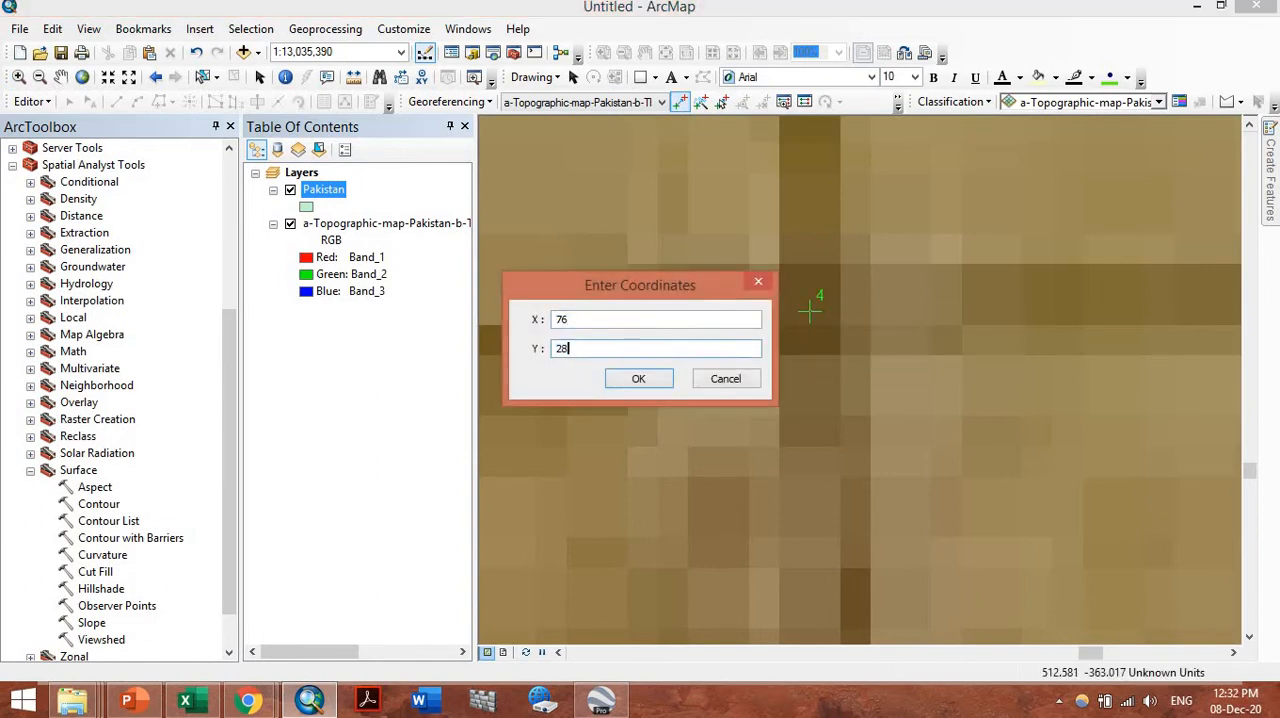
{"action": "key", "text": "Return"}
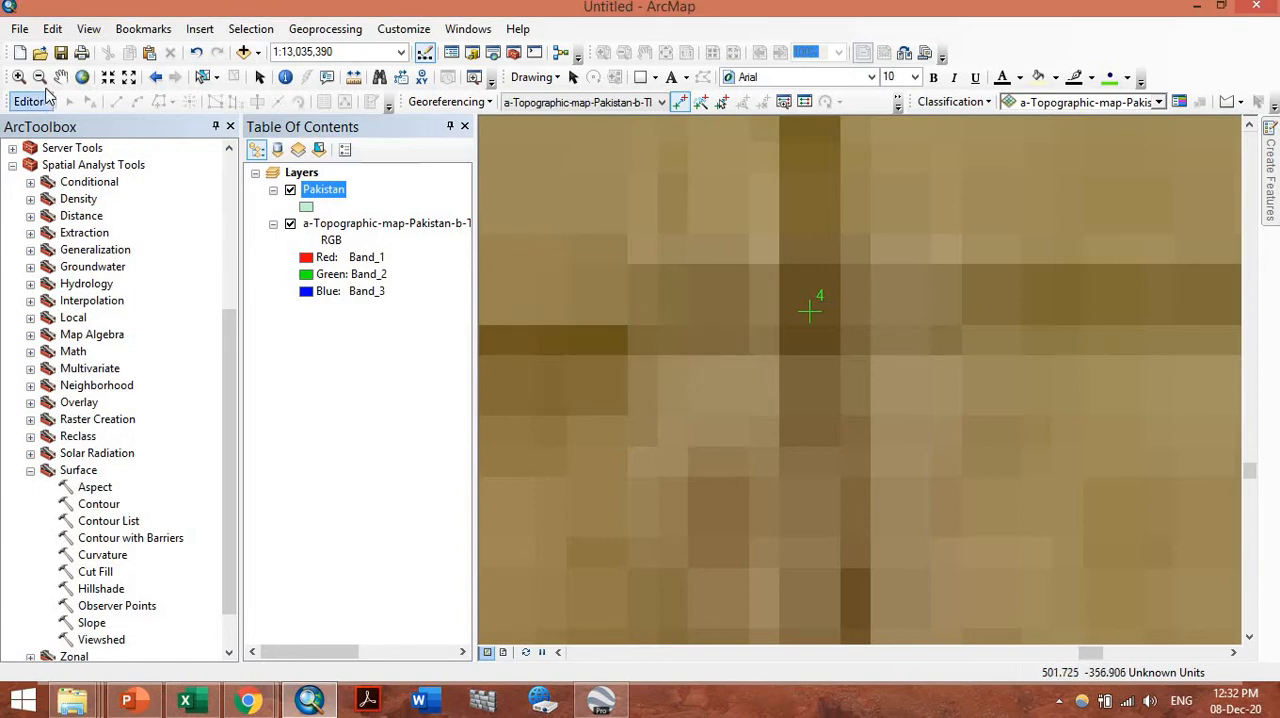
Place the fifth control point at the map image's 72° longitude and 32° latitude grid intersection, entering X 72 and Y 32
{"action": "left_click", "coordinate": [82, 77]}
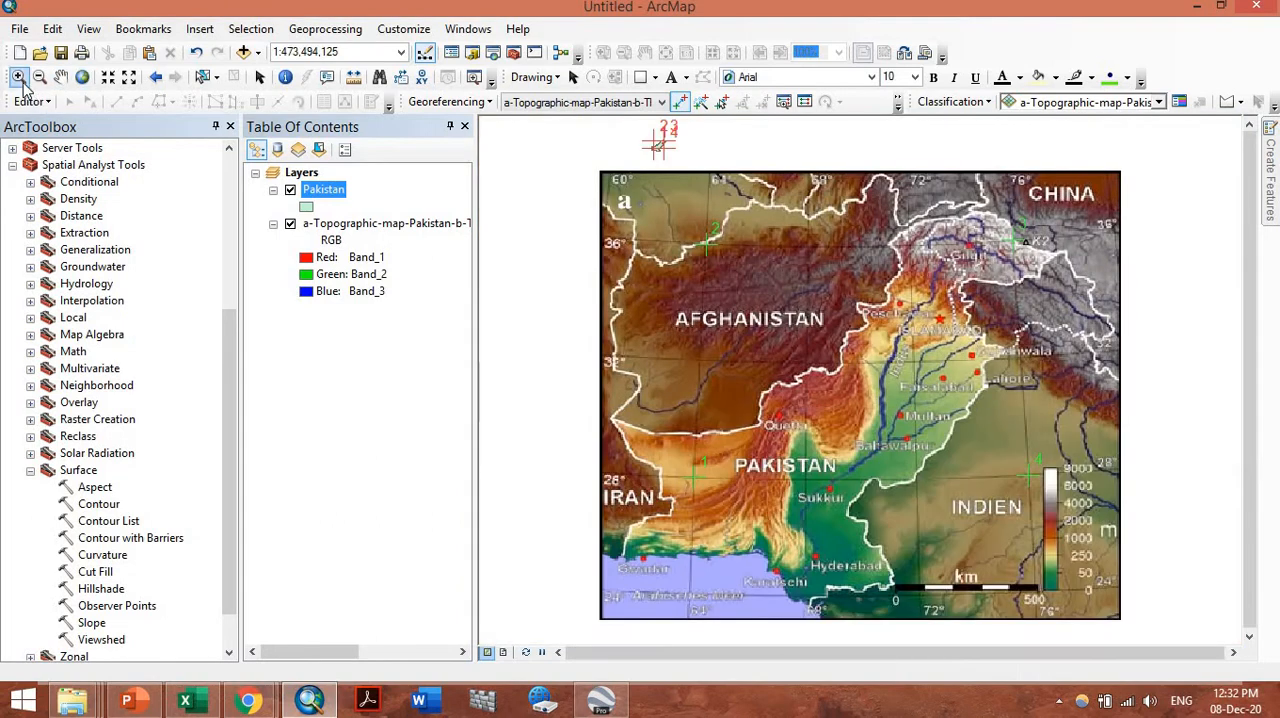
{"action": "left_click", "coordinate": [18, 77]}
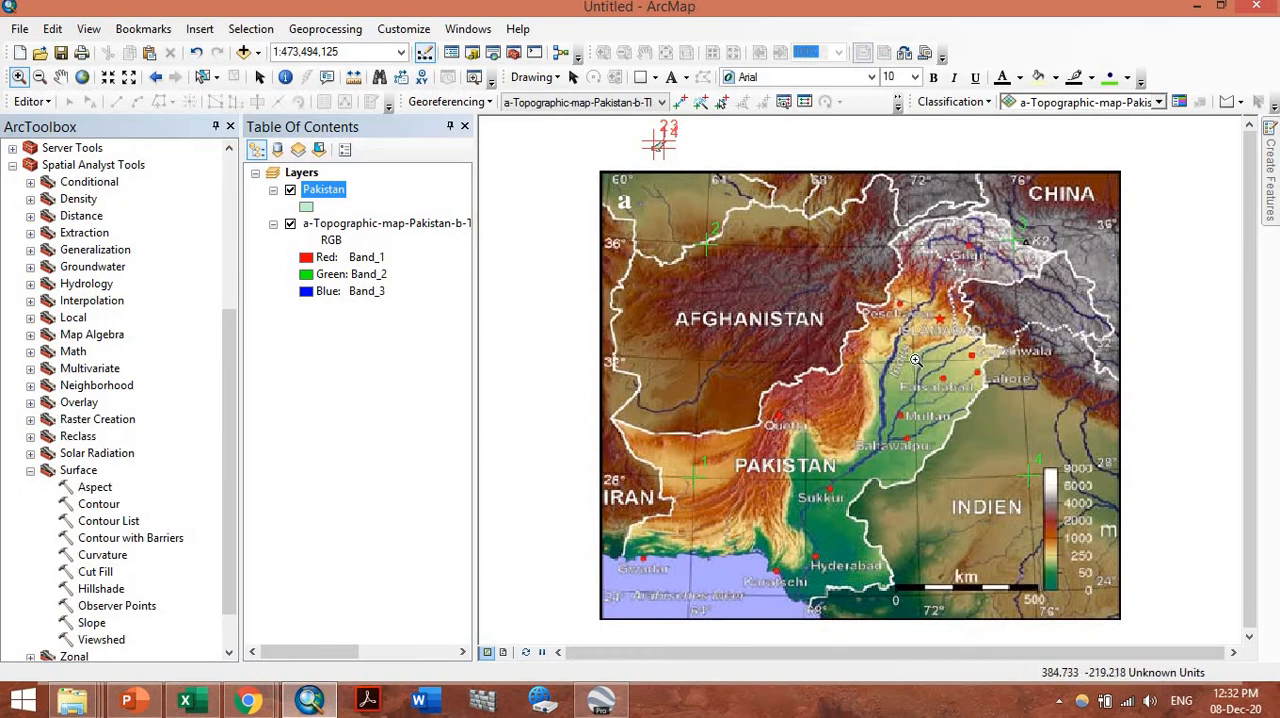
{"action": "left_click_drag", "start_coordinate": [889, 339], "coordinate": [942, 386]}
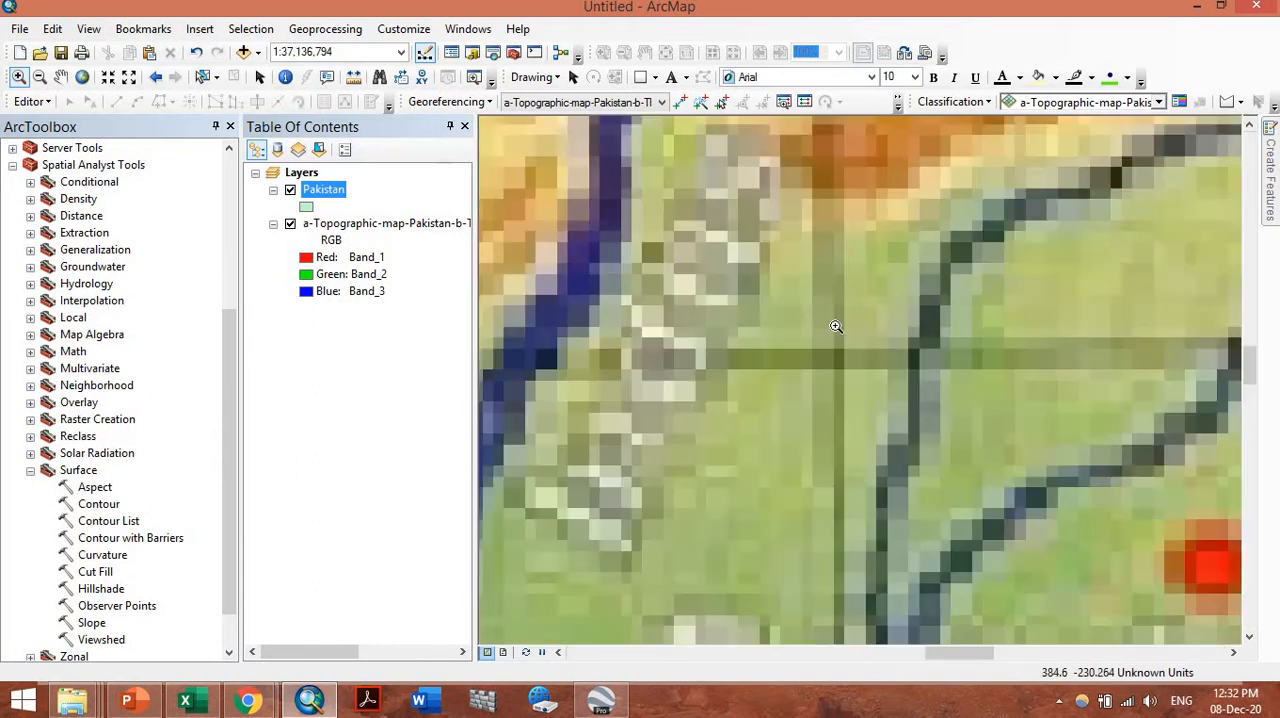
{"action": "left_click_drag", "start_coordinate": [770, 300], "coordinate": [914, 398]}
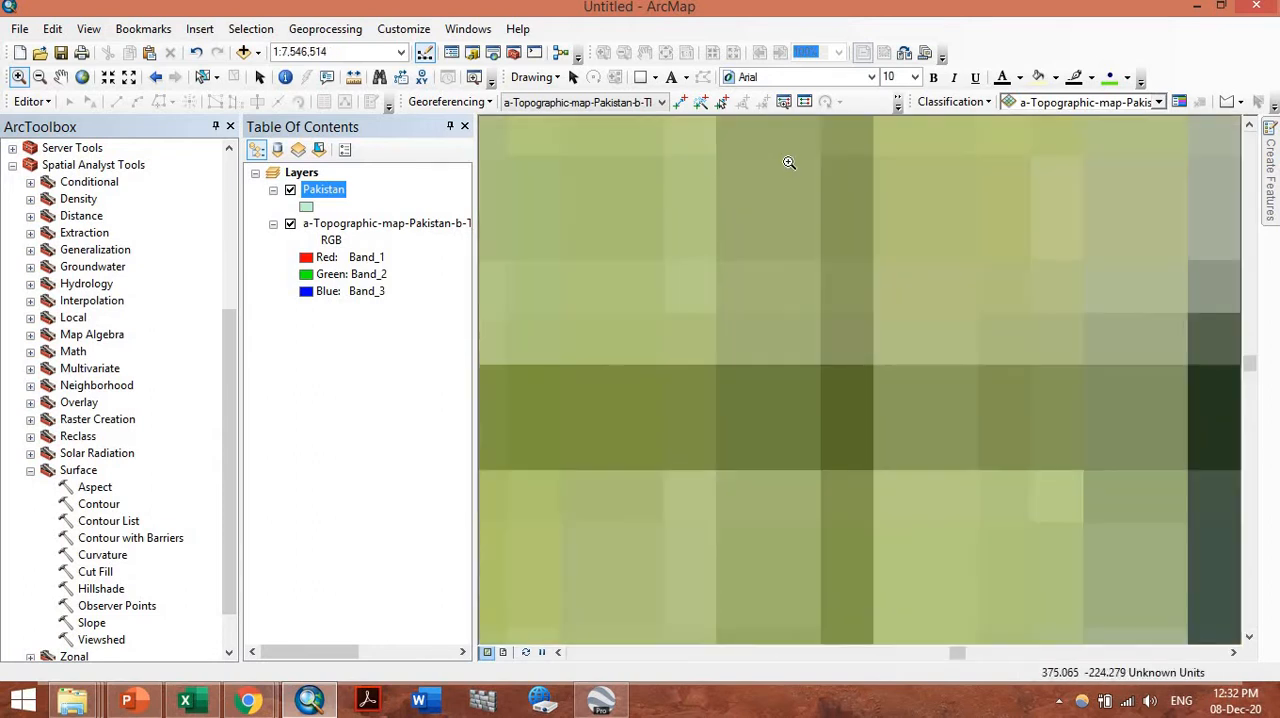
{"action": "left_click", "coordinate": [680, 101]}
{"action": "left_click", "coordinate": [839, 395]}
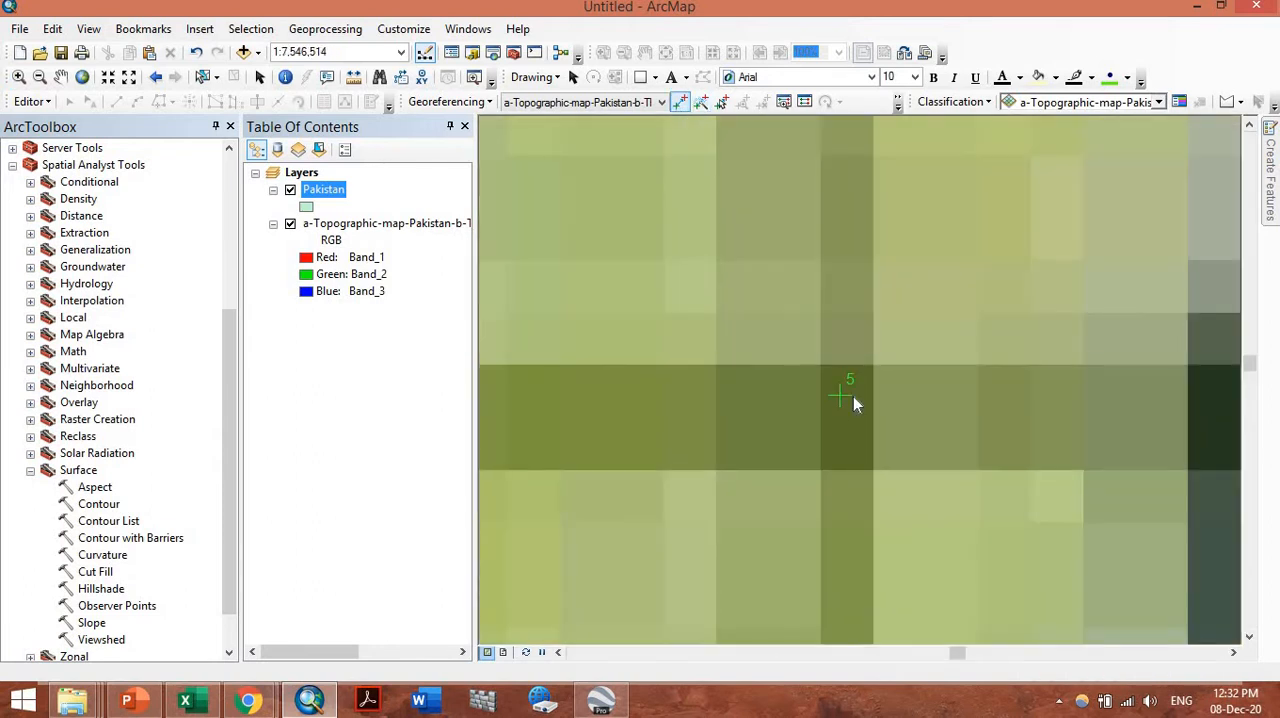
{"action": "right_click", "coordinate": [851, 400]}
{"action": "left_click", "coordinate": [866, 407]}
{"action": "type", "text": "72"}
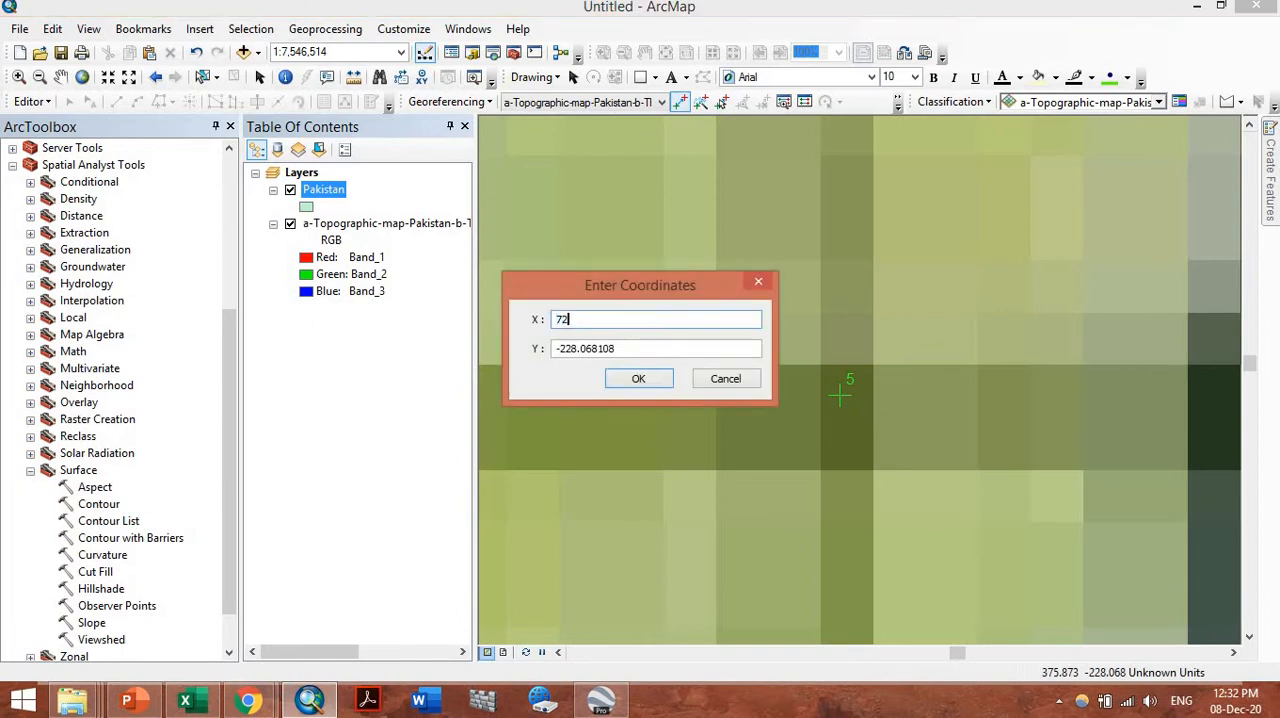
{"action": "key", "text": "Tab"}
{"action": "type", "text": "32"}
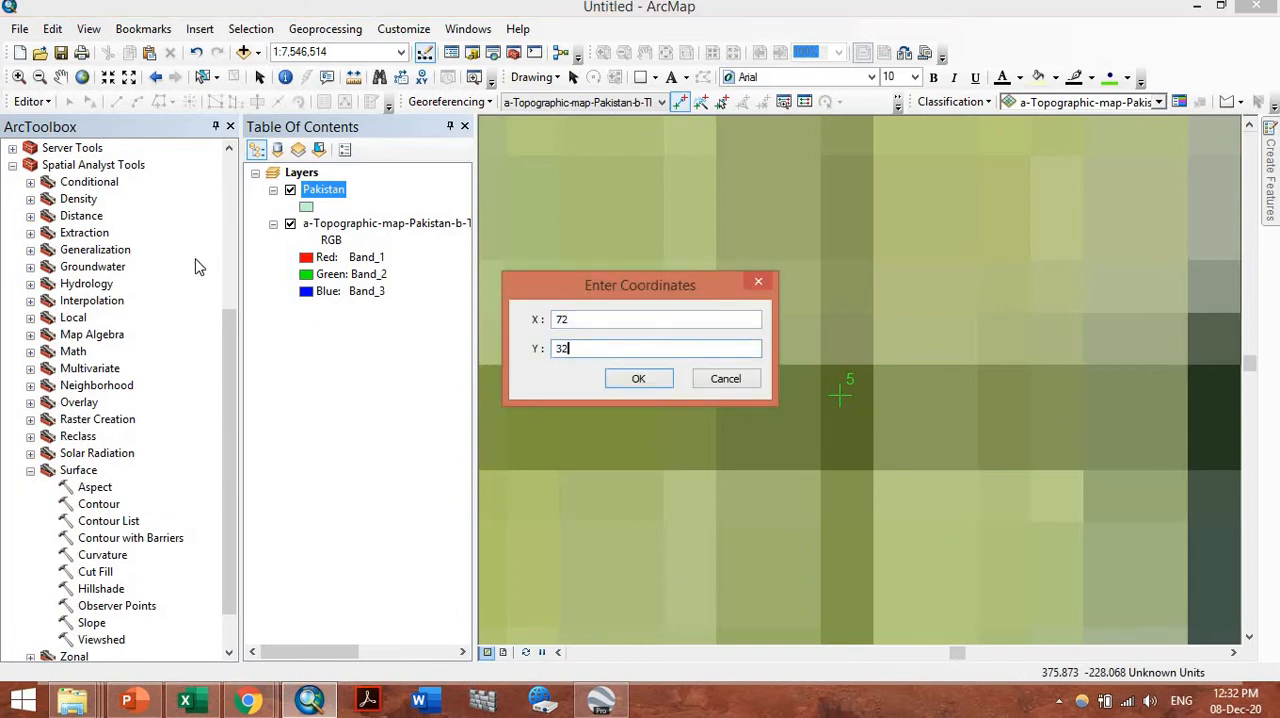
{"action": "left_click", "coordinate": [660, 377]}
Update the georeferencing of the topographic map image from its five control points and display the full extent
{"action": "left_click", "coordinate": [84, 78]}
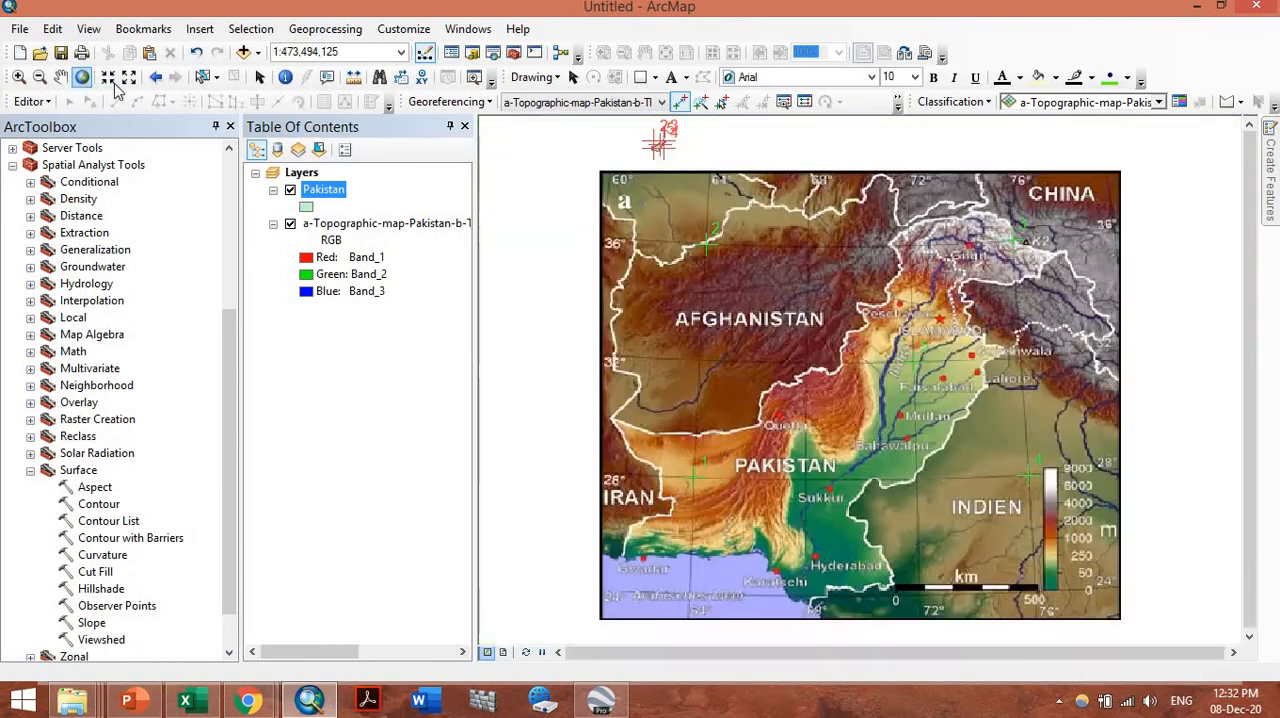
{"action": "left_click", "coordinate": [476, 101]}
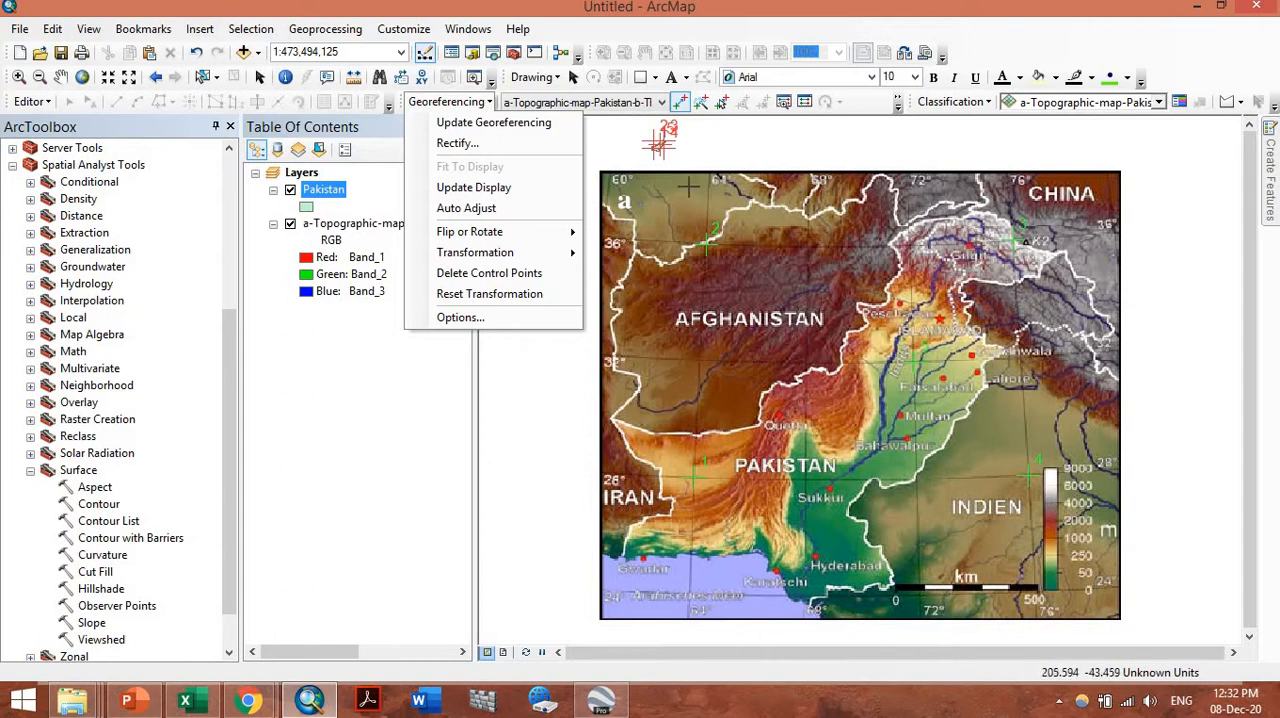
{"action": "left_click", "coordinate": [545, 124]}
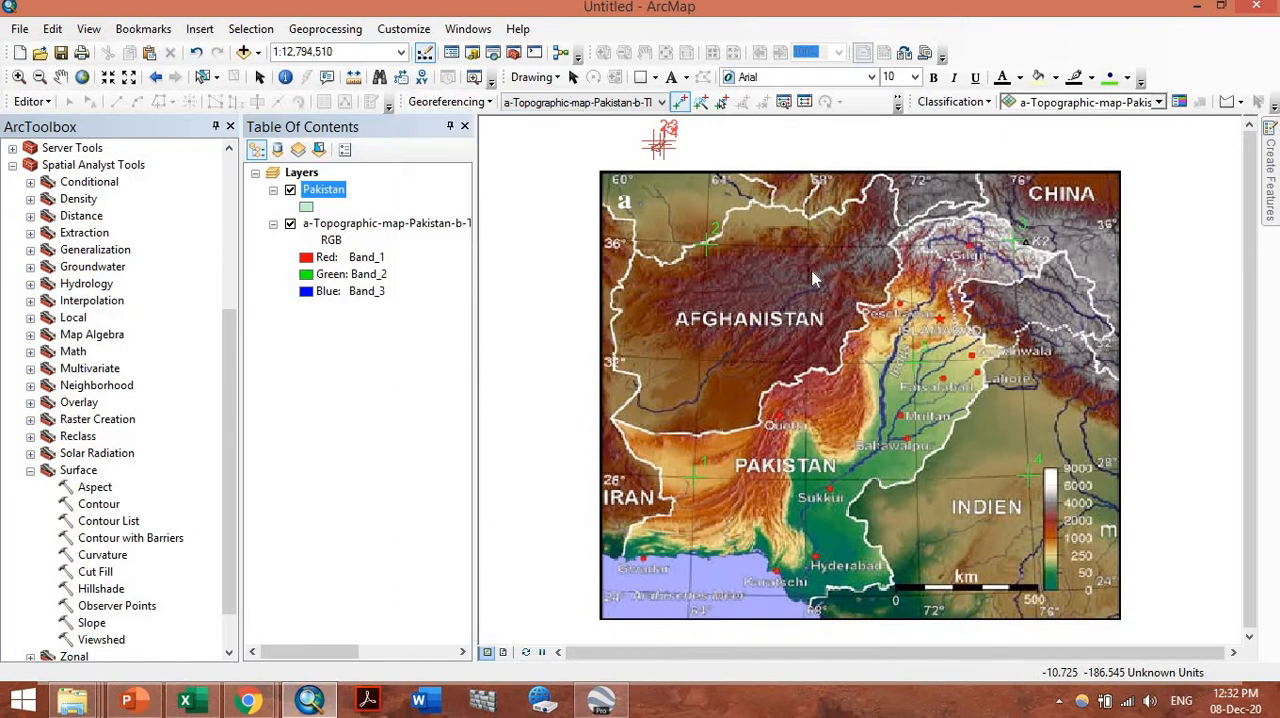
{"action": "left_click", "coordinate": [82, 78]}
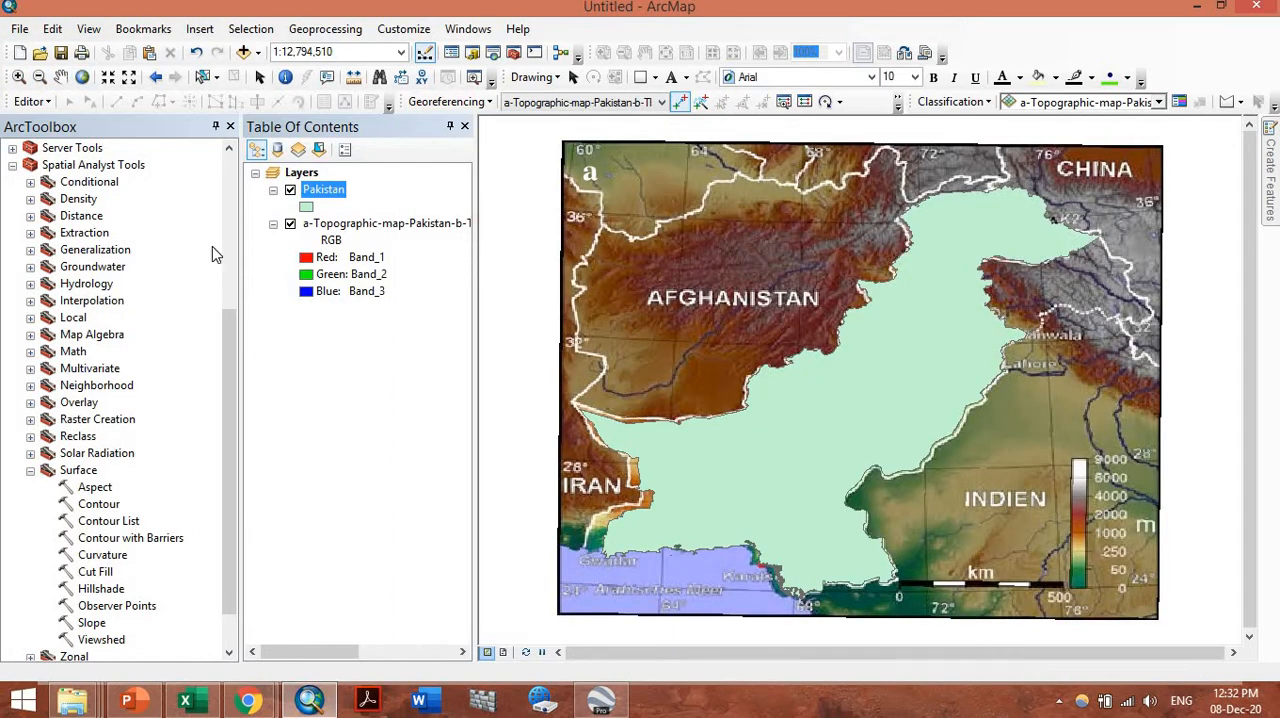
Toggle the Pakistan boundary layer off and on to compare it with the georeferenced map image beneath
{"action": "left_click", "coordinate": [258, 80]}
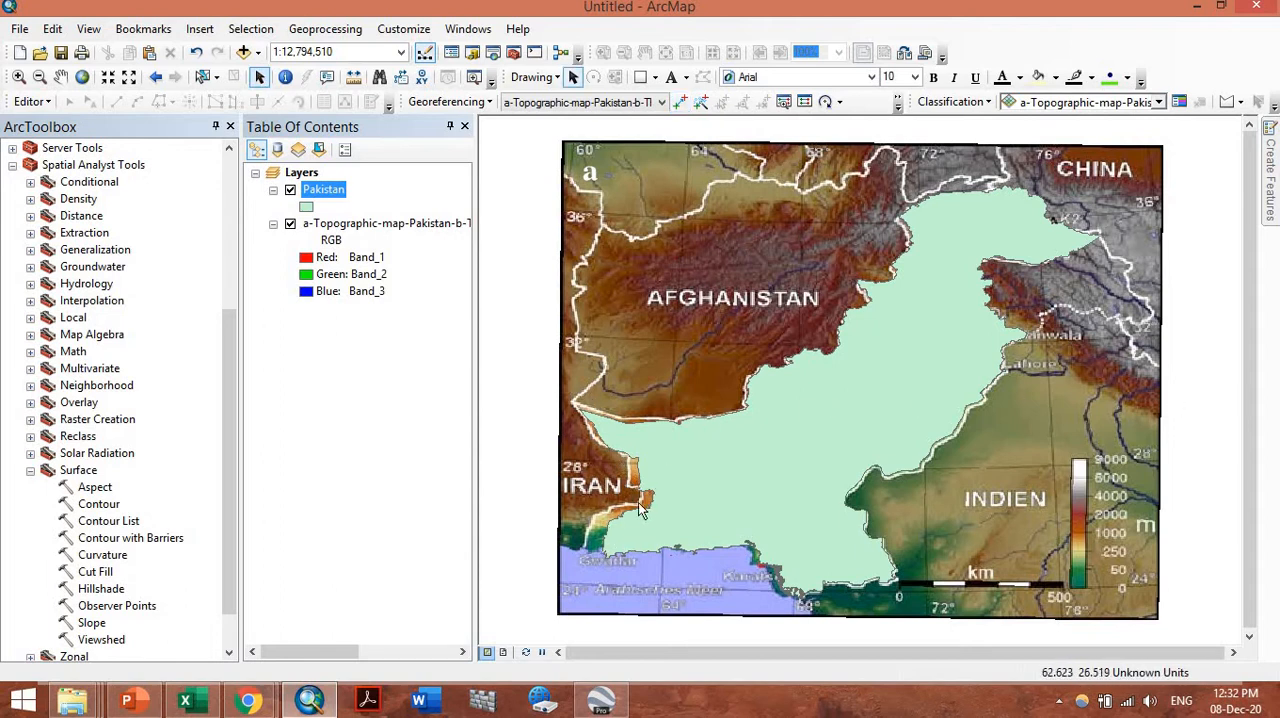
{"action": "left_click", "coordinate": [290, 190]}
{"action": "left_click", "coordinate": [290, 190]}
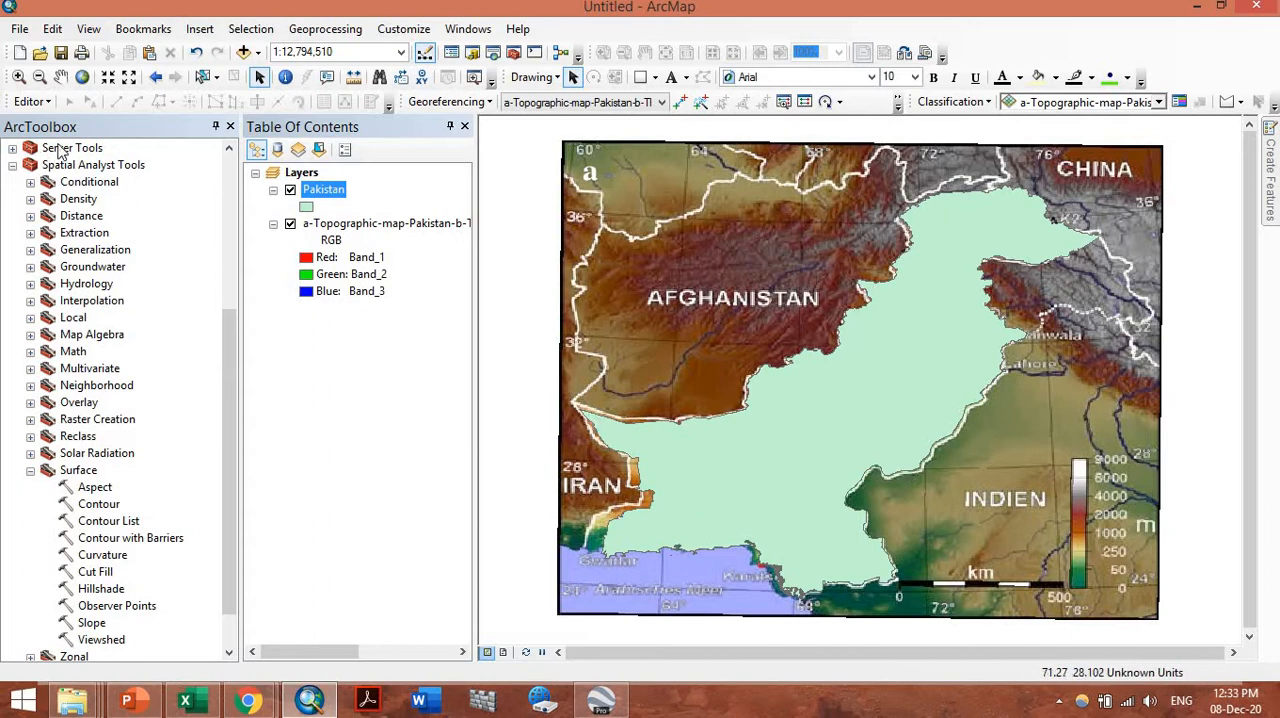
Restyle the Pakistan layer with the Hollow symbol and a thicker red outline
{"action": "left_click", "coordinate": [306, 206]}
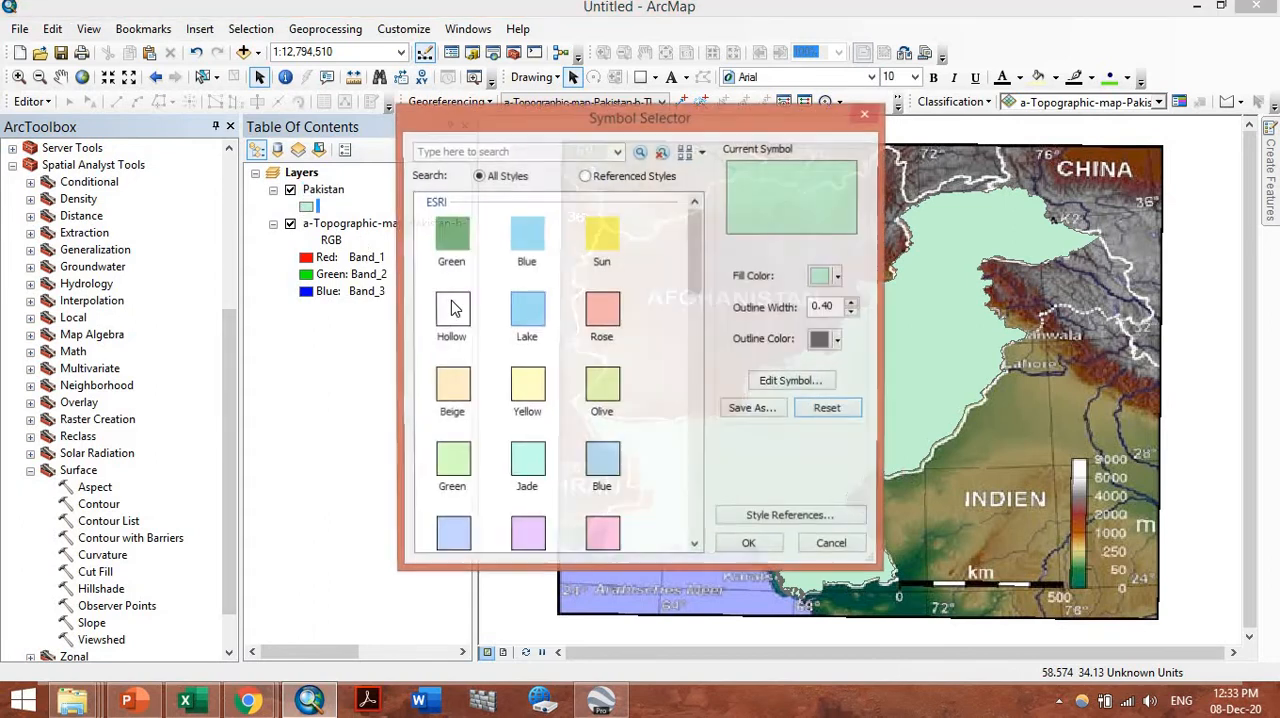
{"action": "left_click", "coordinate": [451, 312]}
{"action": "left_click", "coordinate": [839, 340]}
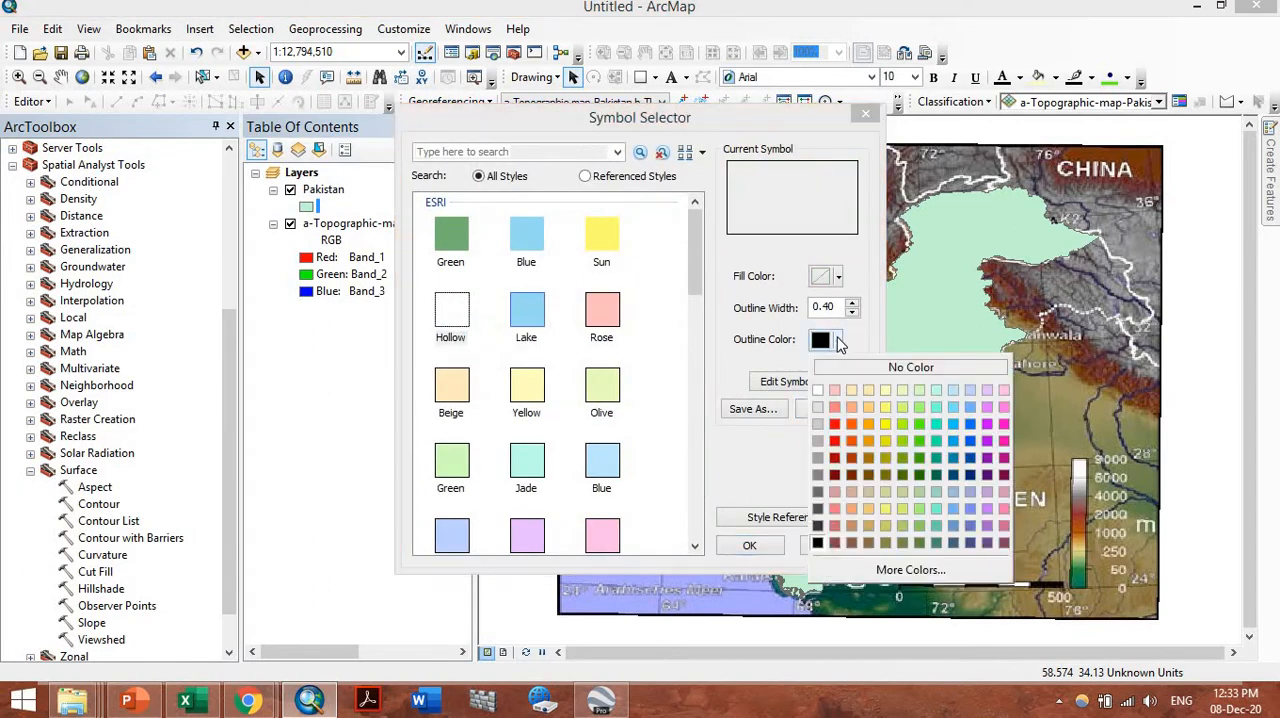
{"action": "left_click", "coordinate": [849, 430]}
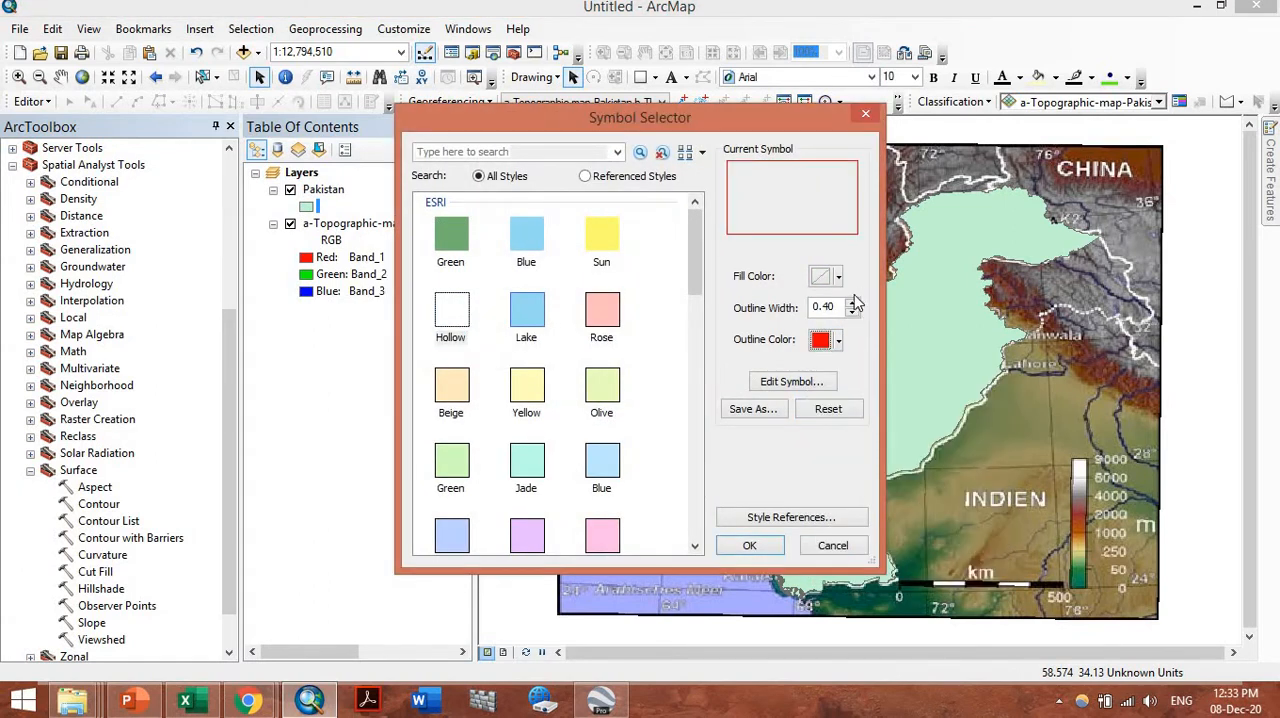
{"action": "left_click", "coordinate": [852, 303]}
{"action": "left_click", "coordinate": [852, 303]}
{"action": "left_click", "coordinate": [852, 303]}
{"action": "left_click", "coordinate": [852, 303]}
{"action": "left_click", "coordinate": [852, 303]}
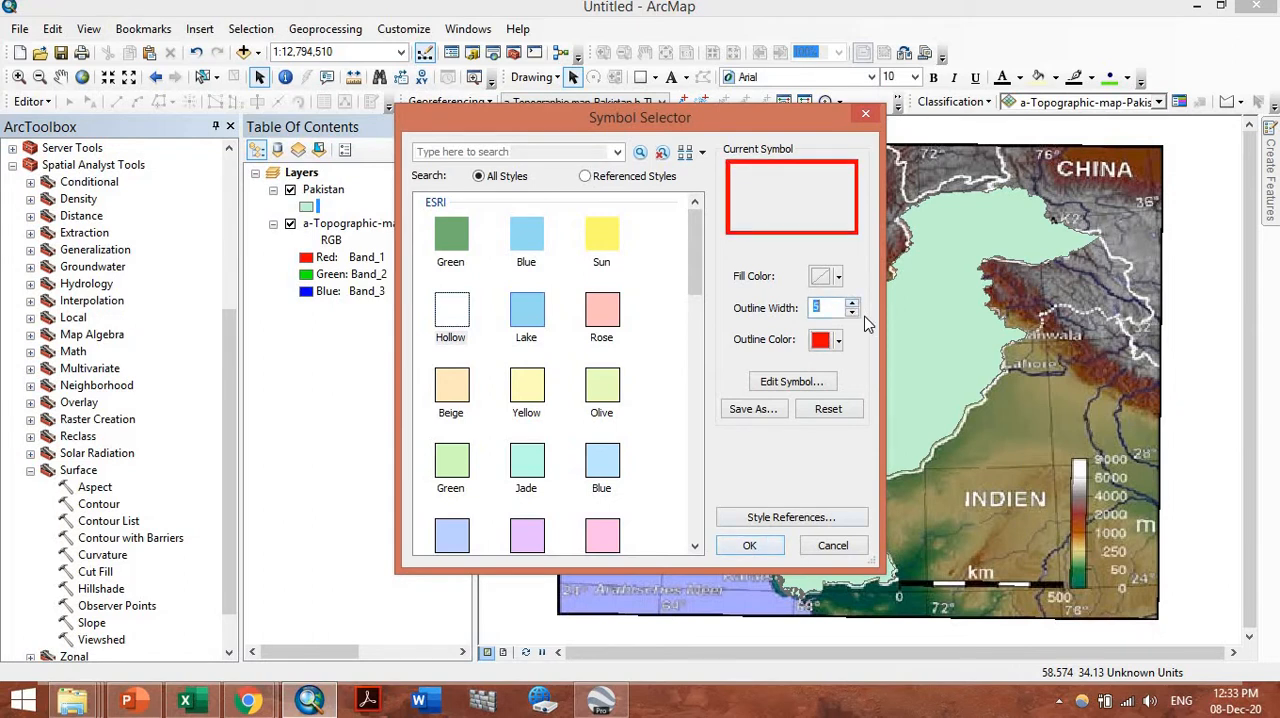
{"action": "left_click", "coordinate": [852, 312]}
{"action": "left_click", "coordinate": [740, 546]}
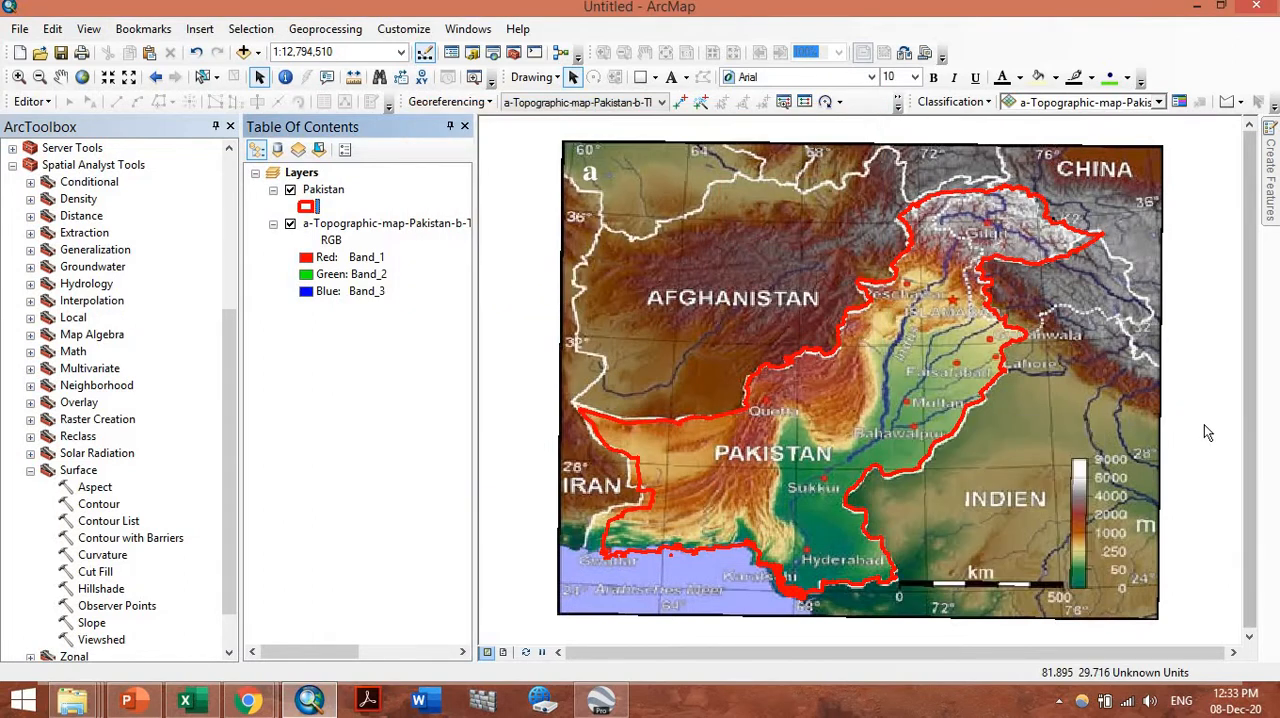
Examine how closely the red Pakistan outline follows the map image's white border near Lahore
{"action": "scroll", "coordinate": [842, 398], "scroll_direction": "up", "scroll_amount": 4}
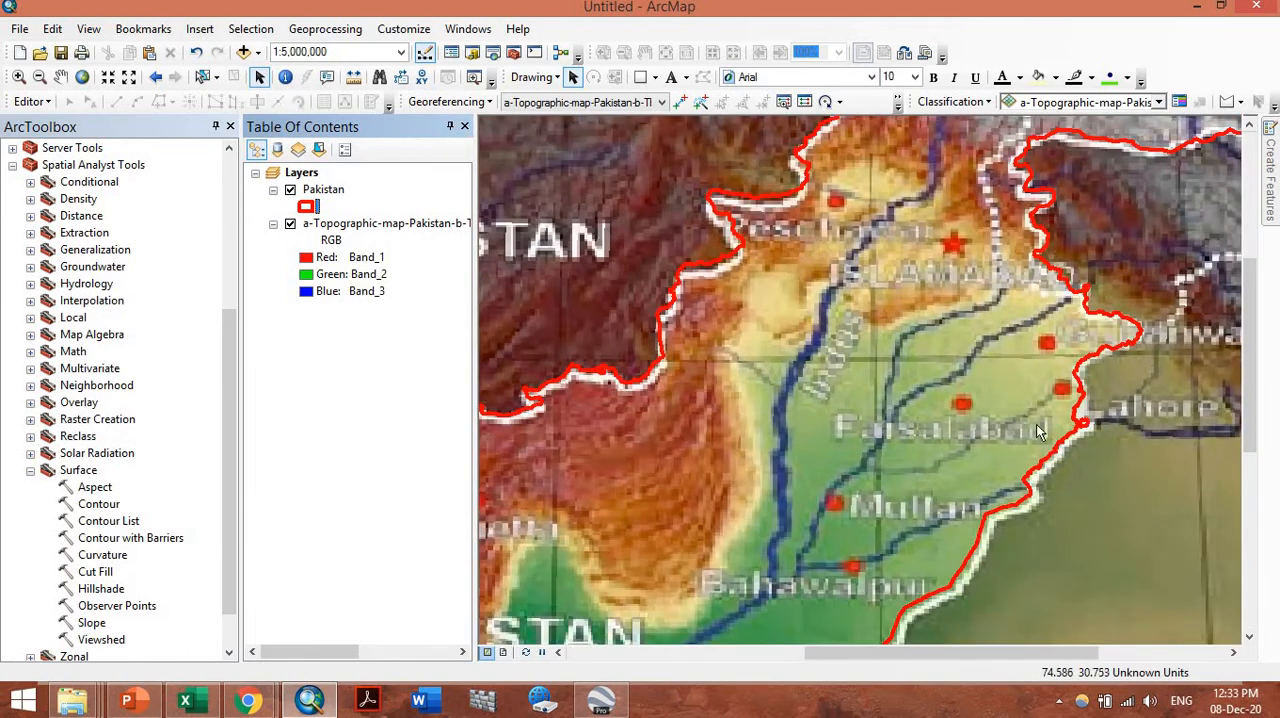
{"action": "scroll", "coordinate": [1063, 452], "scroll_direction": "up", "scroll_amount": 2}
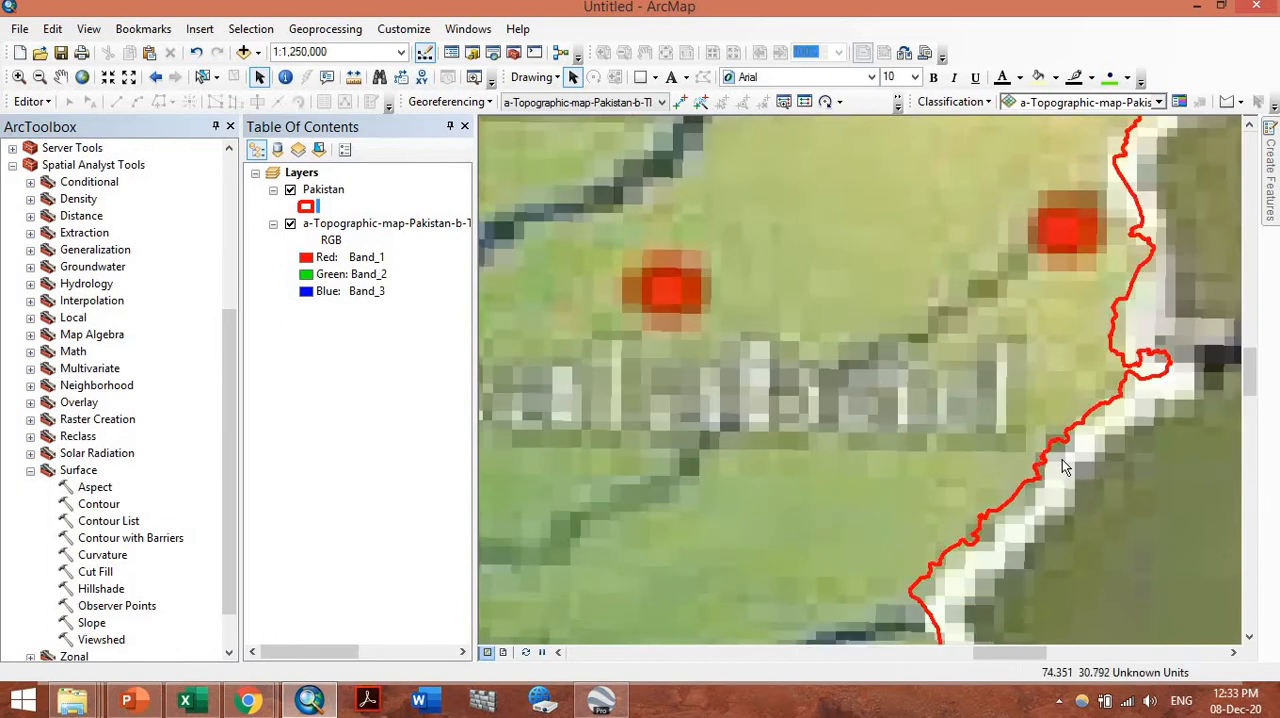
Inspect how the red Pakistan outline fits the map image's borders at several scales and return to the full extent
{"action": "scroll", "coordinate": [1062, 459], "scroll_direction": "down", "scroll_amount": 3}
{"action": "scroll", "coordinate": [1063, 463], "scroll_direction": "down", "scroll_amount": 1}
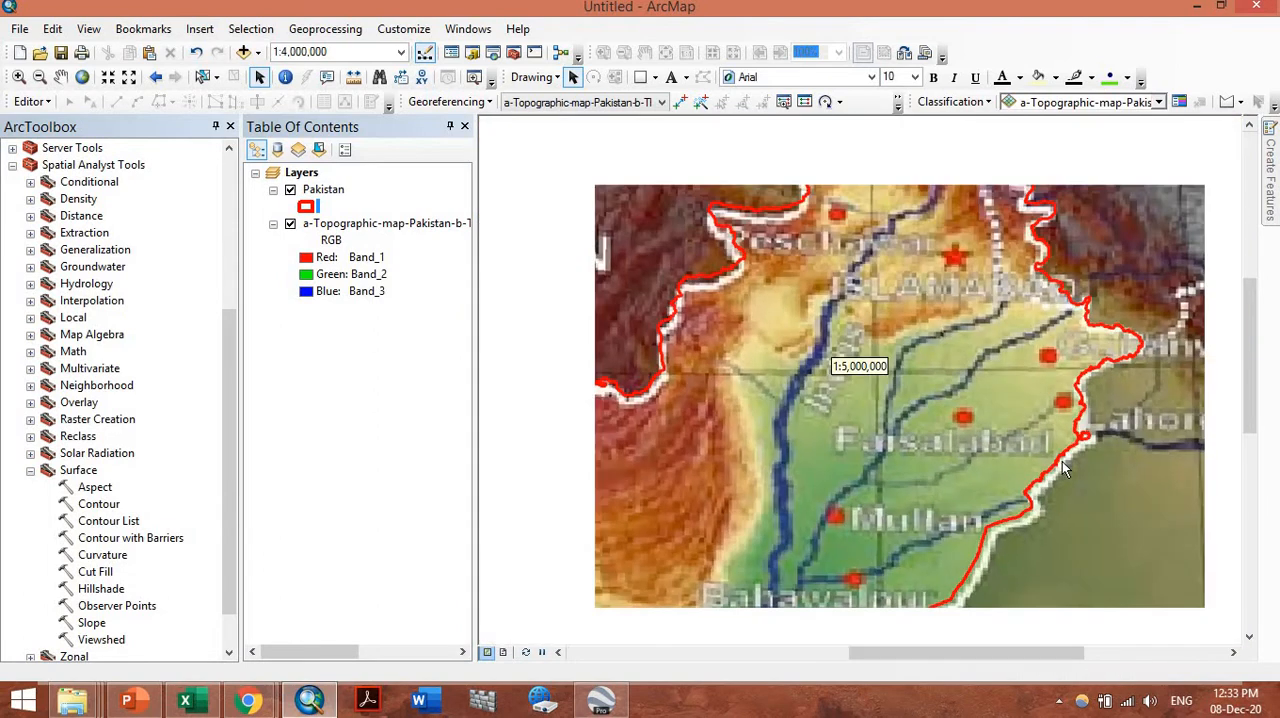
{"action": "scroll", "coordinate": [1063, 468], "scroll_direction": "down", "scroll_amount": 1}
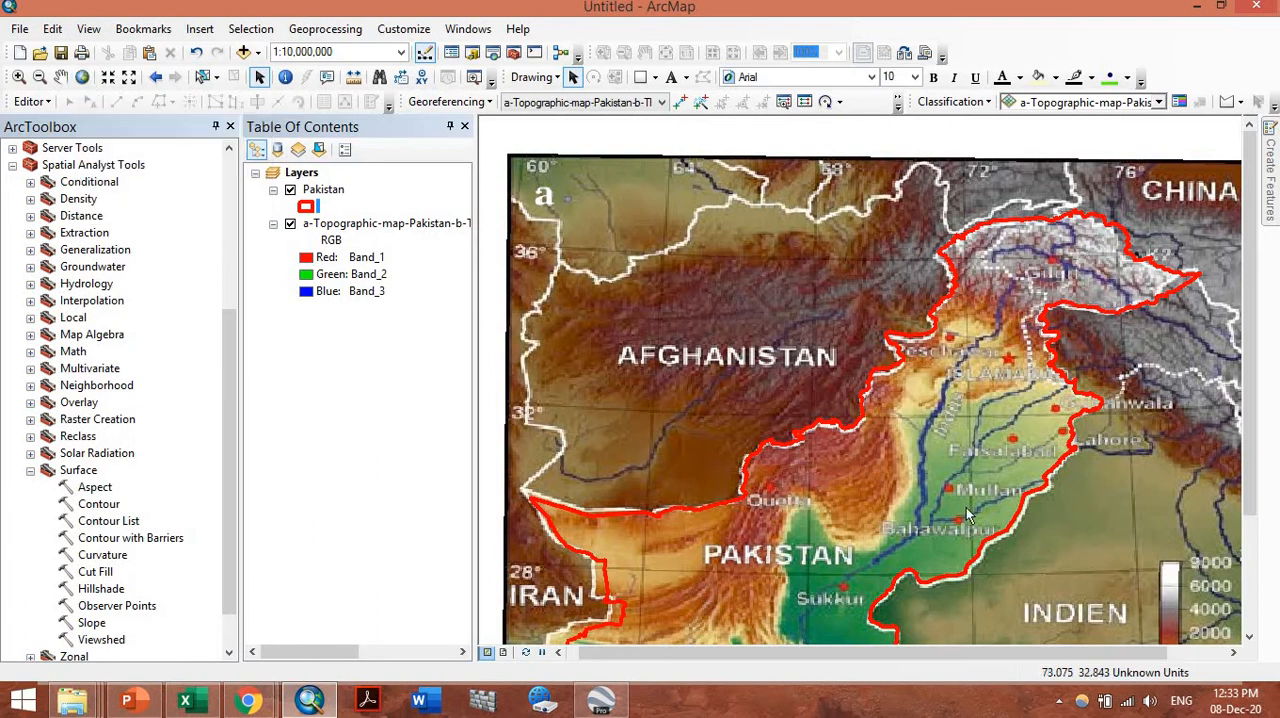
{"action": "scroll", "coordinate": [803, 395], "scroll_direction": "up", "scroll_amount": 4}
{"action": "scroll", "coordinate": [803, 388], "scroll_direction": "up", "scroll_amount": 3}
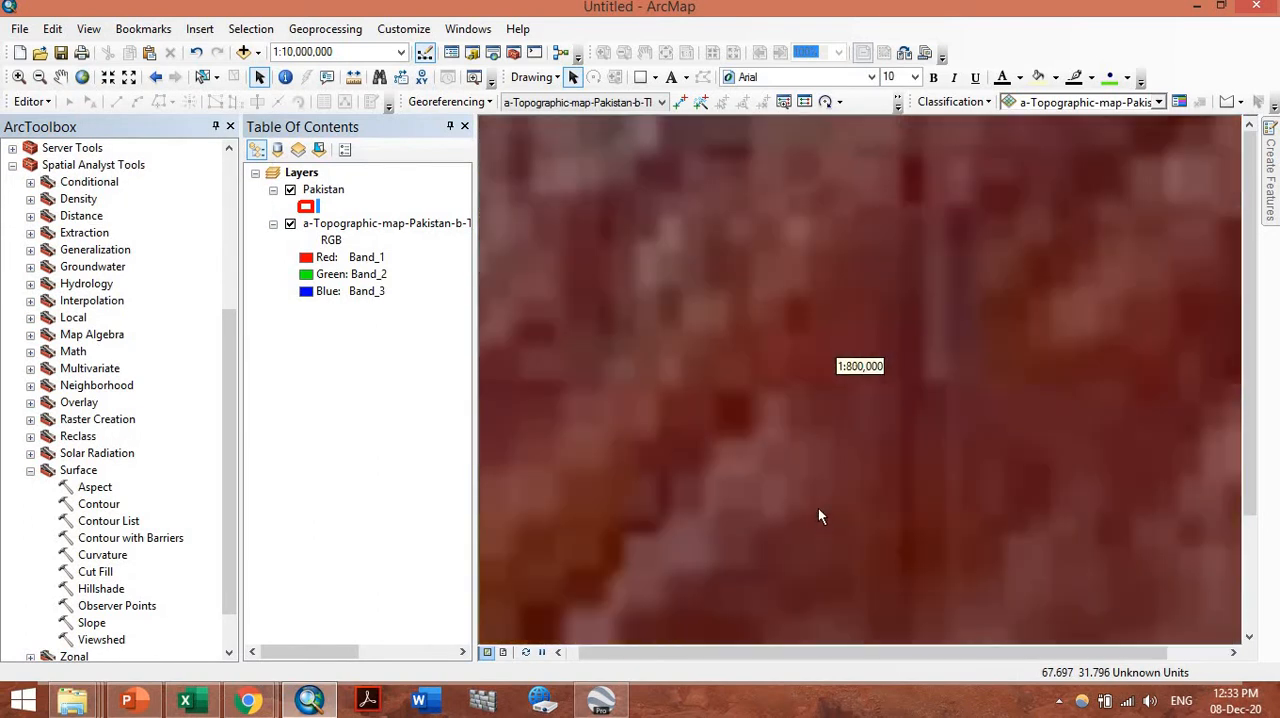
{"action": "scroll", "coordinate": [830, 454], "scroll_direction": "down", "scroll_amount": 4}
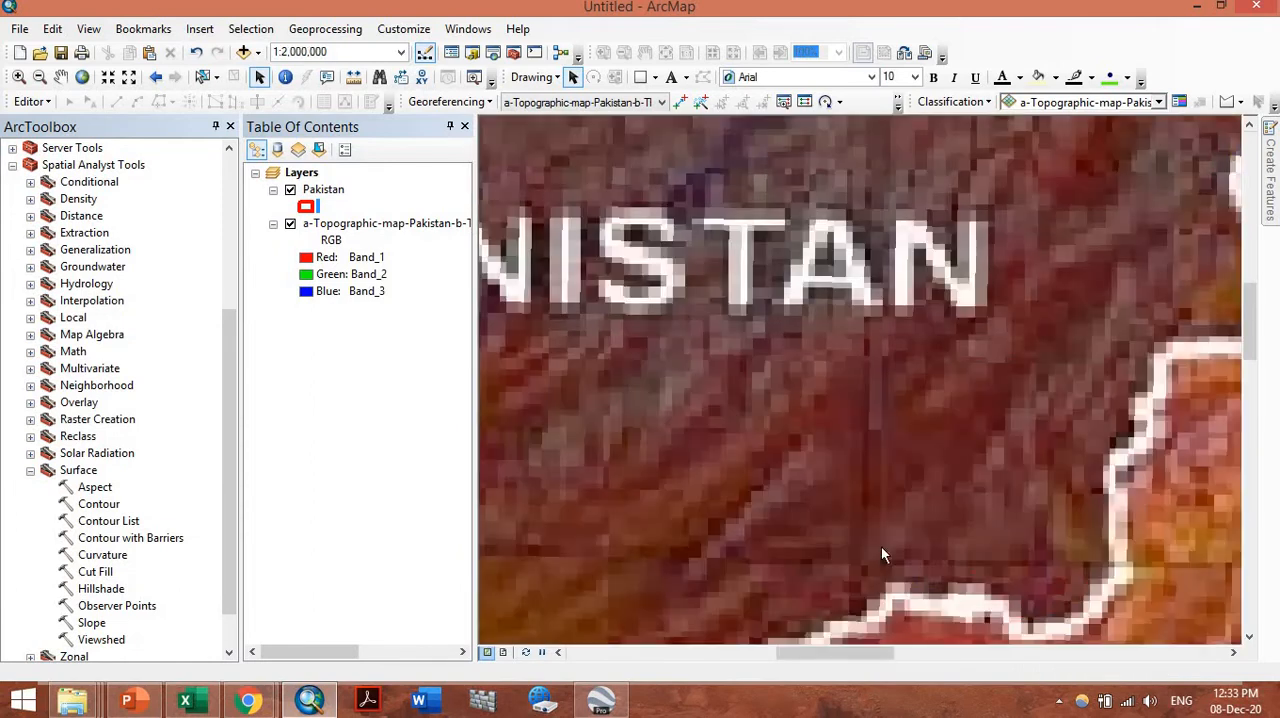
{"action": "left_click", "coordinate": [82, 77]}
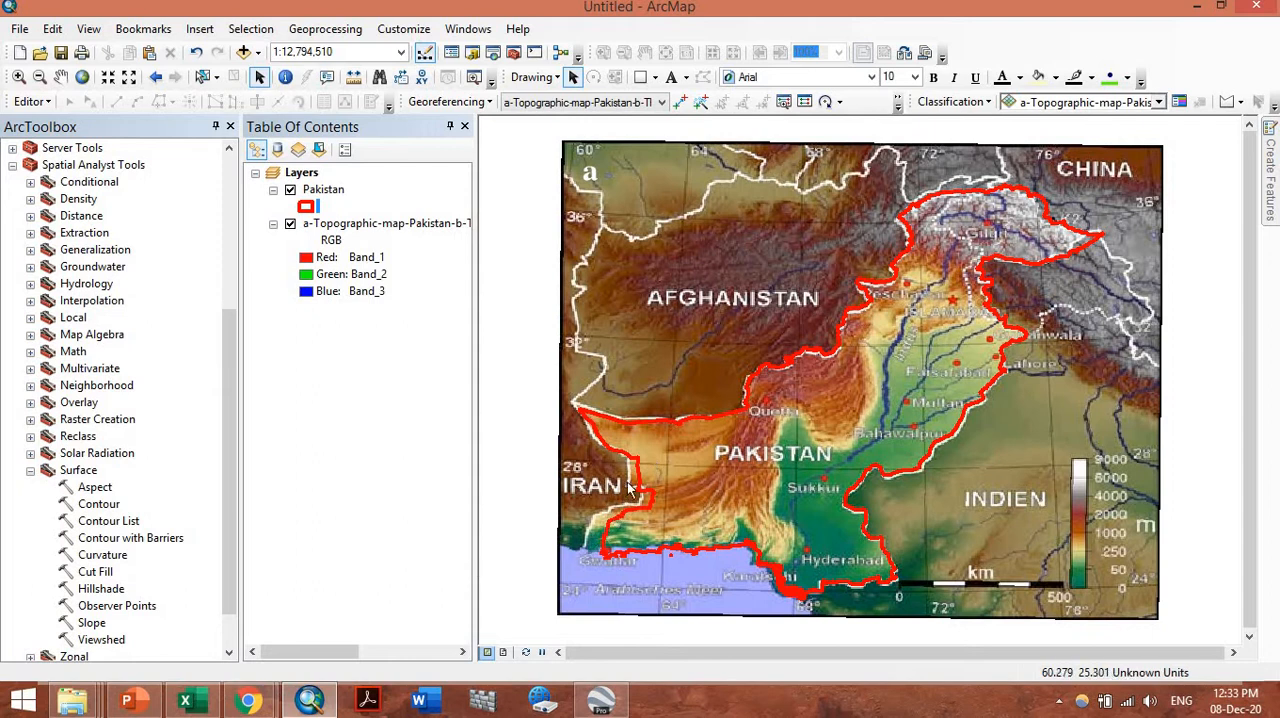
Hide the Pakistan boundary layer and bring the rivers around Faisalabad into view on the map image
{"action": "left_click", "coordinate": [290, 190]}
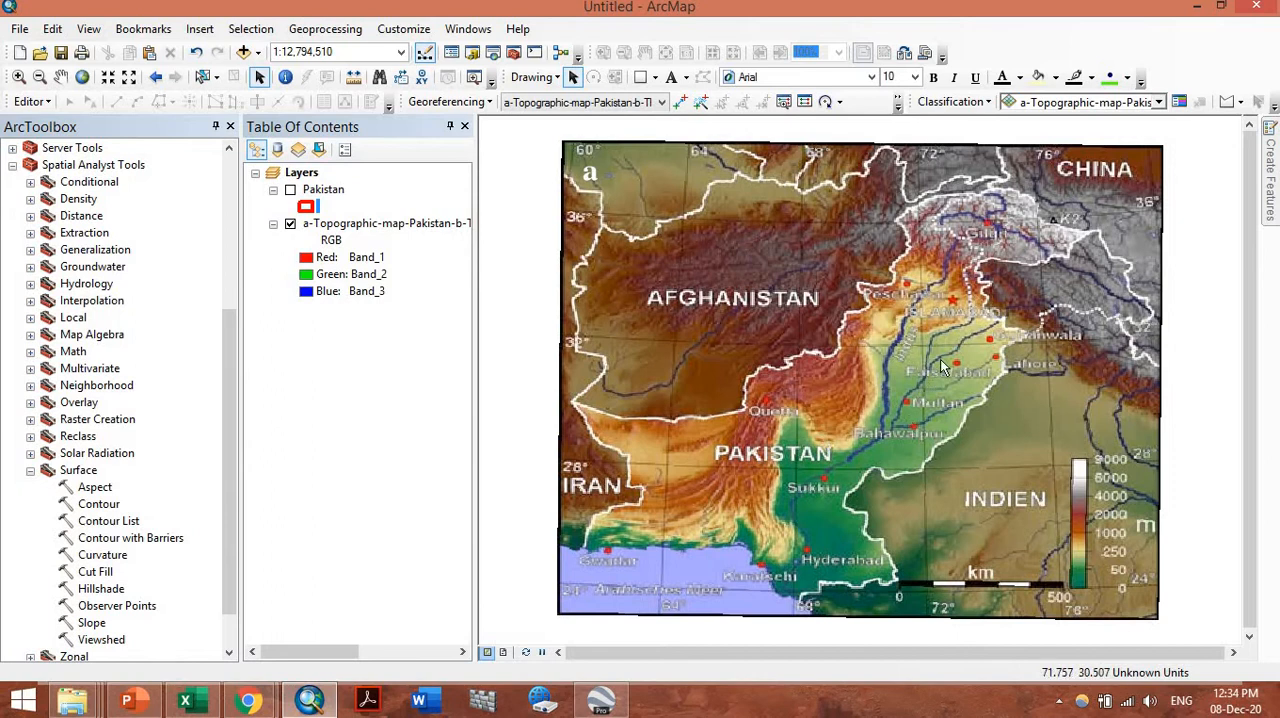
{"action": "scroll", "coordinate": [951, 351], "scroll_direction": "up", "scroll_amount": 1}
{"action": "scroll", "coordinate": [951, 351], "scroll_direction": "down", "scroll_amount": 3}
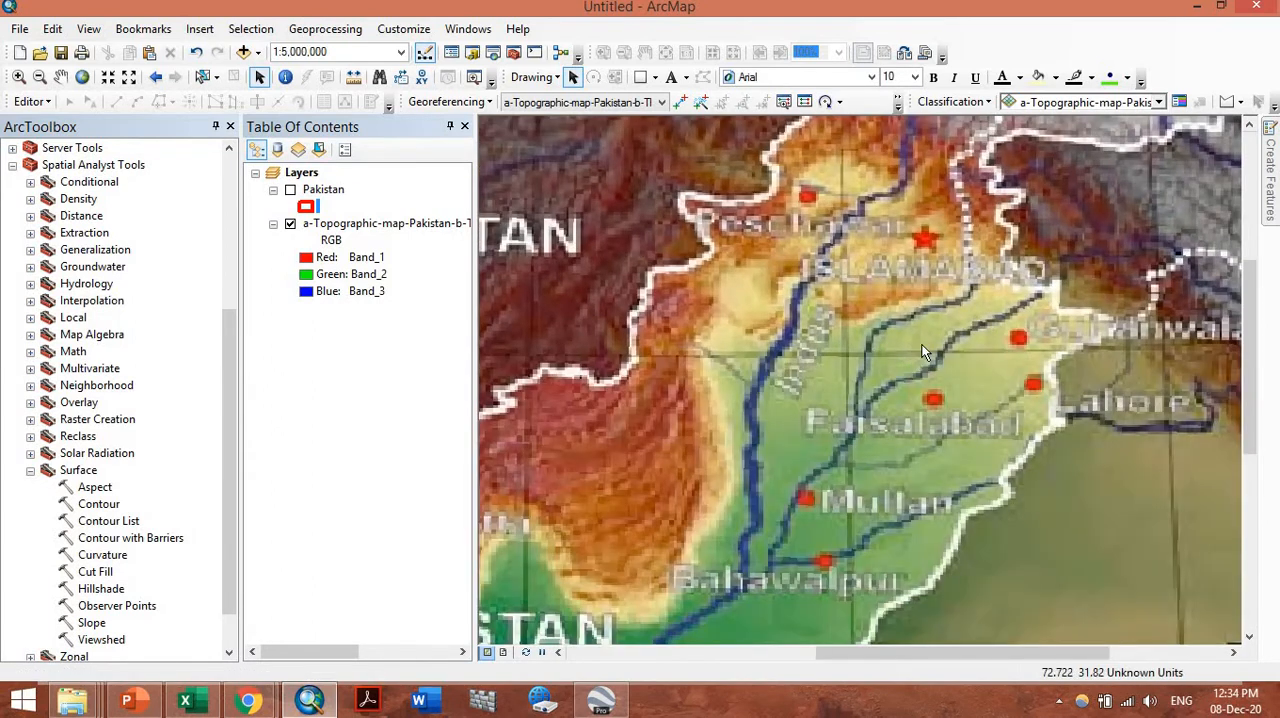
{"action": "scroll", "coordinate": [923, 352], "scroll_direction": "down", "scroll_amount": 2}
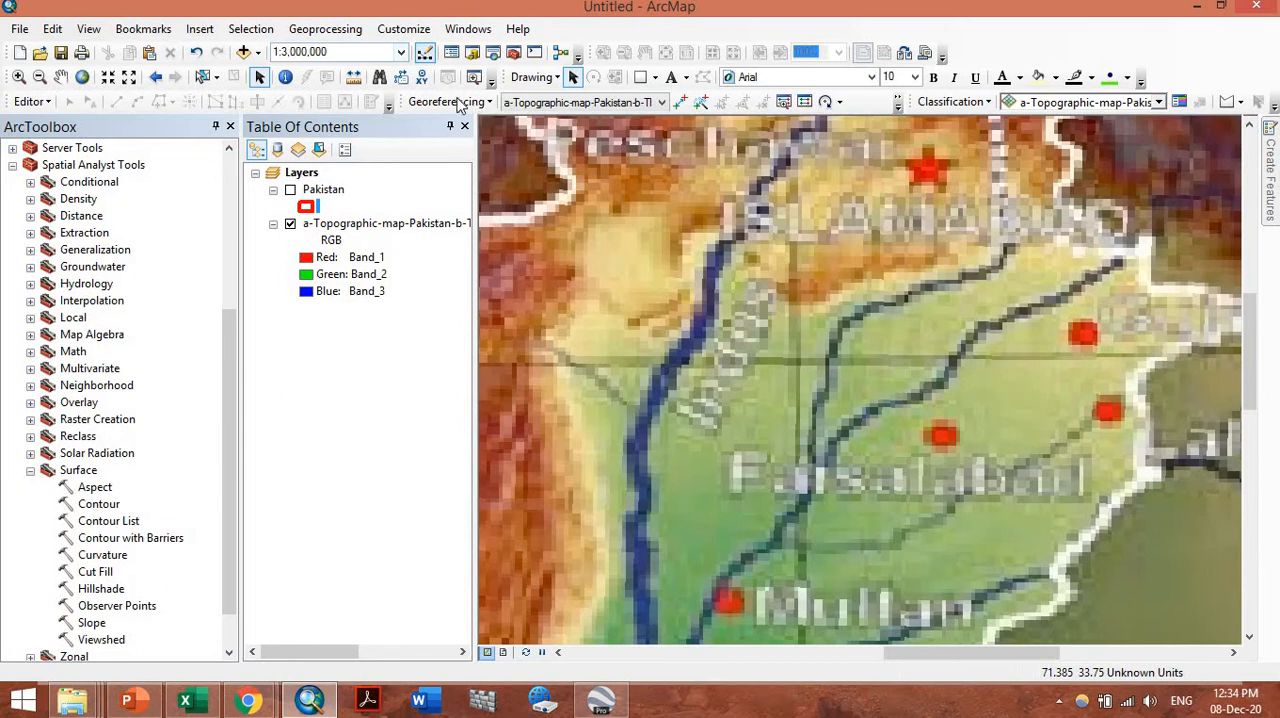
Start an edit session on the Pakistan layer's data and continue into editing
{"action": "left_click", "coordinate": [31, 101]}
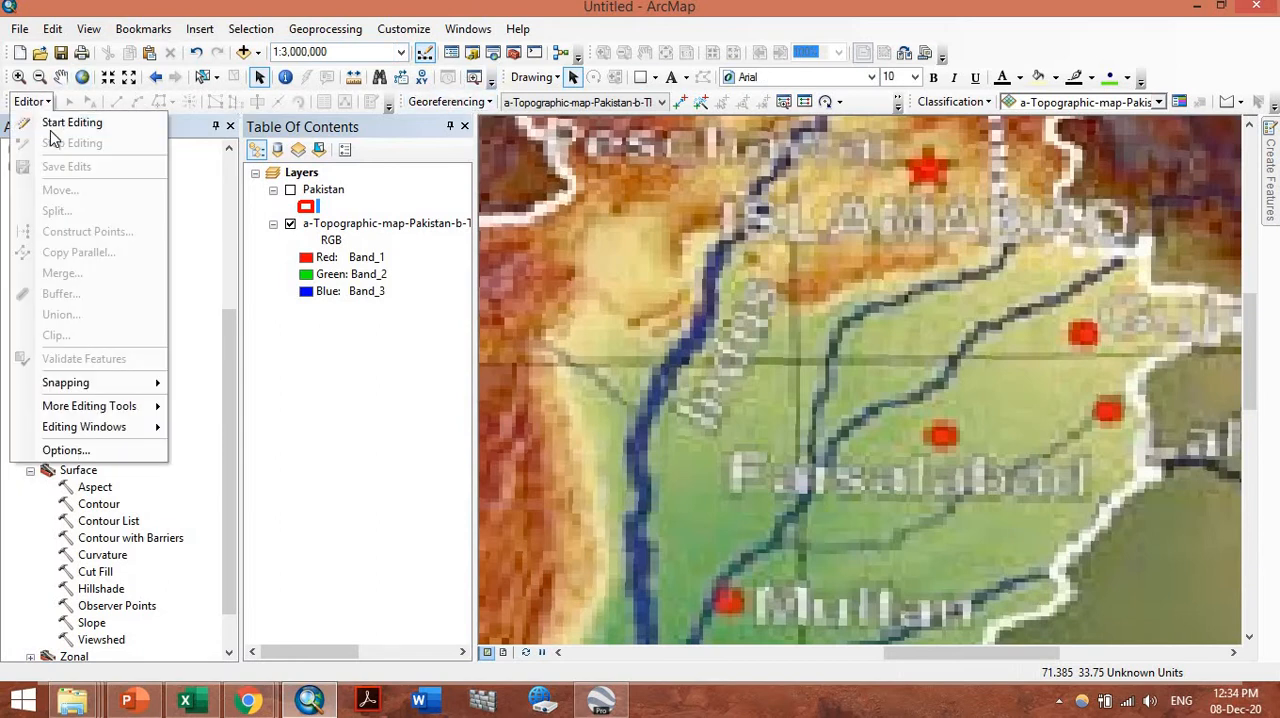
{"action": "left_click", "coordinate": [40, 126]}
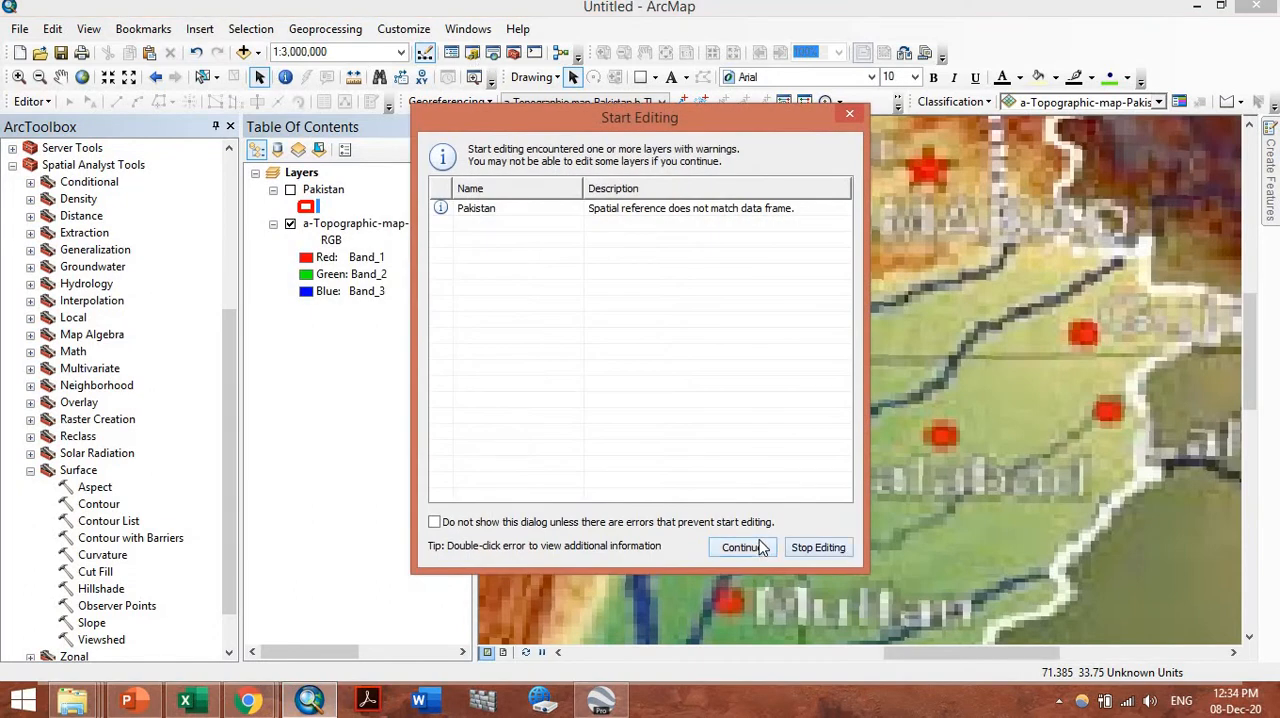
{"action": "left_click", "coordinate": [742, 547]}
Open the Catalog window and begin a new shapefile in the Home - DEM\Contour folder
{"action": "left_click", "coordinate": [470, 52]}
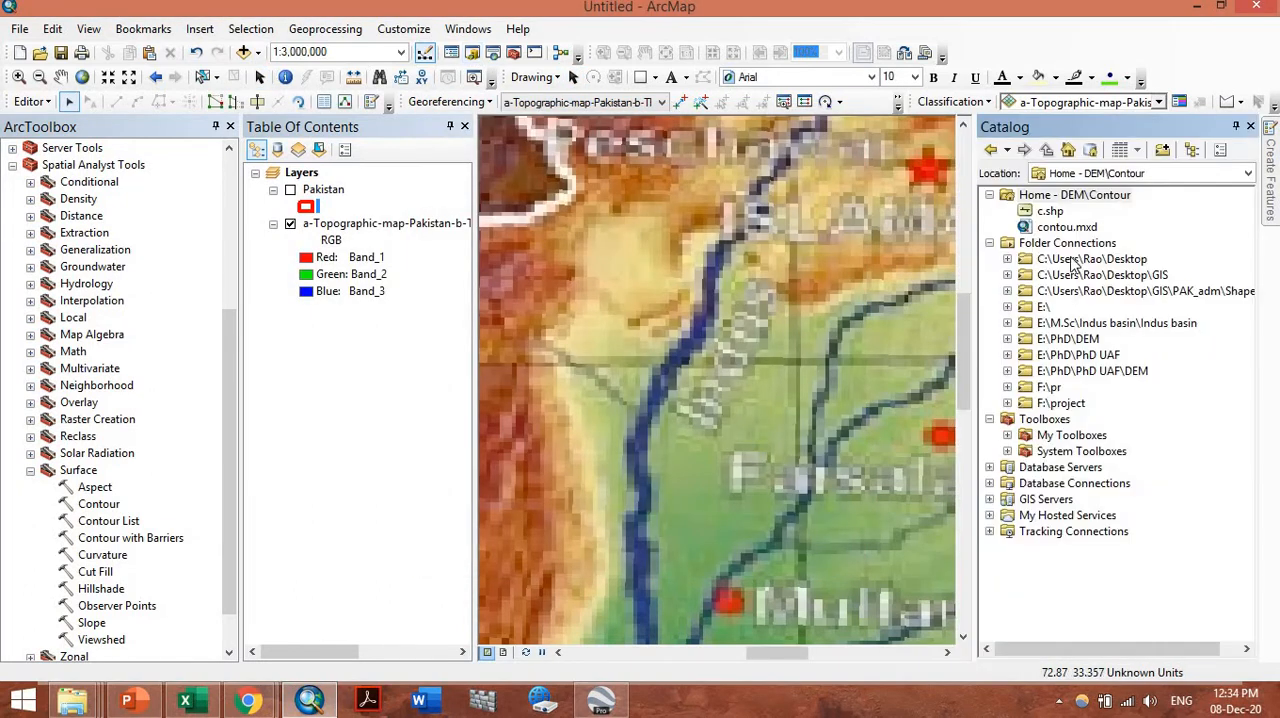
{"action": "left_click", "coordinate": [1068, 340]}
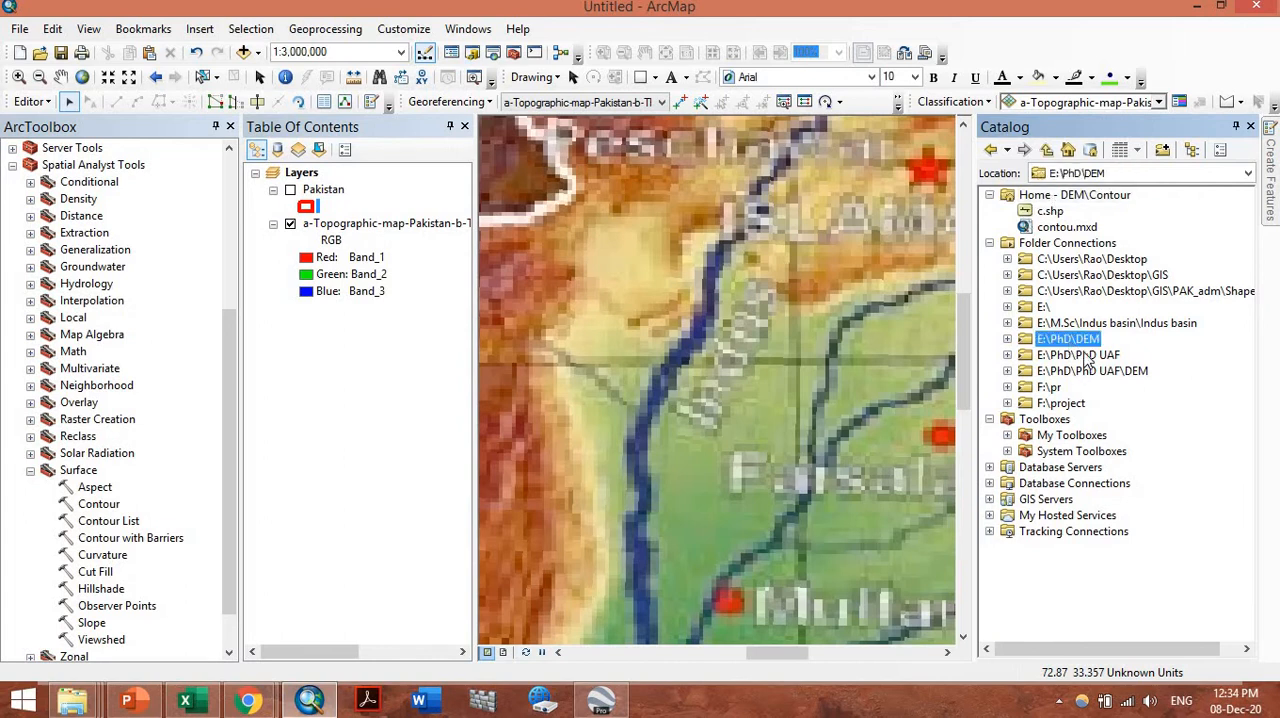
{"action": "left_click", "coordinate": [1088, 357]}
{"action": "left_click", "coordinate": [1085, 357]}
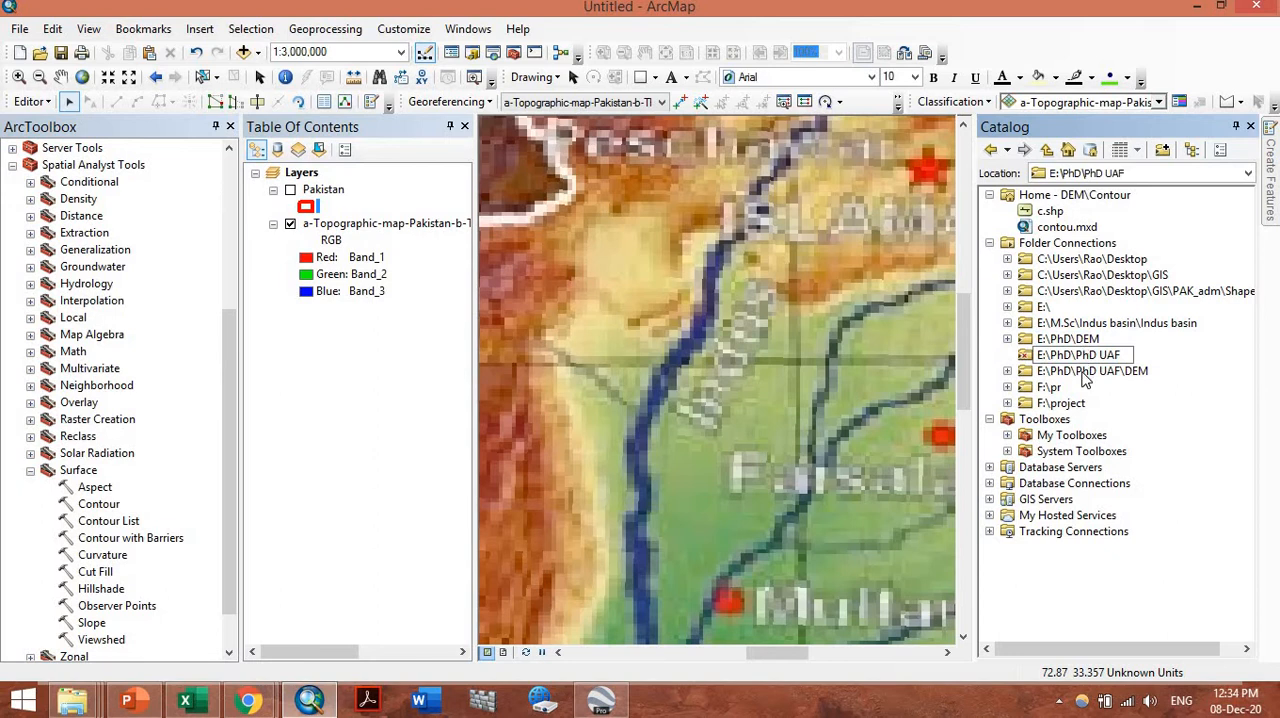
{"action": "left_click", "coordinate": [1085, 372]}
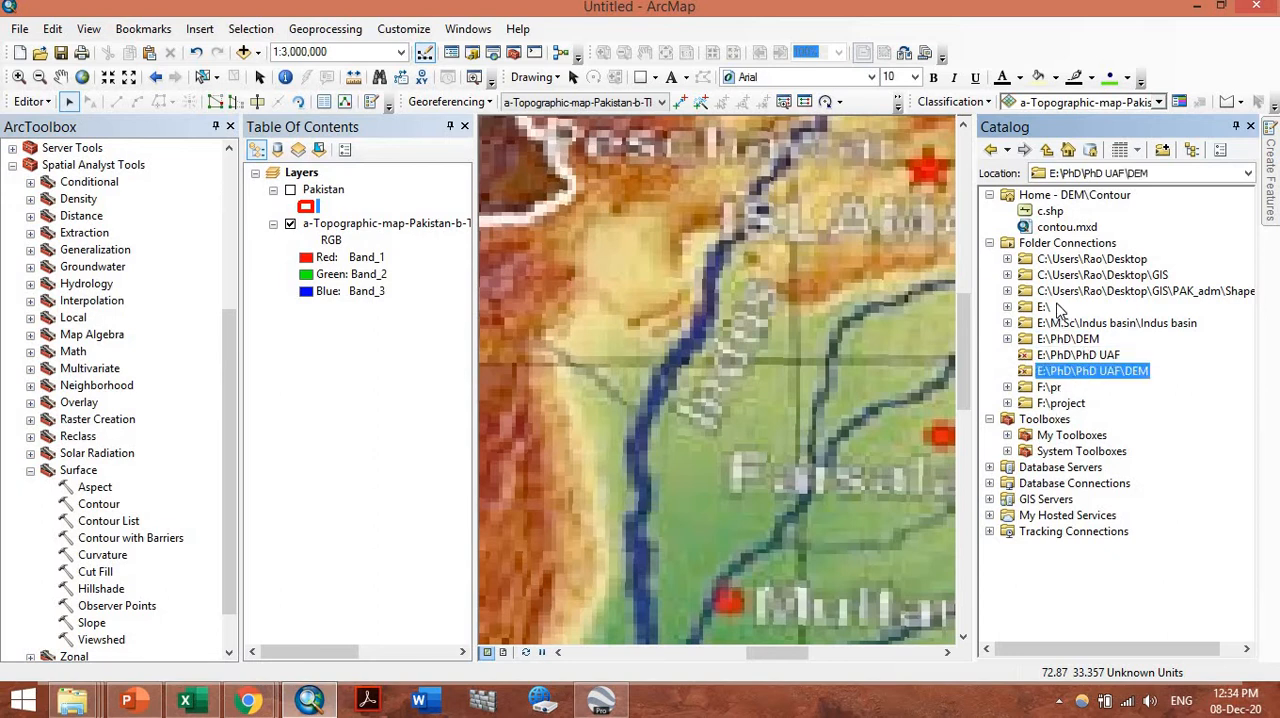
{"action": "left_click", "coordinate": [1064, 198]}
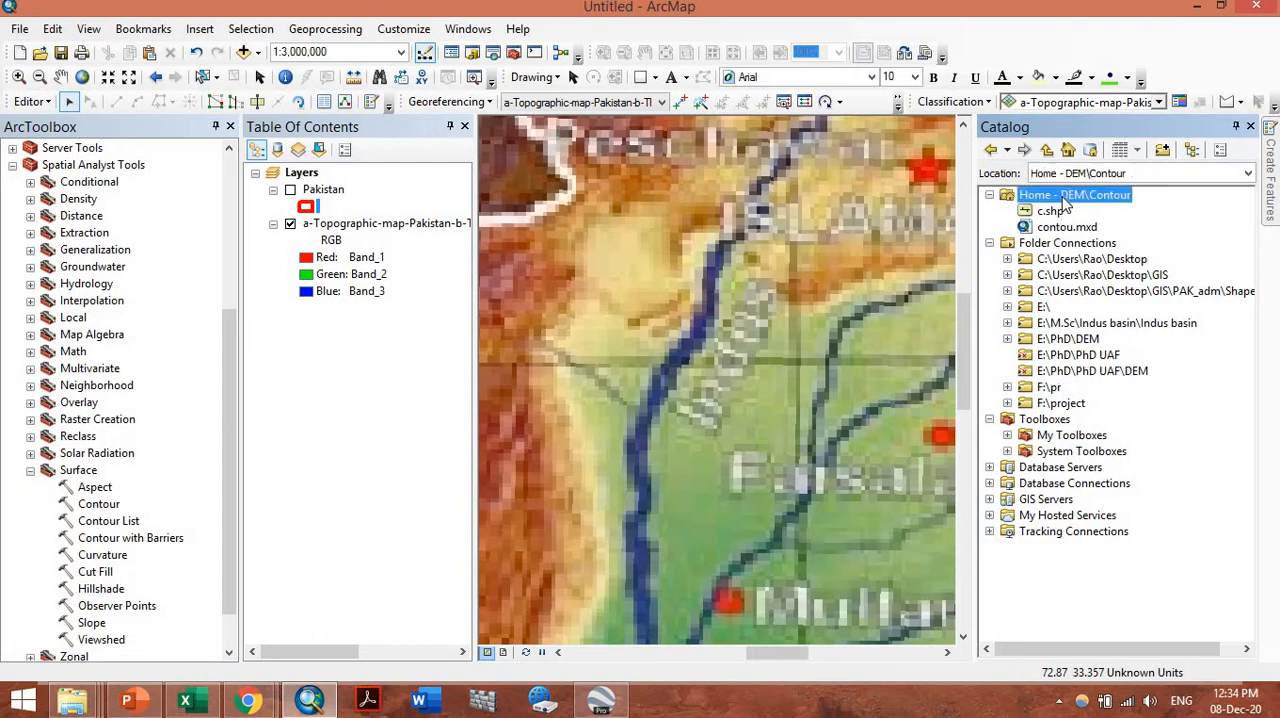
{"action": "right_click", "coordinate": [1063, 197]}
{"action": "mouse_move", "coordinate": [1105, 314]}
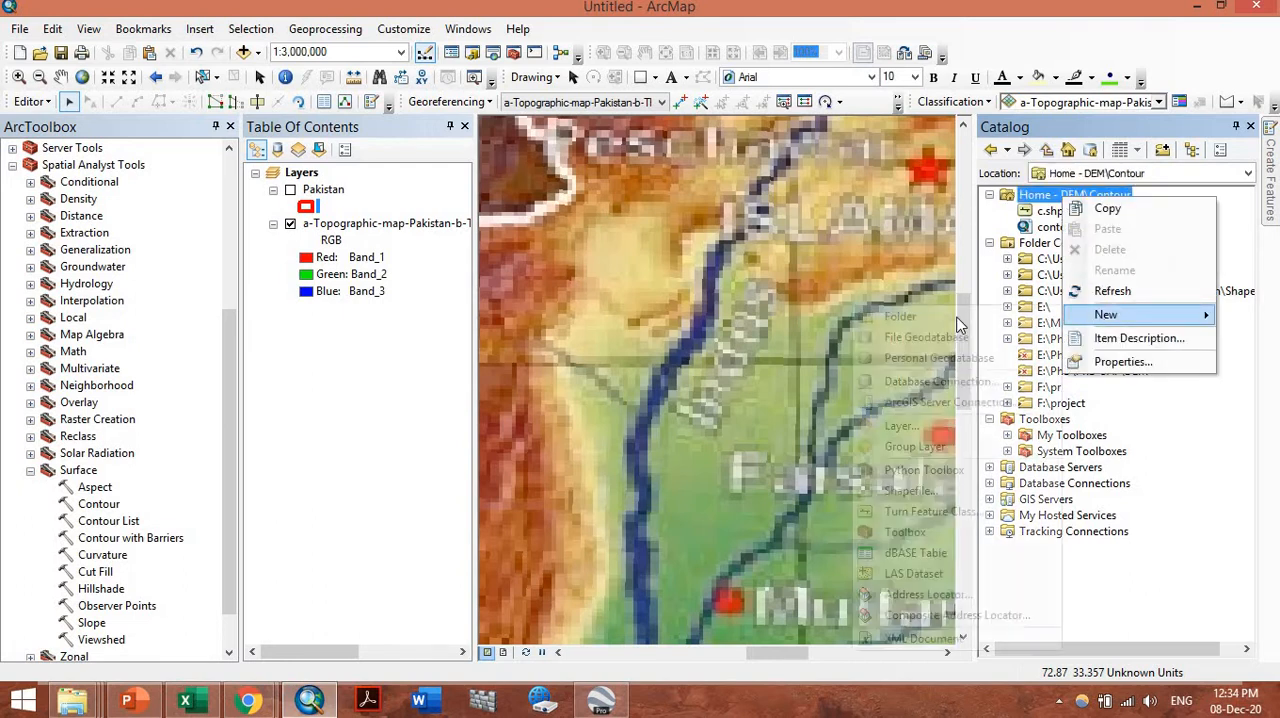
{"action": "left_click", "coordinate": [946, 491]}
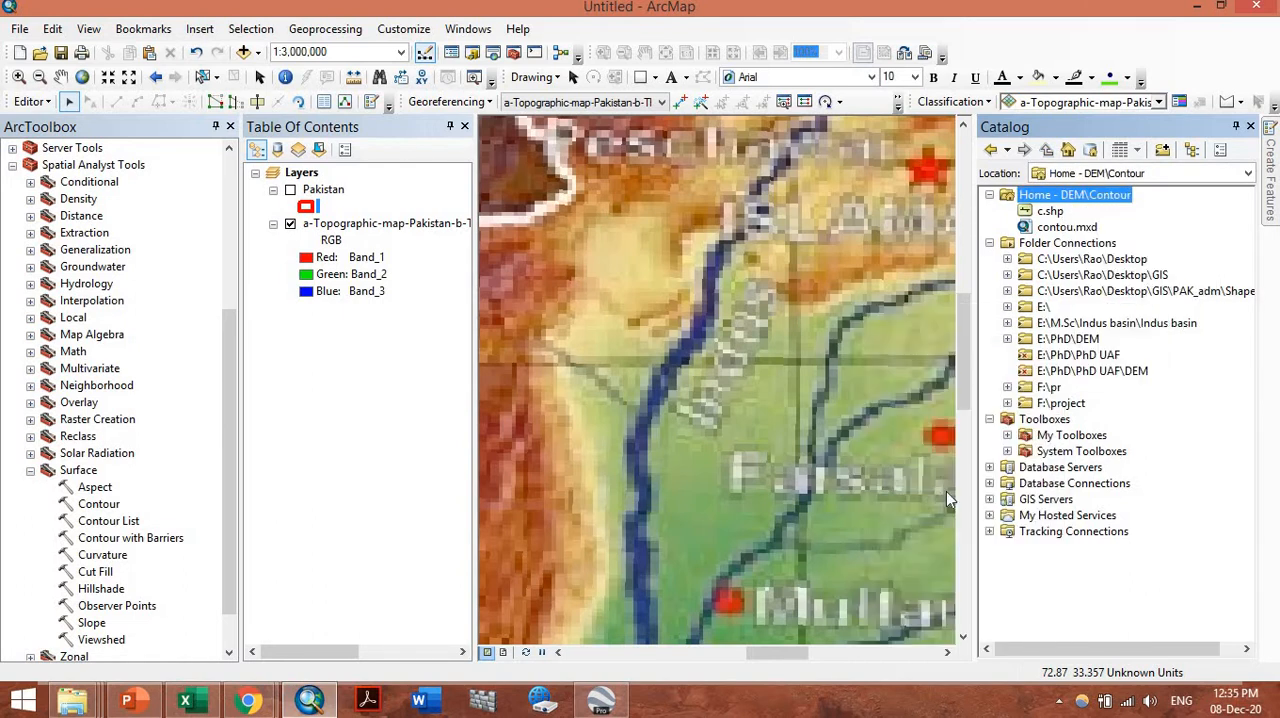
Name the new shapefile Chenab_river and set its feature type to Polyline
{"action": "type", "text": "Chenab_river"}
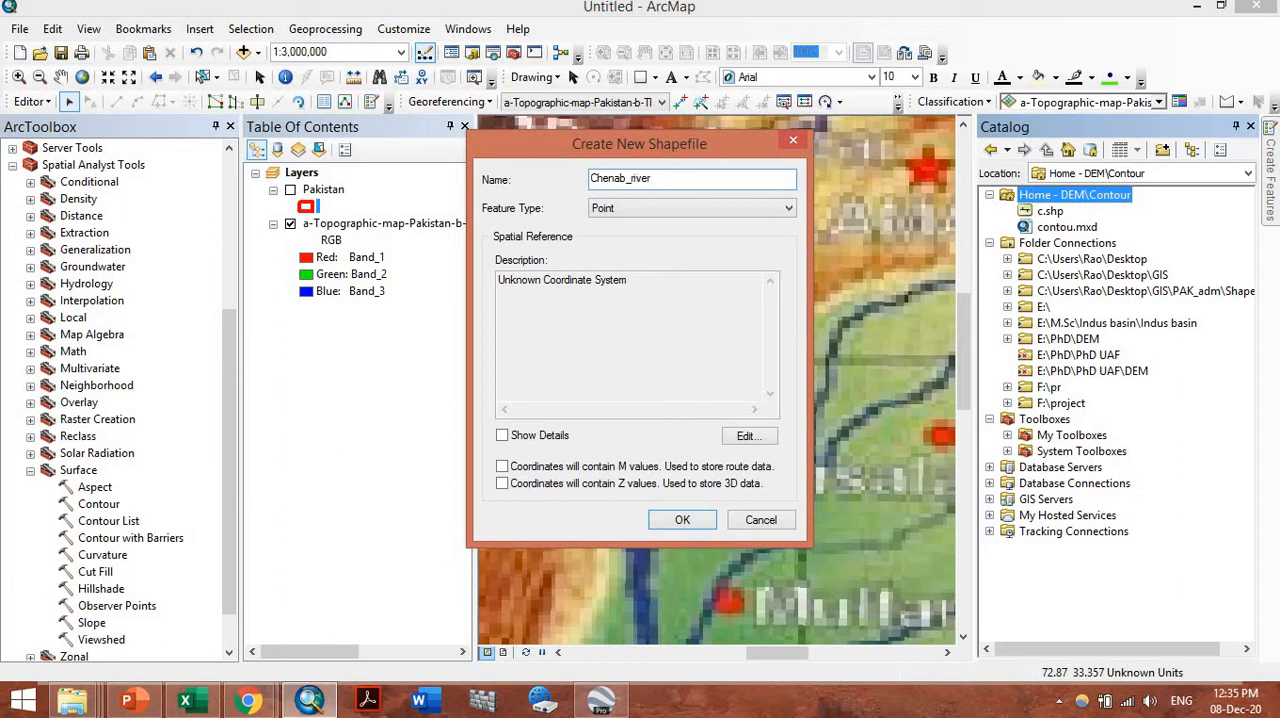
{"action": "left_click_drag", "start_coordinate": [642, 143], "coordinate": [364, 127]}
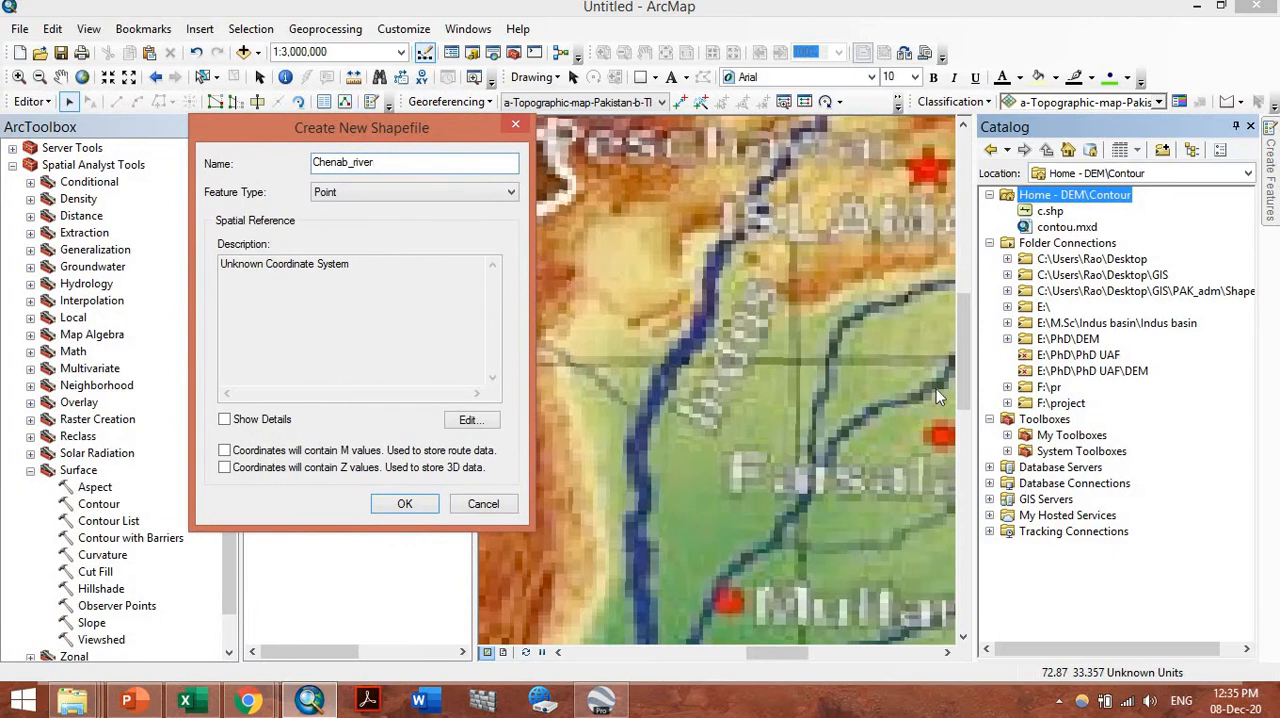
{"action": "left_click", "coordinate": [320, 192]}
{"action": "left_click", "coordinate": [363, 222]}
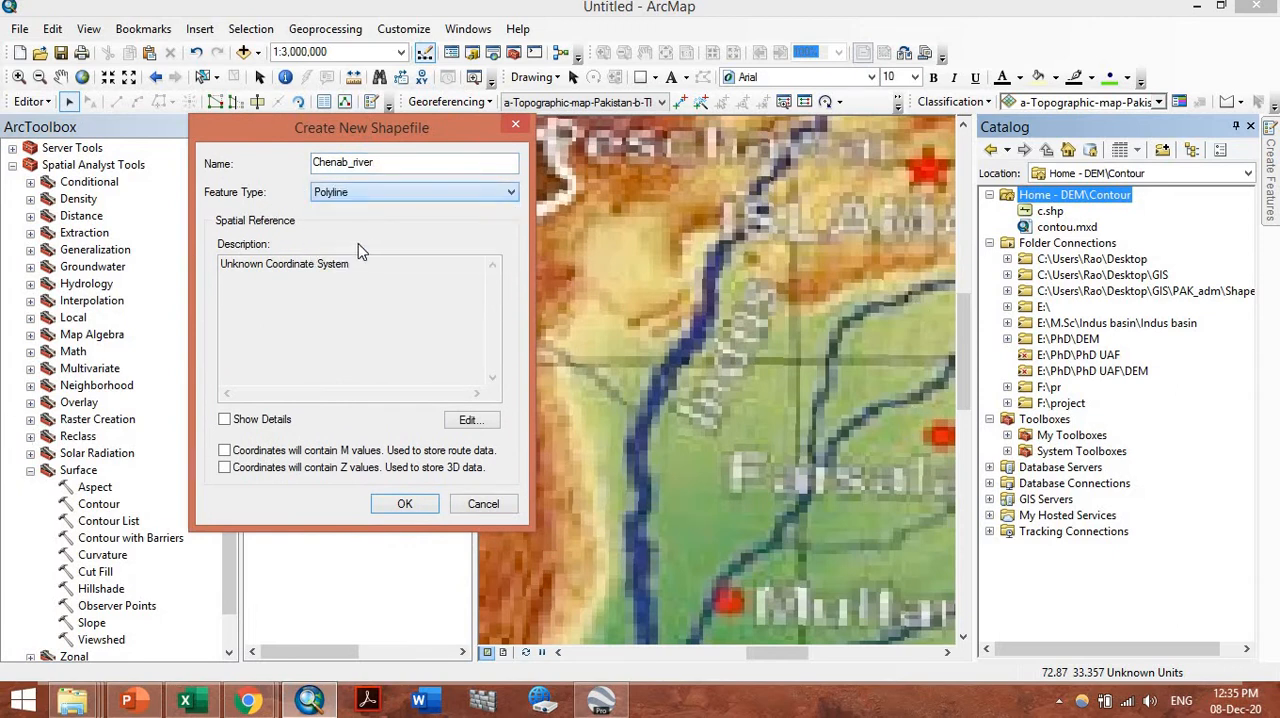
Assign the WGS 1984 geographic coordinate system to the new shapefile and create it
{"action": "left_click", "coordinate": [470, 421]}
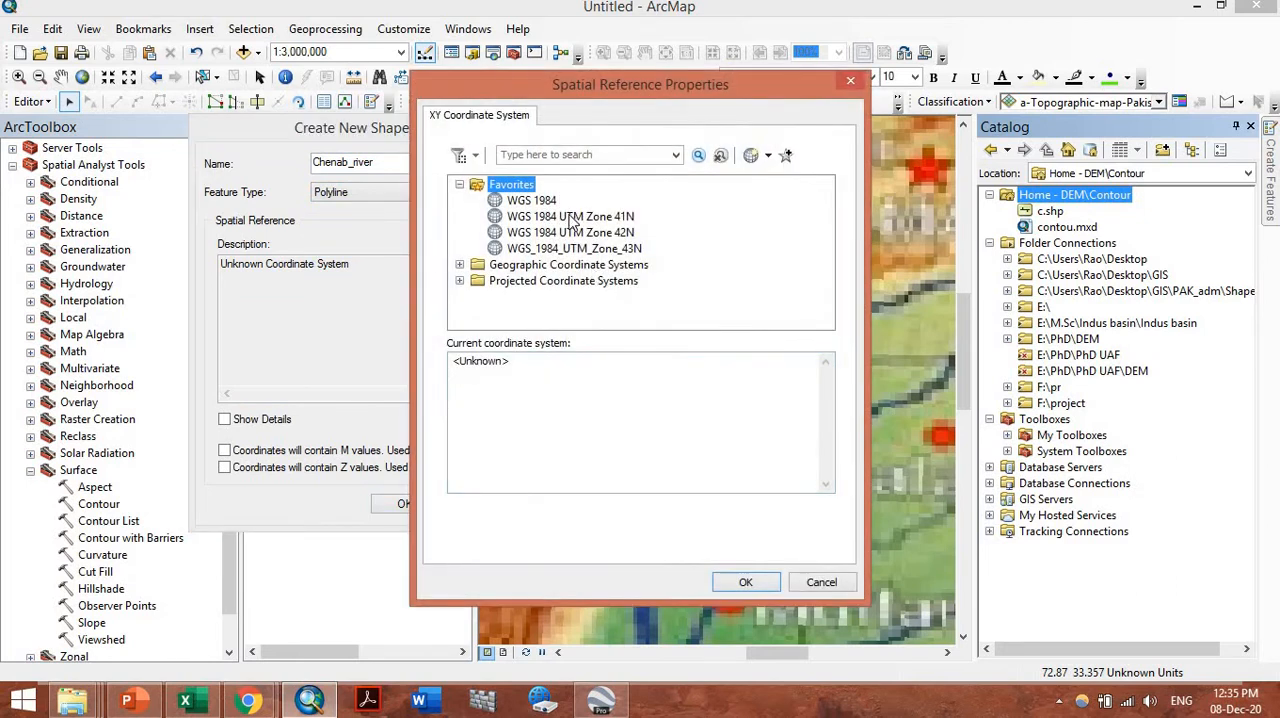
{"action": "left_click", "coordinate": [548, 200]}
{"action": "left_click", "coordinate": [742, 580]}
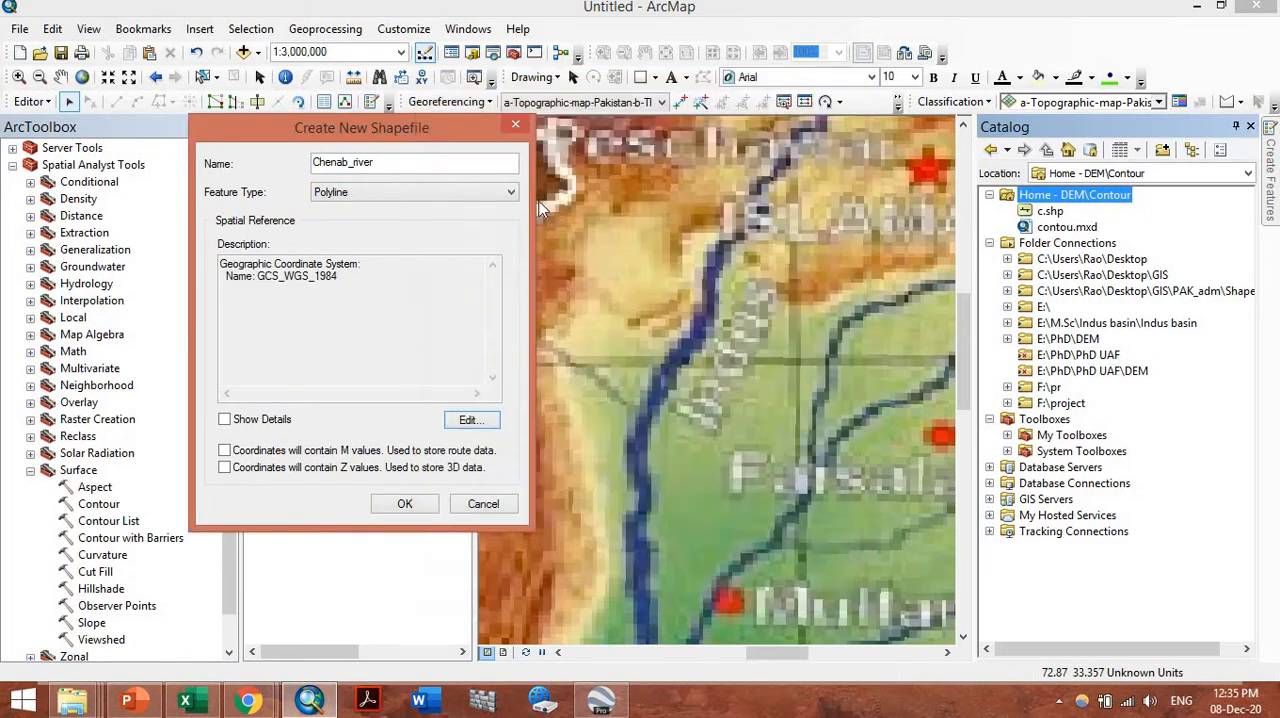
{"action": "left_click", "coordinate": [404, 503]}
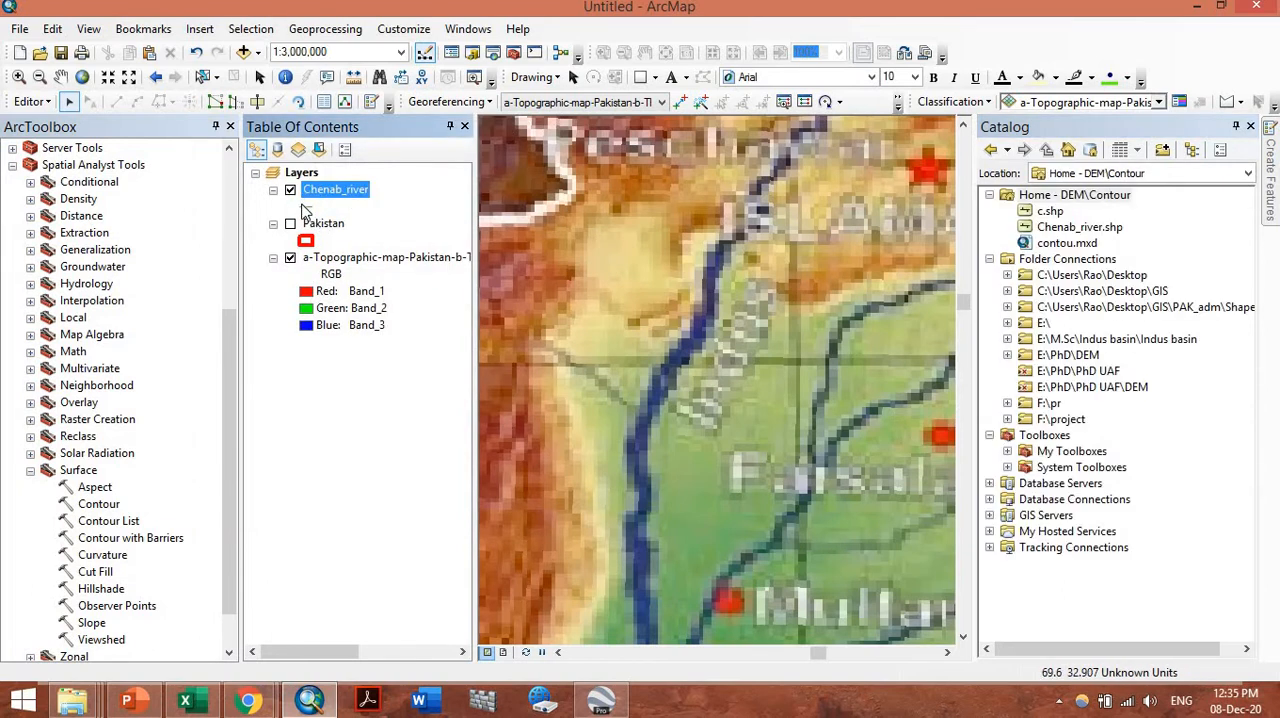
Apply the Highway line symbol to the Chenab_river layer
{"action": "left_click", "coordinate": [306, 207]}
{"action": "left_click", "coordinate": [456, 250]}
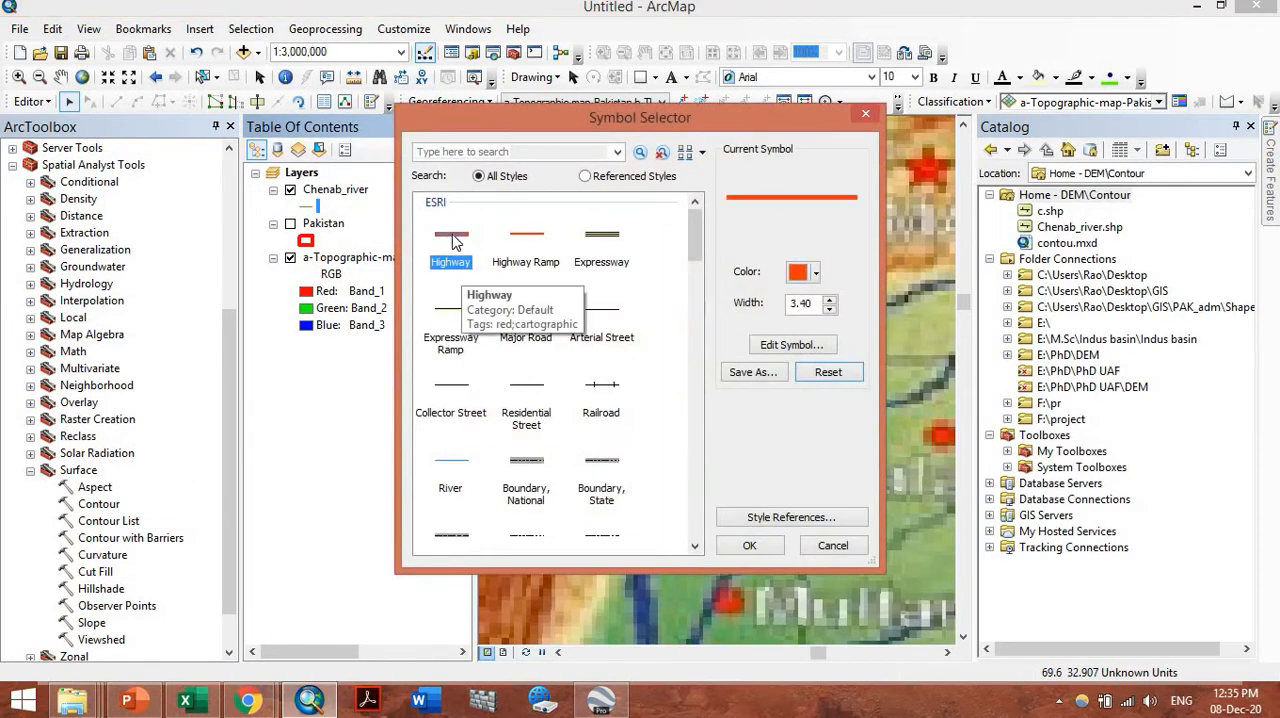
{"action": "left_click", "coordinate": [749, 546]}
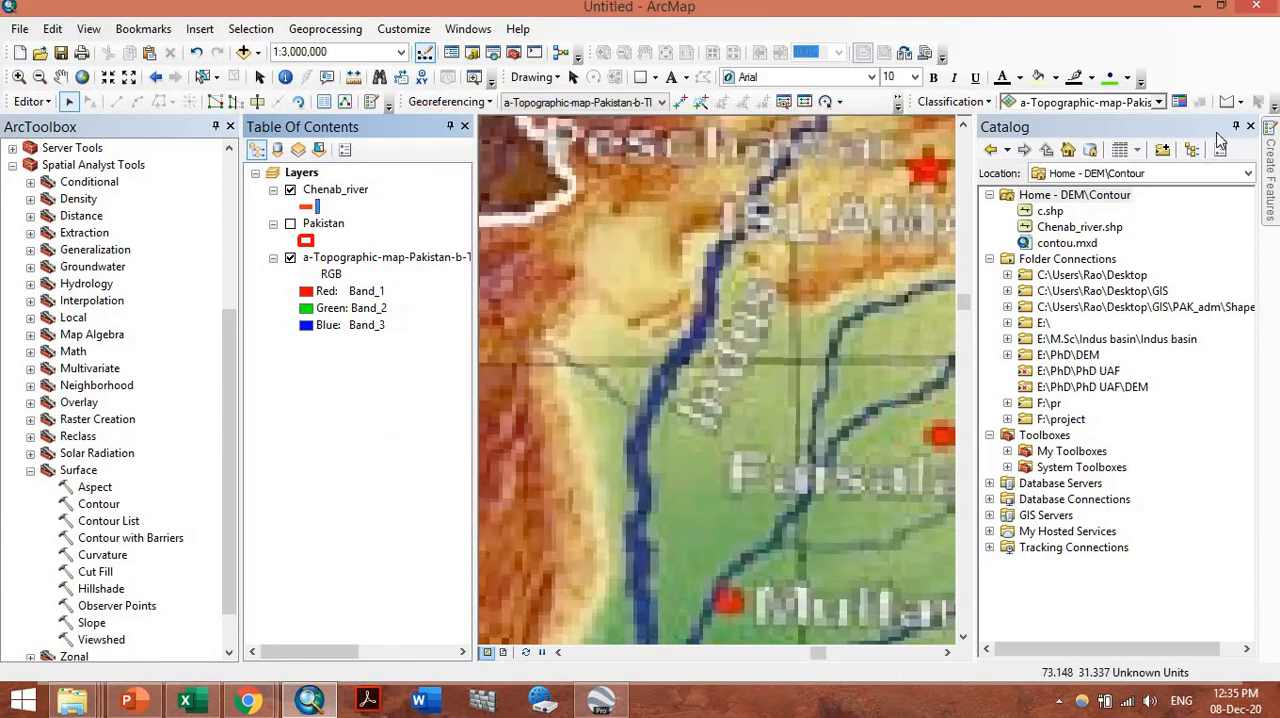
Stop the current edit session and start a new one on the Chenab_river layer
{"action": "mouse_move", "coordinate": [1270, 155]}
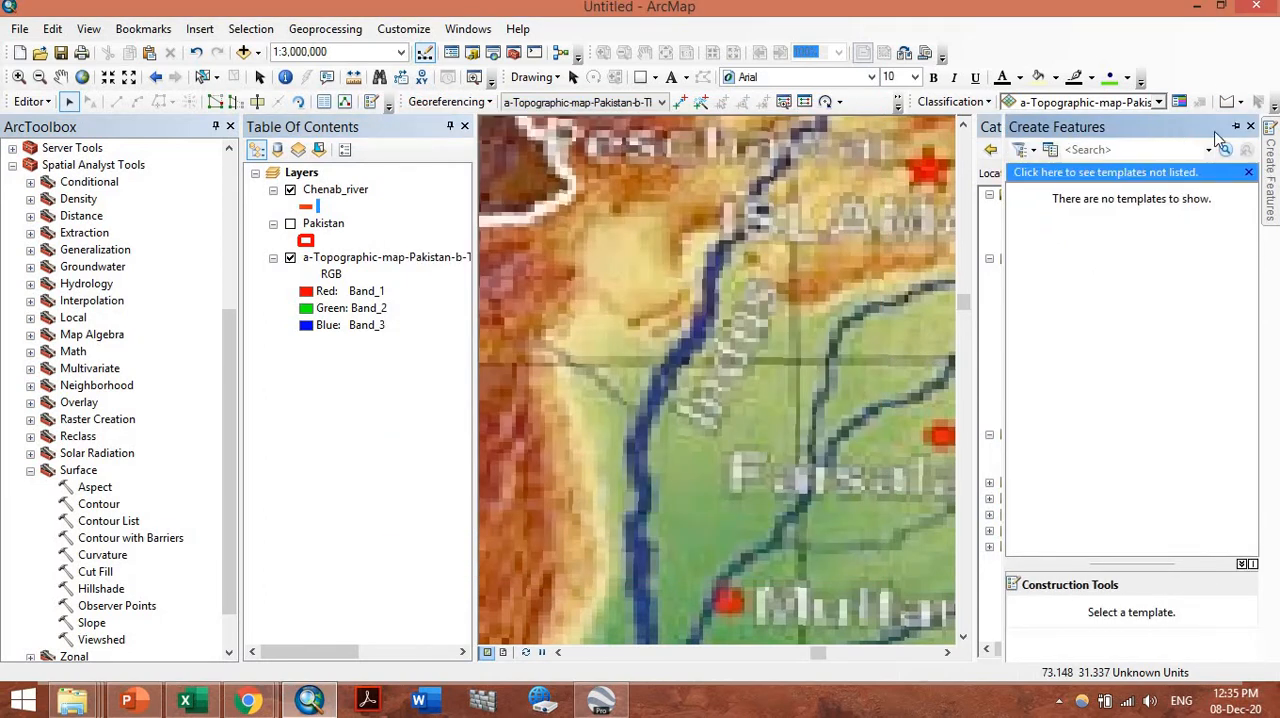
{"action": "left_click", "coordinate": [30, 101]}
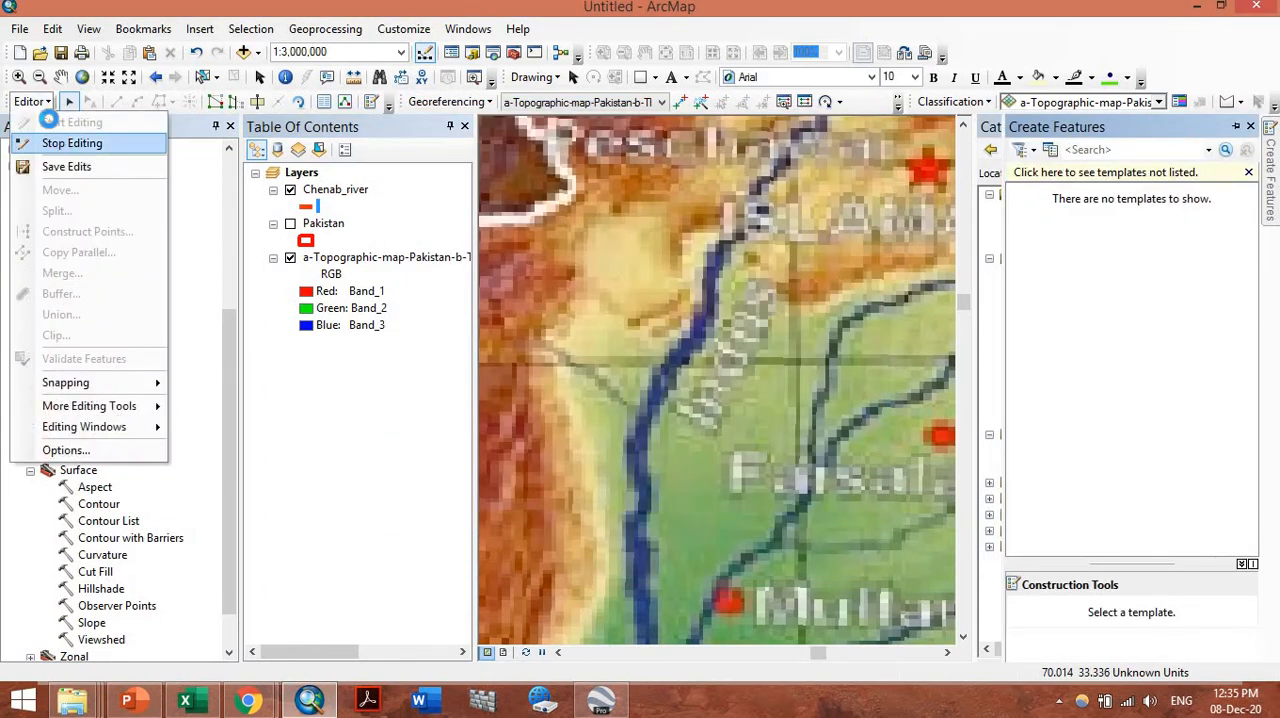
{"action": "left_click", "coordinate": [70, 143]}
{"action": "left_click", "coordinate": [30, 101]}
{"action": "left_click", "coordinate": [70, 122]}
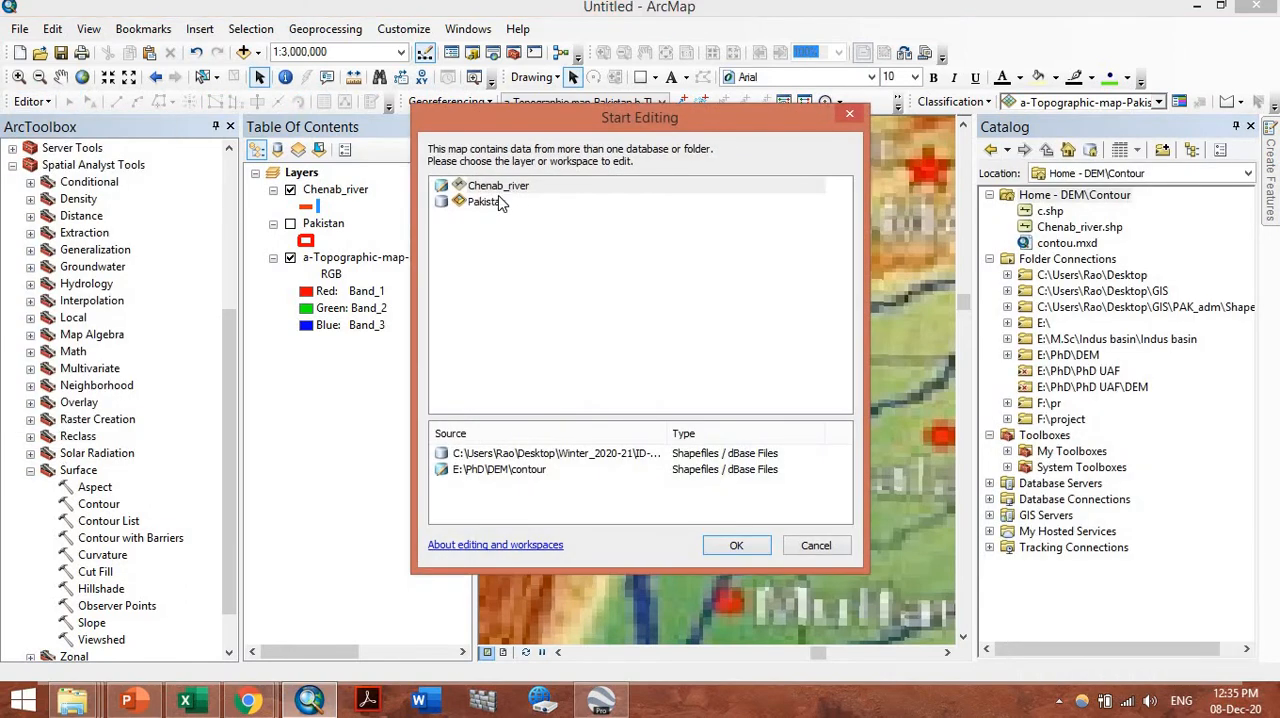
{"action": "left_click", "coordinate": [507, 189]}
{"action": "left_click", "coordinate": [740, 546]}
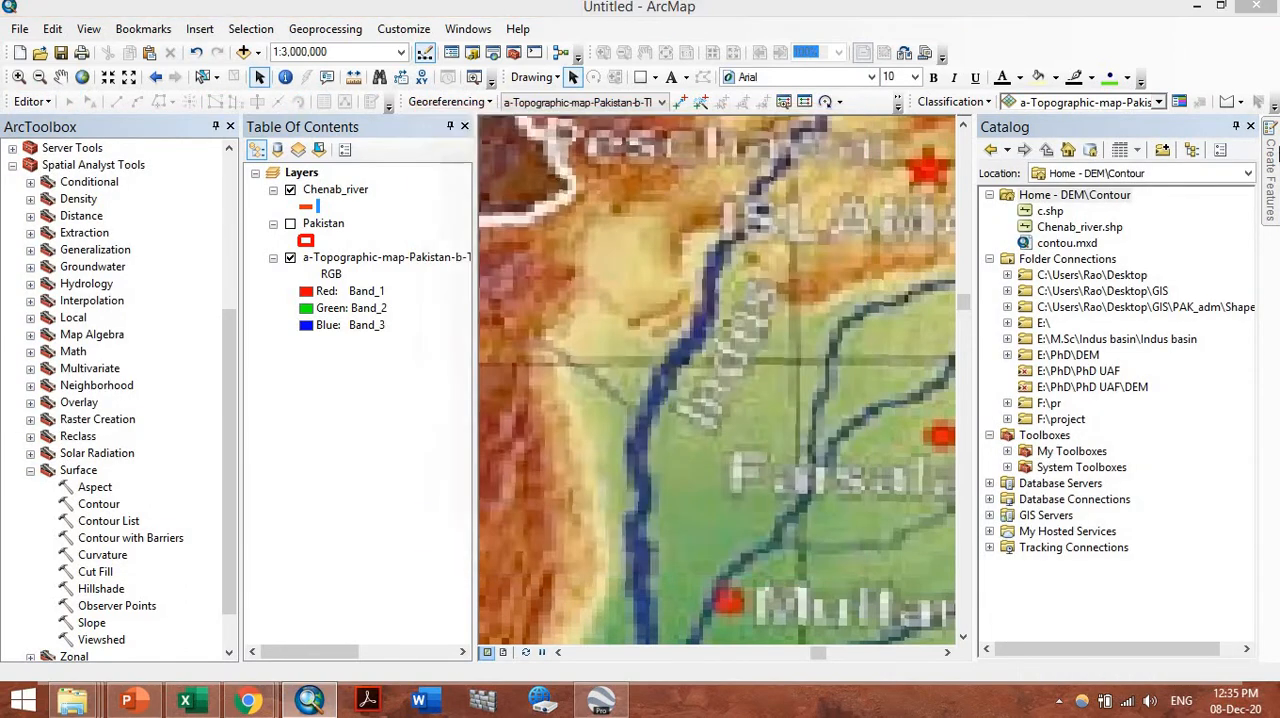
{"action": "left_click", "coordinate": [735, 550]}
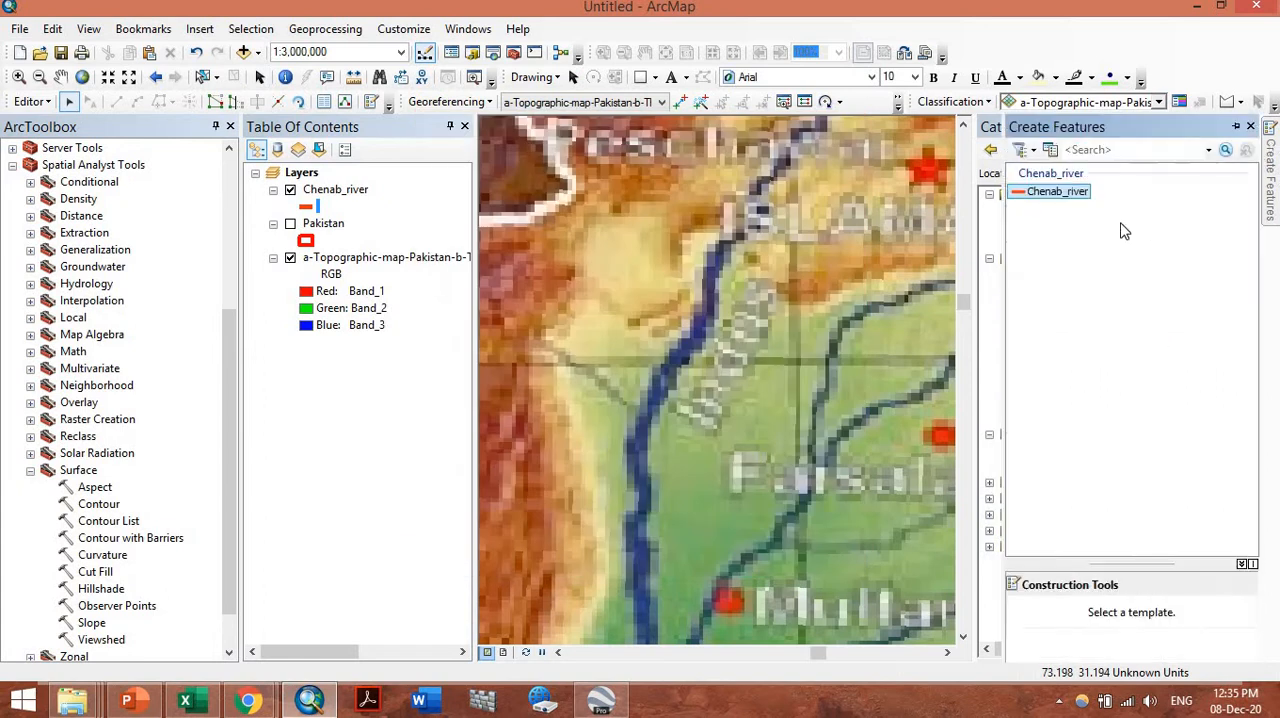
Close the Catalog window
{"action": "double_click", "coordinate": [981, 134]}
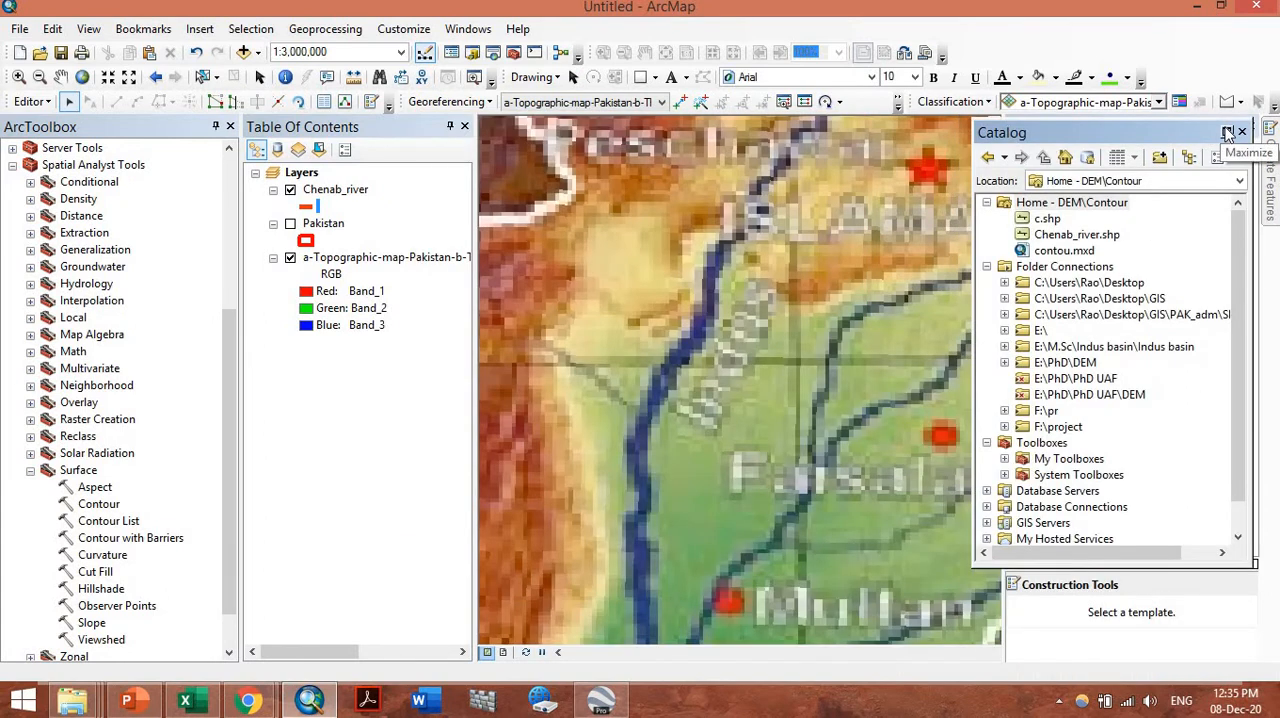
{"action": "left_click", "coordinate": [1228, 133]}
{"action": "left_click", "coordinate": [1271, 9]}
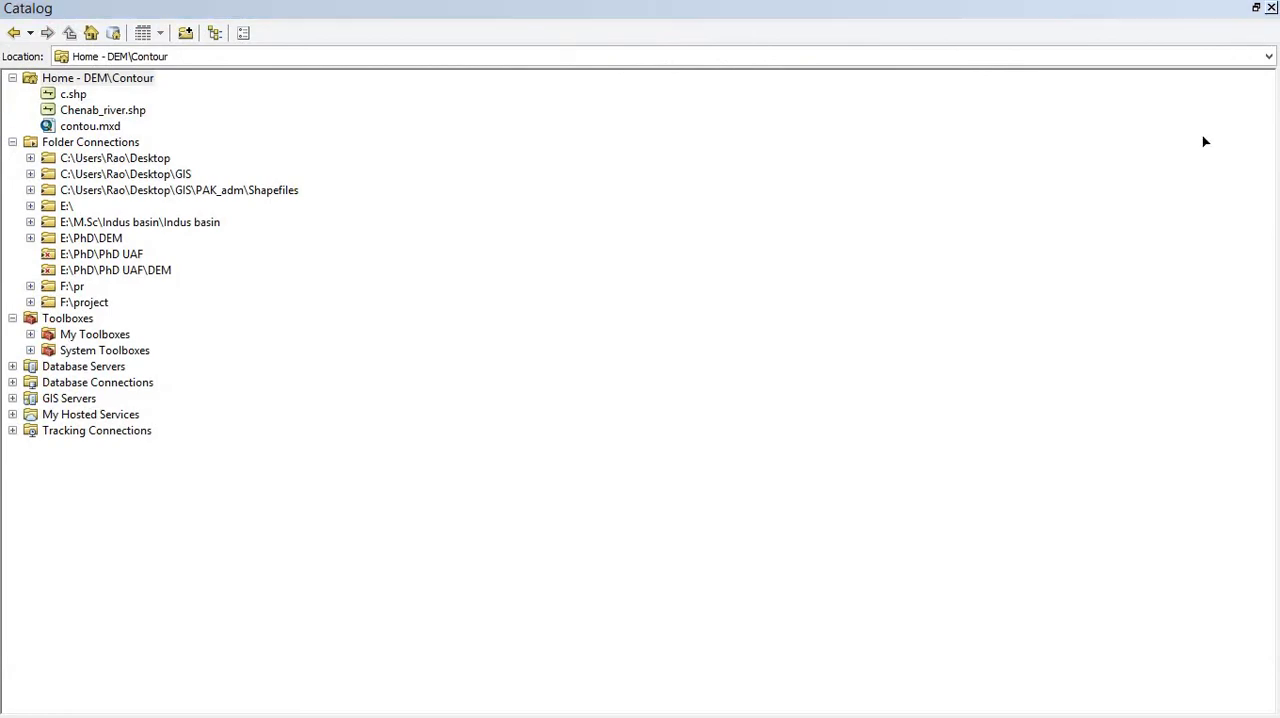
Start a Chenab_river line at the river's northeastern end near the border and trace its first bends southwest on the map
{"action": "left_click", "coordinate": [1085, 193]}
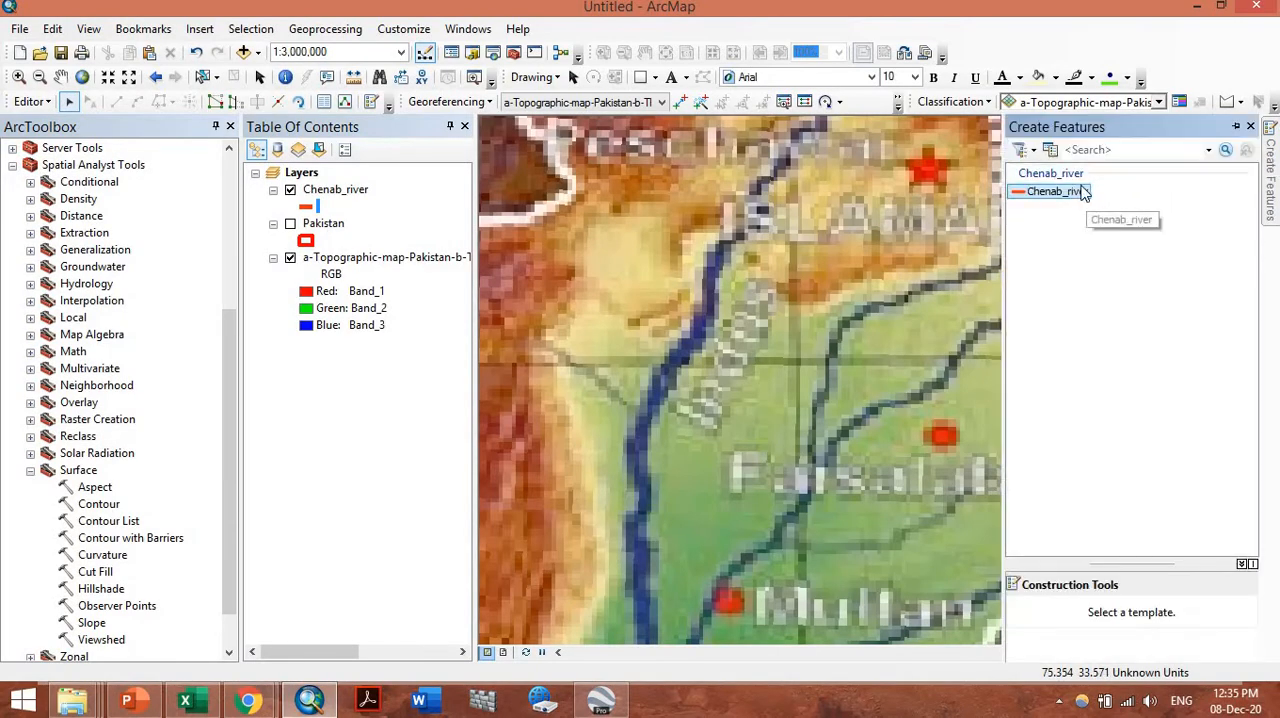
{"action": "scroll", "coordinate": [786, 321], "scroll_direction": "down", "scroll_amount": 2}
{"action": "scroll", "coordinate": [850, 285], "scroll_direction": "up", "scroll_amount": 3}
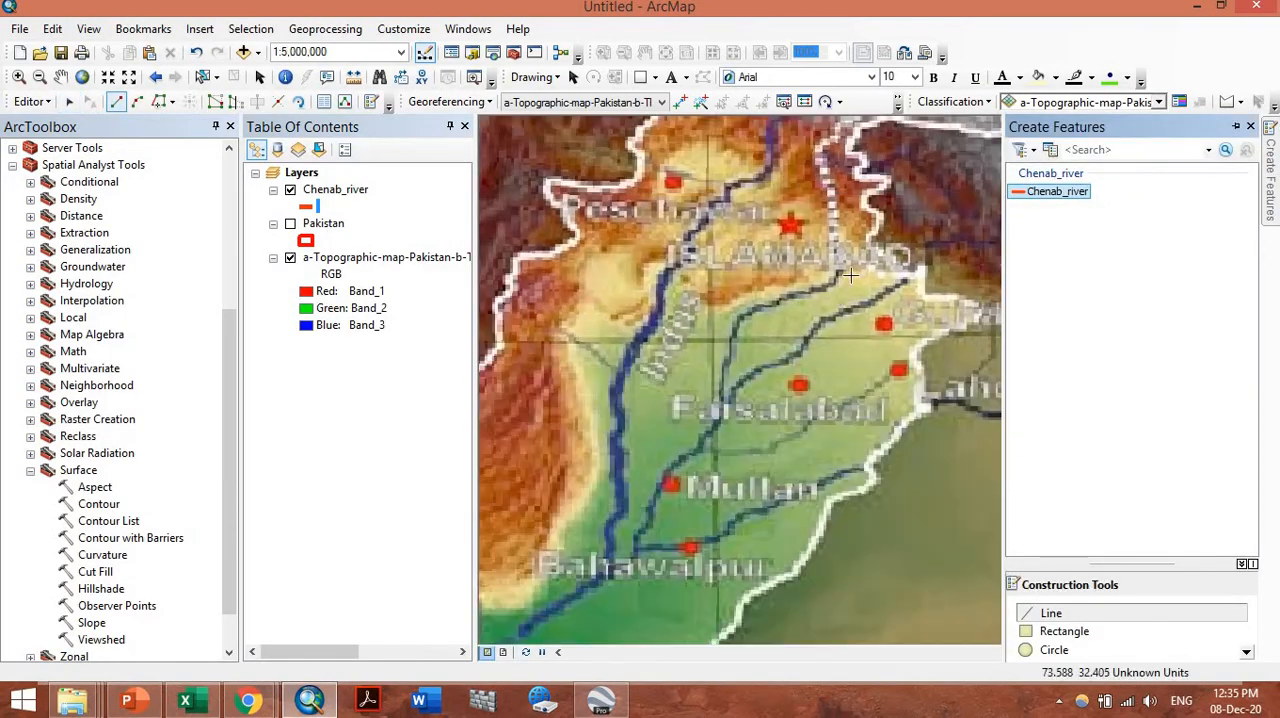
{"action": "scroll", "coordinate": [914, 270], "scroll_direction": "up", "scroll_amount": 1}
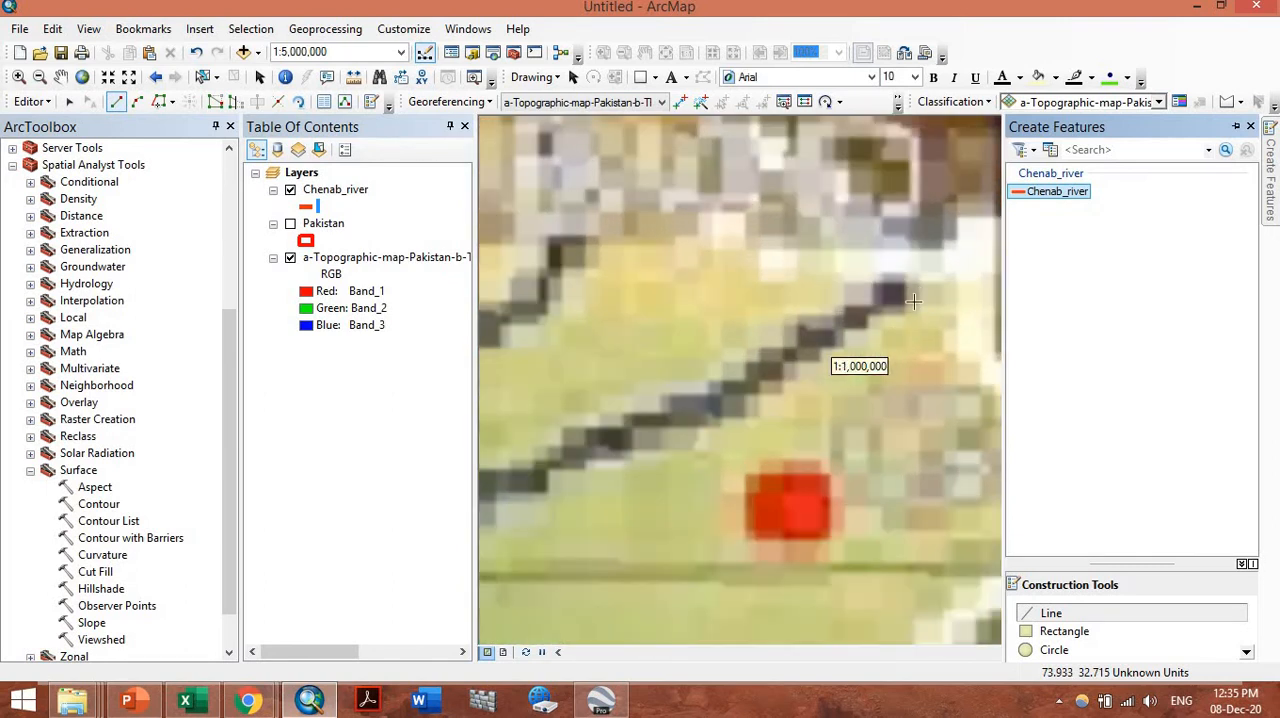
{"action": "scroll", "coordinate": [897, 310], "scroll_direction": "up", "scroll_amount": 1}
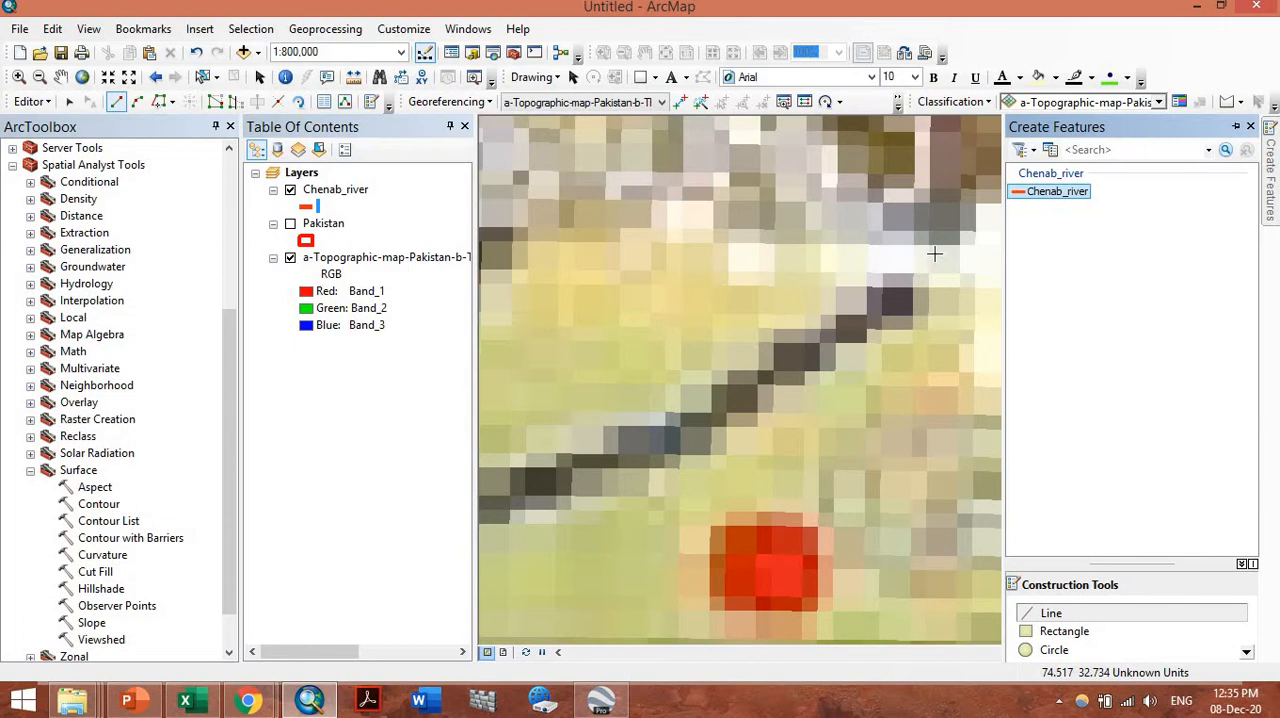
{"action": "left_click", "coordinate": [934, 254]}
{"action": "left_click", "coordinate": [872, 316]}
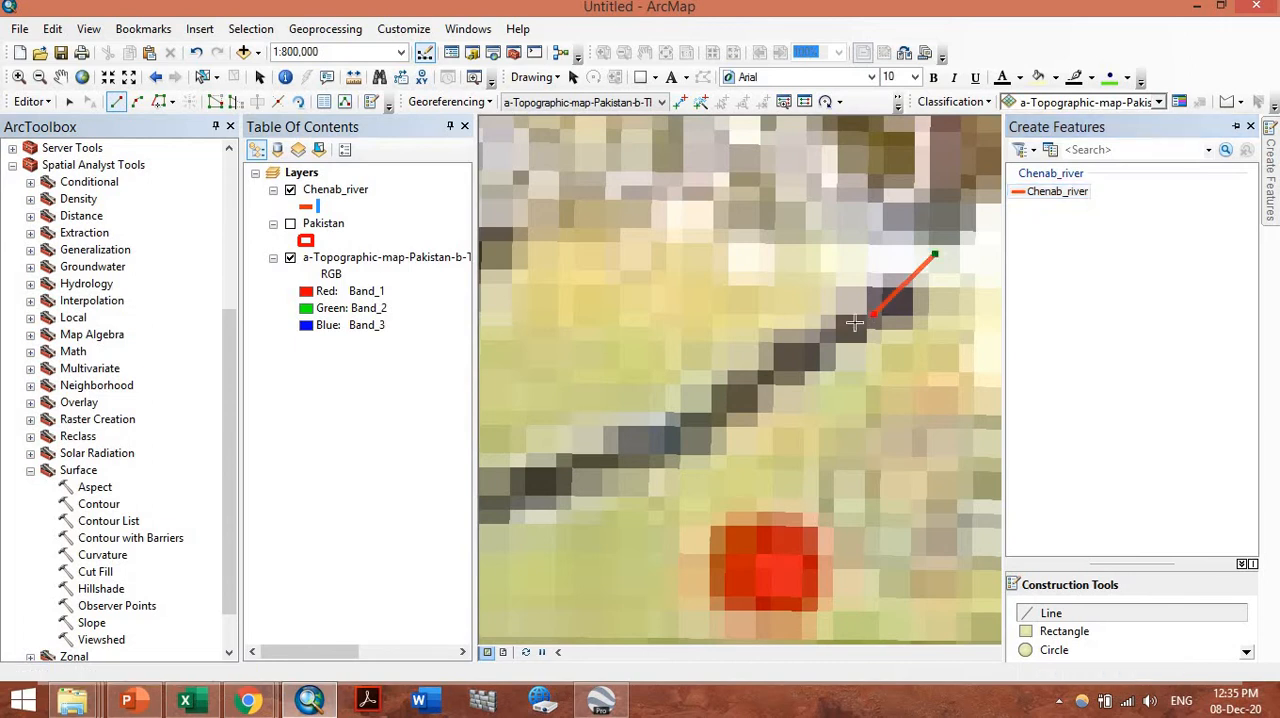
{"action": "left_click", "coordinate": [812, 349]}
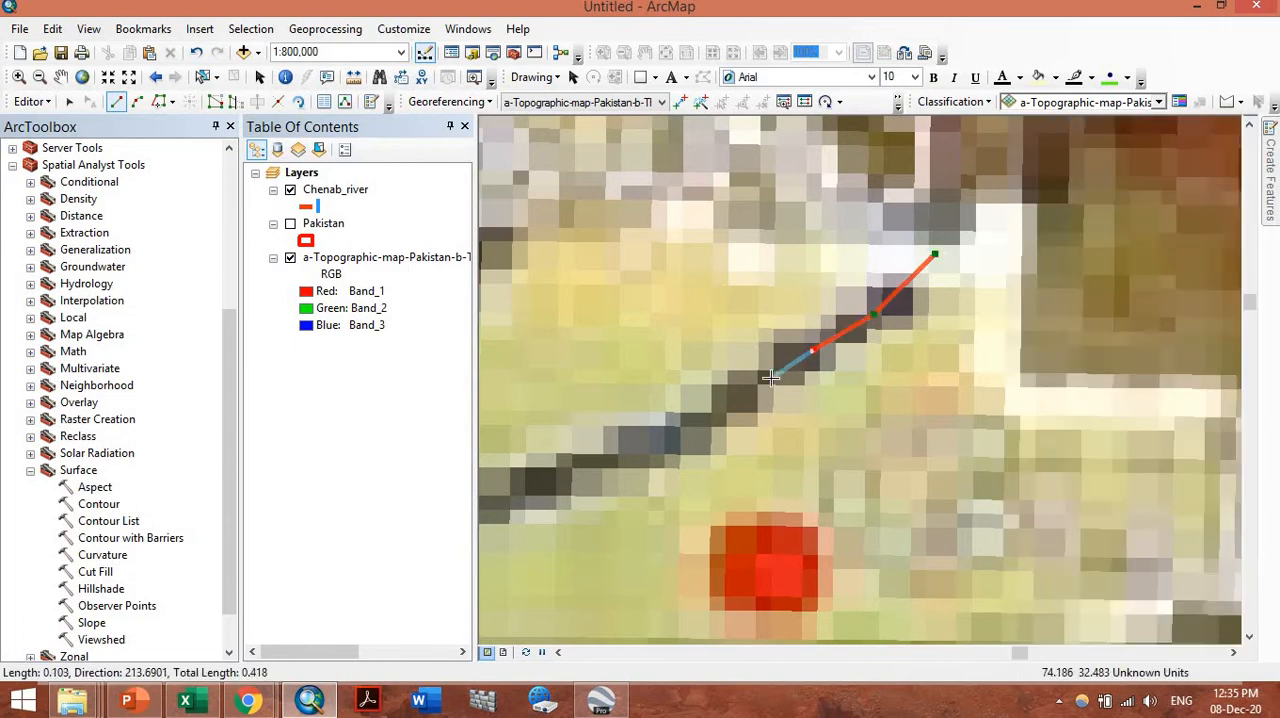
{"action": "left_click", "coordinate": [766, 376]}
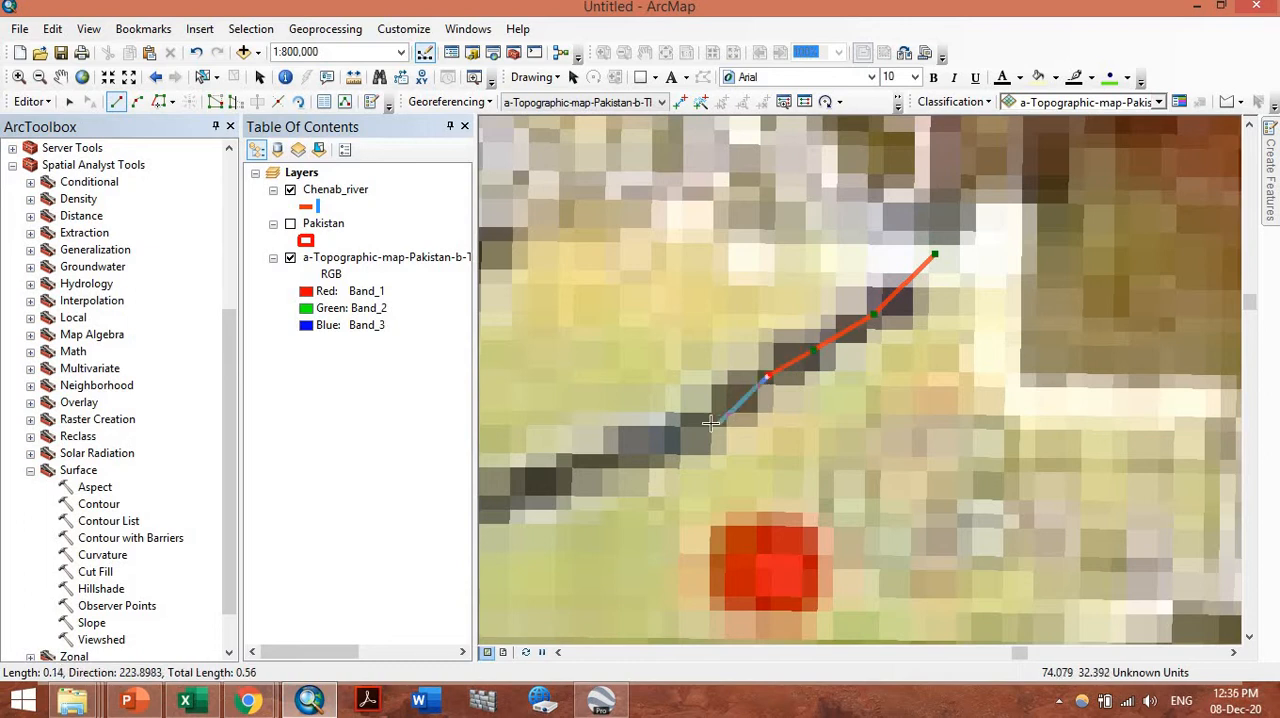
{"action": "left_click", "coordinate": [703, 424]}
{"action": "left_click", "coordinate": [651, 449]}
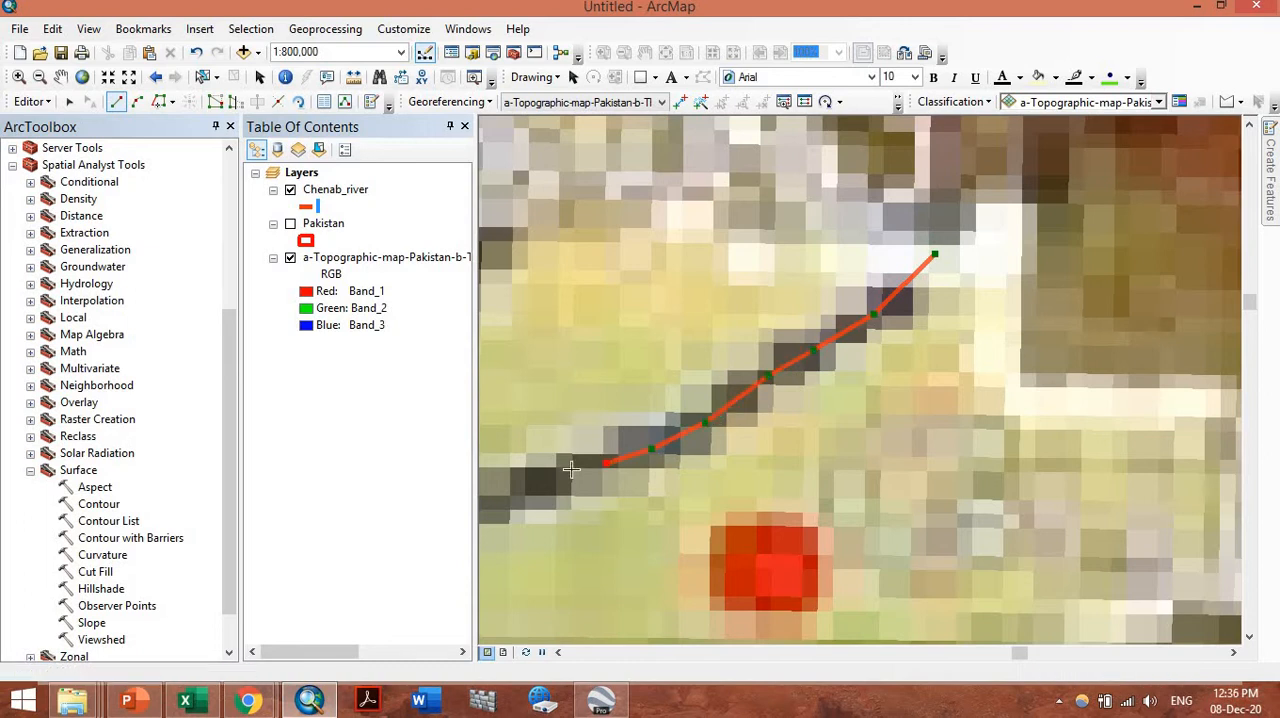
{"action": "left_click", "coordinate": [604, 463]}
Continue the river line southwest through the sharp bend to the stretch northwest of the Faisalabad marker
{"action": "scroll", "coordinate": [1013, 277], "scroll_direction": "down", "scroll_amount": 4}
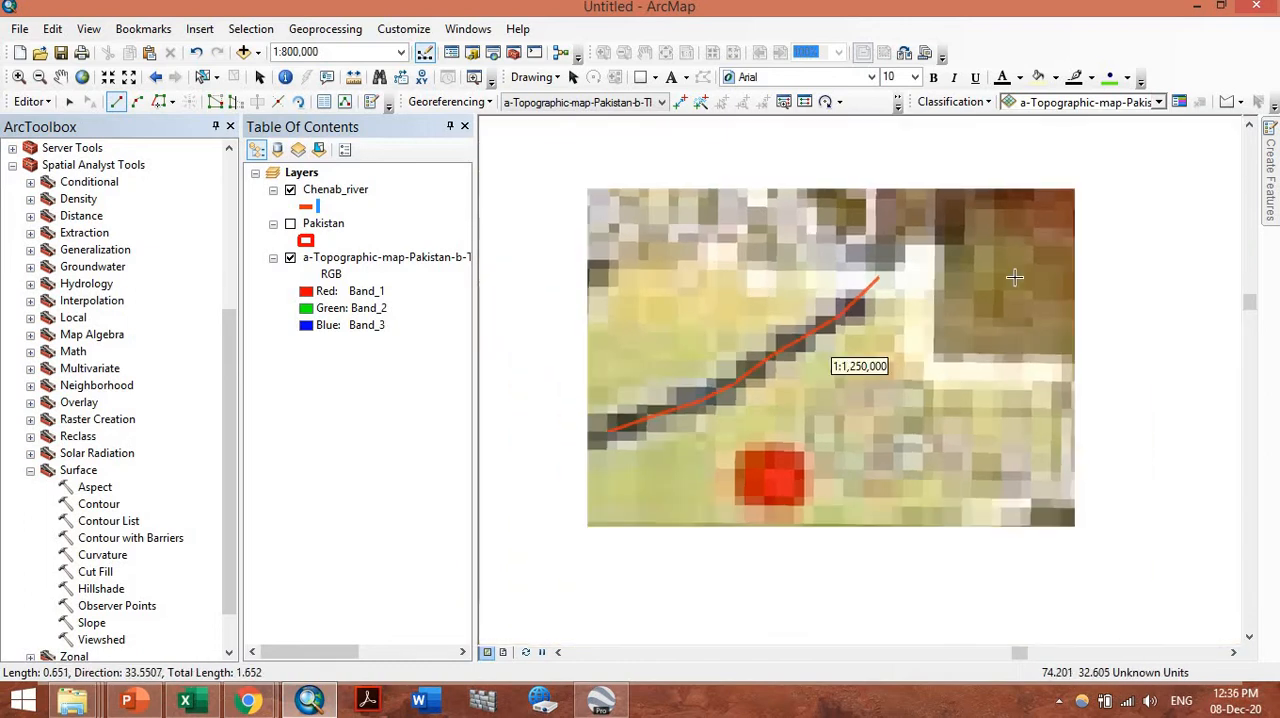
{"action": "scroll", "coordinate": [683, 390], "scroll_direction": "up", "scroll_amount": 2}
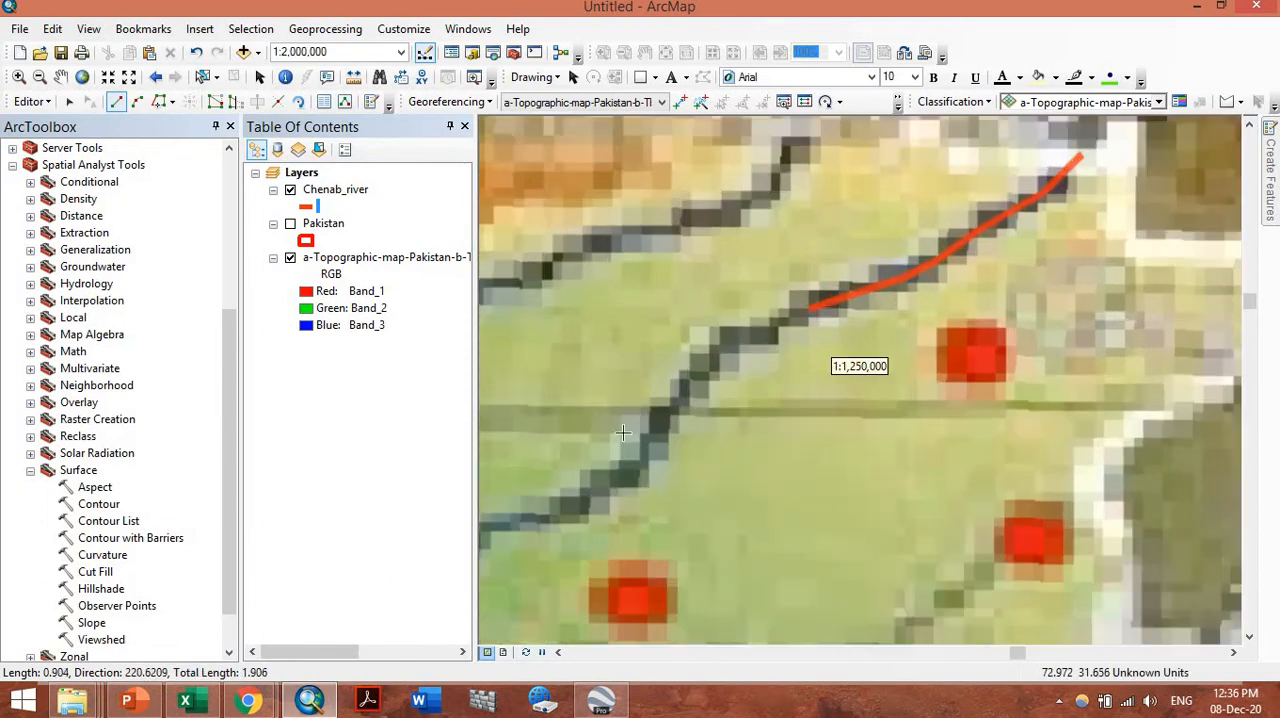
{"action": "left_click", "coordinate": [764, 330]}
{"action": "left_click", "coordinate": [718, 343]}
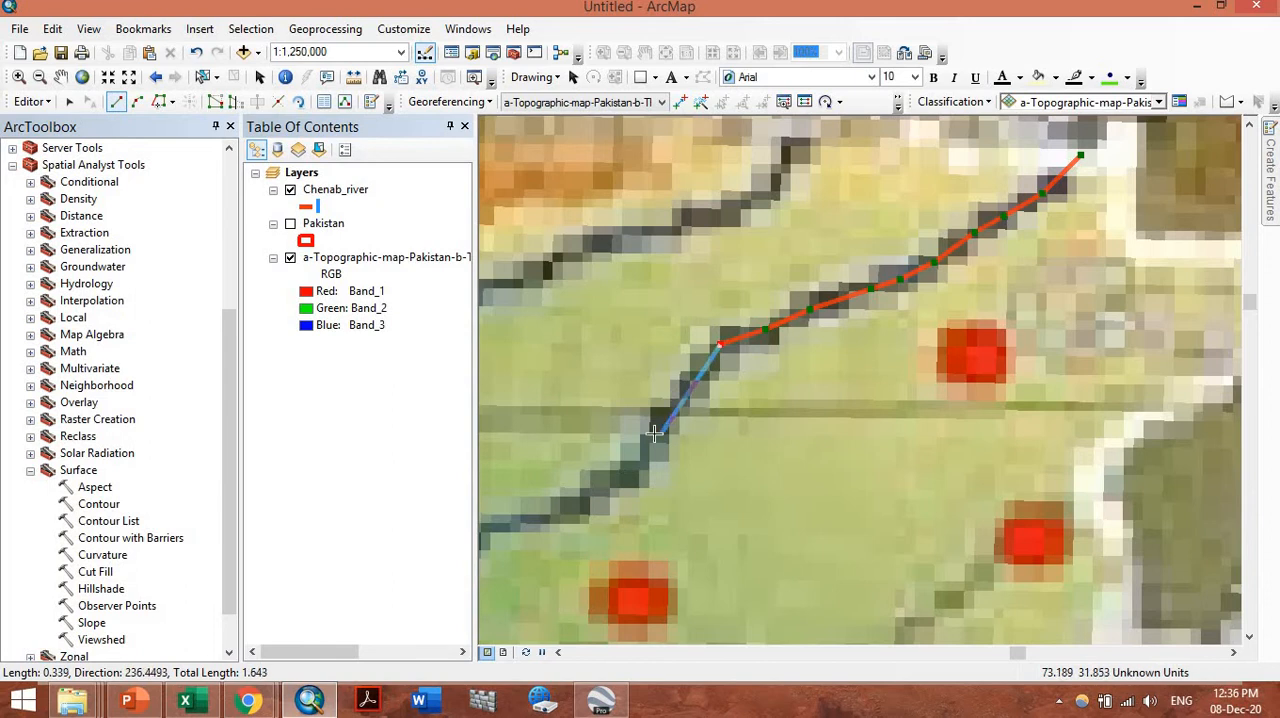
{"action": "left_click", "coordinate": [653, 434]}
{"action": "left_click", "coordinate": [631, 484]}
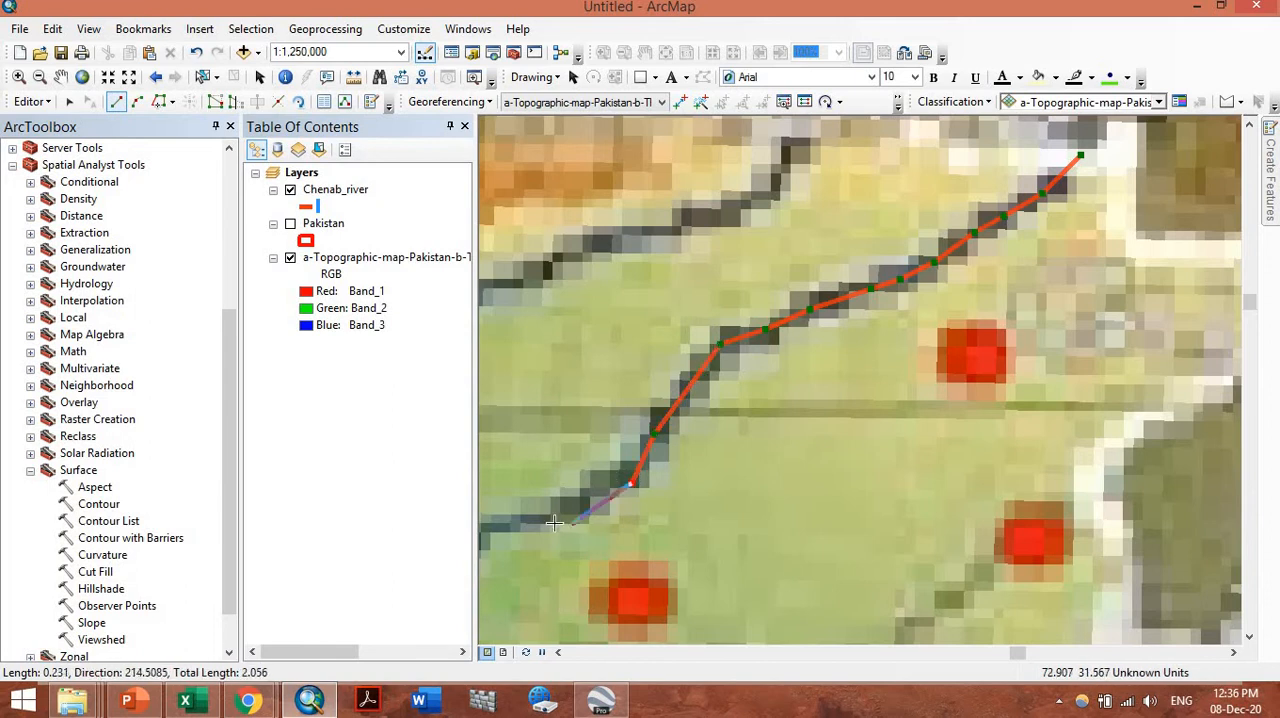
{"action": "left_click", "coordinate": [593, 486]}
{"action": "left_click", "coordinate": [565, 515]}
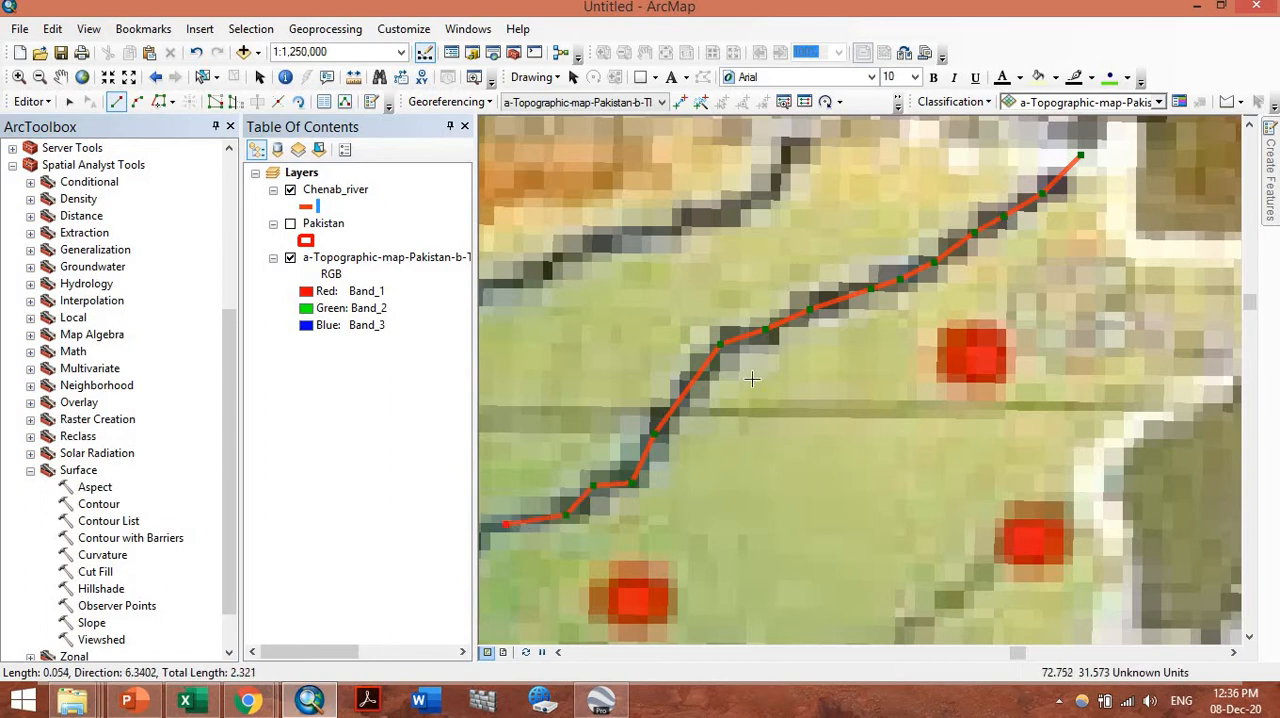
Extend the river line past Faisalabad, through the tributary junction, and down along the west side of the Multan marker
{"action": "scroll", "coordinate": [797, 377], "scroll_direction": "up", "scroll_amount": 2}
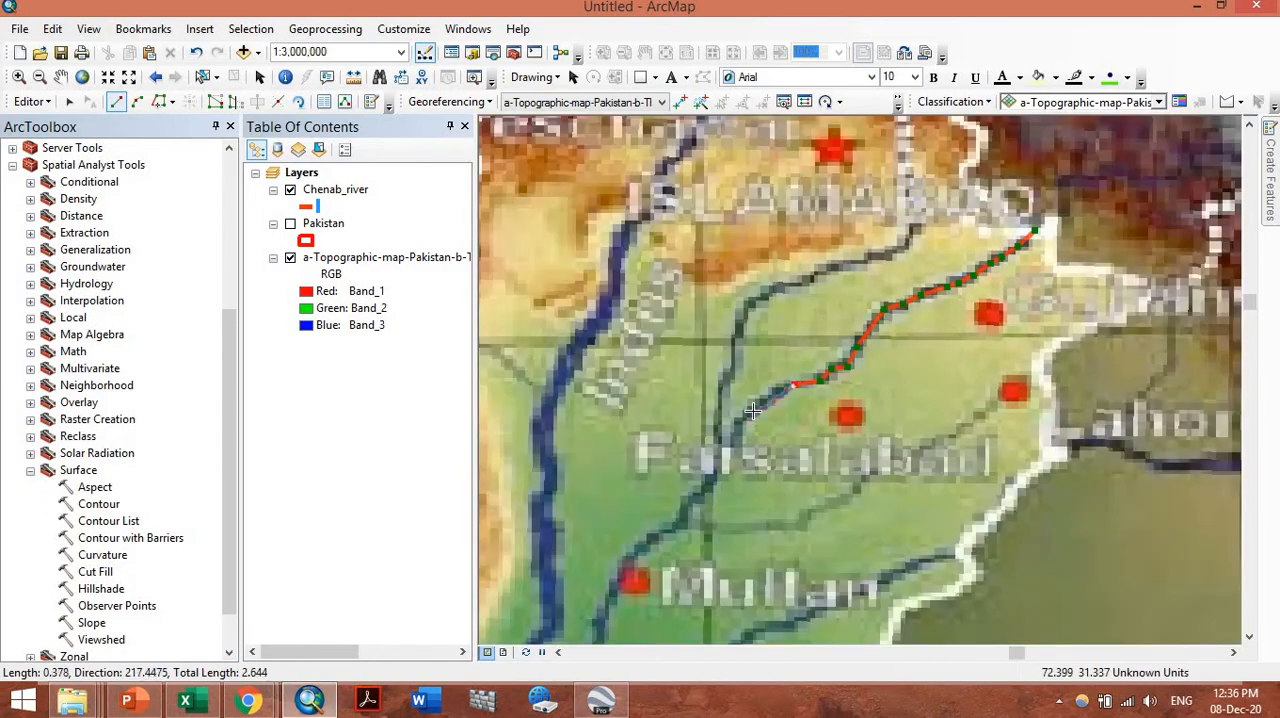
{"action": "left_click", "coordinate": [718, 462]}
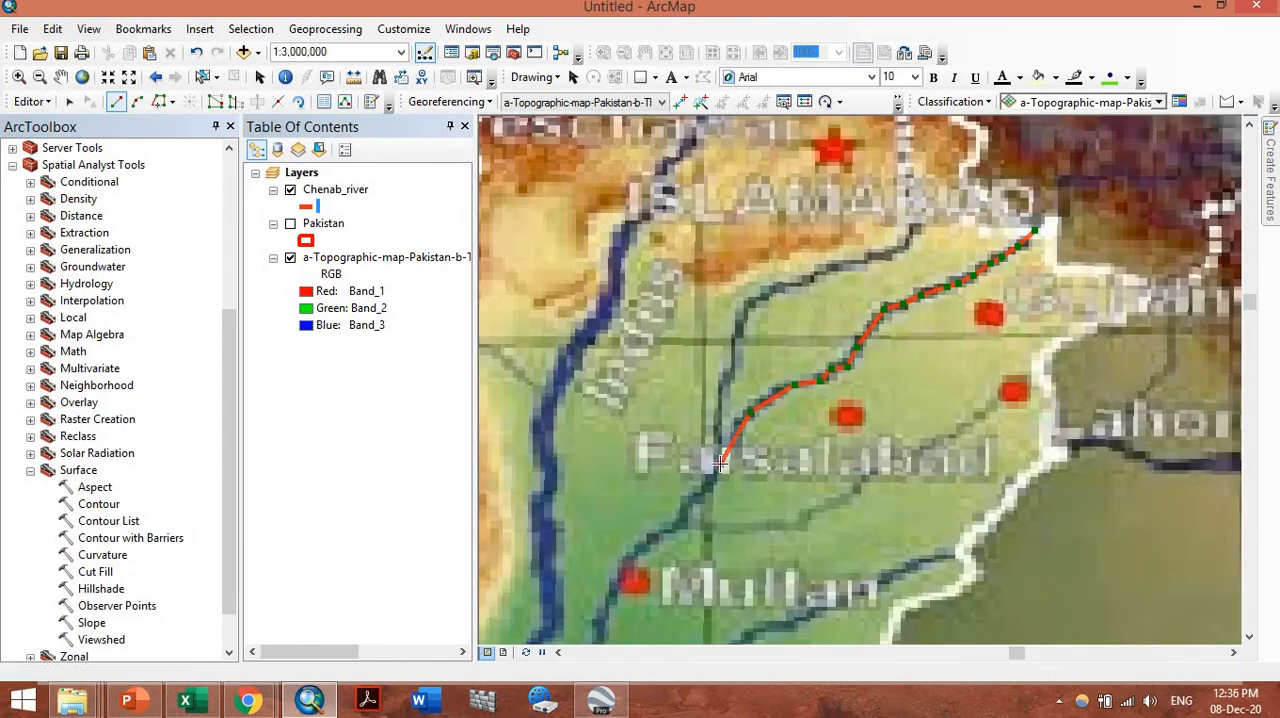
{"action": "left_click", "coordinate": [681, 514]}
{"action": "left_click", "coordinate": [645, 547]}
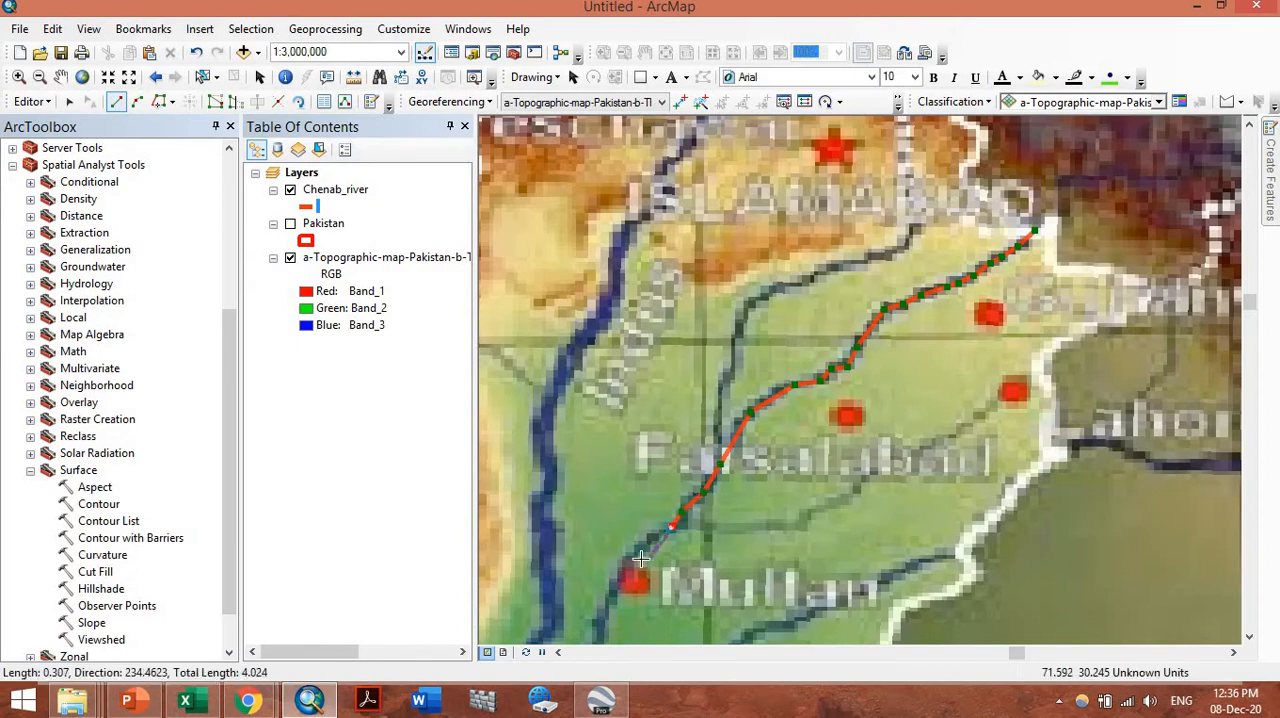
{"action": "left_click", "coordinate": [631, 560]}
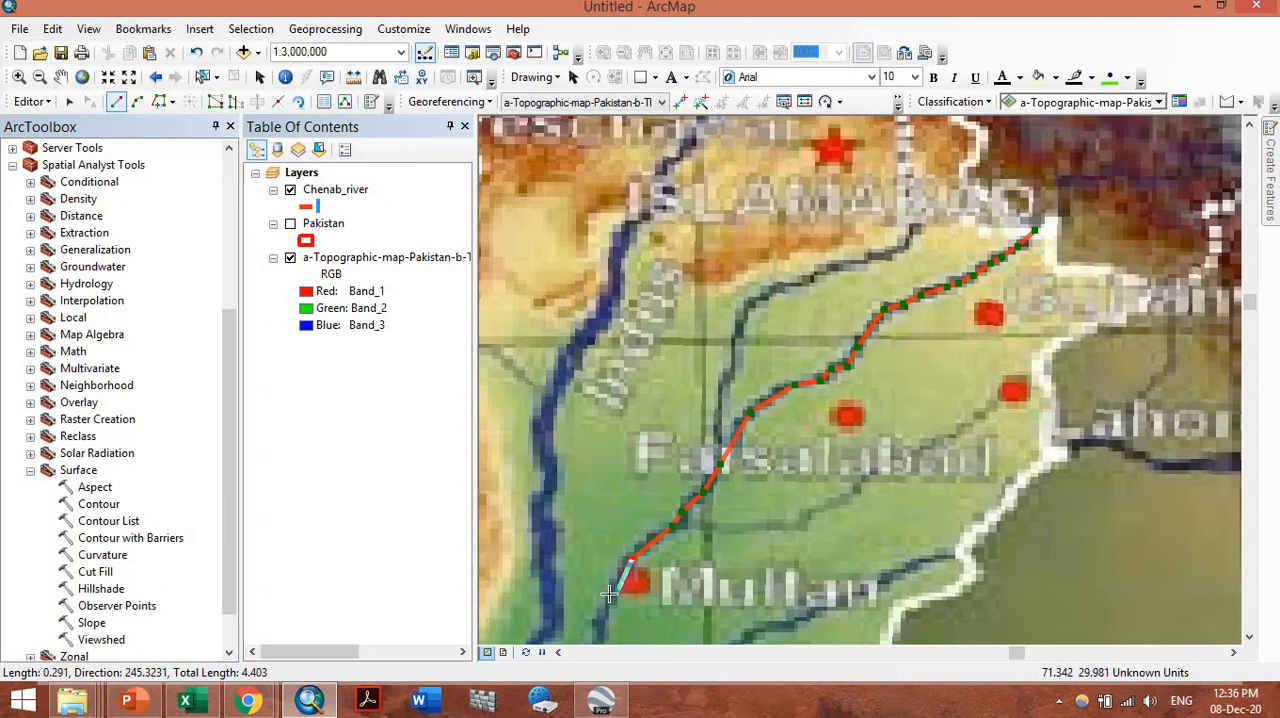
{"action": "left_click", "coordinate": [609, 593]}
{"action": "left_click", "coordinate": [600, 630]}
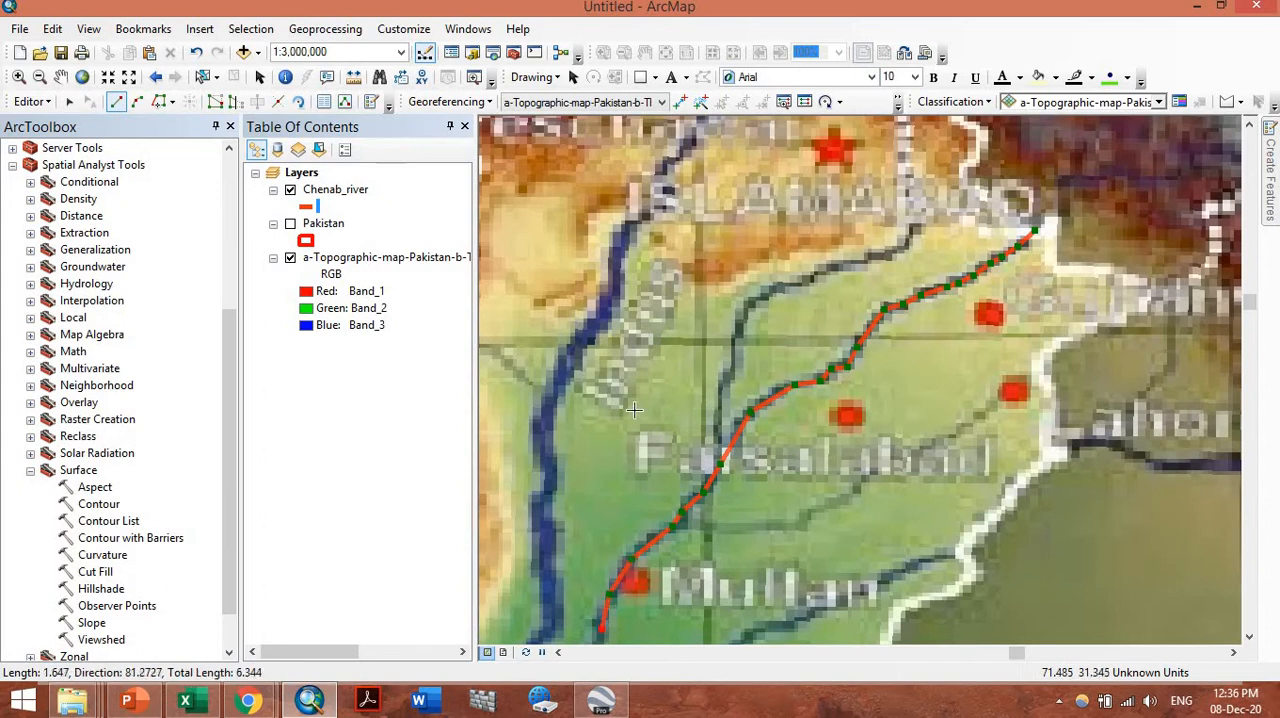
Trace the last stretch of the river from below Multan to the Indus near Bahawalpur and finish the line
{"action": "scroll", "coordinate": [634, 409], "scroll_direction": "up", "scroll_amount": 1}
{"action": "scroll", "coordinate": [595, 555], "scroll_direction": "down", "scroll_amount": 1}
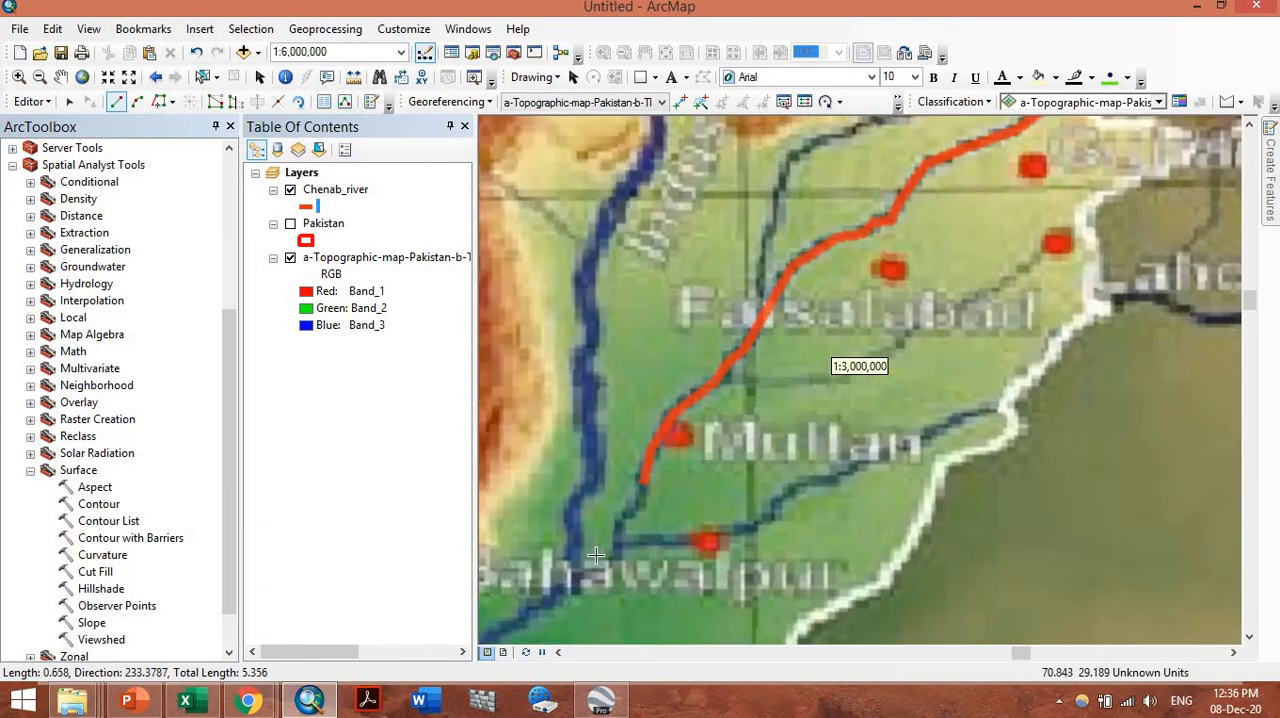
{"action": "scroll", "coordinate": [595, 555], "scroll_direction": "down", "scroll_amount": 1}
{"action": "left_click", "coordinate": [672, 462]}
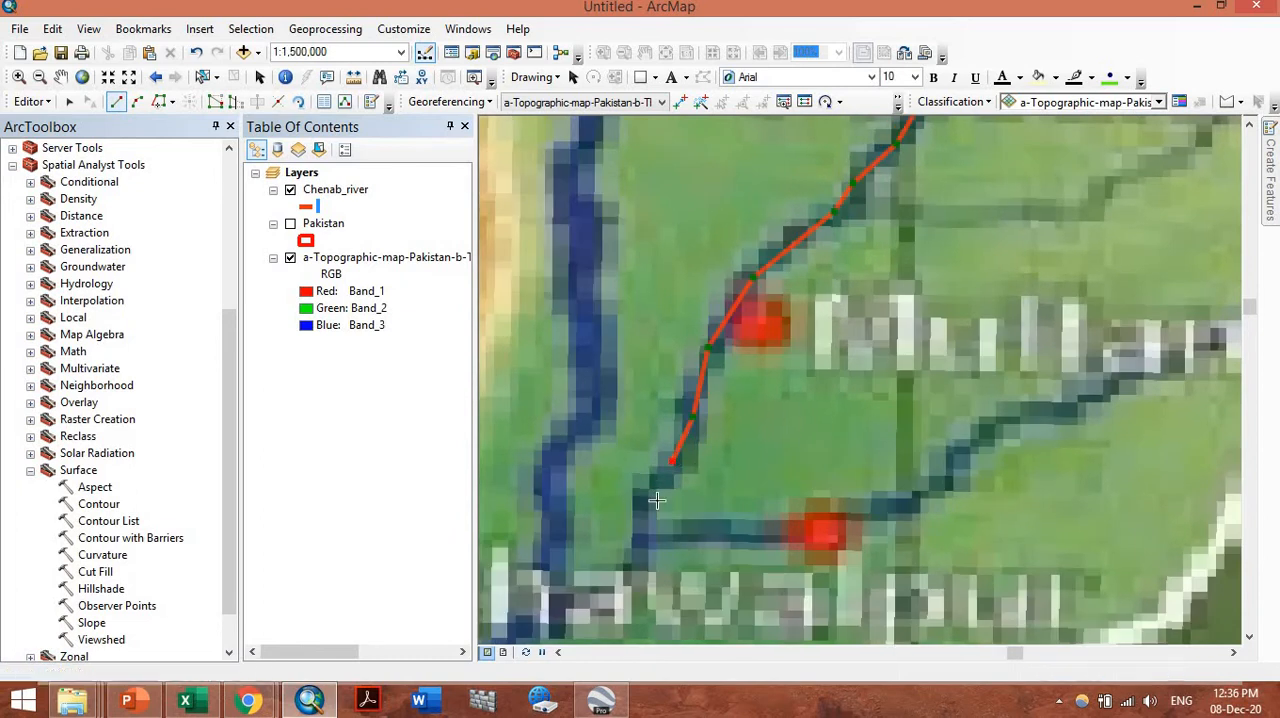
{"action": "left_click", "coordinate": [642, 507]}
{"action": "left_click", "coordinate": [641, 554]}
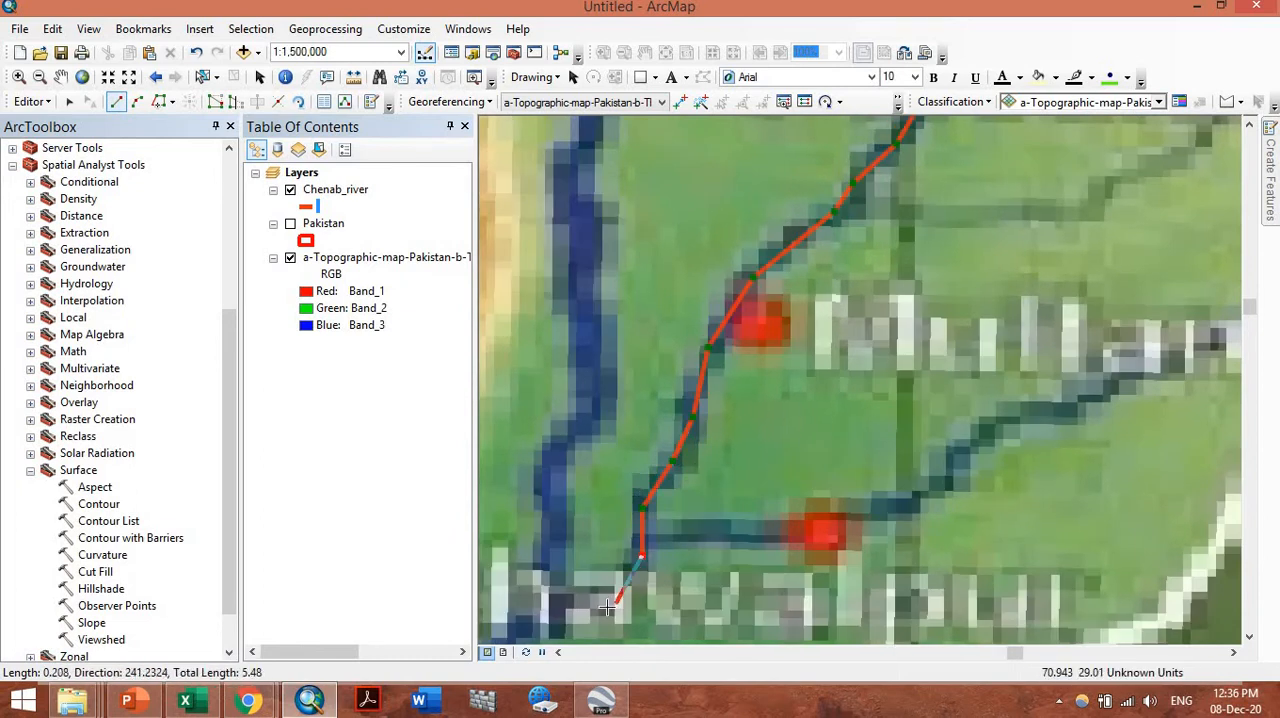
{"action": "left_click", "coordinate": [598, 600]}
{"action": "left_click", "coordinate": [531, 619]}
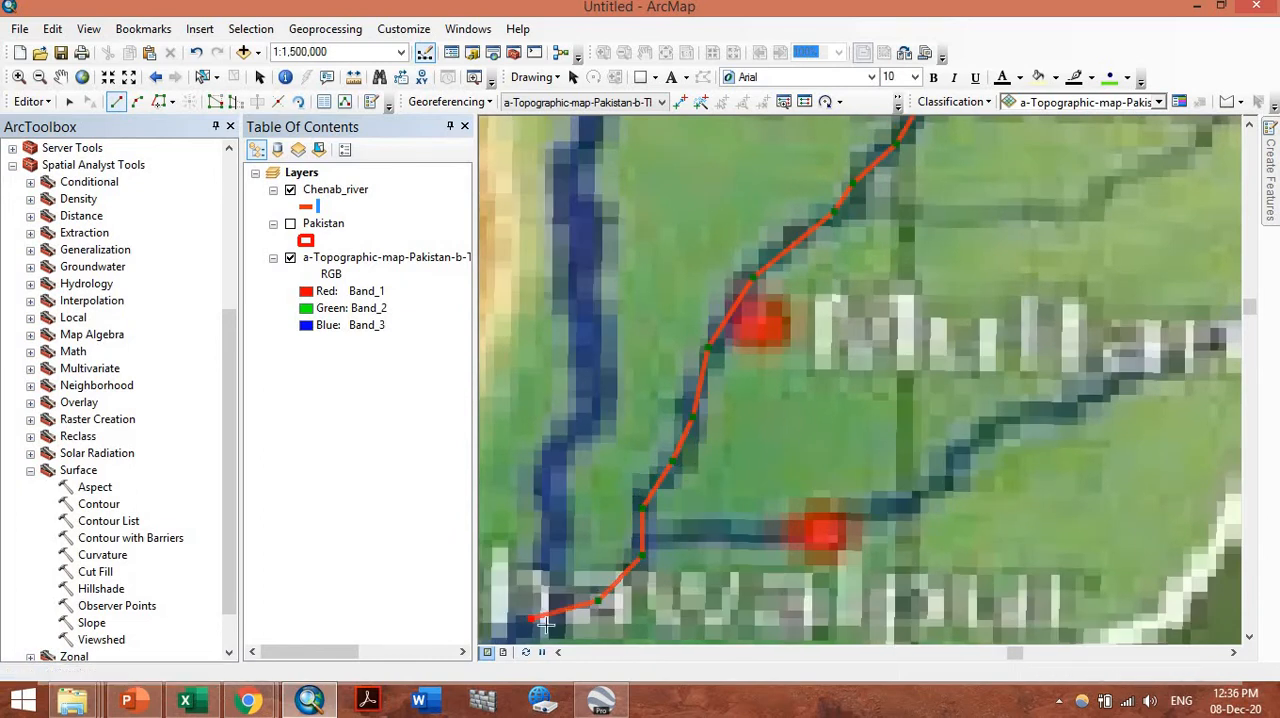
{"action": "key", "text": "F2"}
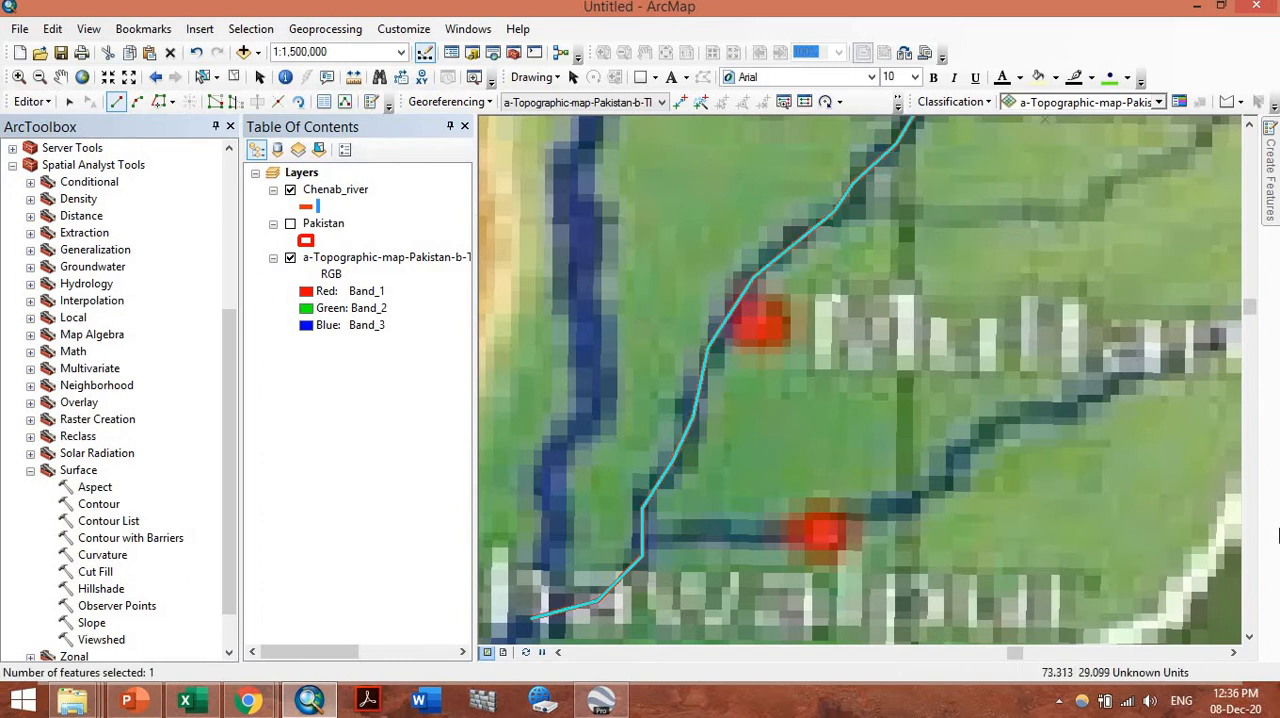
Stop the edit session and save the edits to the Chenab_river layer
{"action": "left_click", "coordinate": [31, 101]}
{"action": "left_click", "coordinate": [60, 129]}
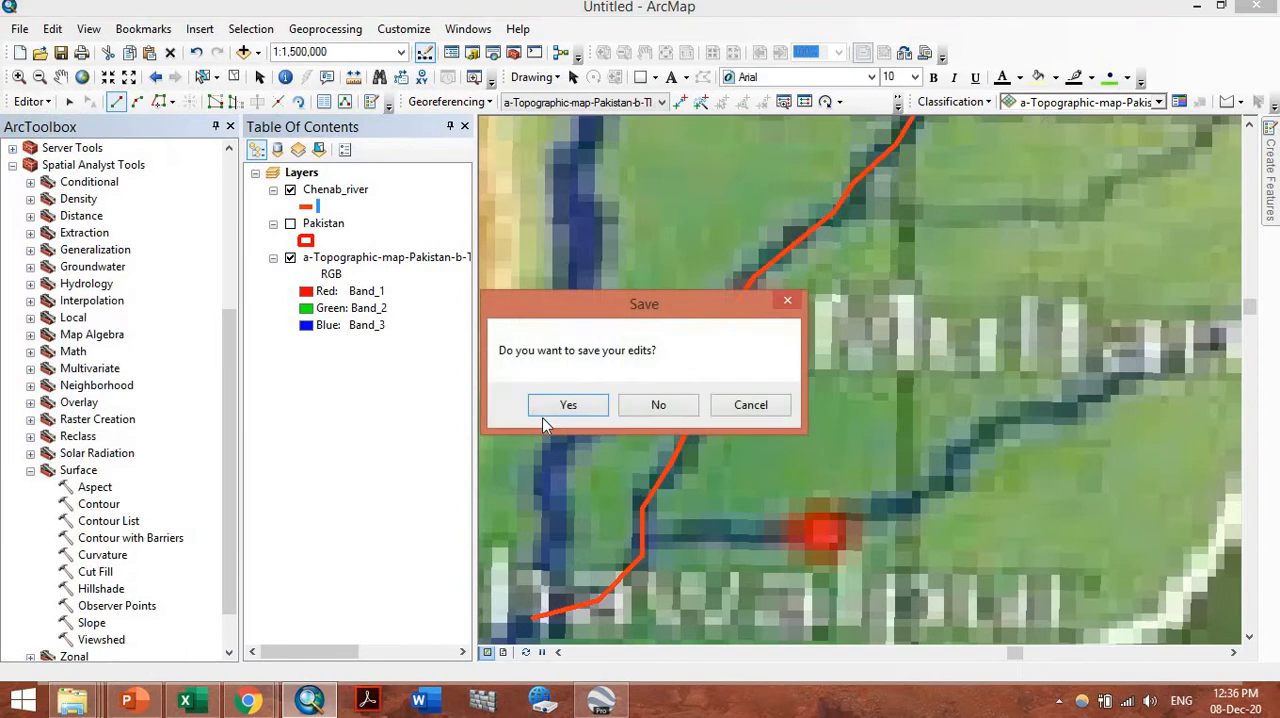
{"action": "left_click", "coordinate": [548, 405]}
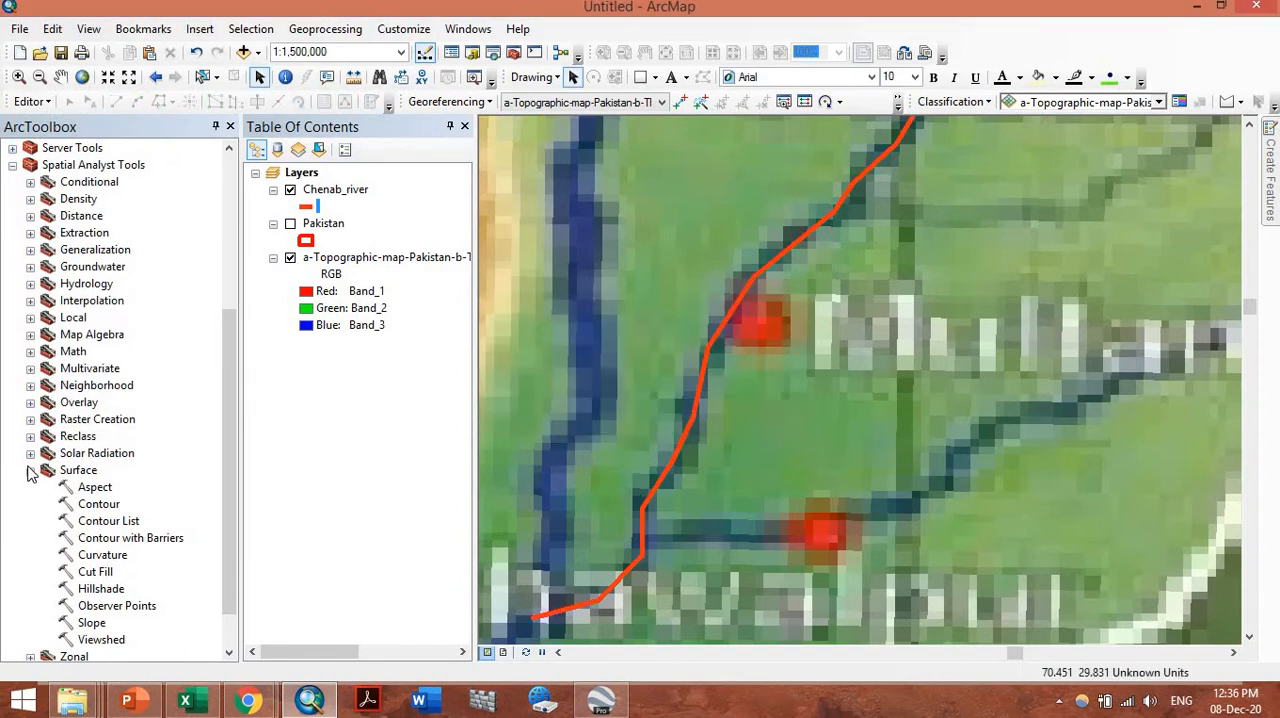
Open the Layer To KML conversion tool, choose the Chenab_river layer as input and browse for the output file location
{"action": "scroll", "coordinate": [172, 364], "scroll_direction": "up", "scroll_amount": 2}
{"action": "scroll", "coordinate": [157, 368], "scroll_direction": "up", "scroll_amount": 3}
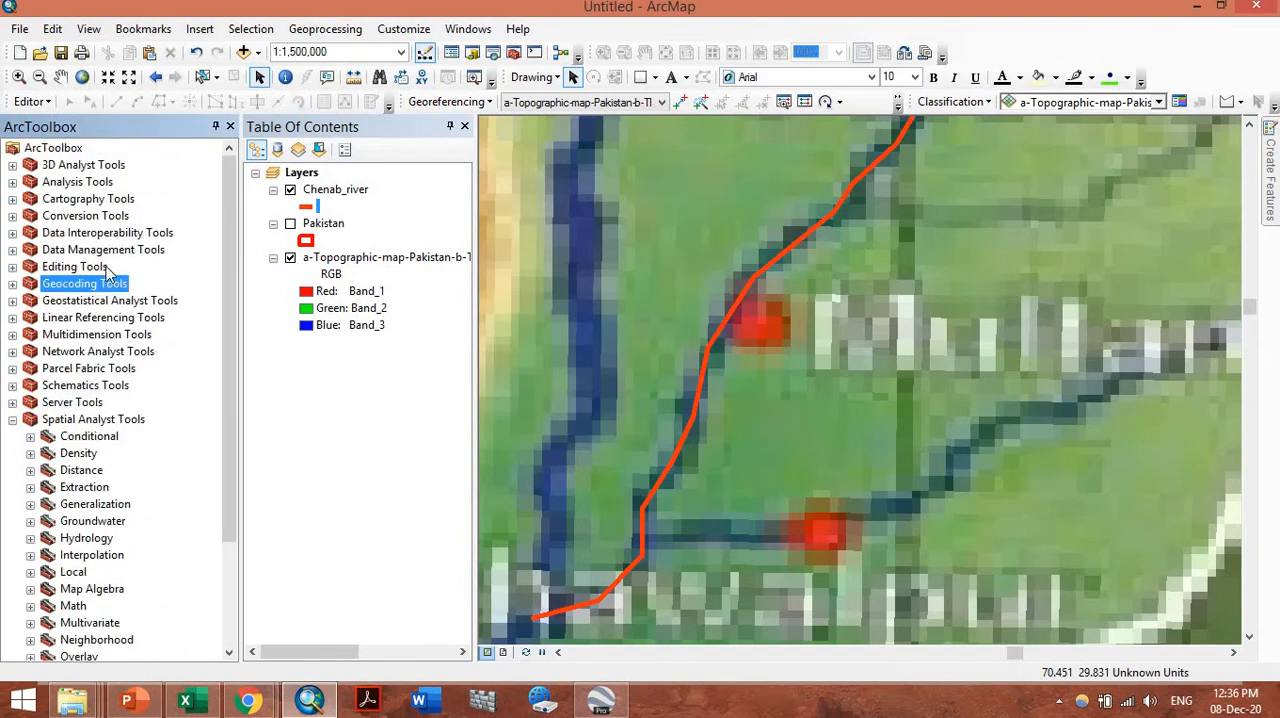
{"action": "left_click", "coordinate": [12, 216]}
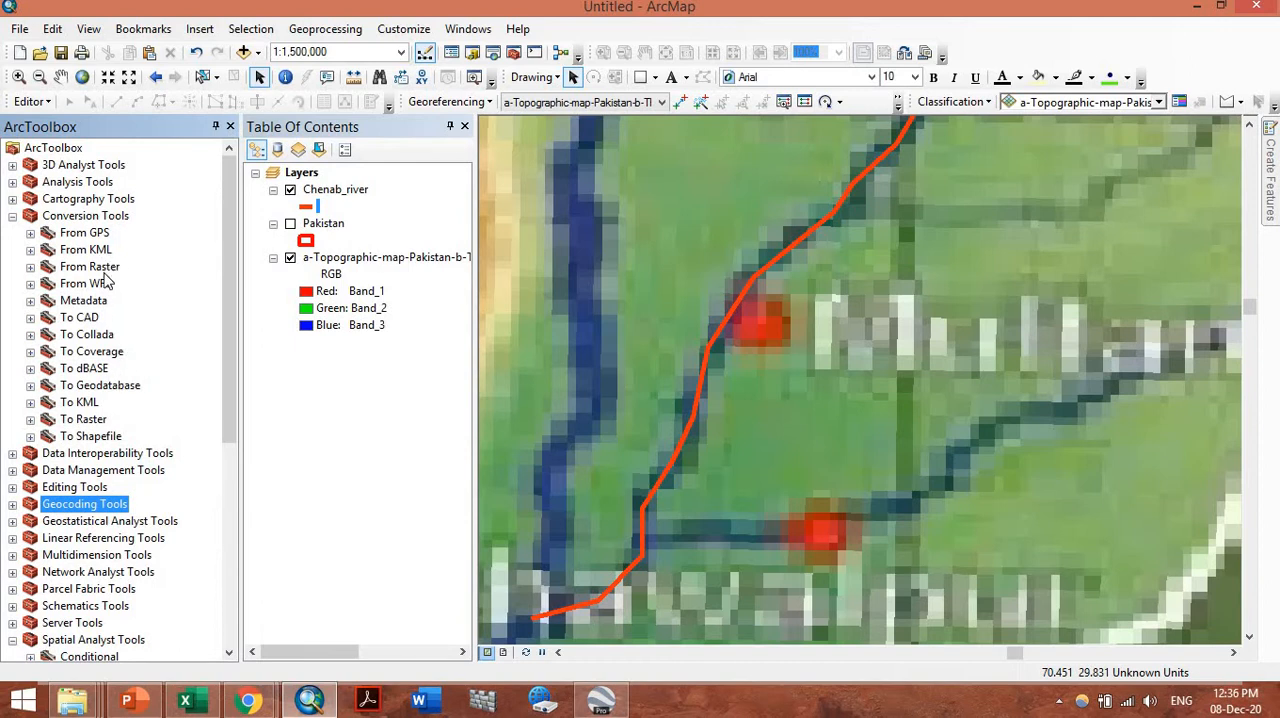
{"action": "double_click", "coordinate": [90, 402]}
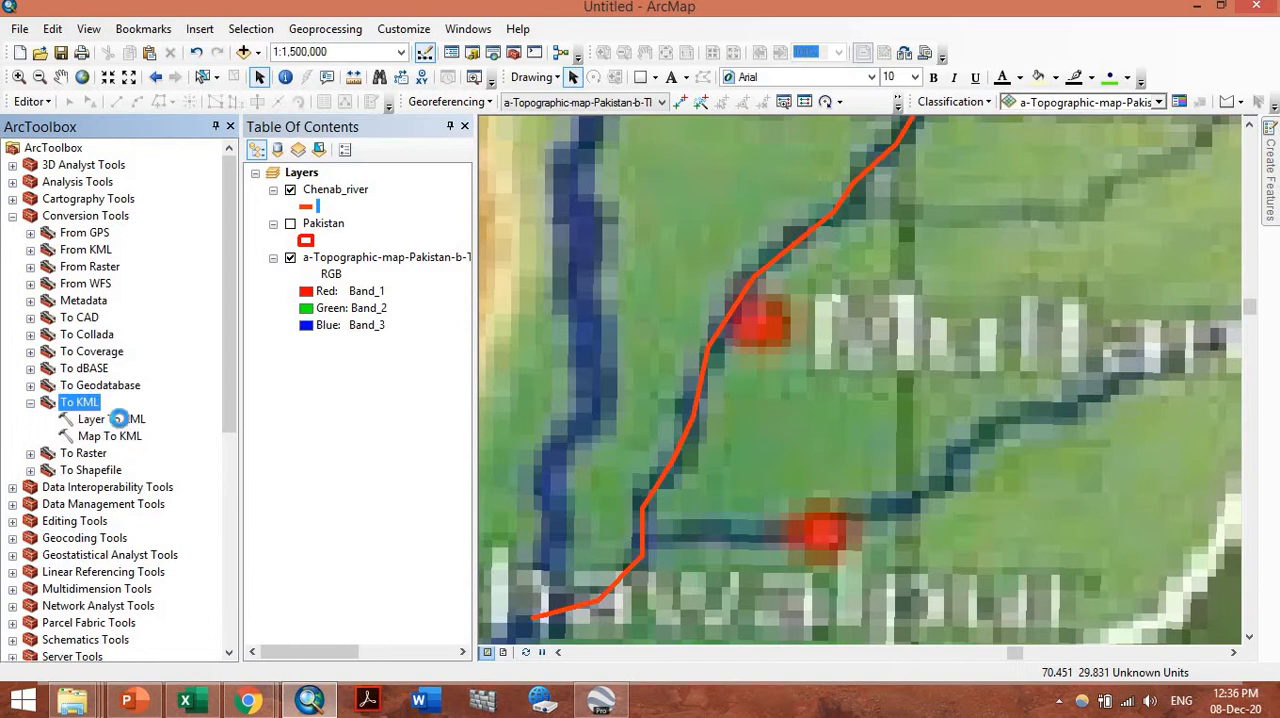
{"action": "double_click", "coordinate": [111, 419]}
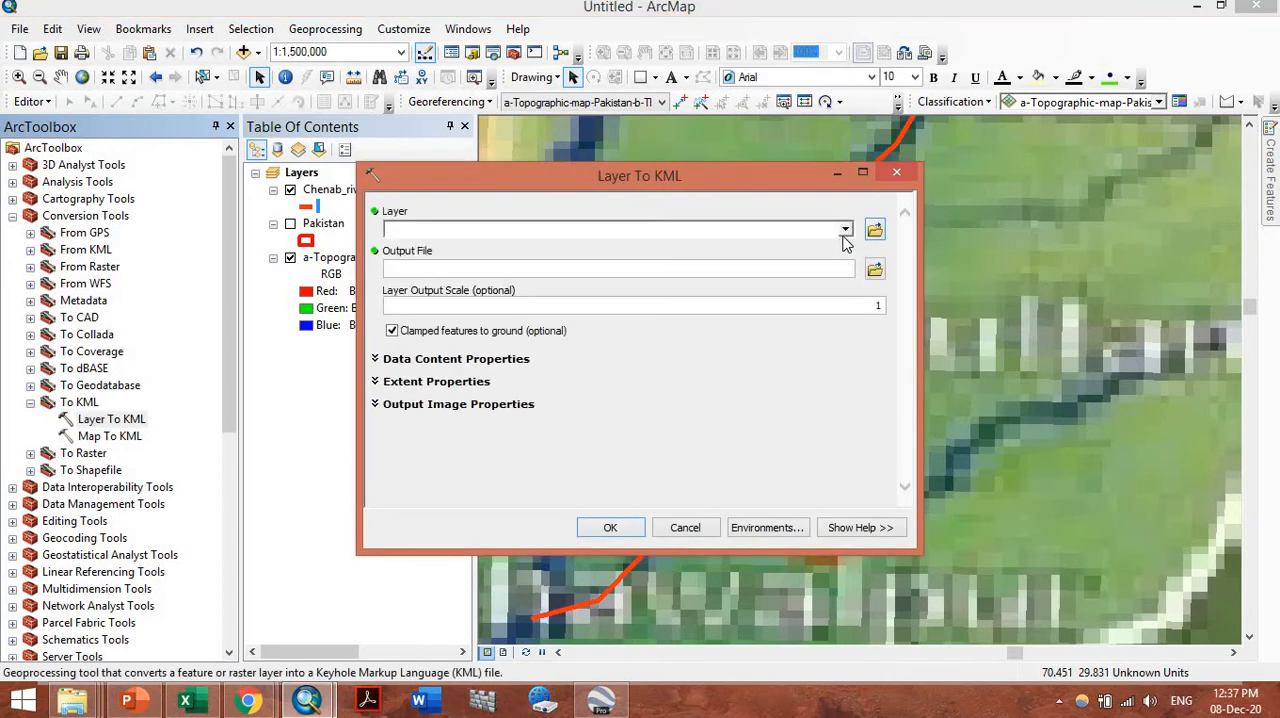
{"action": "left_click", "coordinate": [844, 231]}
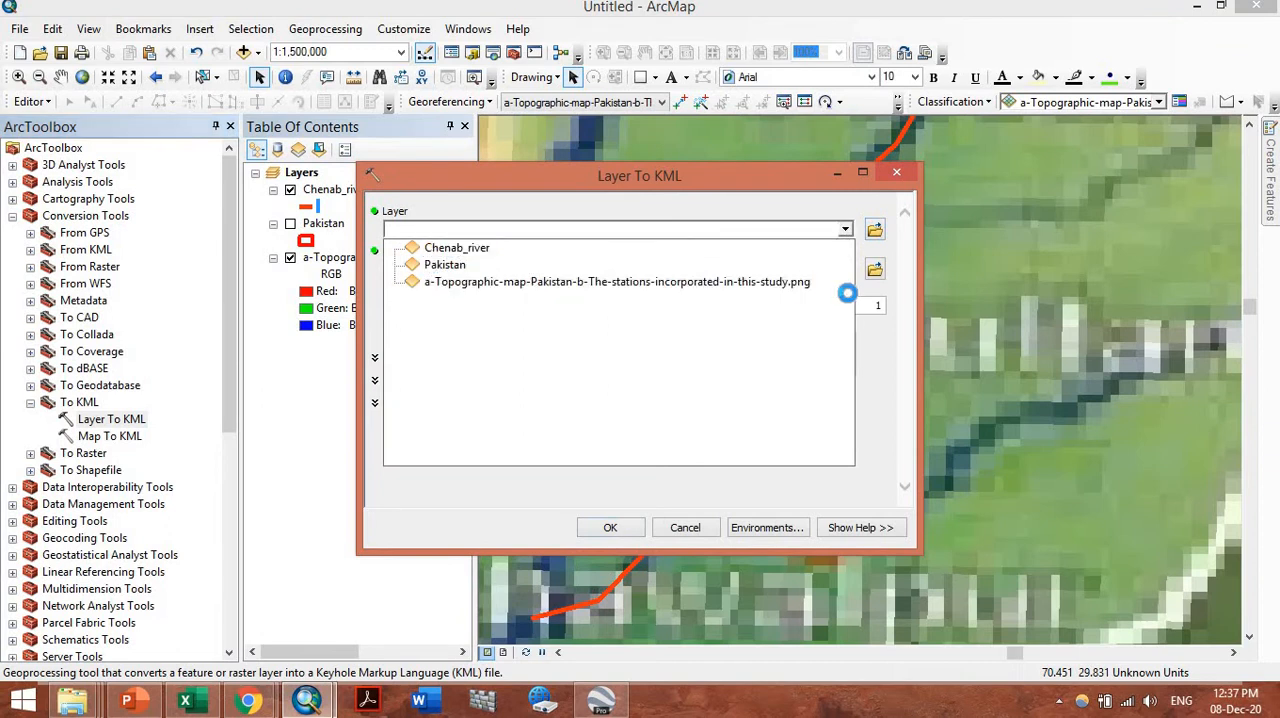
{"action": "left_click", "coordinate": [877, 271]}
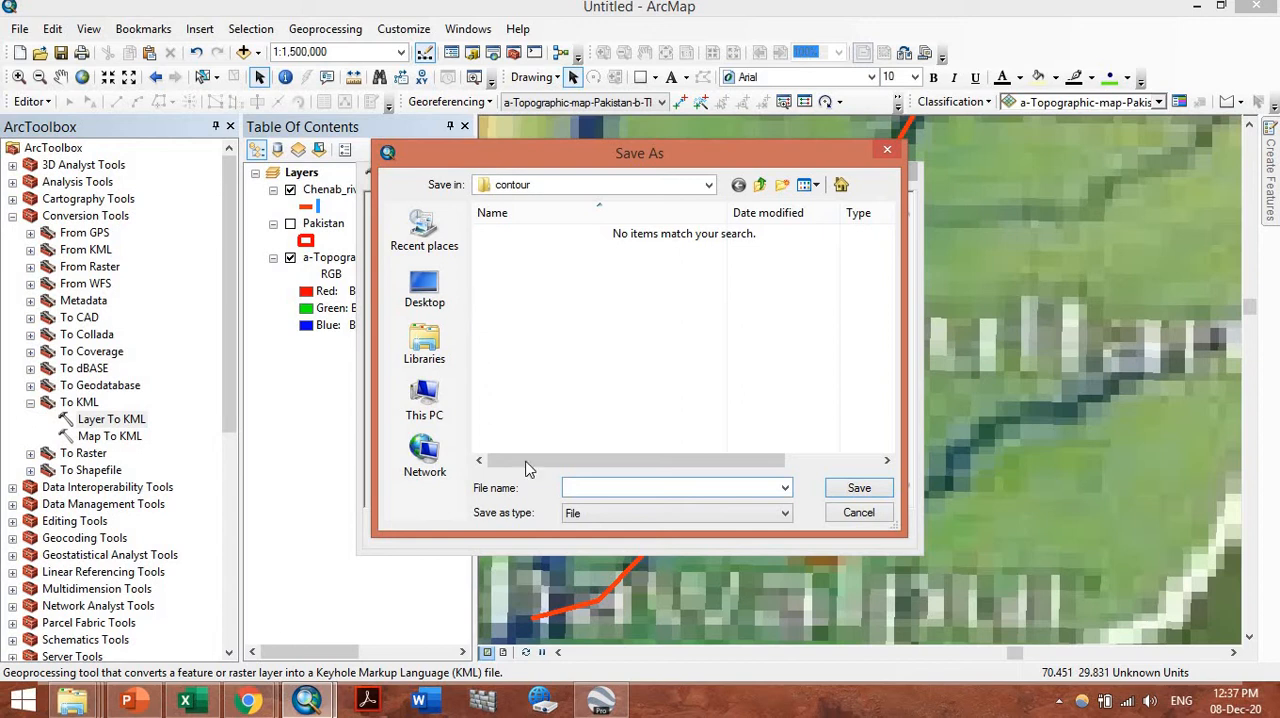
Switch to the File Explorer window showing the pak folder and go up to the Winter_2020-21 folder
{"action": "left_click", "coordinate": [65, 707]}
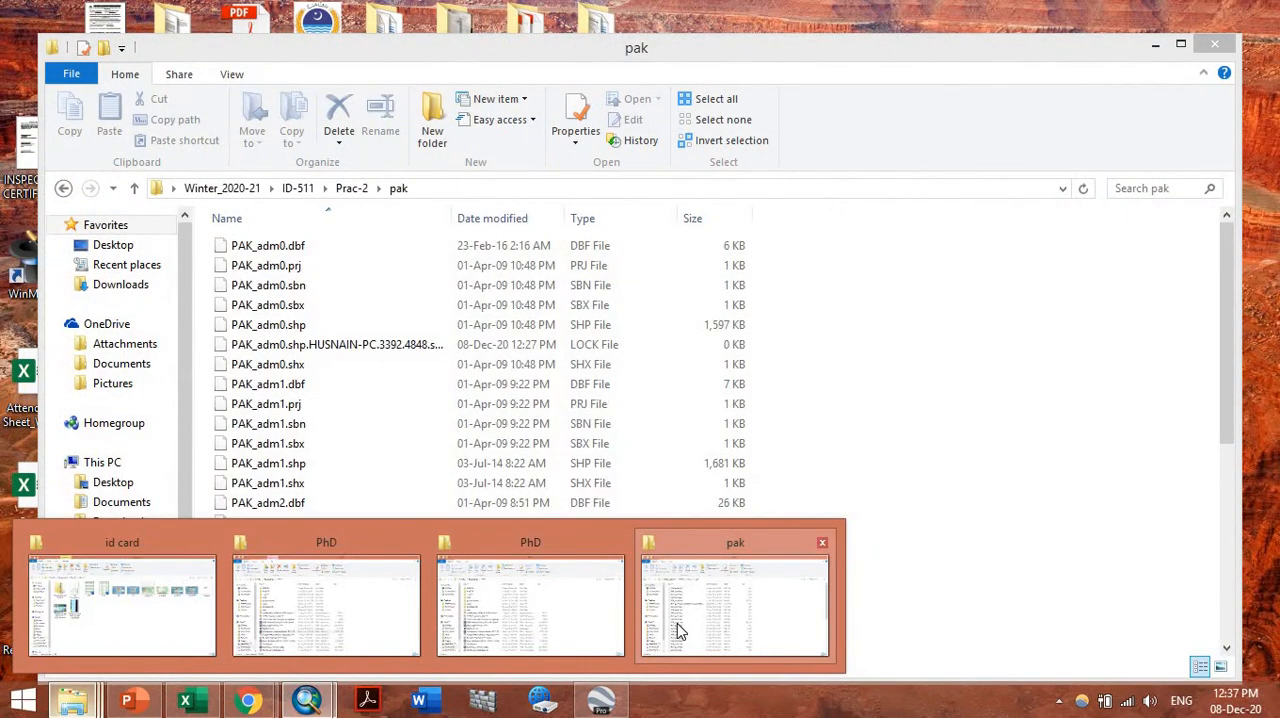
{"action": "left_click", "coordinate": [678, 630]}
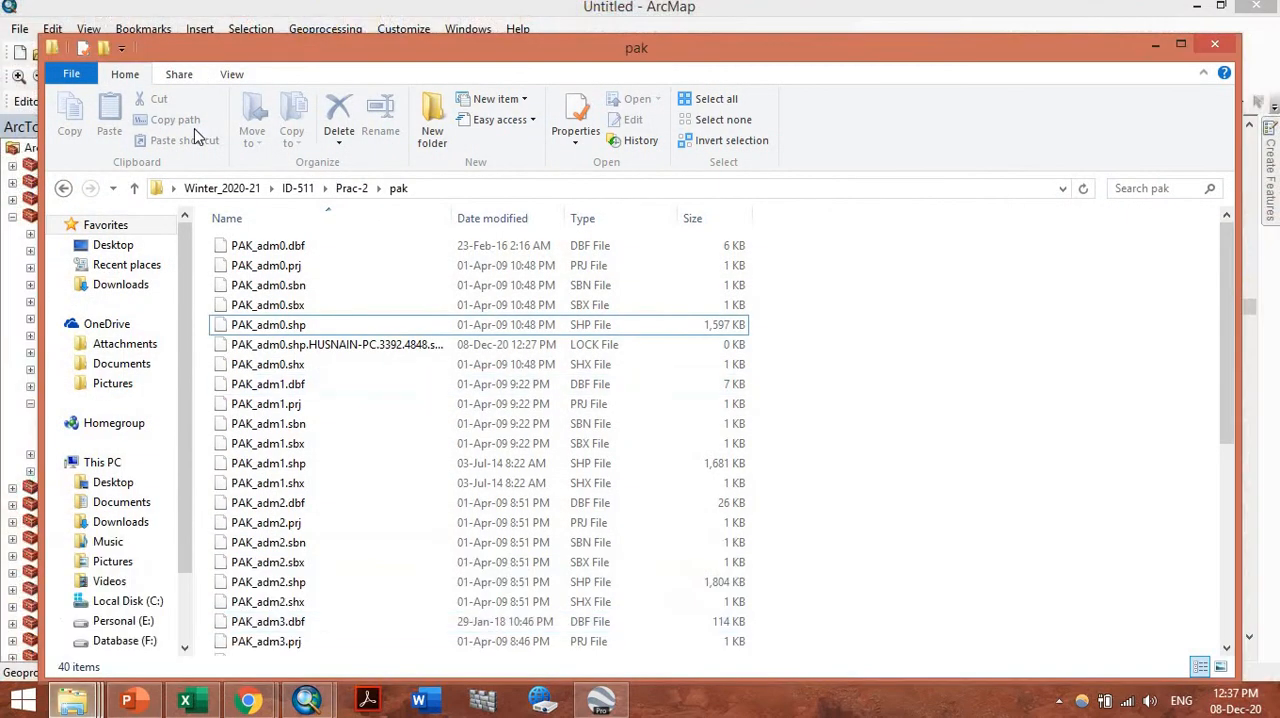
{"action": "left_click", "coordinate": [249, 194]}
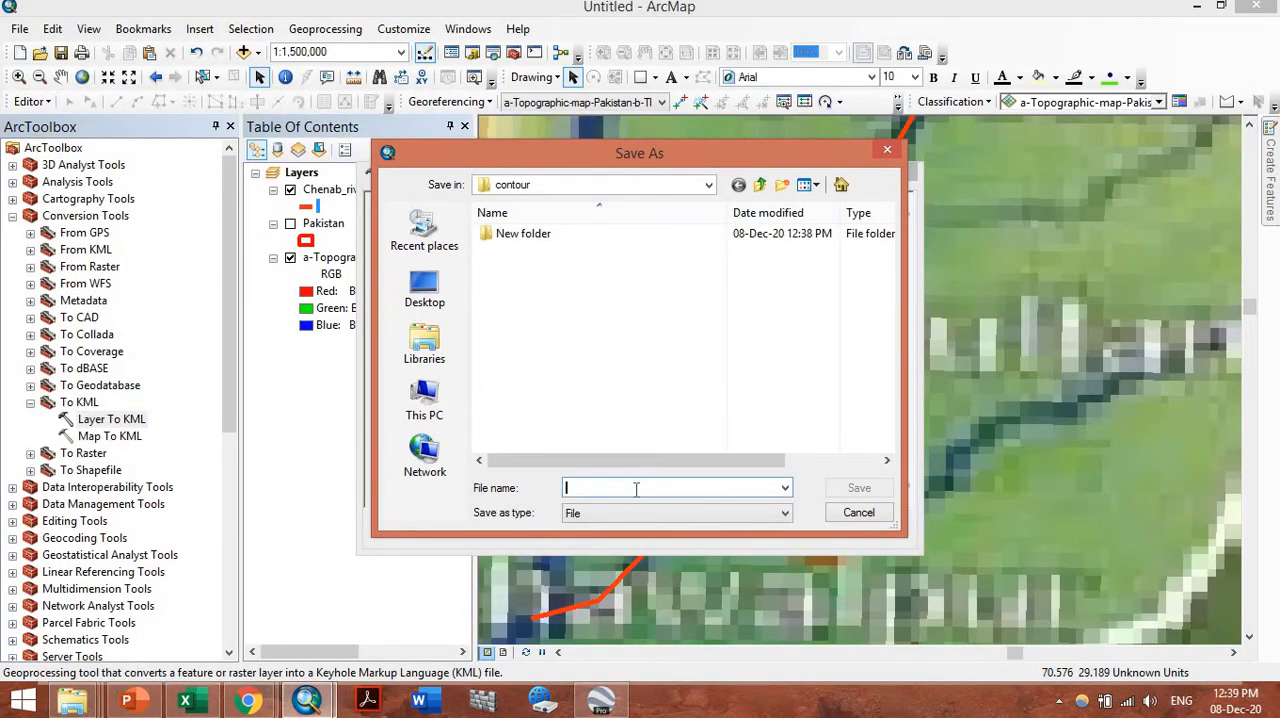
Name the KML output file chenab_test22 in the contour folder and run the Layer To KML conversion
{"action": "left_click", "coordinate": [636, 488]}
{"action": "type", "text": "che"}
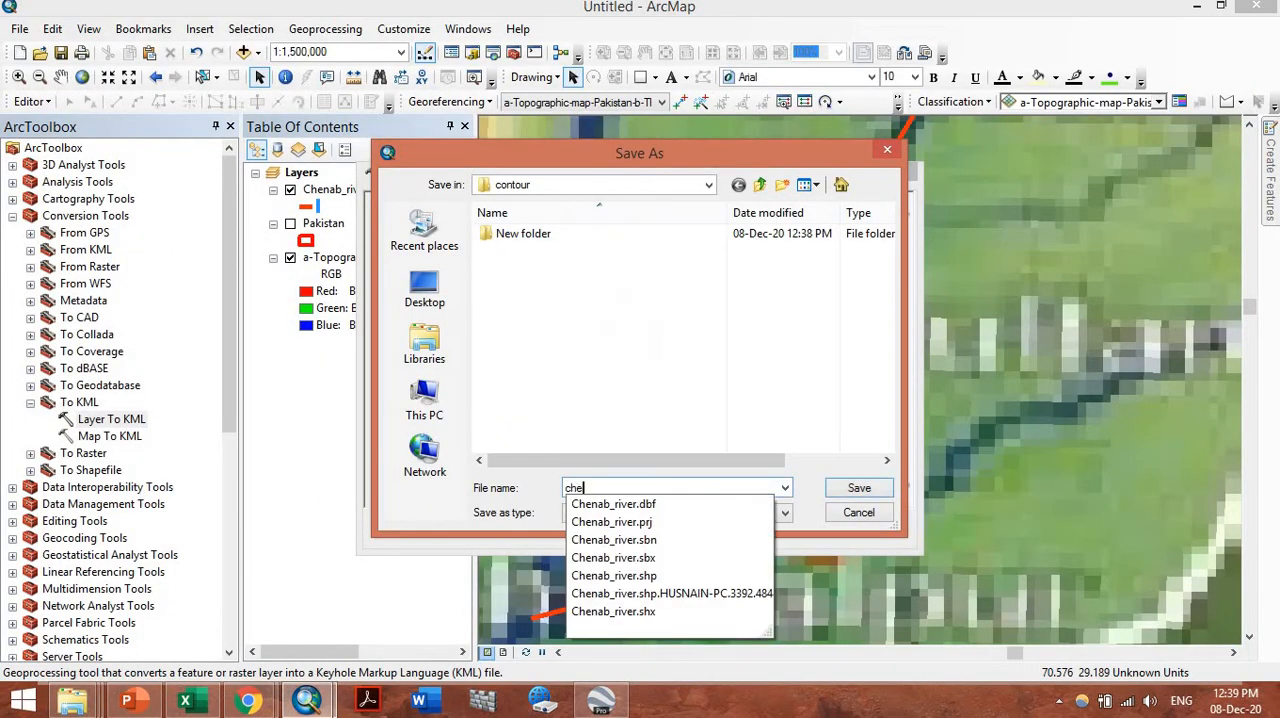
{"action": "type", "text": "nab_test22"}
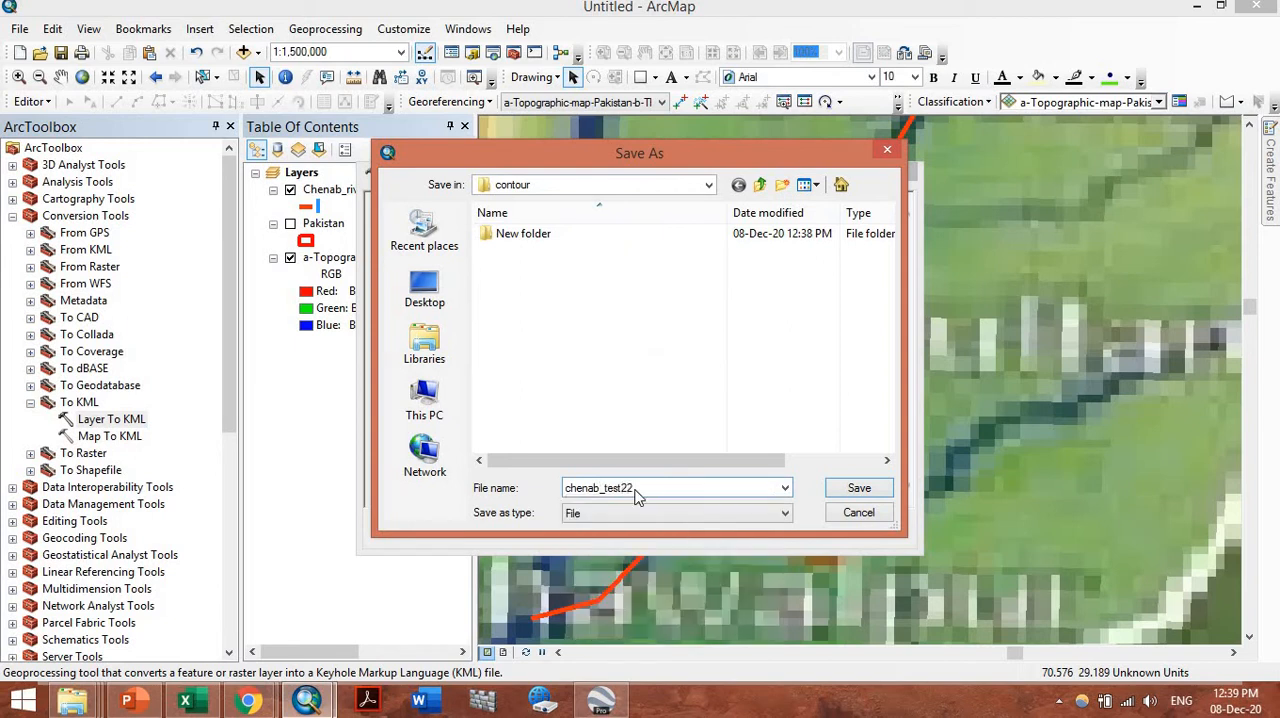
{"action": "key", "text": "Return"}
{"action": "left_click", "coordinate": [608, 527]}
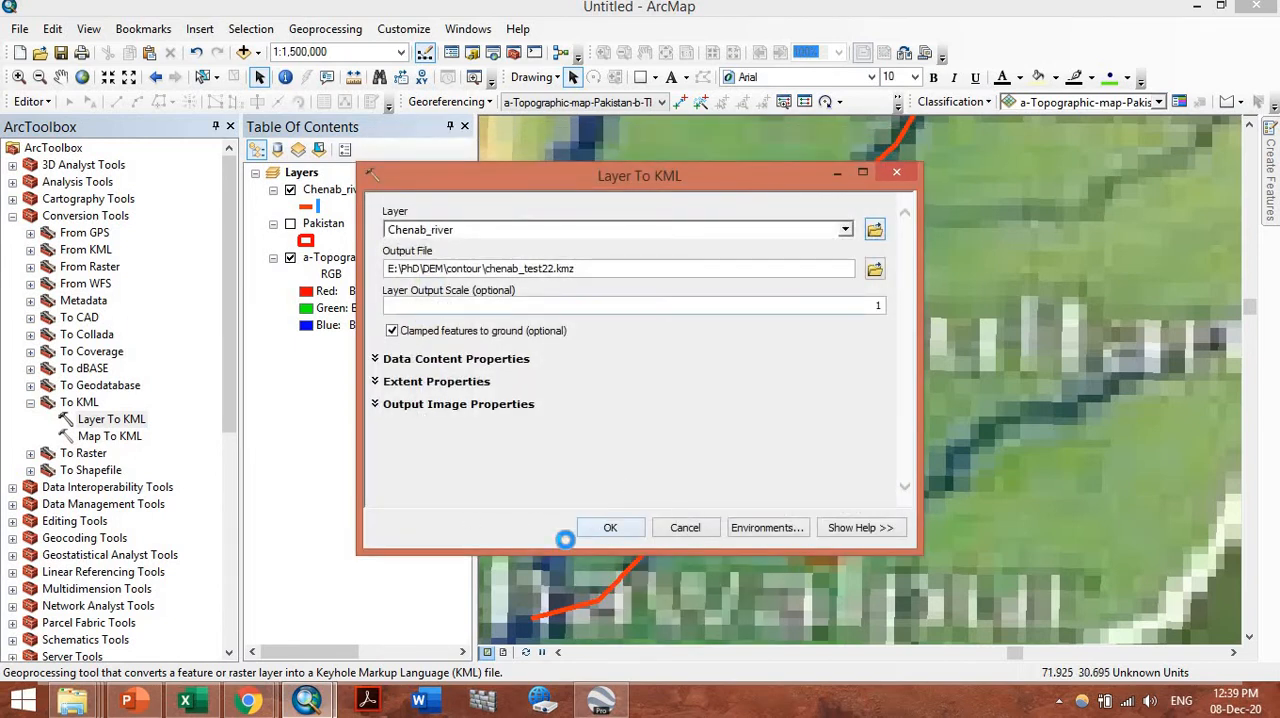
Switch to the File Explorer window of the contour folder and open the chenab_test22 KMZ file in Google Earth Pro
{"action": "mouse_move", "coordinate": [72, 700]}
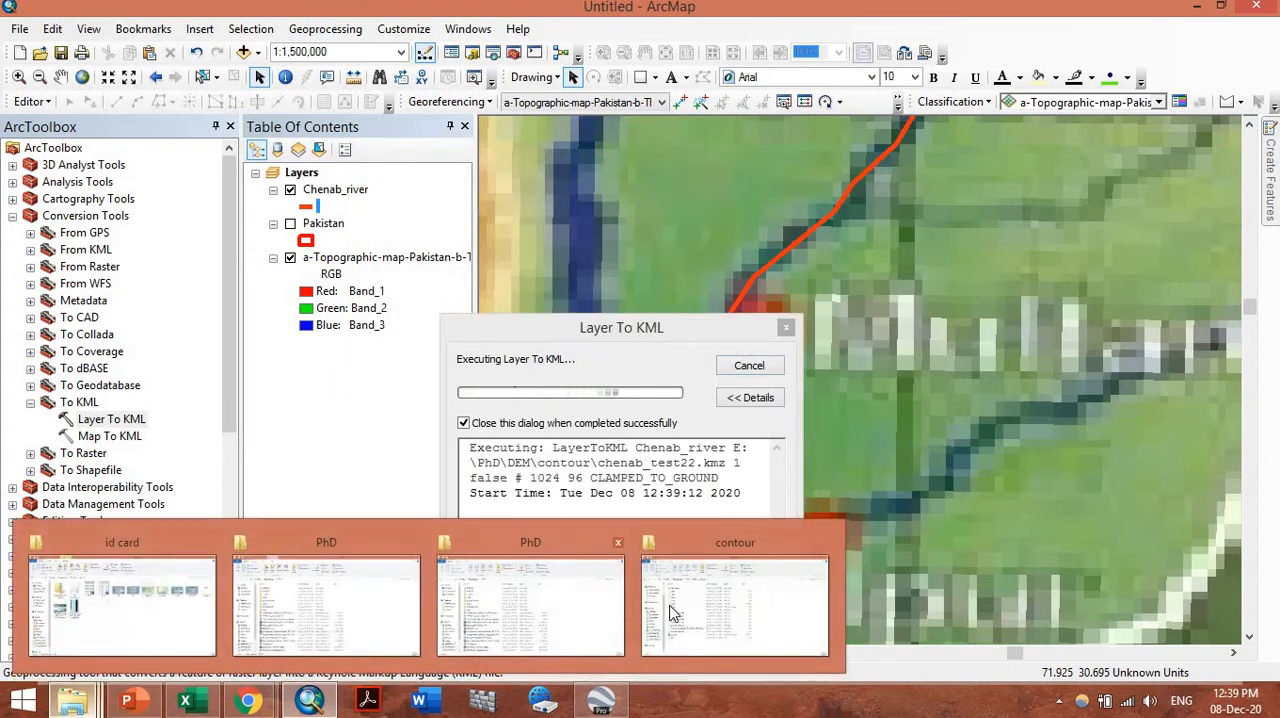
{"action": "left_click", "coordinate": [745, 602]}
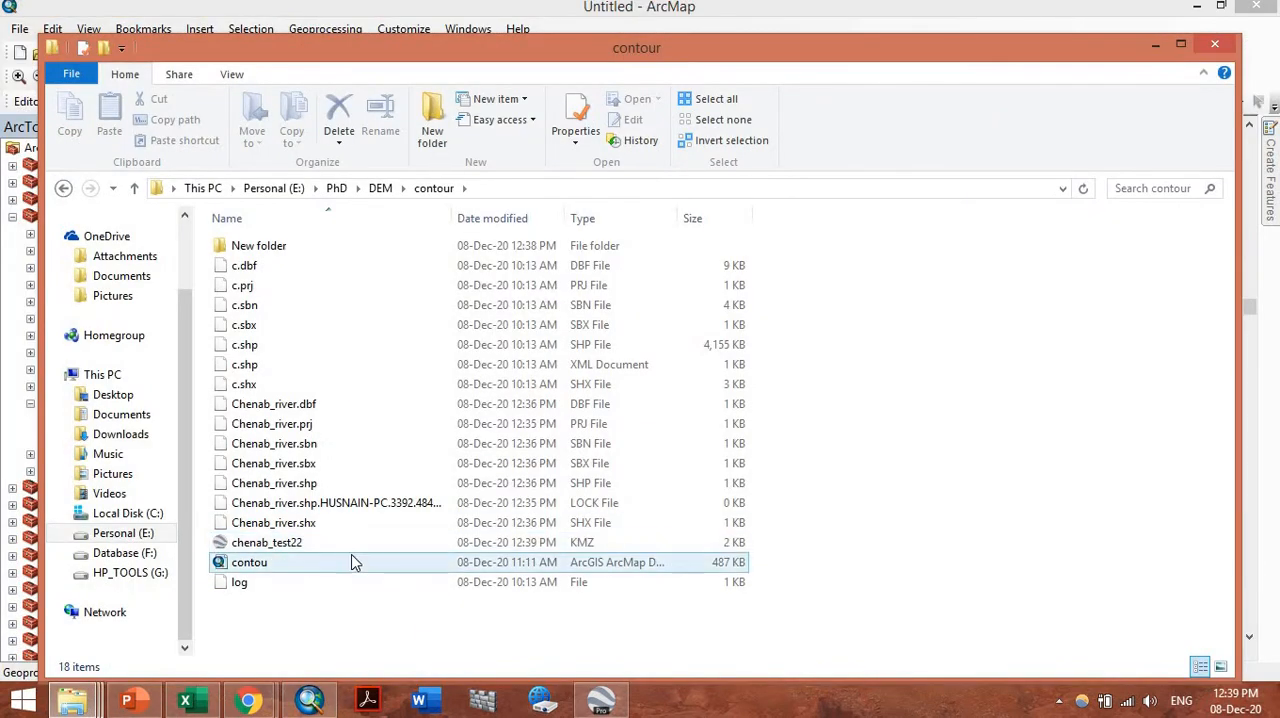
{"action": "double_click", "coordinate": [296, 556]}
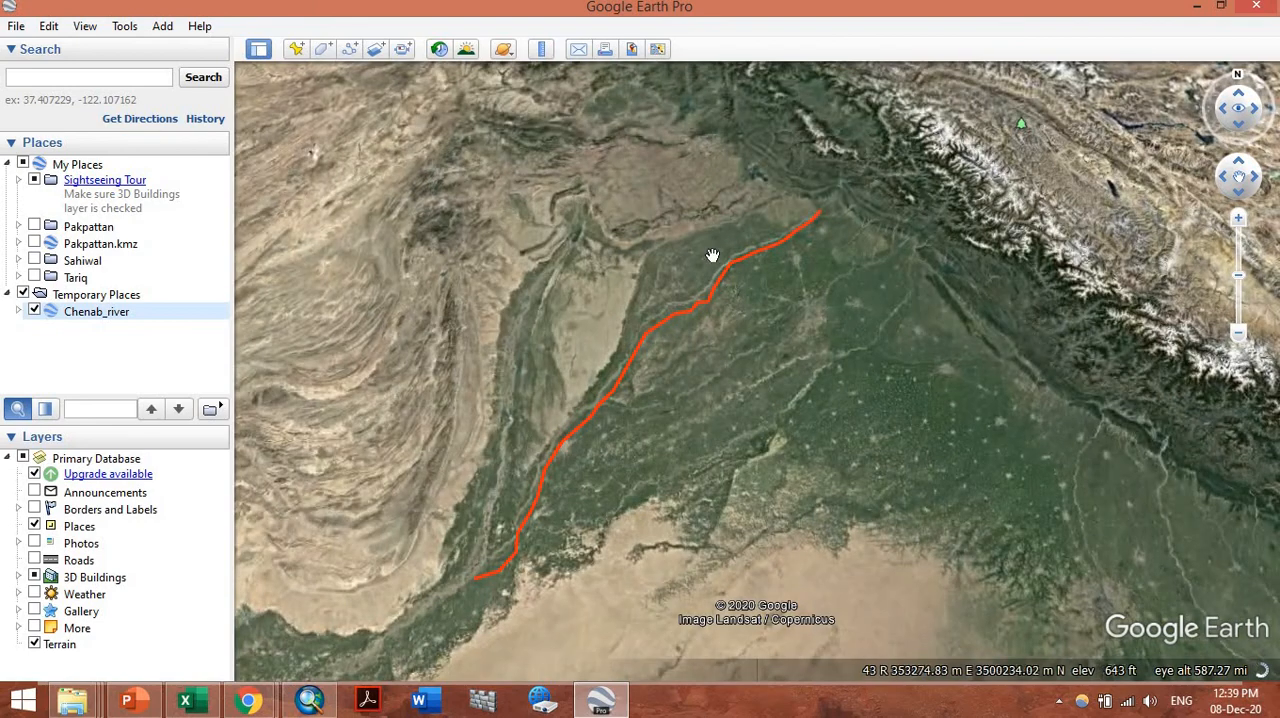
Examine how the Chenab_river line matches the river on the satellite imagery, following it from its northeastern end to its southwestern end
{"action": "scroll", "coordinate": [720, 258], "scroll_direction": "up", "scroll_amount": 3}
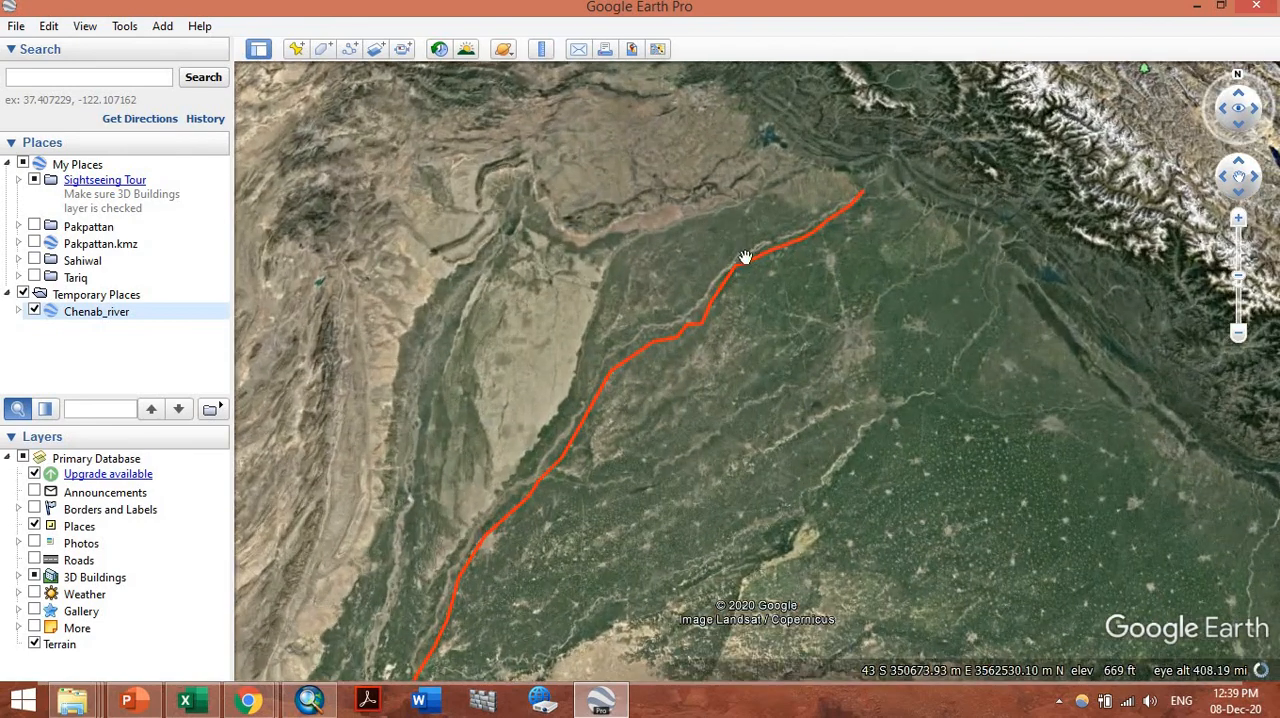
{"action": "scroll", "coordinate": [745, 258], "scroll_direction": "up", "scroll_amount": 3}
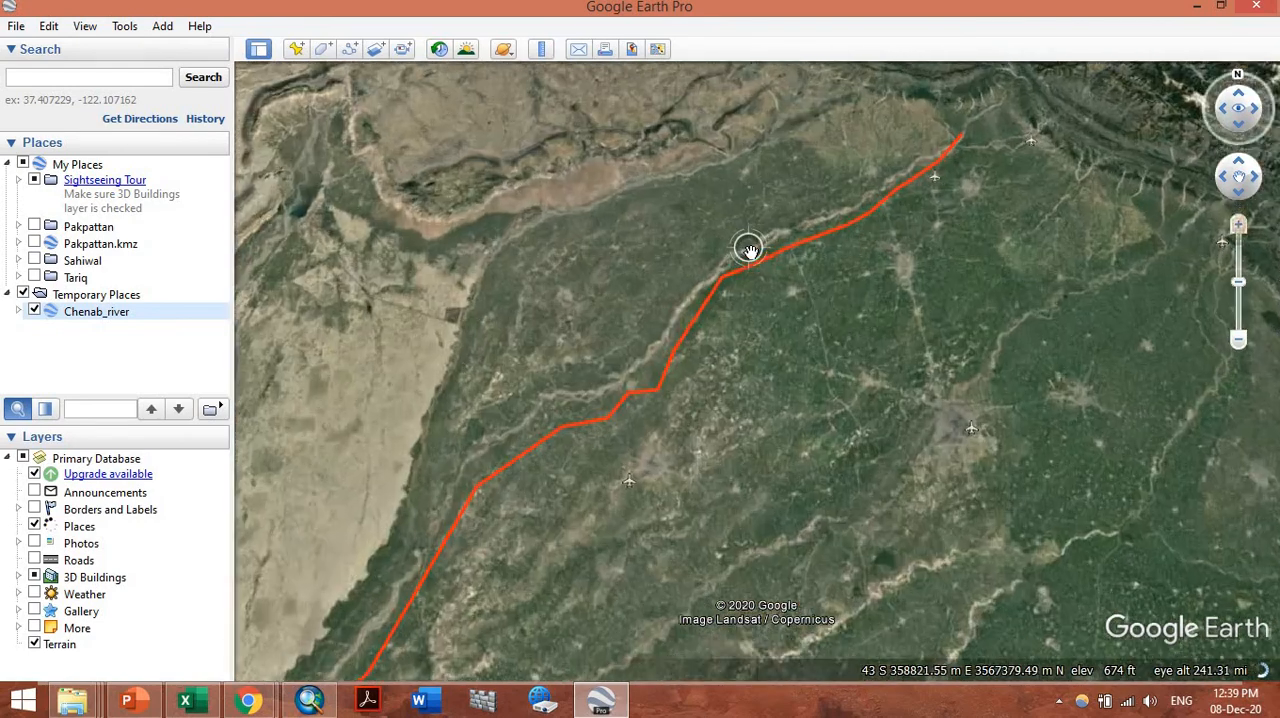
{"action": "scroll", "coordinate": [781, 420], "scroll_direction": "up", "scroll_amount": 3}
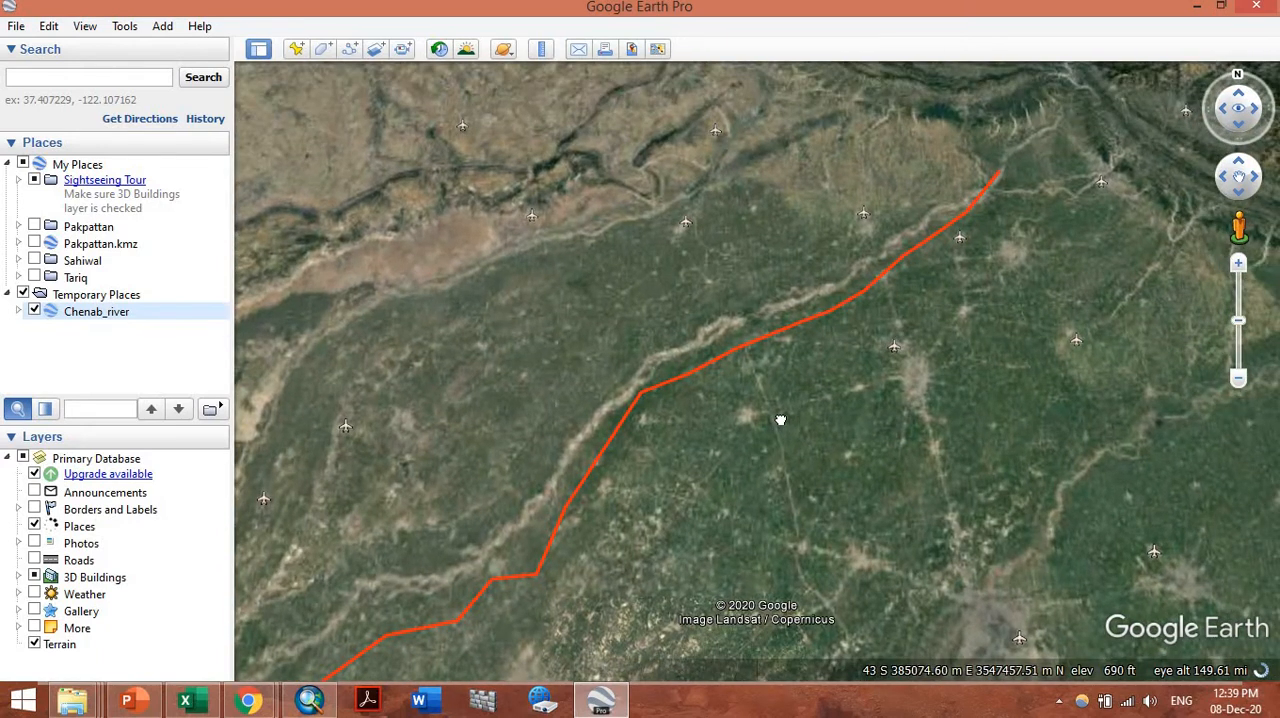
{"action": "mouse_move", "coordinate": [621, 708]}
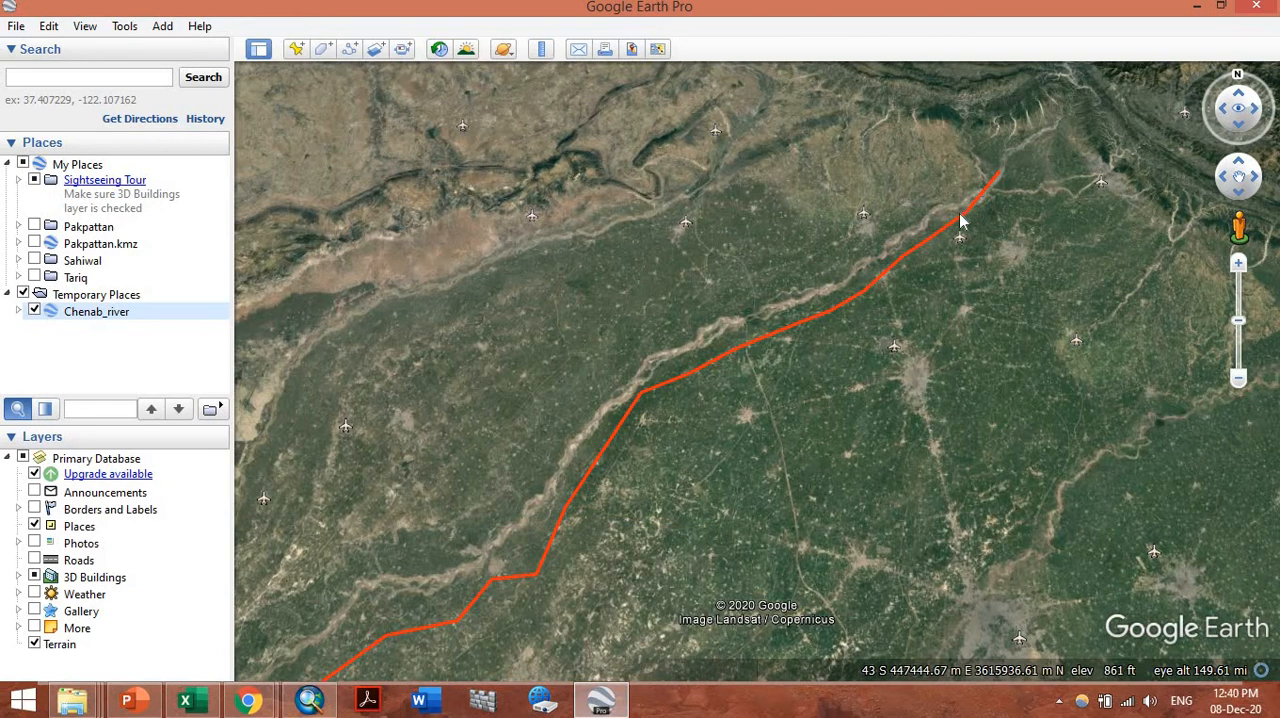
{"action": "left_click_drag", "start_coordinate": [791, 300], "coordinate": [948, 193]}
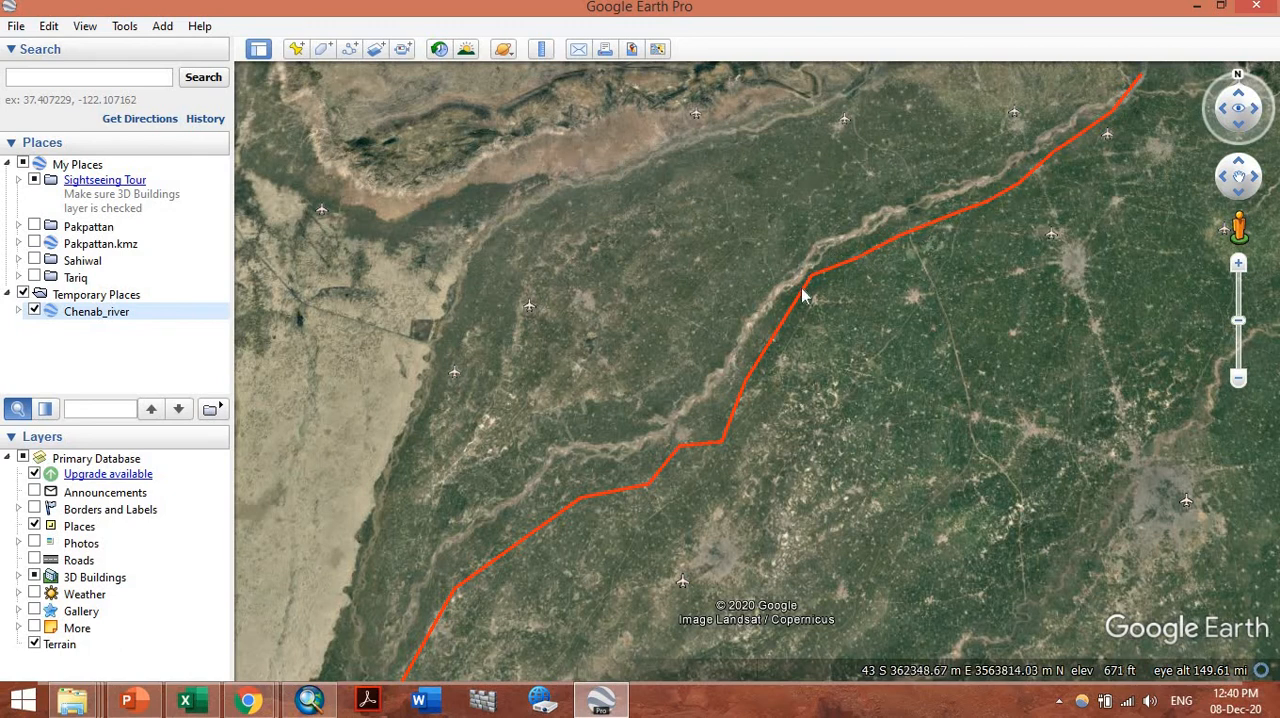
{"action": "left_click_drag", "start_coordinate": [738, 379], "coordinate": [779, 314]}
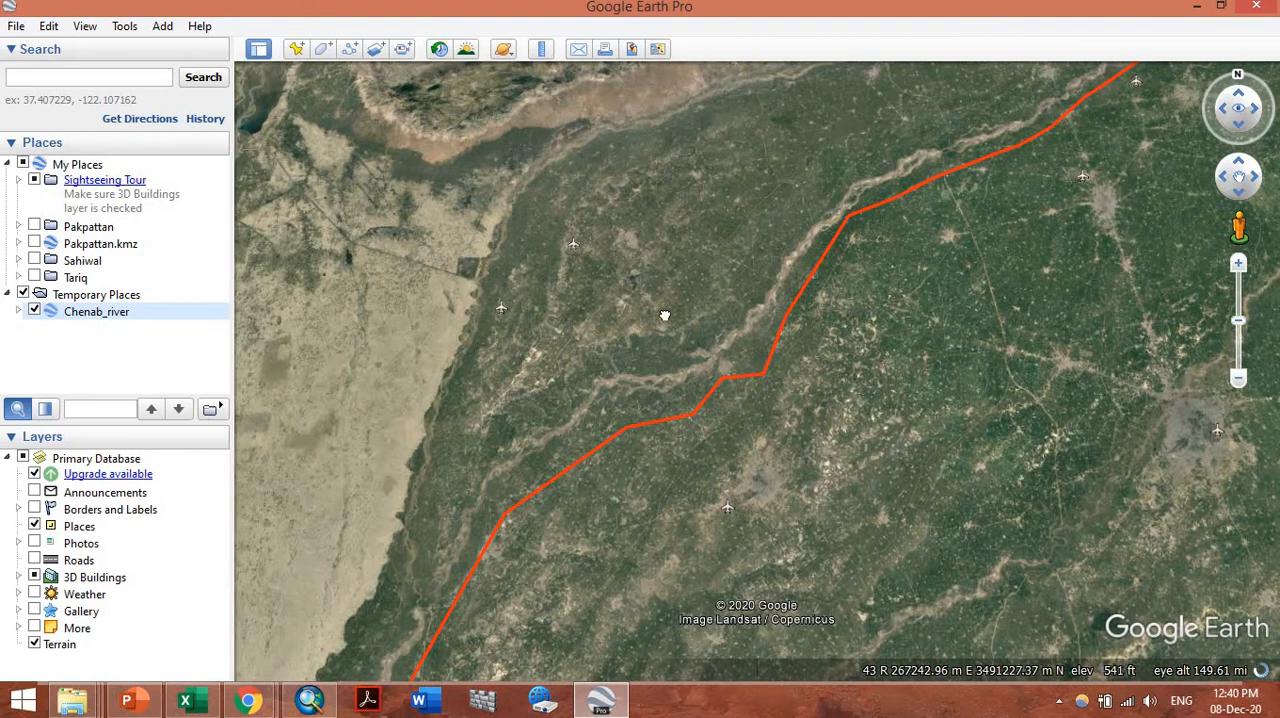
{"action": "left_click_drag", "start_coordinate": [664, 315], "coordinate": [617, 428]}
{"action": "left_click_drag", "start_coordinate": [674, 323], "coordinate": [594, 420]}
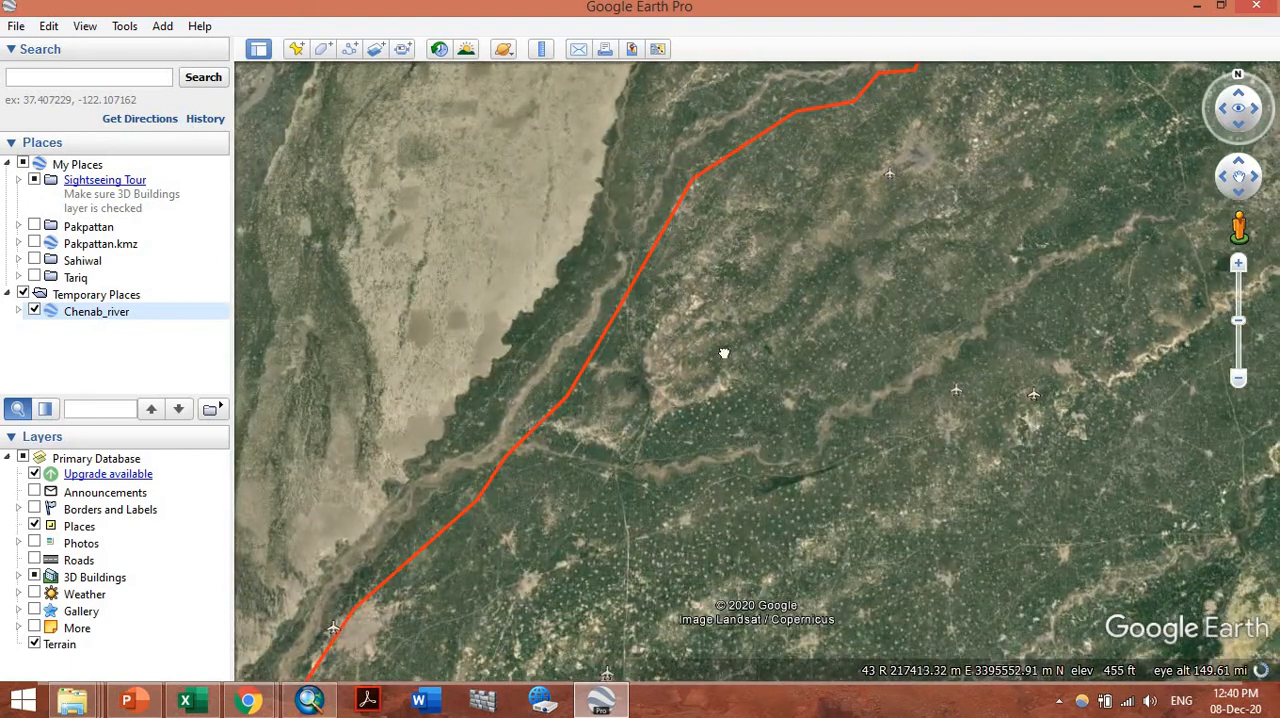
{"action": "left_click_drag", "start_coordinate": [724, 353], "coordinate": [808, 277]}
{"action": "left_click_drag", "start_coordinate": [637, 438], "coordinate": [763, 281]}
{"action": "left_click_drag", "start_coordinate": [675, 427], "coordinate": [772, 276]}
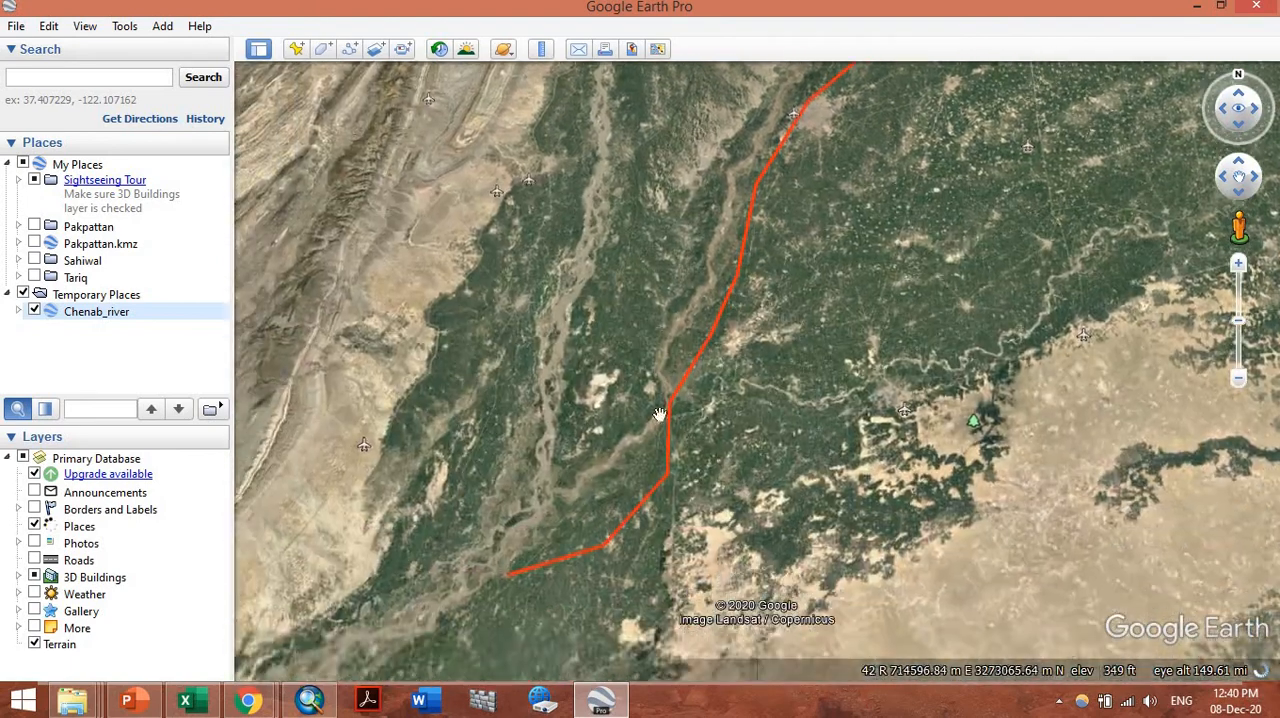
{"action": "scroll", "coordinate": [698, 366], "scroll_direction": "down", "scroll_amount": 2}
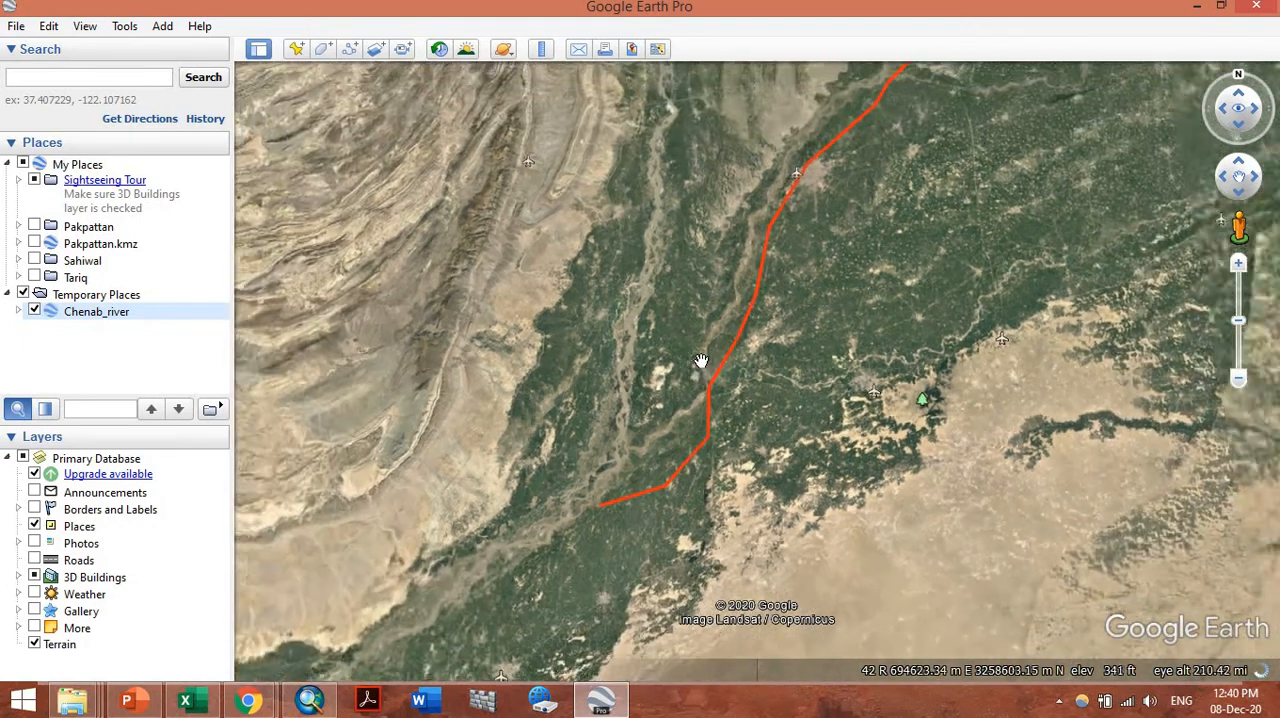
{"action": "scroll", "coordinate": [700, 358], "scroll_direction": "down", "scroll_amount": 2}
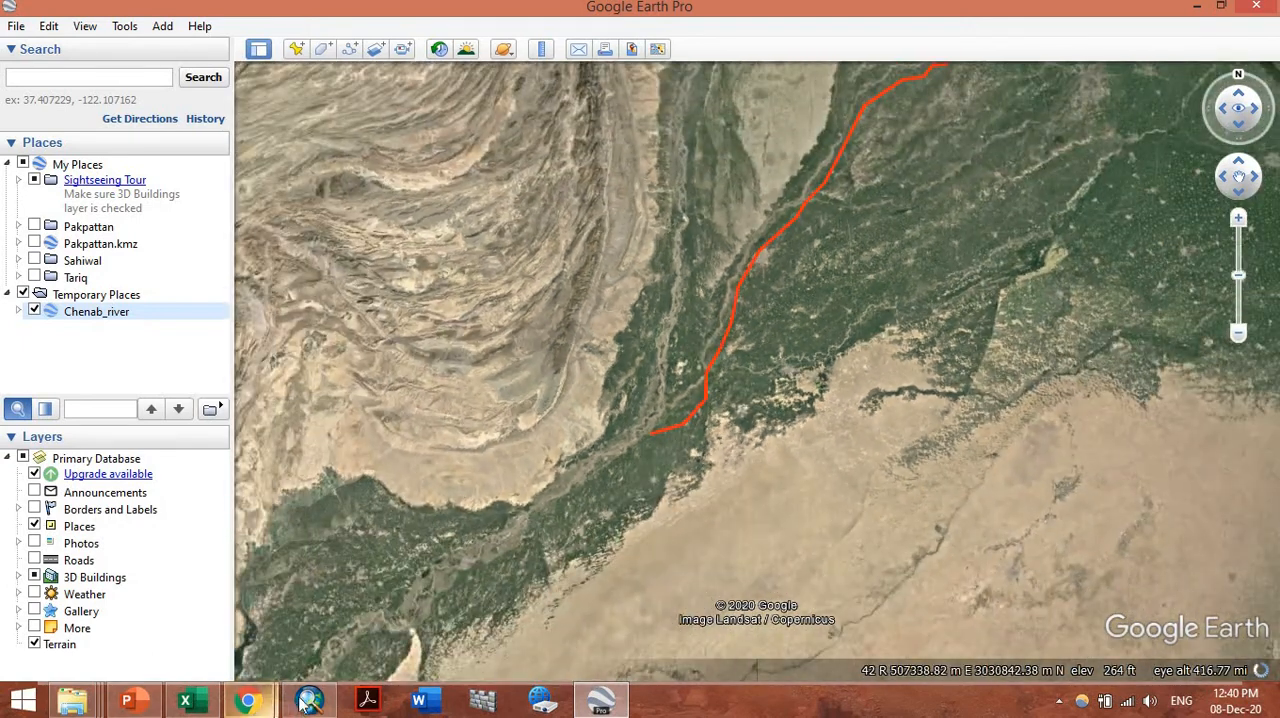
Switch back to ArcMap and open the Catalog window docked beside the map
{"action": "left_click", "coordinate": [309, 700]}
{"action": "scroll", "coordinate": [788, 208], "scroll_direction": "up", "scroll_amount": 1}
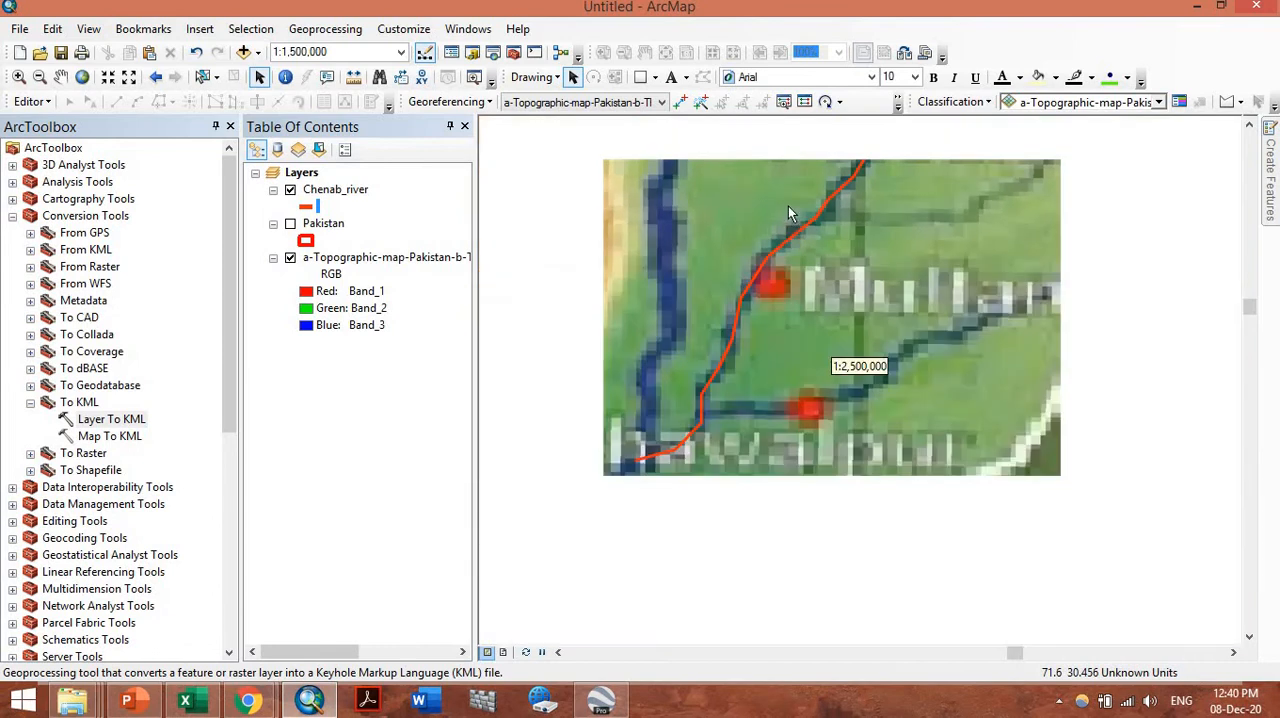
{"action": "scroll", "coordinate": [790, 212], "scroll_direction": "down", "scroll_amount": 3}
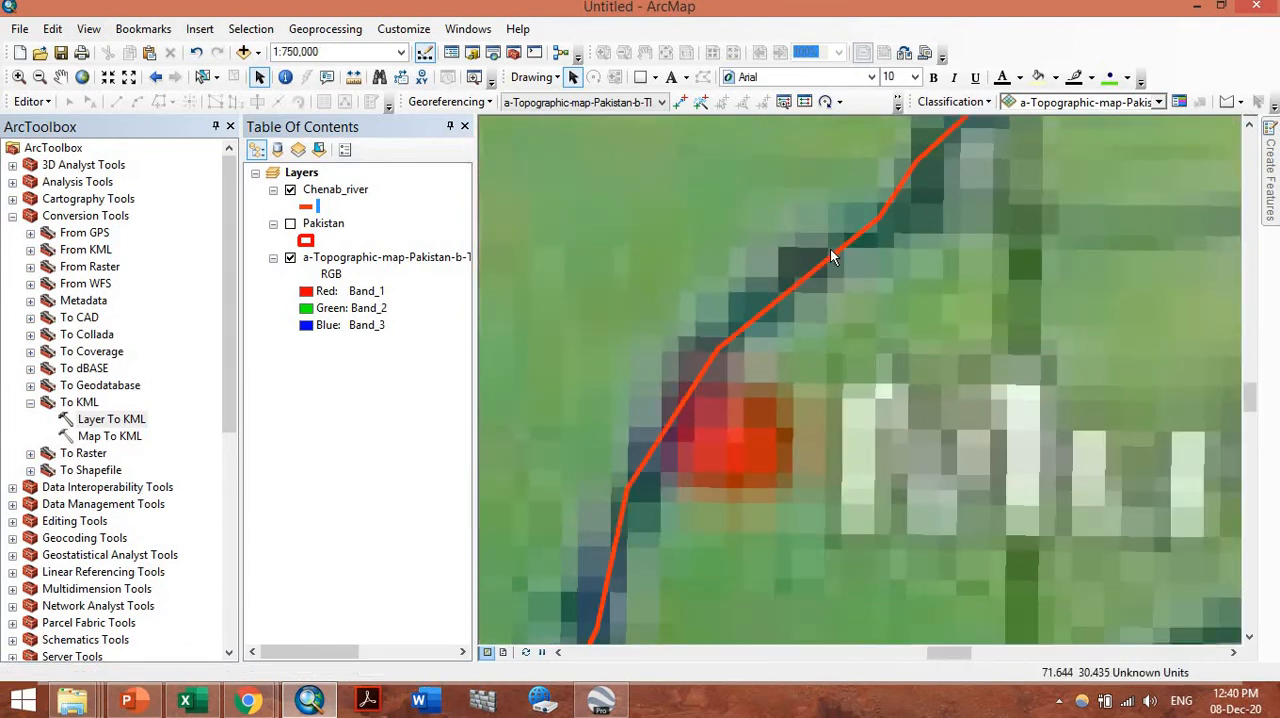
{"action": "scroll", "coordinate": [831, 256], "scroll_direction": "down", "scroll_amount": 2}
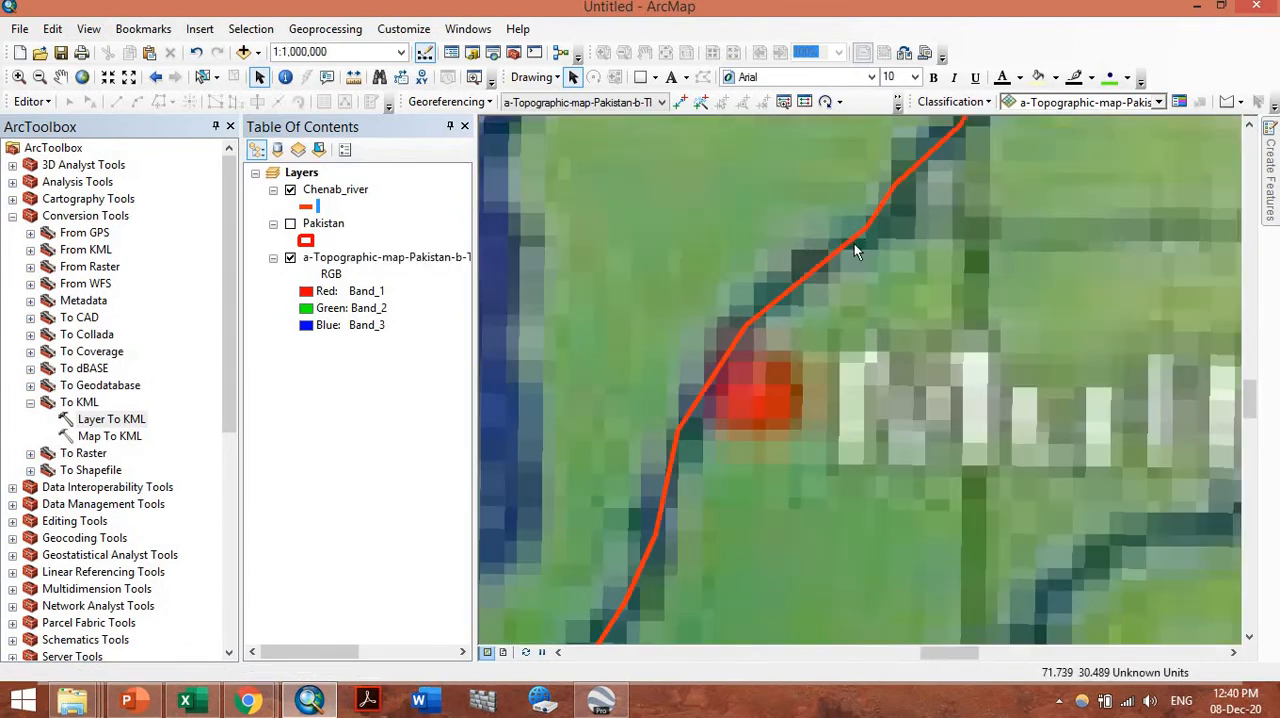
{"action": "scroll", "coordinate": [851, 242], "scroll_direction": "down", "scroll_amount": 2}
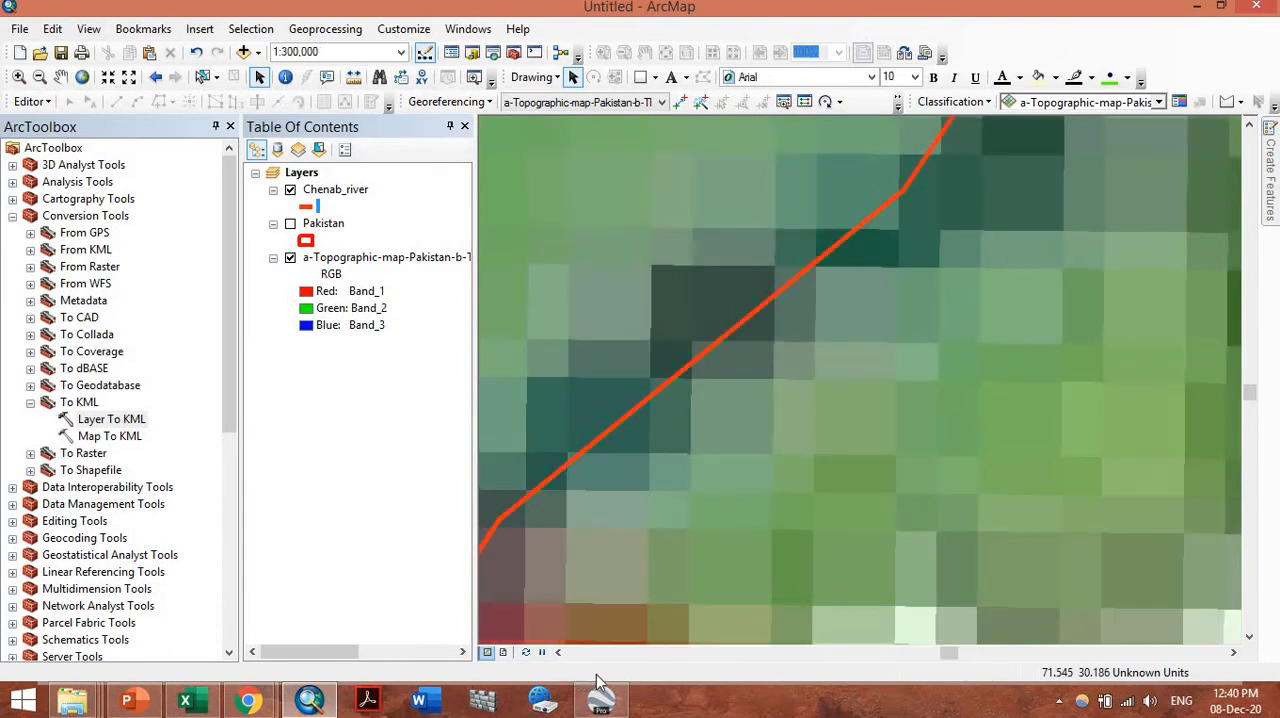
{"action": "mouse_move", "coordinate": [1275, 145]}
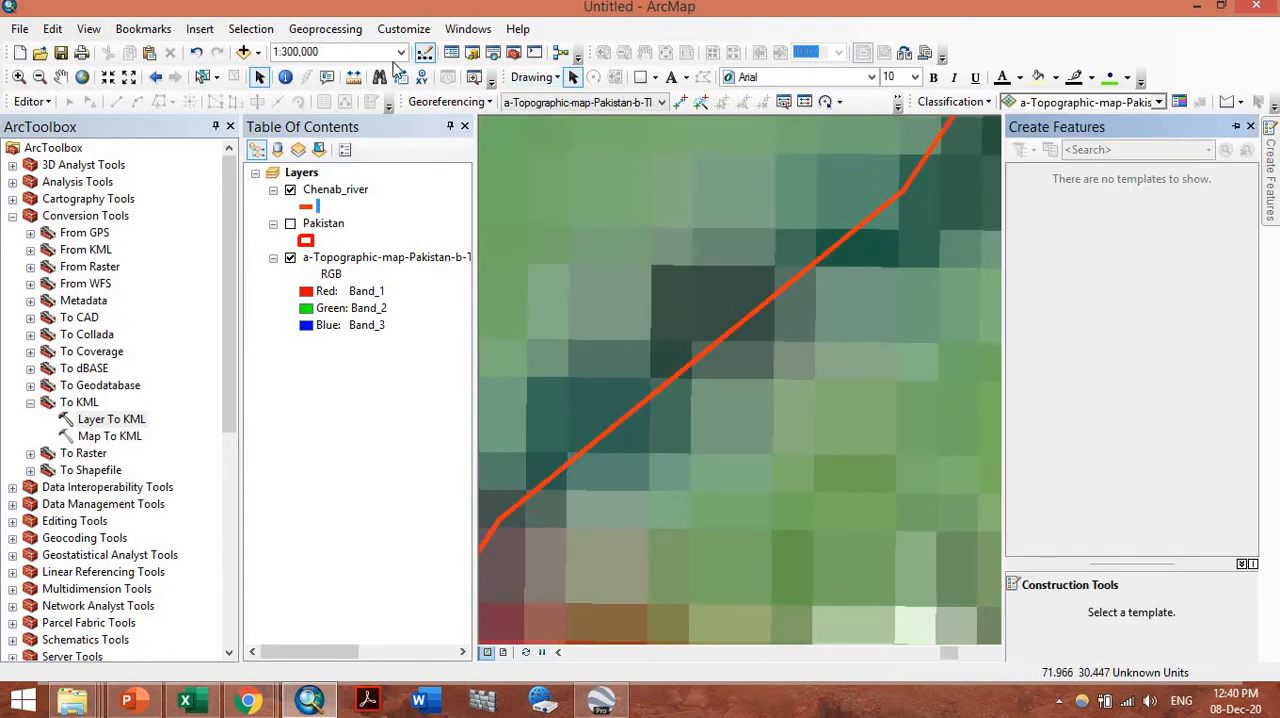
{"action": "left_click", "coordinate": [474, 52]}
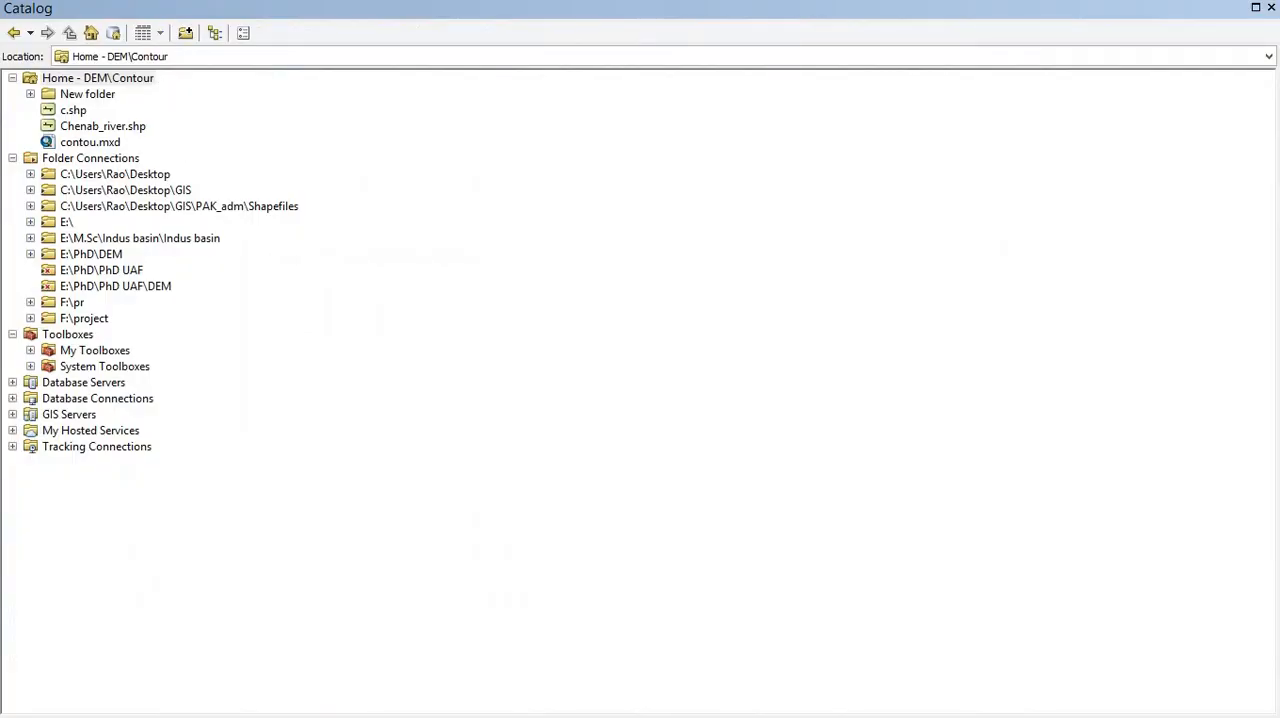
{"action": "double_click", "coordinate": [191, 9]}
Start a new shapefile in New folder under the DEM\Contour home folder and name it riverine_island
{"action": "left_click", "coordinate": [1066, 212]}
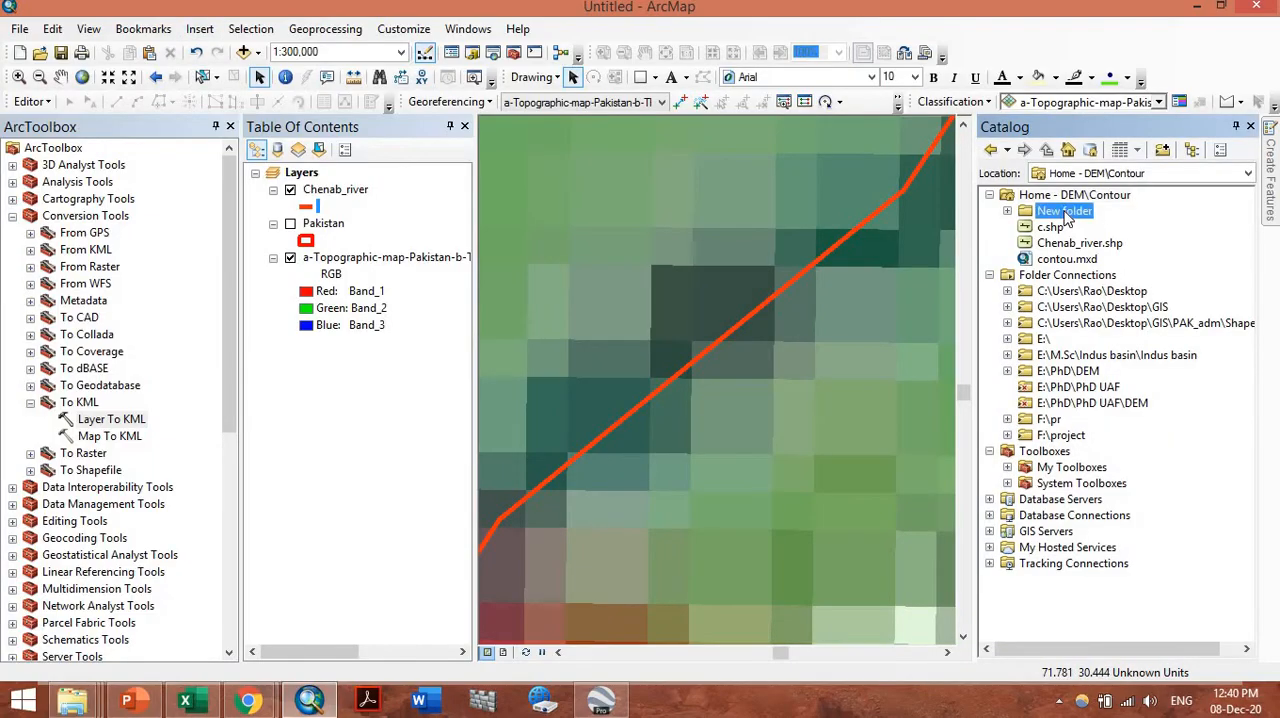
{"action": "right_click", "coordinate": [1066, 218]}
{"action": "mouse_move", "coordinate": [1120, 330]}
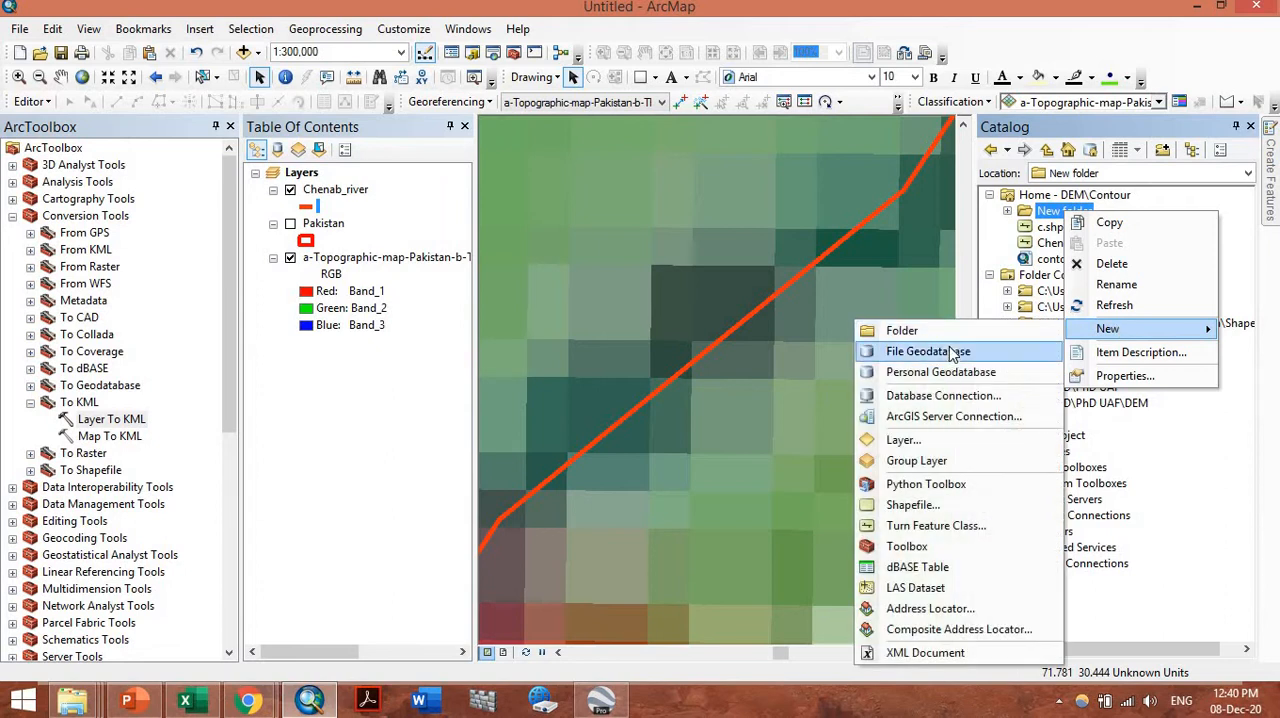
{"action": "left_click", "coordinate": [934, 505]}
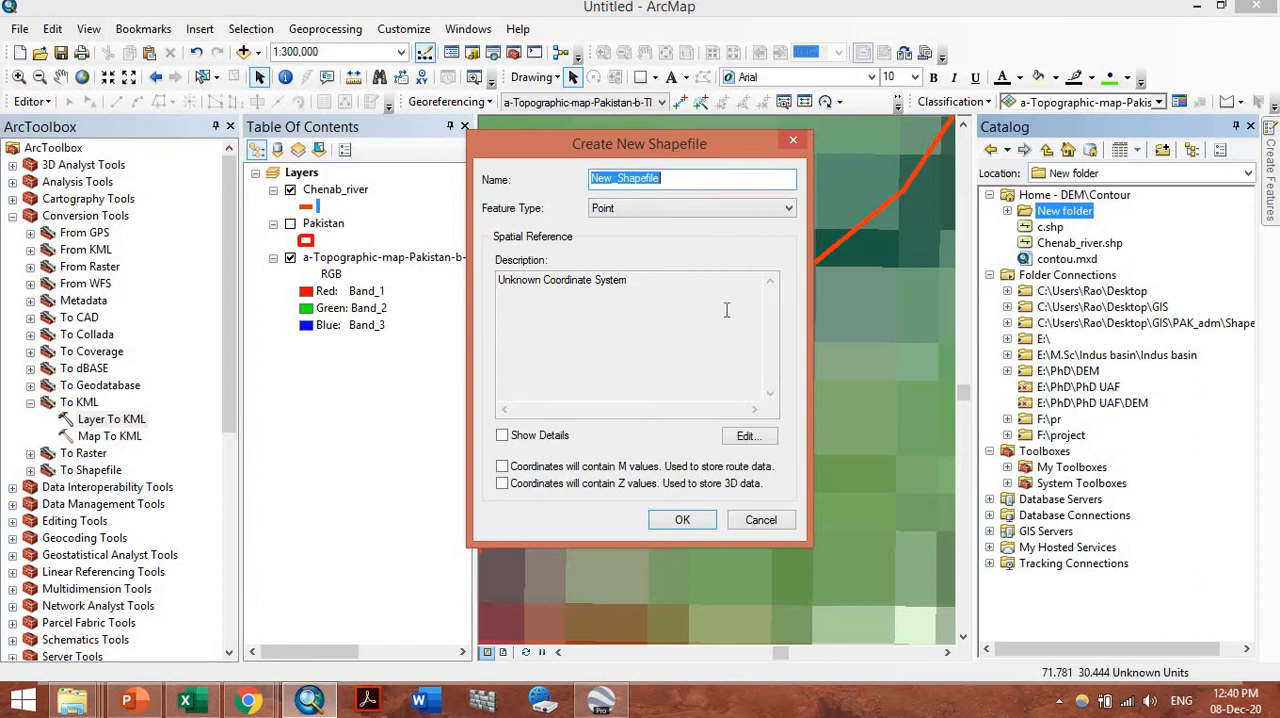
{"action": "type", "text": "riverine_island"}
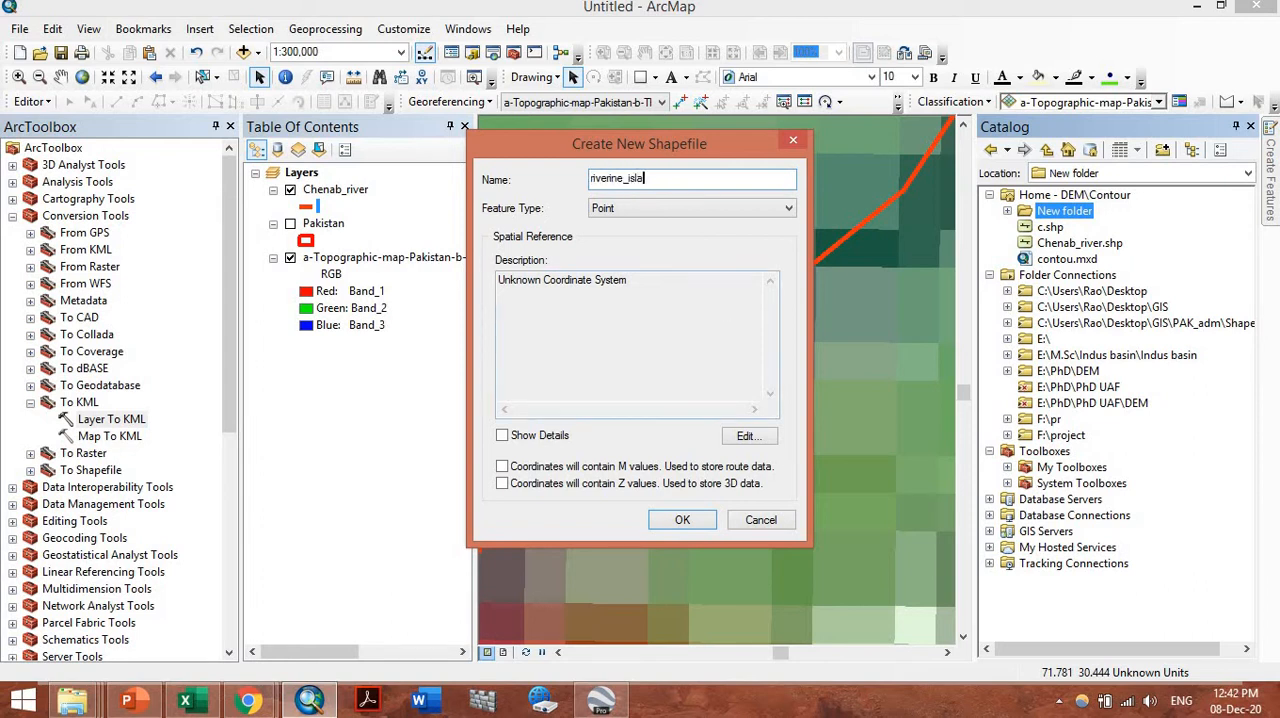
{"action": "left_click", "coordinate": [678, 214]}
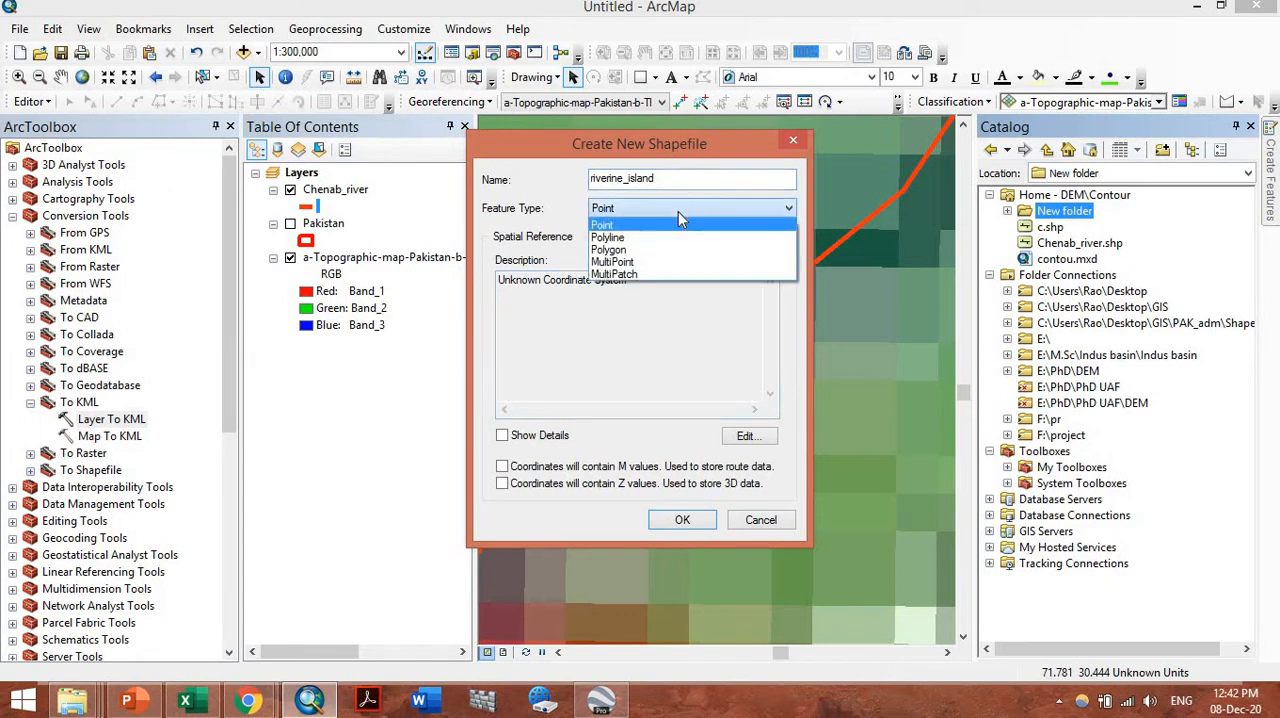
{"action": "left_click", "coordinate": [664, 182]}
{"action": "left_click_drag", "start_coordinate": [660, 182], "coordinate": [588, 180]}
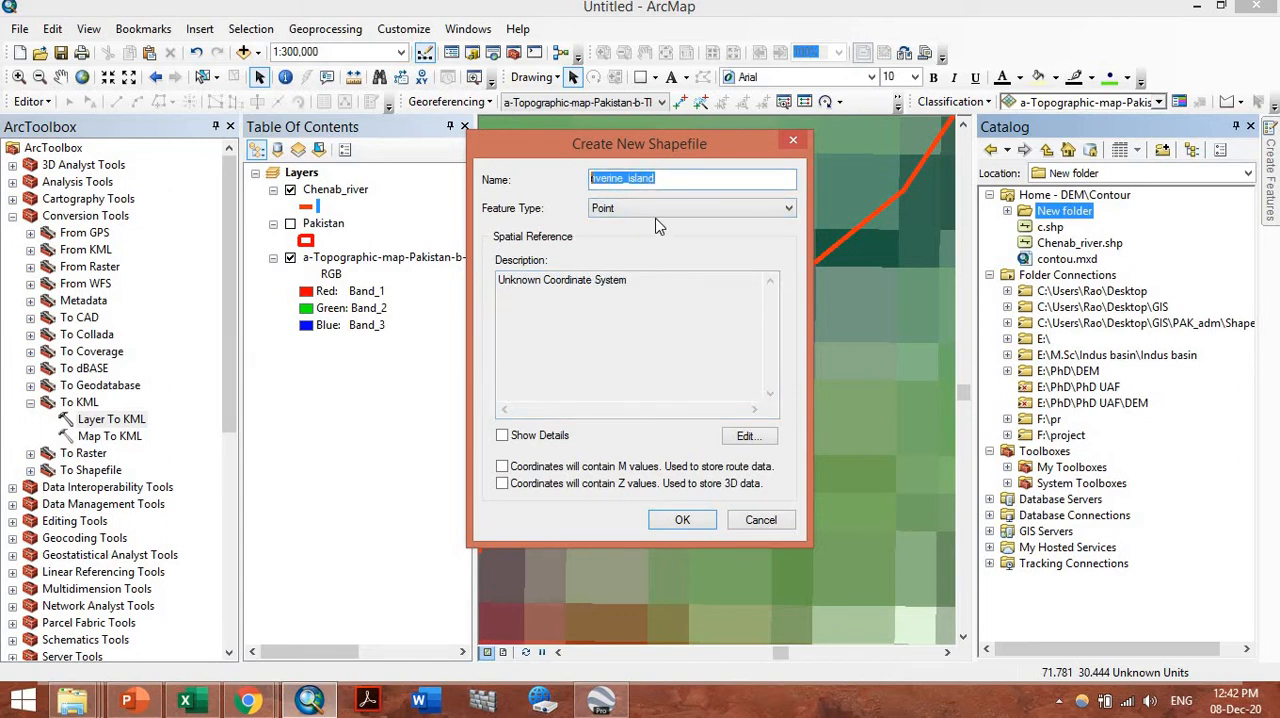
Set the shapefile's feature type to Polygon and its coordinate system to WGS 1984, and create it
{"action": "left_click", "coordinate": [651, 212]}
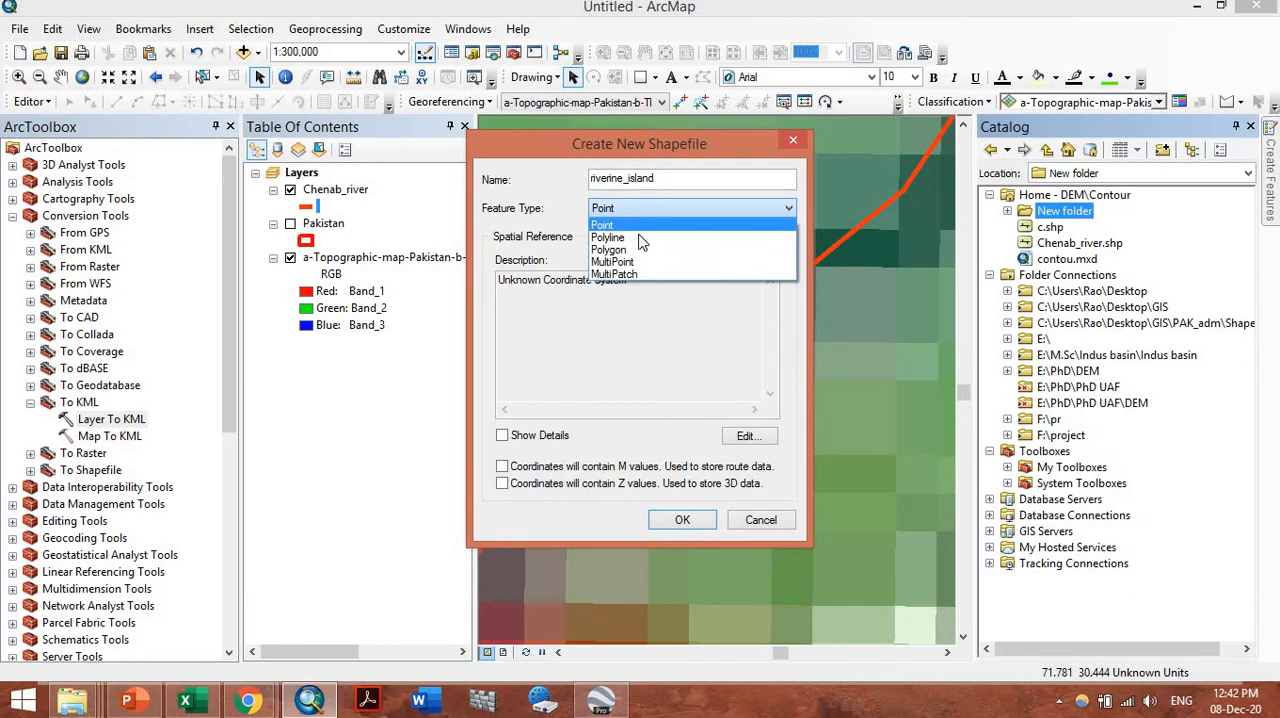
{"action": "left_click", "coordinate": [644, 289]}
{"action": "left_click", "coordinate": [748, 436]}
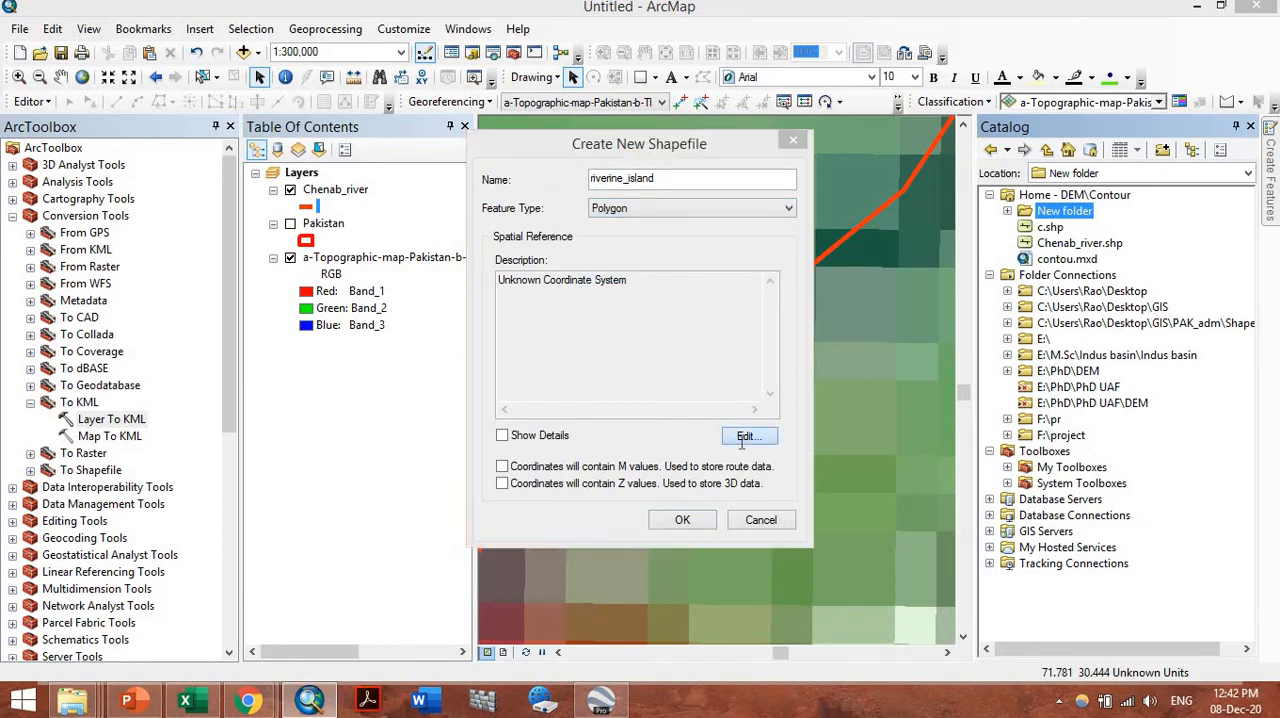
{"action": "left_click", "coordinate": [564, 203]}
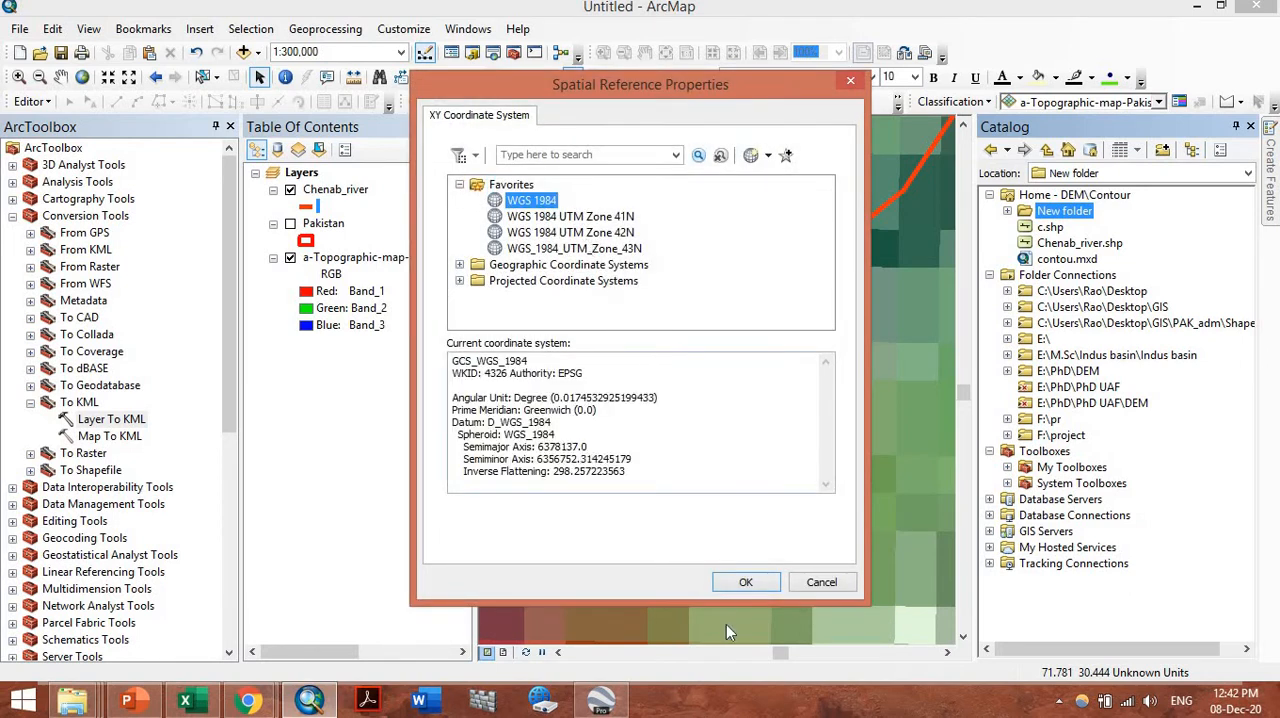
{"action": "left_click", "coordinate": [744, 586]}
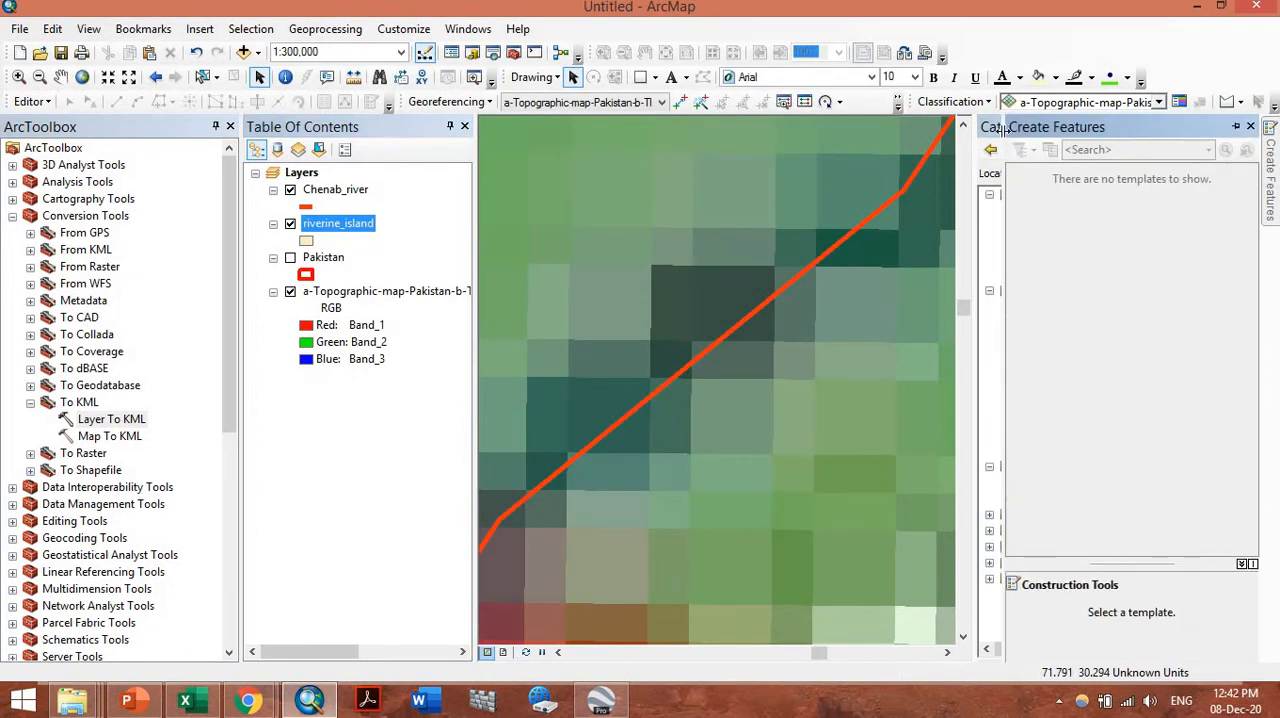
Pin the Create Features window beside the map and set the Catalog window to auto-hide
{"action": "left_click_drag", "start_coordinate": [995, 127], "coordinate": [1226, 127]}
{"action": "double_click", "coordinate": [1192, 128]}
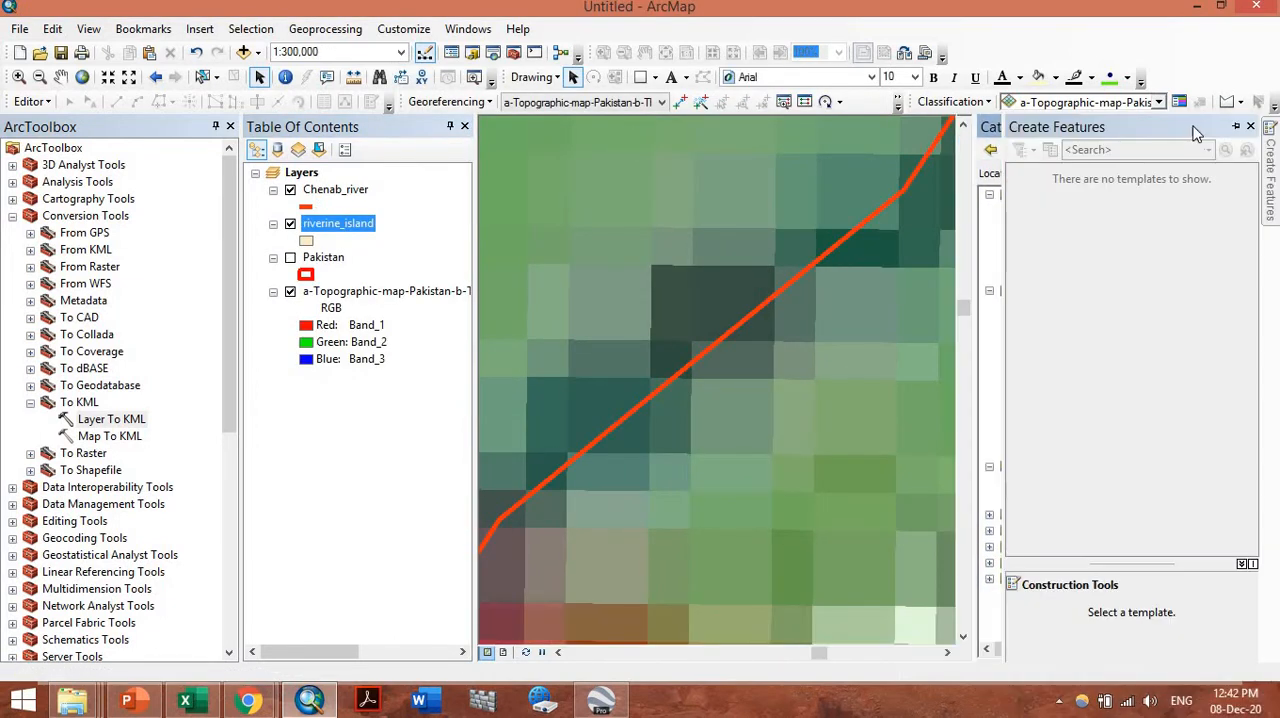
{"action": "left_click", "coordinate": [1236, 128]}
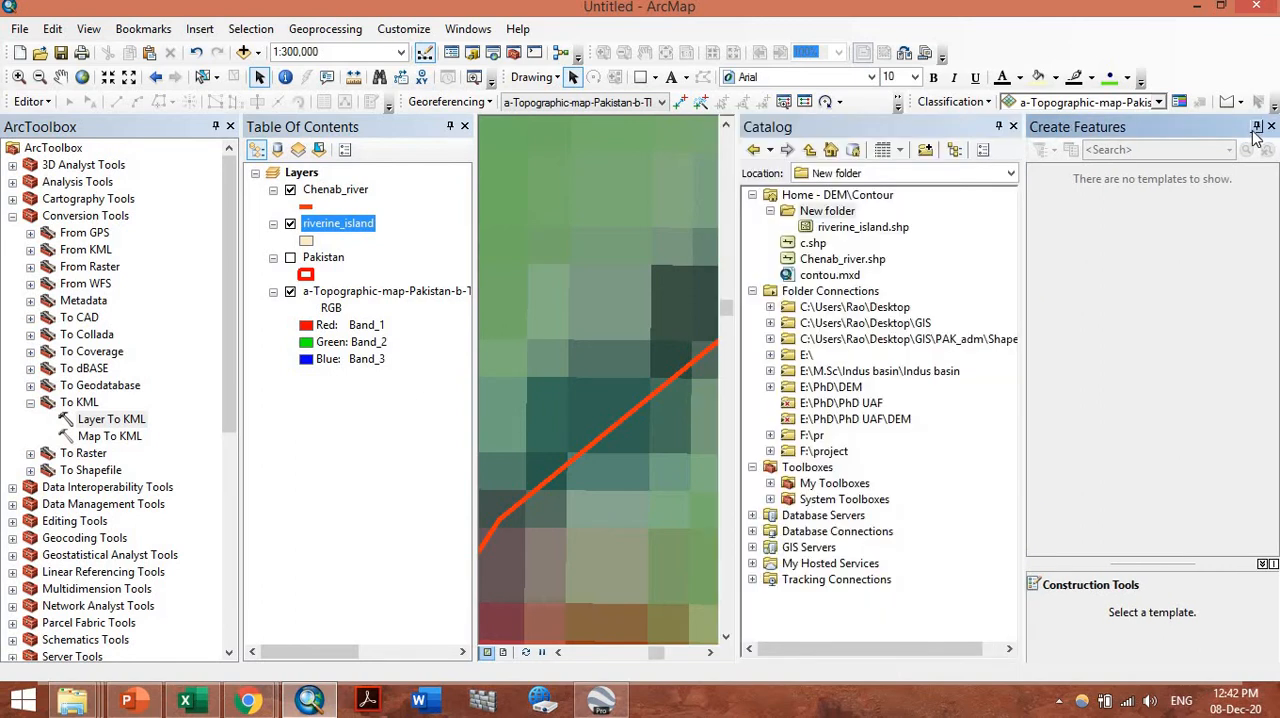
{"action": "left_click", "coordinate": [998, 127]}
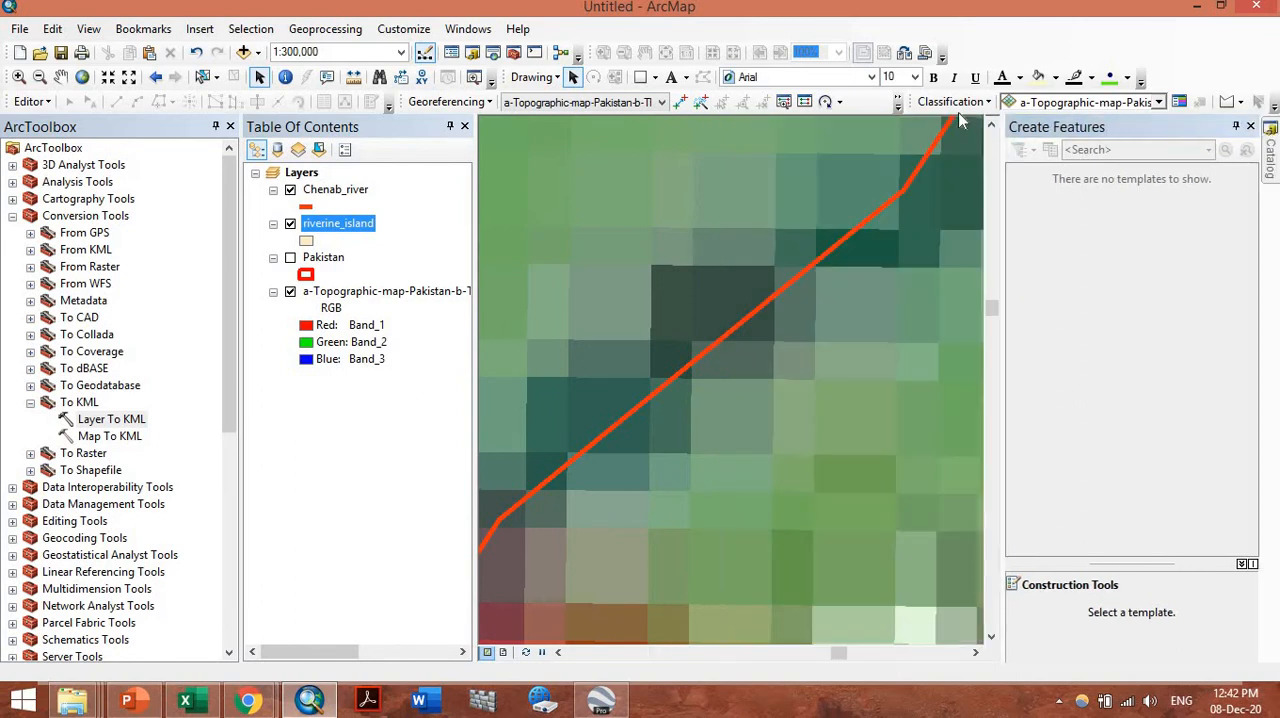
Start an edit session on the riverine_island layer, continuing past the spatial reference warning, and choose its polygon template
{"action": "left_click", "coordinate": [30, 101]}
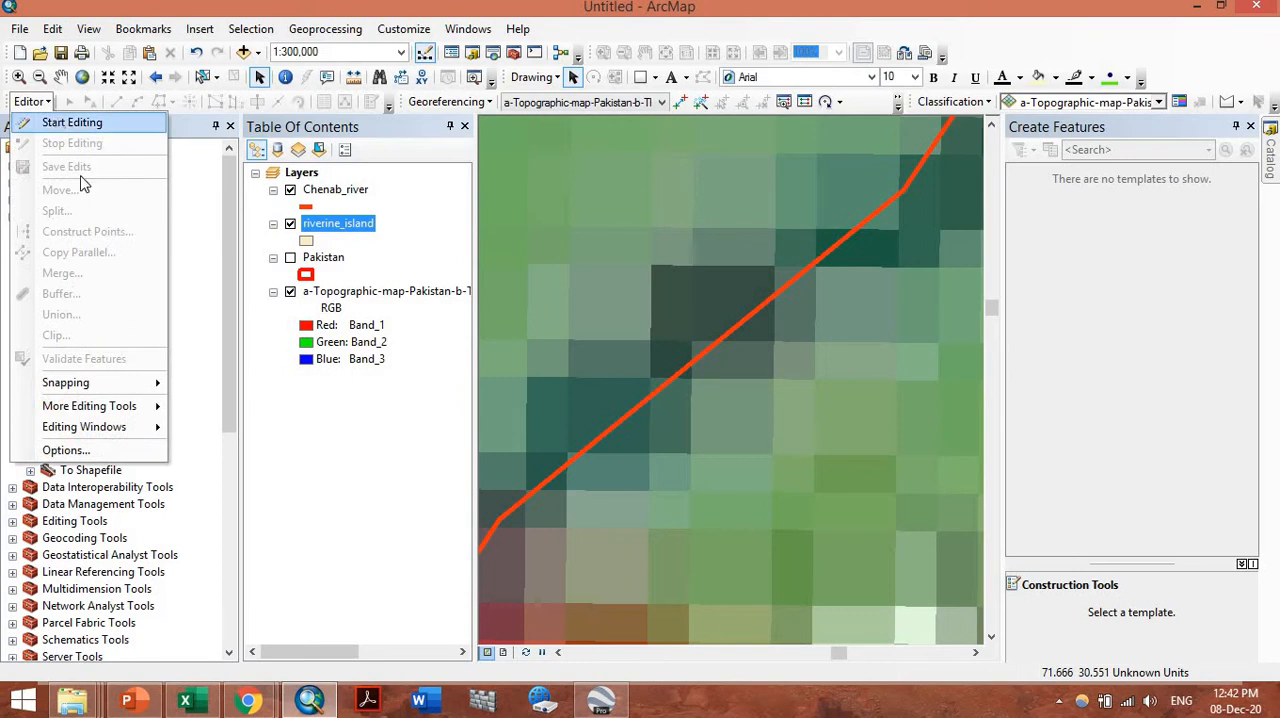
{"action": "left_click", "coordinate": [72, 122]}
{"action": "left_click", "coordinate": [506, 218]}
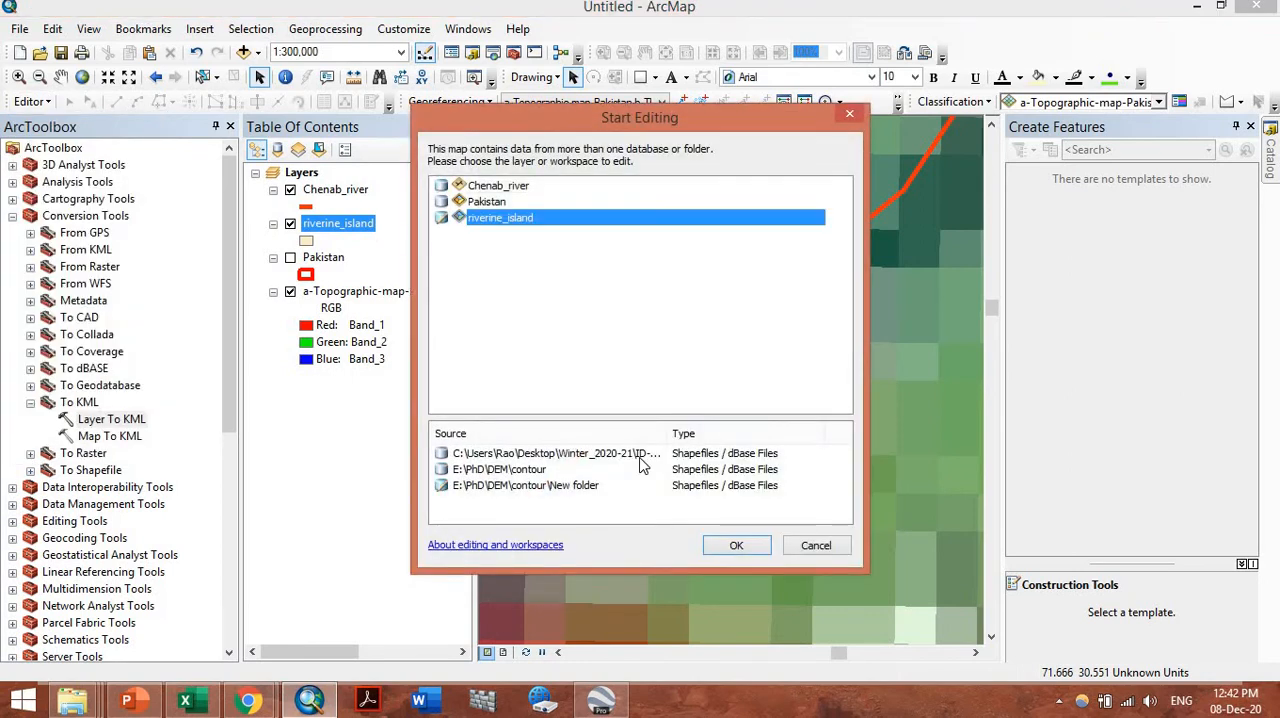
{"action": "left_click", "coordinate": [725, 552]}
{"action": "left_click", "coordinate": [742, 548]}
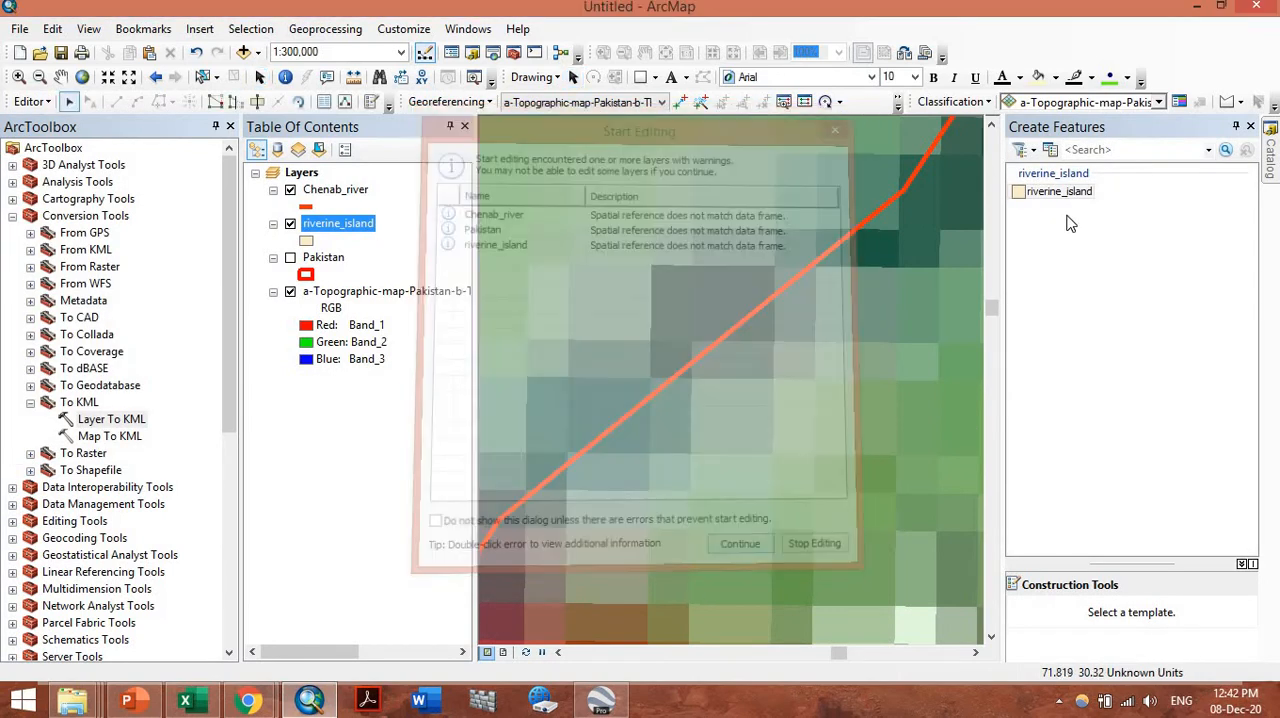
{"action": "left_click", "coordinate": [1064, 196]}
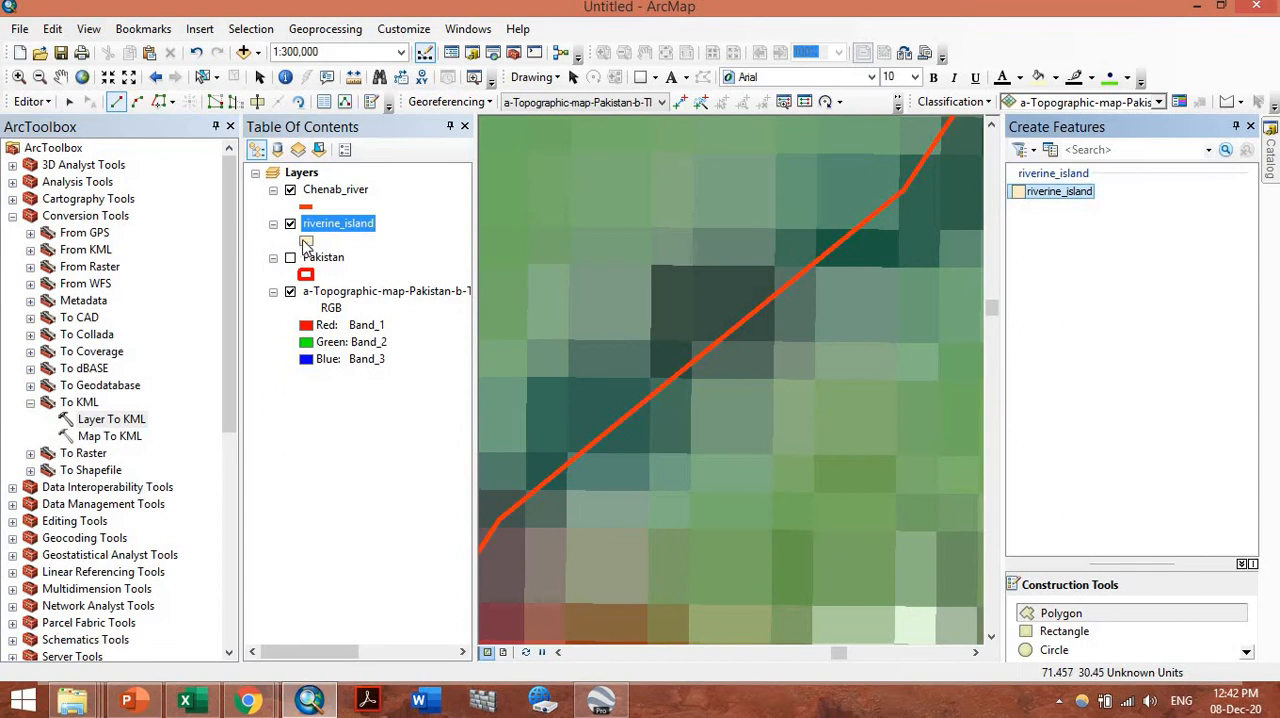
Symbolize the riverine_island layer as hollow polygons with a thicker blue outline
{"action": "left_click", "coordinate": [306, 240]}
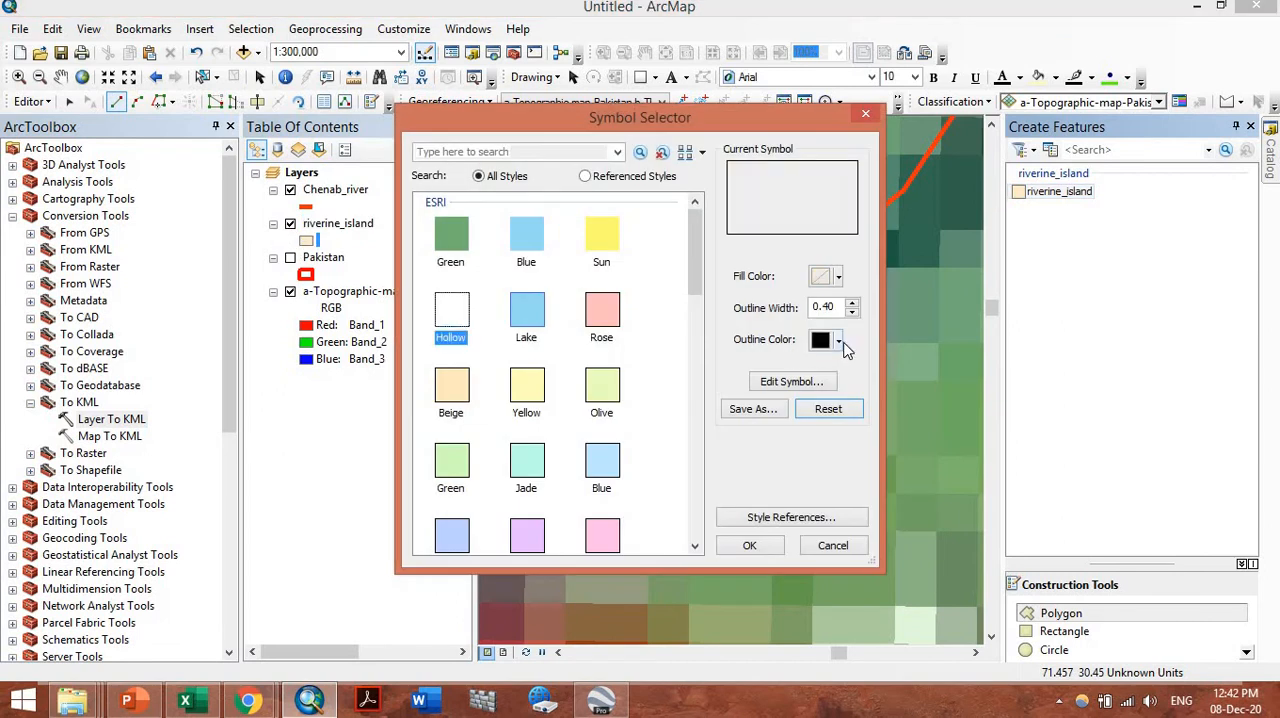
{"action": "left_click", "coordinate": [840, 341]}
{"action": "left_click", "coordinate": [970, 441]}
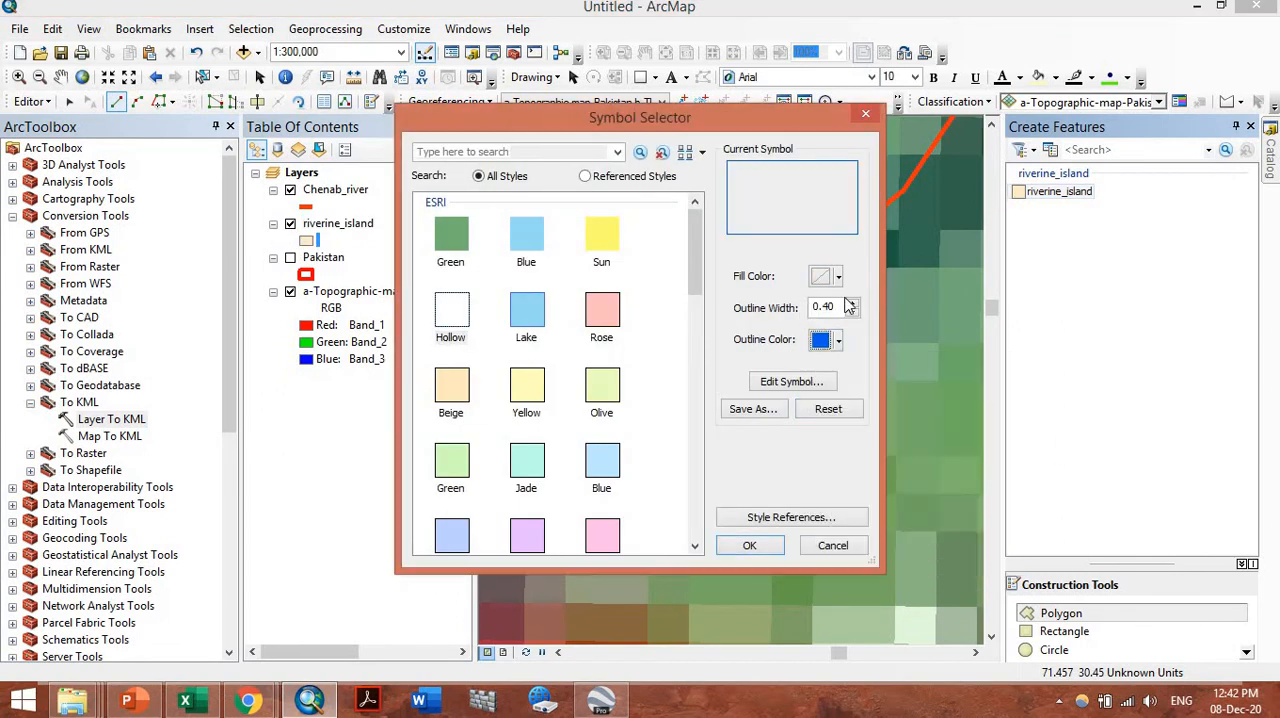
{"action": "double_click", "coordinate": [851, 303]}
{"action": "key", "text": "Return"}
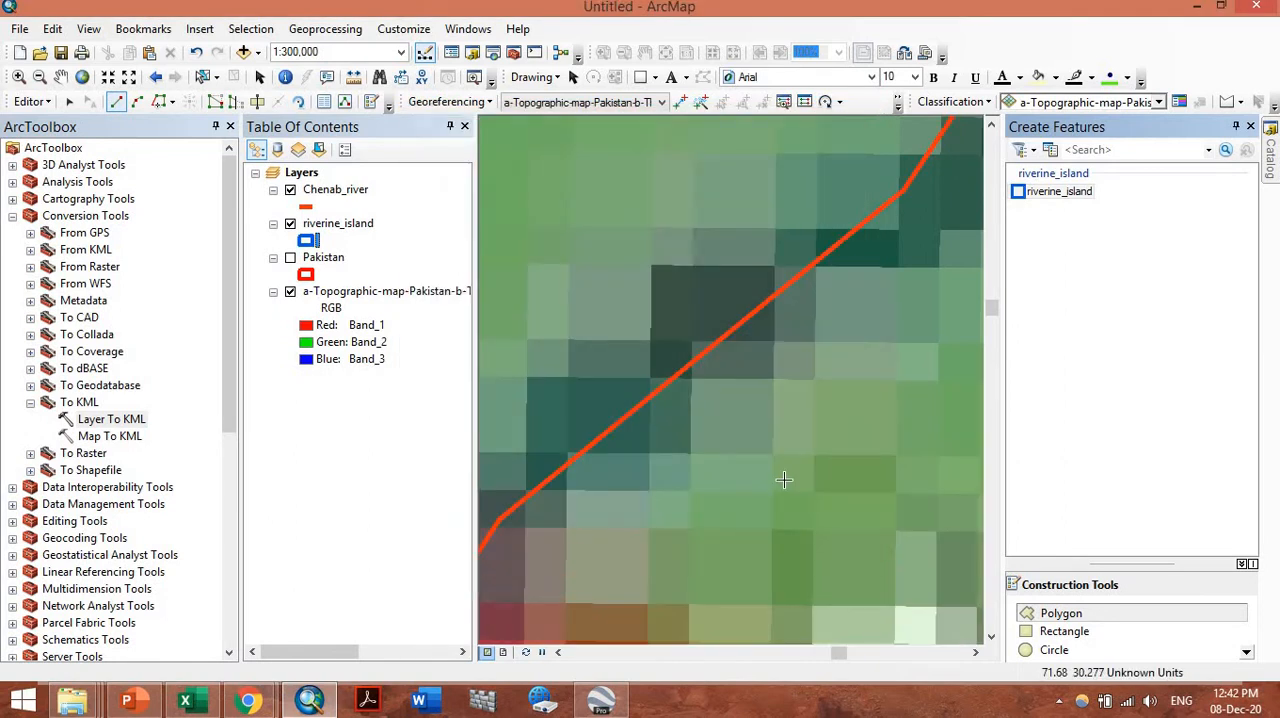
Hide the Chenab_river layer and start the island polygon at the Chenab's northeastern end, tracing vertices southwest along the river past Faisalabad
{"action": "scroll", "coordinate": [749, 514], "scroll_direction": "up", "scroll_amount": 5}
{"action": "scroll", "coordinate": [733, 479], "scroll_direction": "up", "scroll_amount": 7}
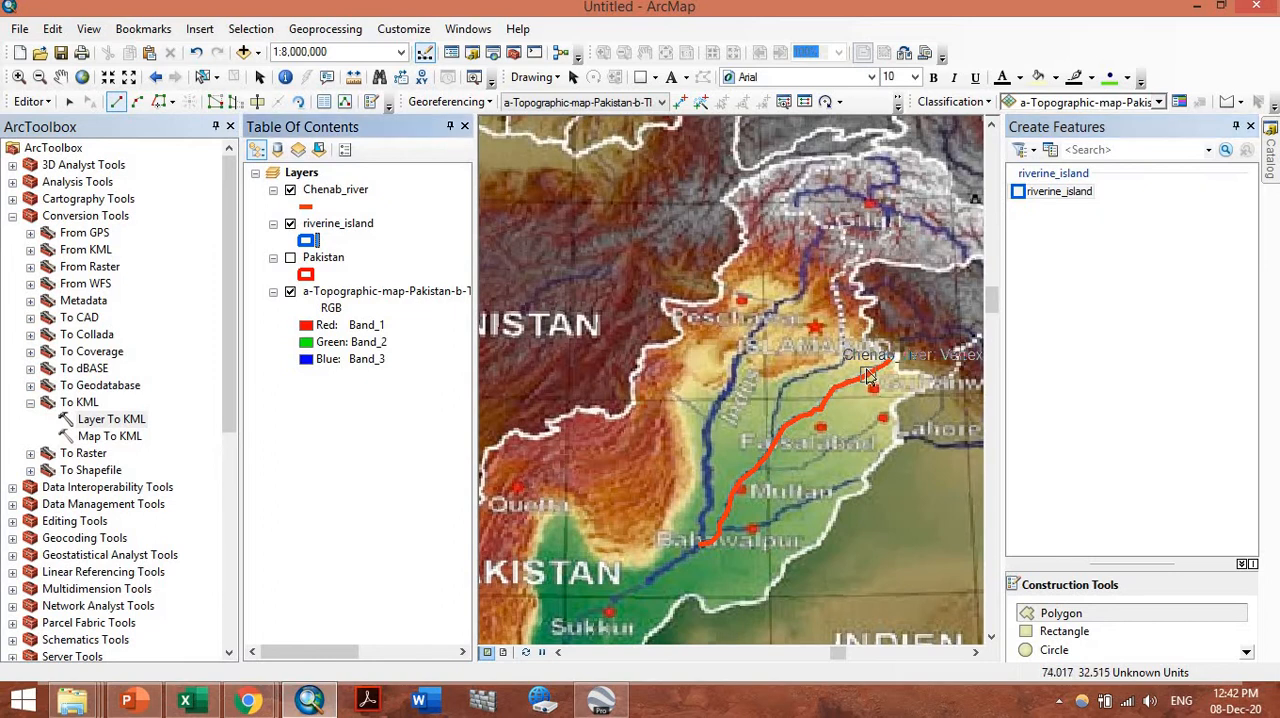
{"action": "scroll", "coordinate": [835, 428], "scroll_direction": "down", "scroll_amount": 3}
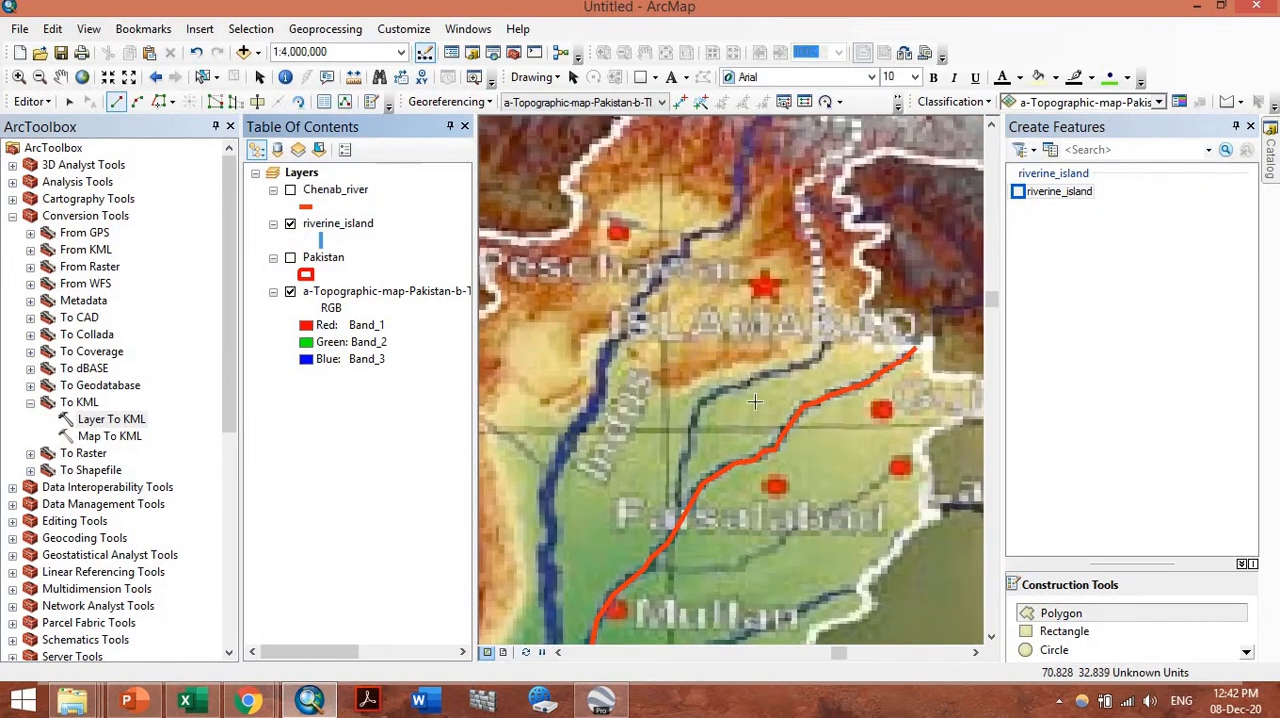
{"action": "left_click", "coordinate": [909, 353]}
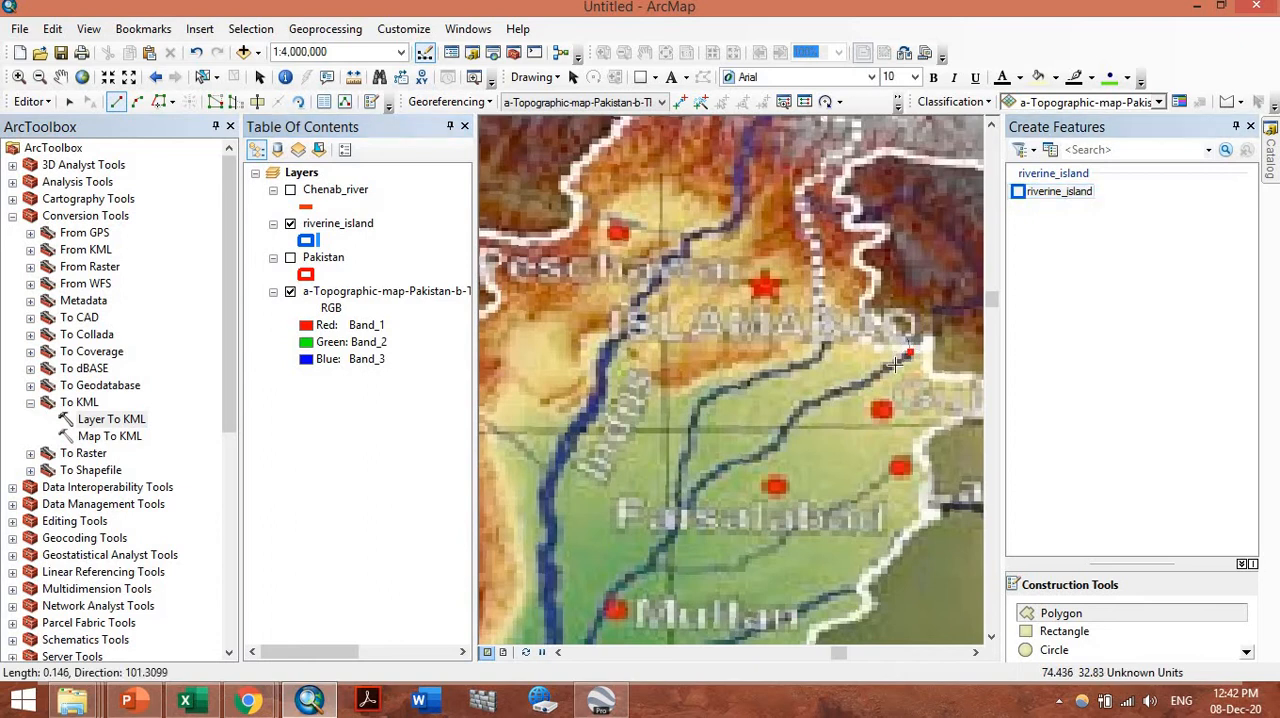
{"action": "left_click", "coordinate": [879, 369]}
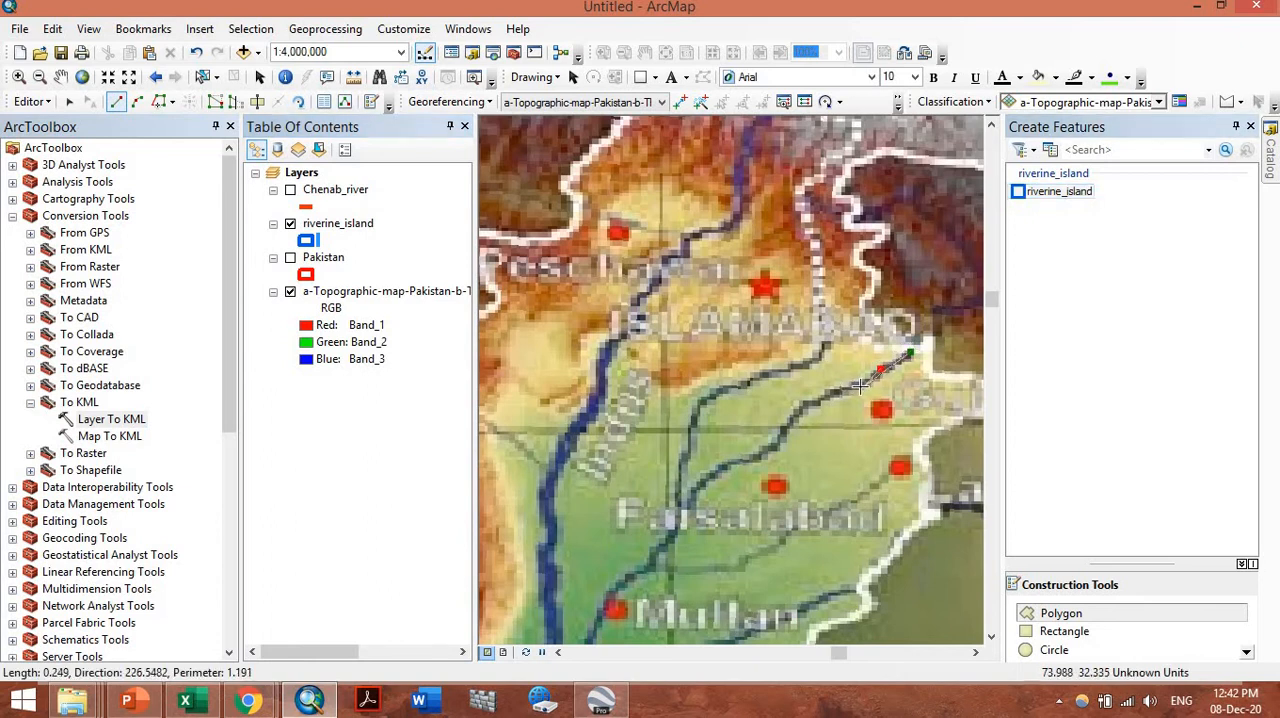
{"action": "left_click", "coordinate": [858, 385]}
{"action": "left_click", "coordinate": [812, 404]}
{"action": "left_click", "coordinate": [793, 415]}
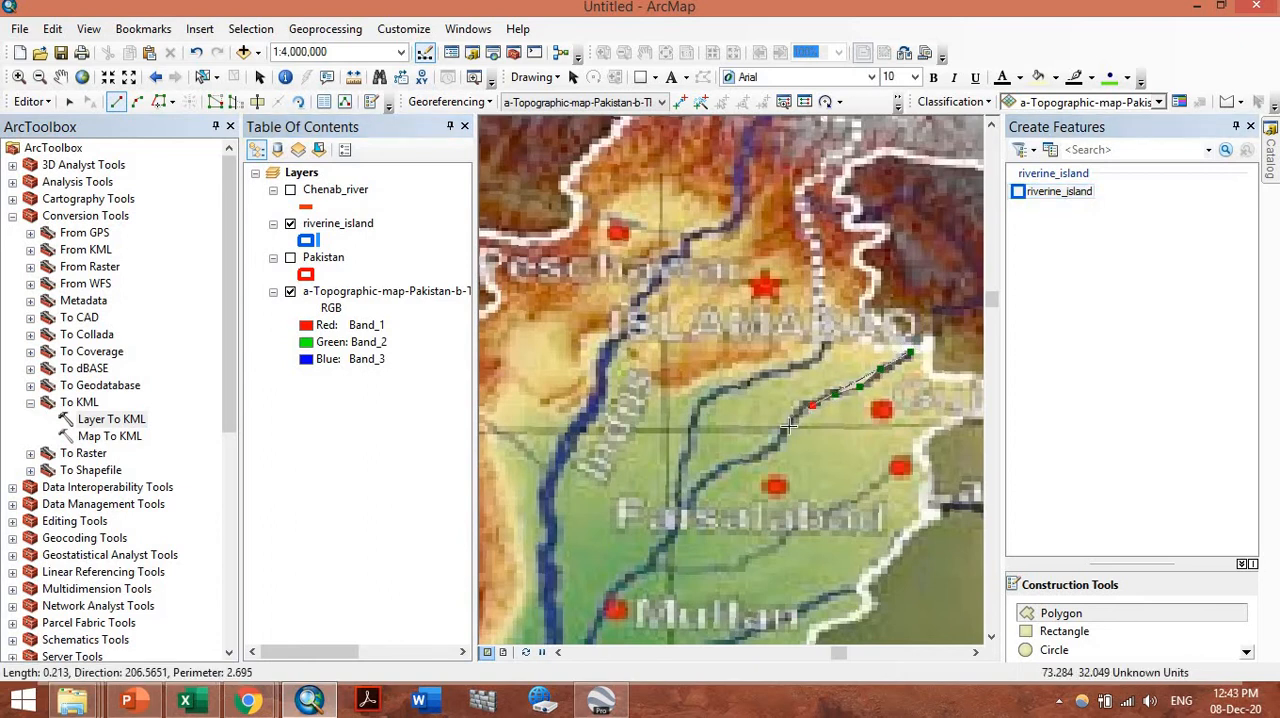
{"action": "left_click", "coordinate": [777, 445]}
{"action": "left_click", "coordinate": [757, 460]}
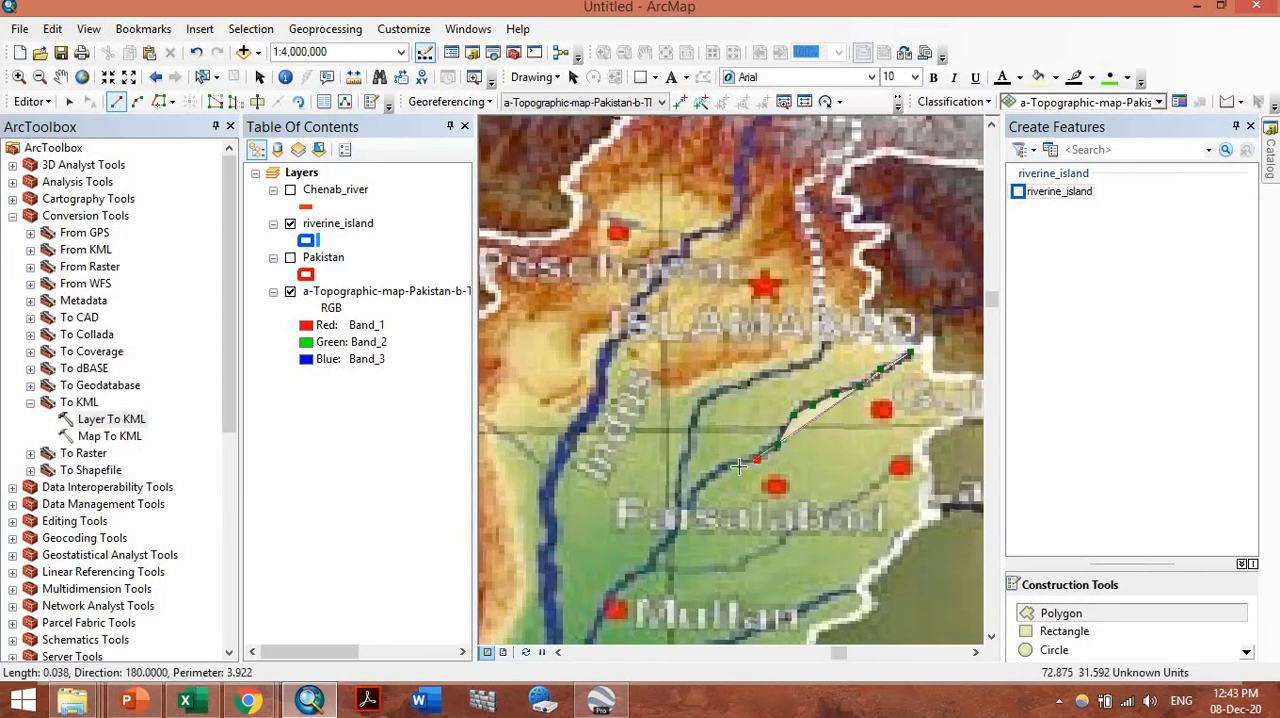
{"action": "left_click", "coordinate": [734, 468]}
{"action": "left_click", "coordinate": [713, 475]}
{"action": "left_click", "coordinate": [693, 493]}
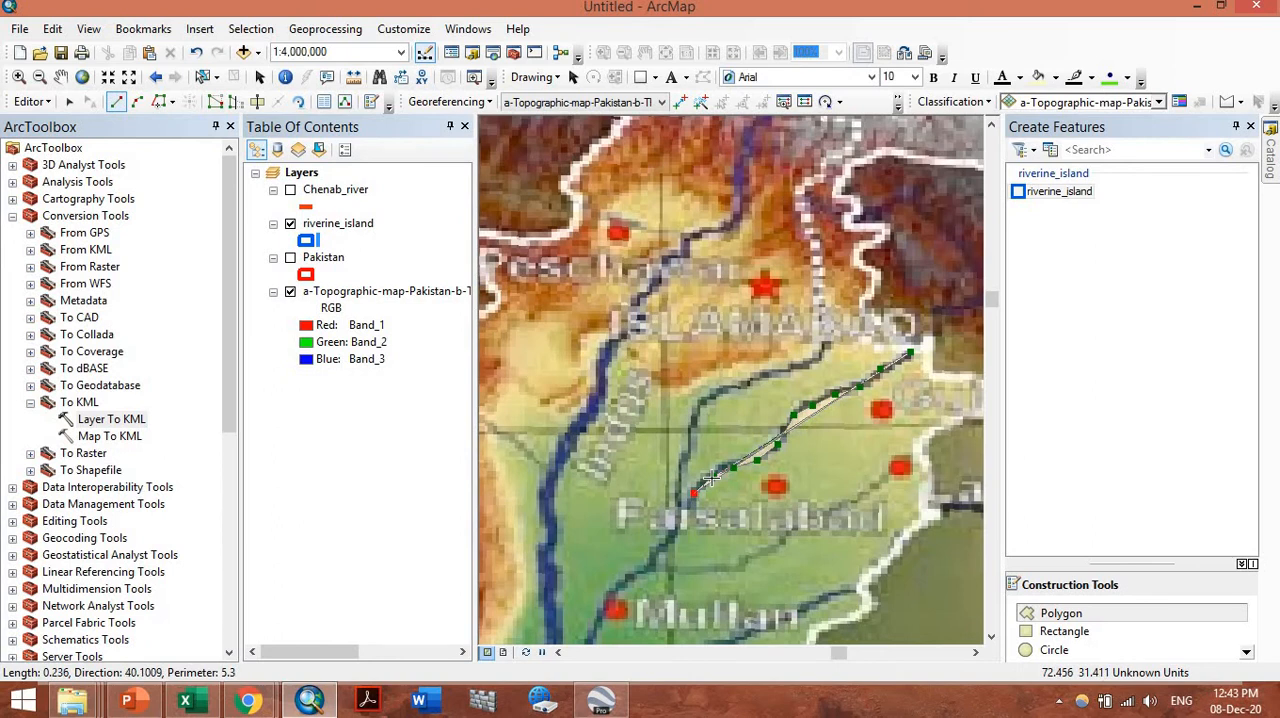
Delete the last four vertices of the polygon sketch, back to the river bend north of the Faisalabad marker
{"action": "scroll", "coordinate": [705, 482], "scroll_direction": "up", "scroll_amount": 1}
{"action": "scroll", "coordinate": [705, 482], "scroll_direction": "up", "scroll_amount": 3}
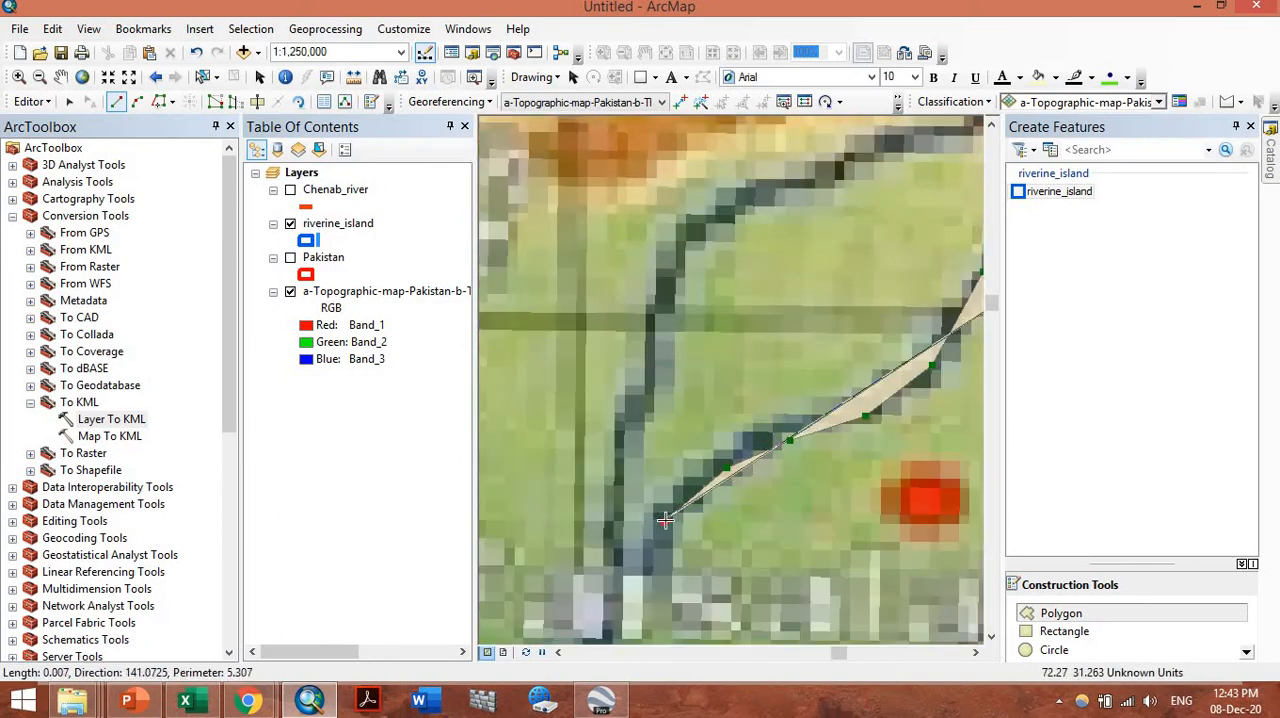
{"action": "right_click", "coordinate": [666, 522]}
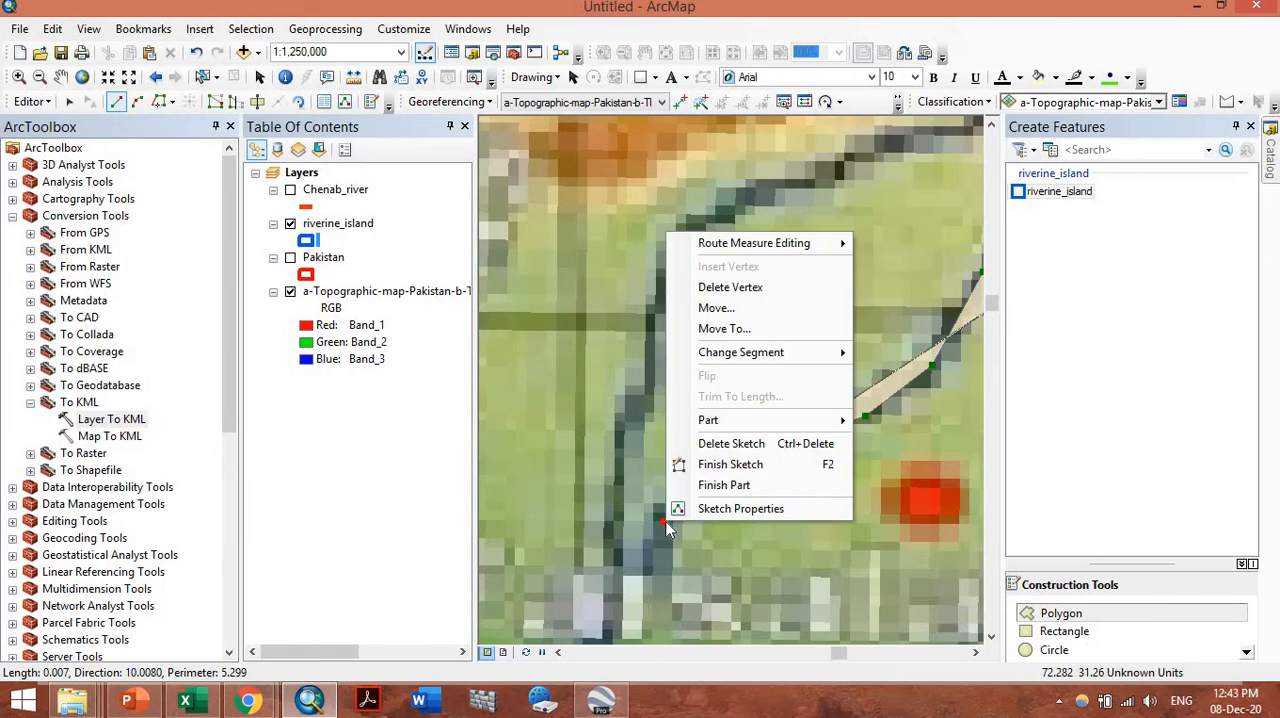
{"action": "left_click", "coordinate": [728, 287]}
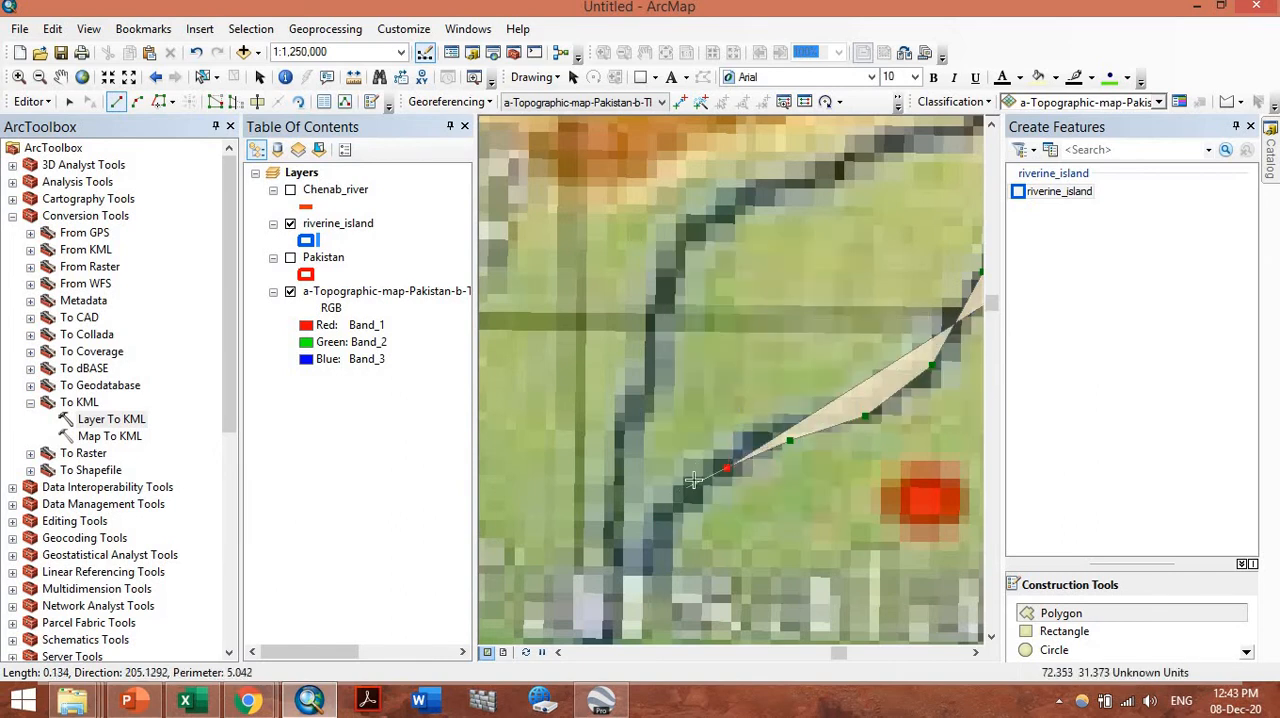
{"action": "right_click", "coordinate": [725, 470]}
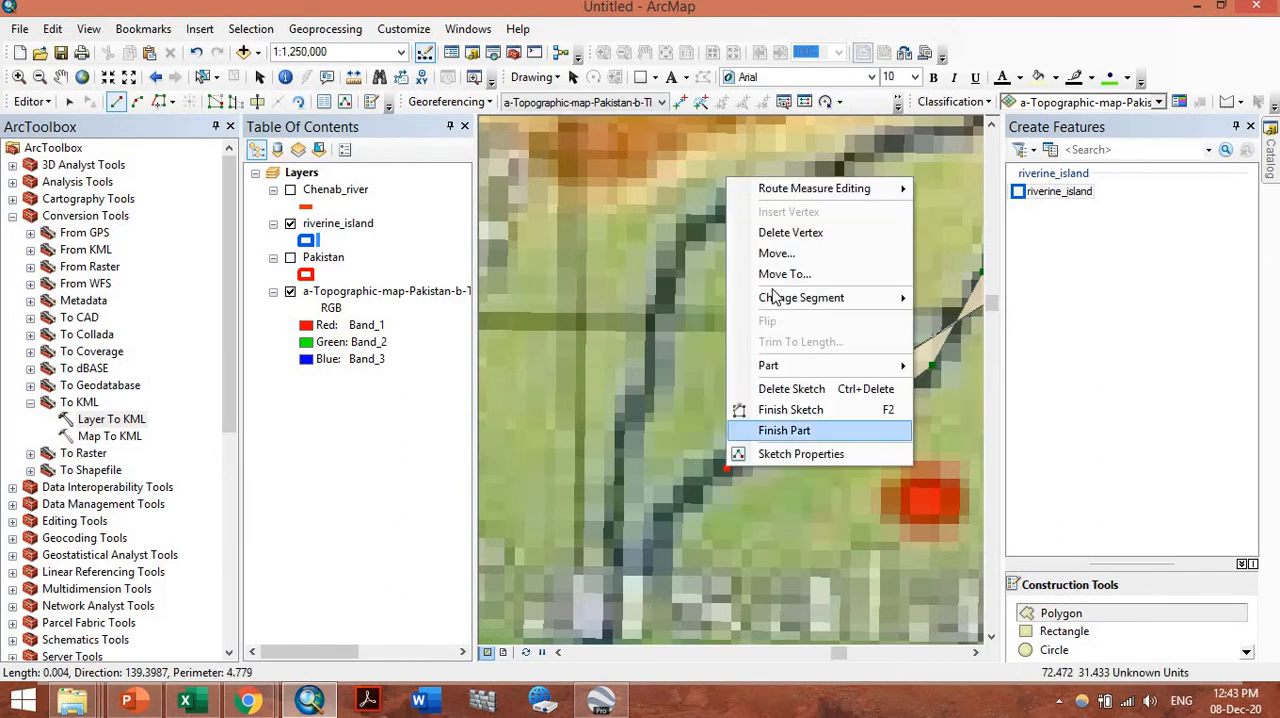
{"action": "left_click", "coordinate": [797, 250]}
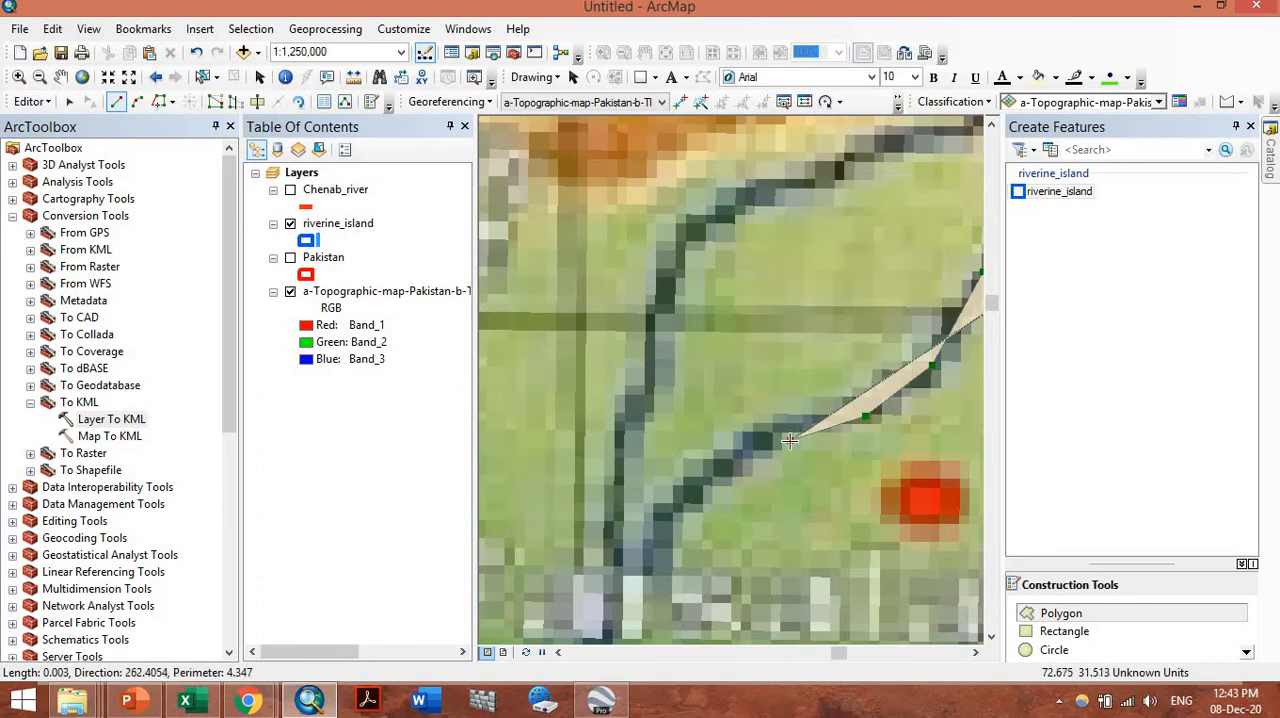
{"action": "right_click", "coordinate": [790, 440]}
{"action": "left_click", "coordinate": [868, 207]}
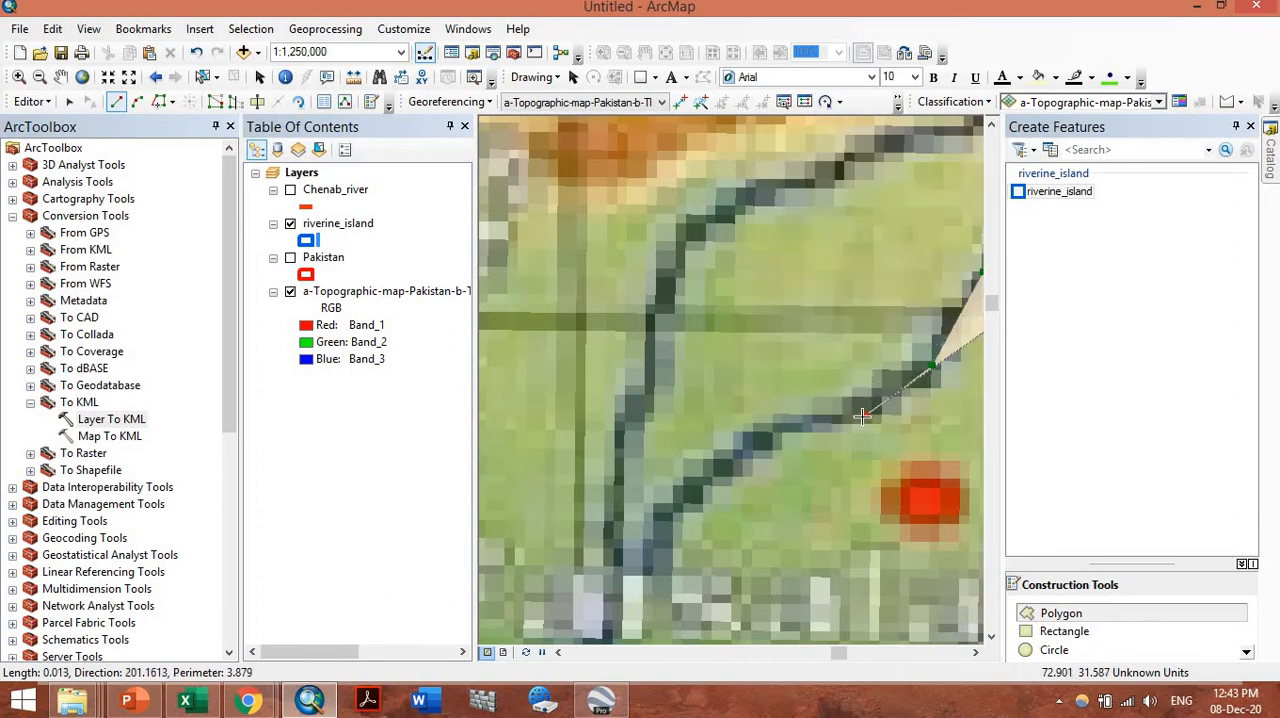
{"action": "right_click", "coordinate": [864, 417]}
{"action": "left_click", "coordinate": [952, 32]}
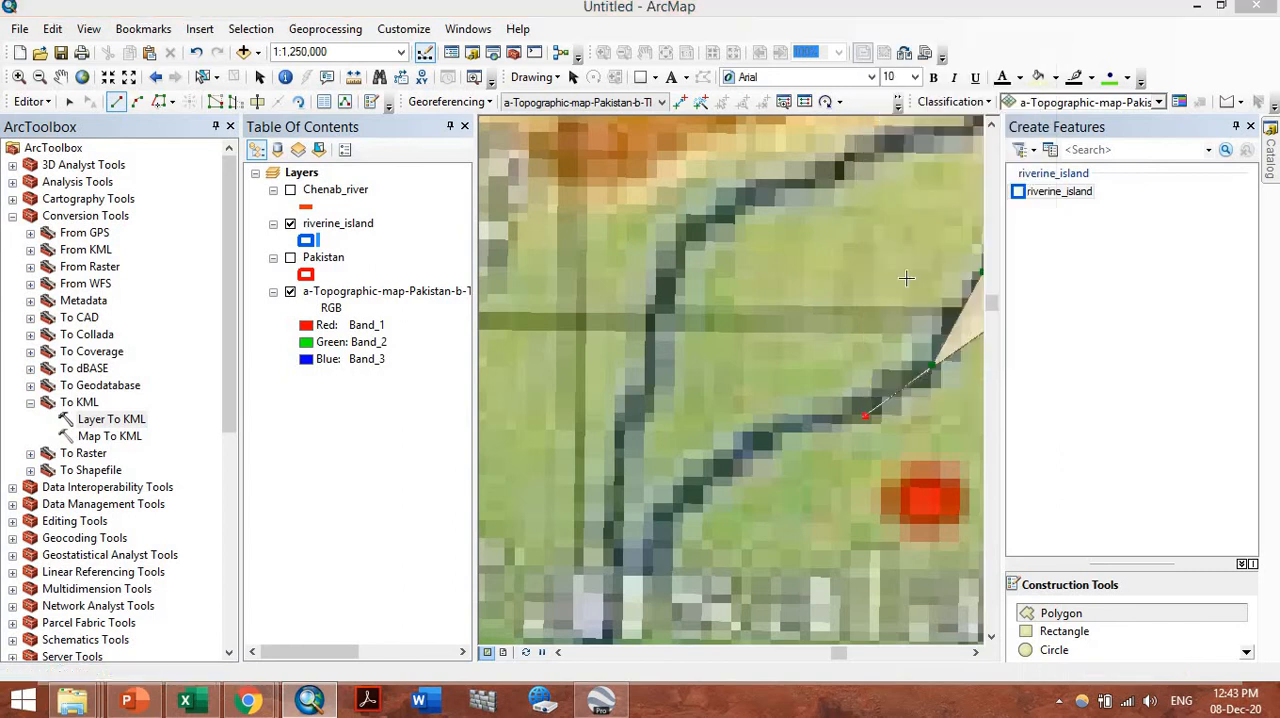
{"action": "left_click", "coordinate": [864, 417]}
{"action": "right_click", "coordinate": [864, 417]}
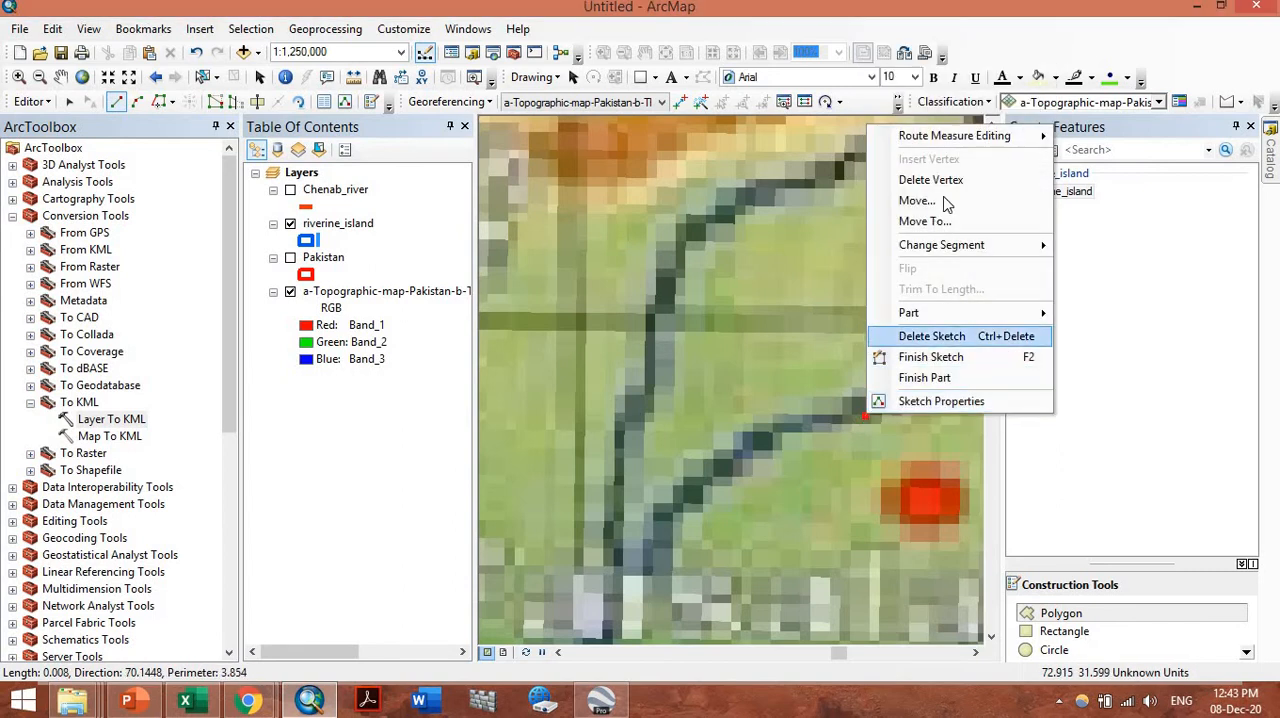
{"action": "left_click", "coordinate": [926, 181]}
Retrace the polygon edge along the Chenab's inner bank southwest to its confluence with the river to the west
{"action": "left_click", "coordinate": [861, 398]}
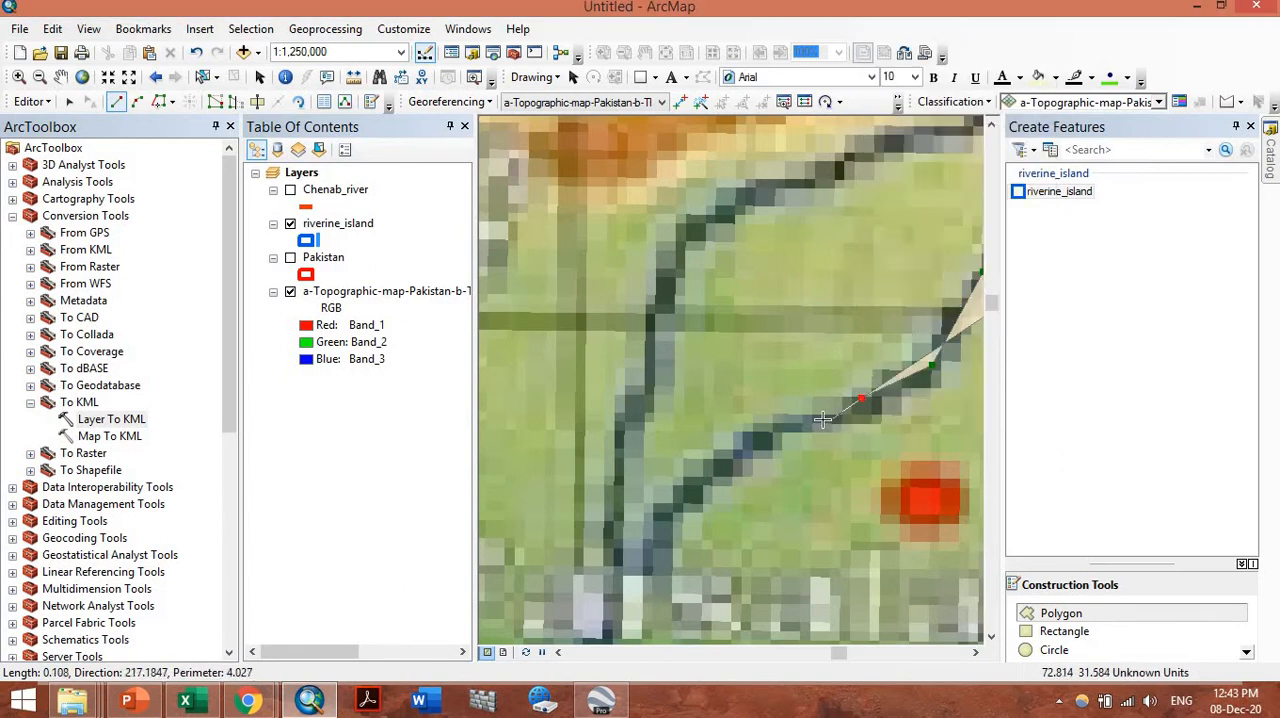
{"action": "left_click", "coordinate": [831, 420]}
{"action": "left_click", "coordinate": [776, 424]}
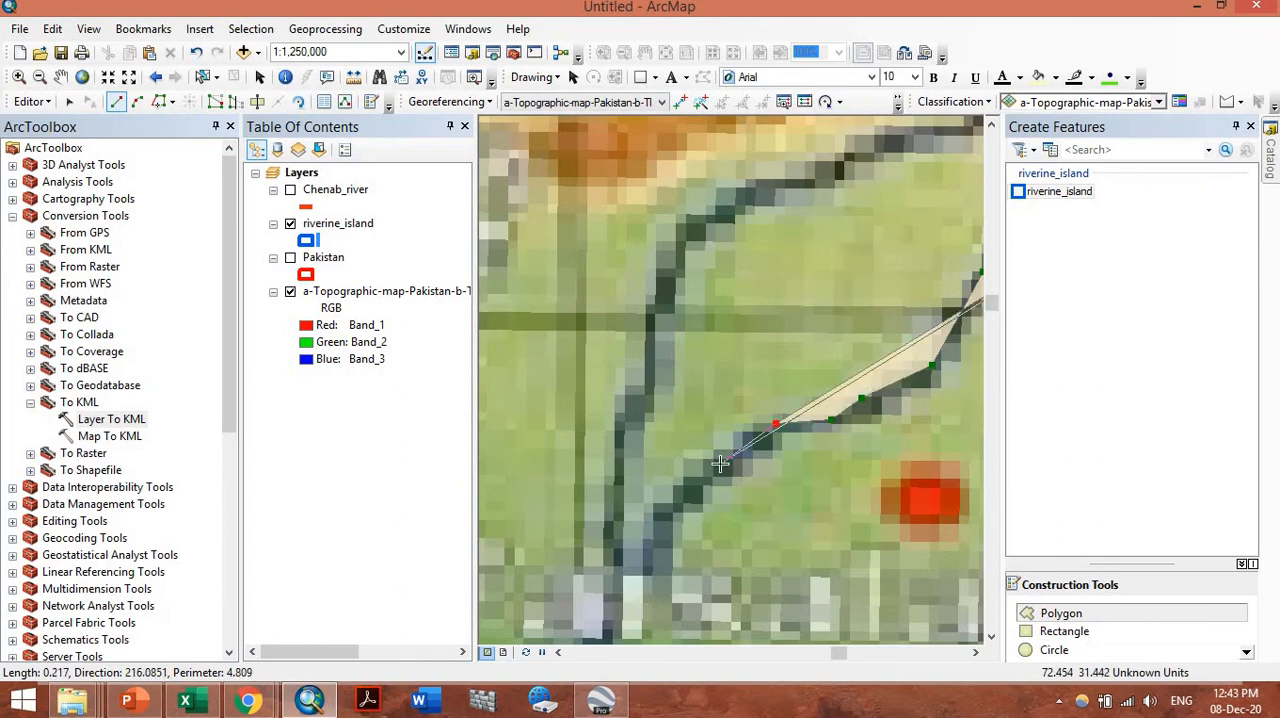
{"action": "left_click", "coordinate": [720, 464]}
{"action": "left_click", "coordinate": [641, 544]}
{"action": "left_click", "coordinate": [616, 594]}
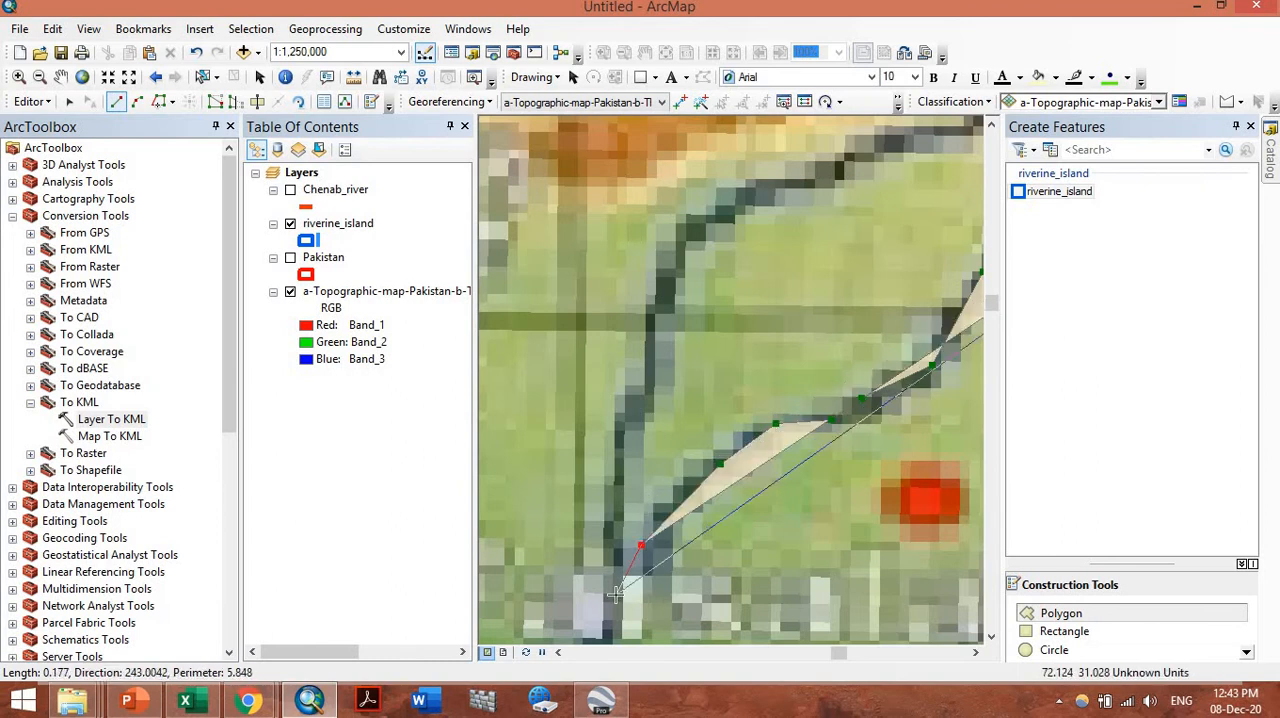
Continue the polygon north from the confluence along the inner bank of the western river to its upper end below Islamabad
{"action": "left_click", "coordinate": [628, 500]}
{"action": "left_click", "coordinate": [649, 397]}
{"action": "left_click", "coordinate": [675, 287]}
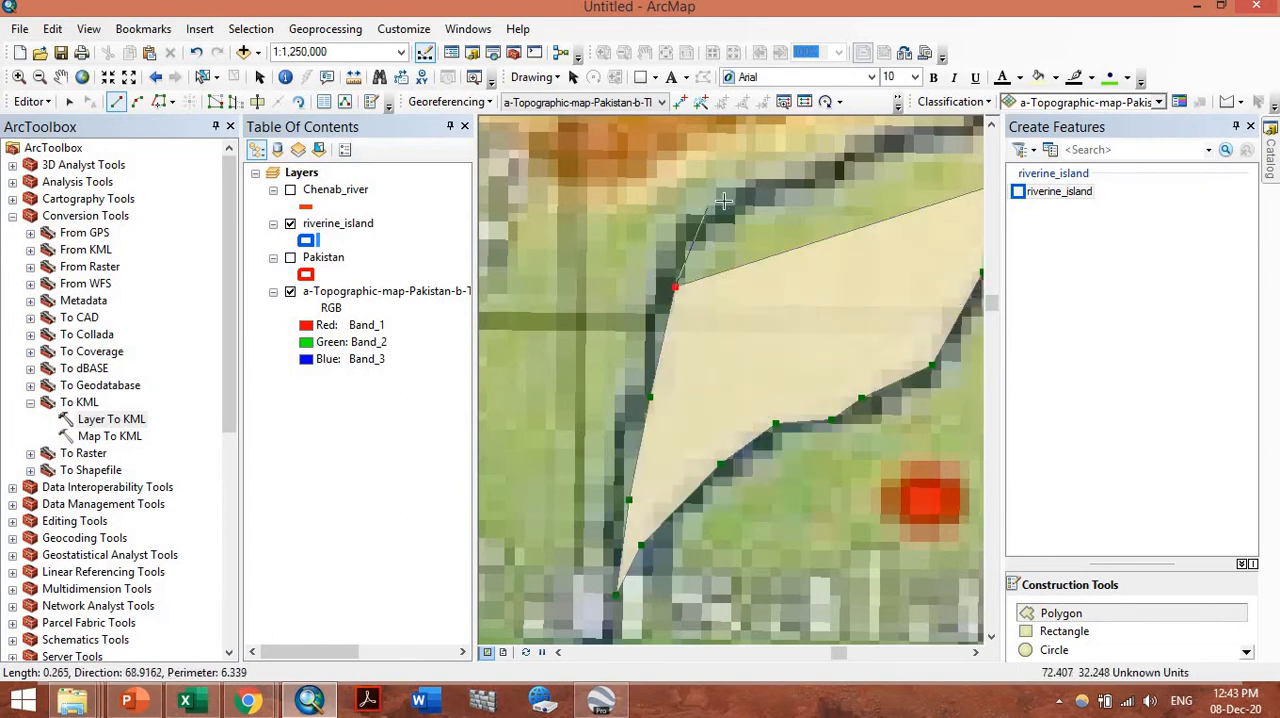
{"action": "left_click", "coordinate": [727, 200]}
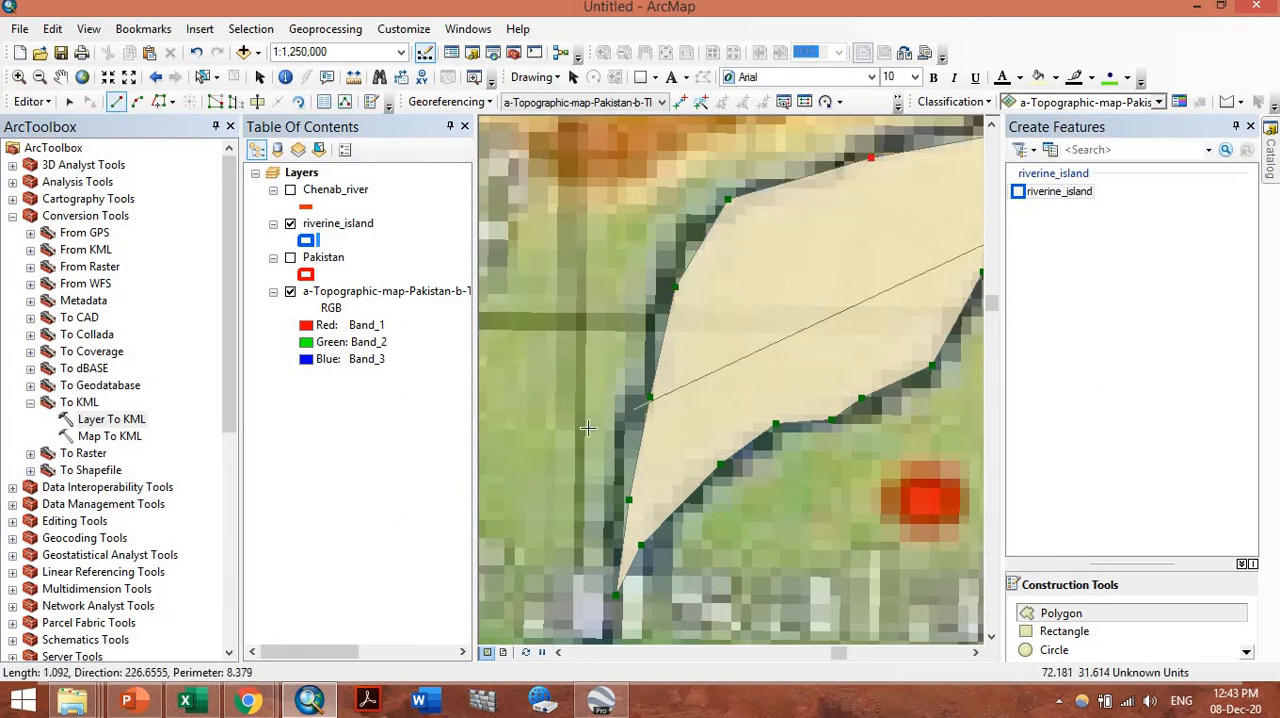
{"action": "scroll", "coordinate": [587, 428], "scroll_direction": "up", "scroll_amount": 2}
{"action": "scroll", "coordinate": [600, 420], "scroll_direction": "down", "scroll_amount": 2}
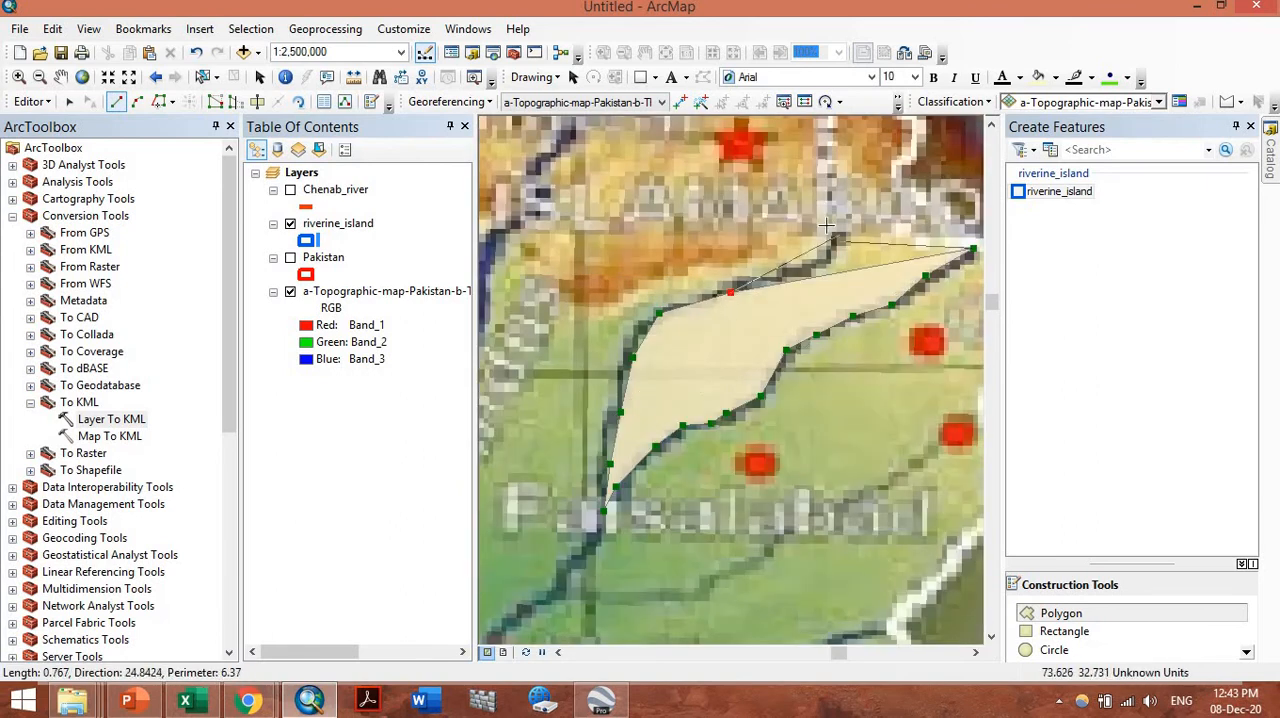
{"action": "left_click", "coordinate": [779, 308]}
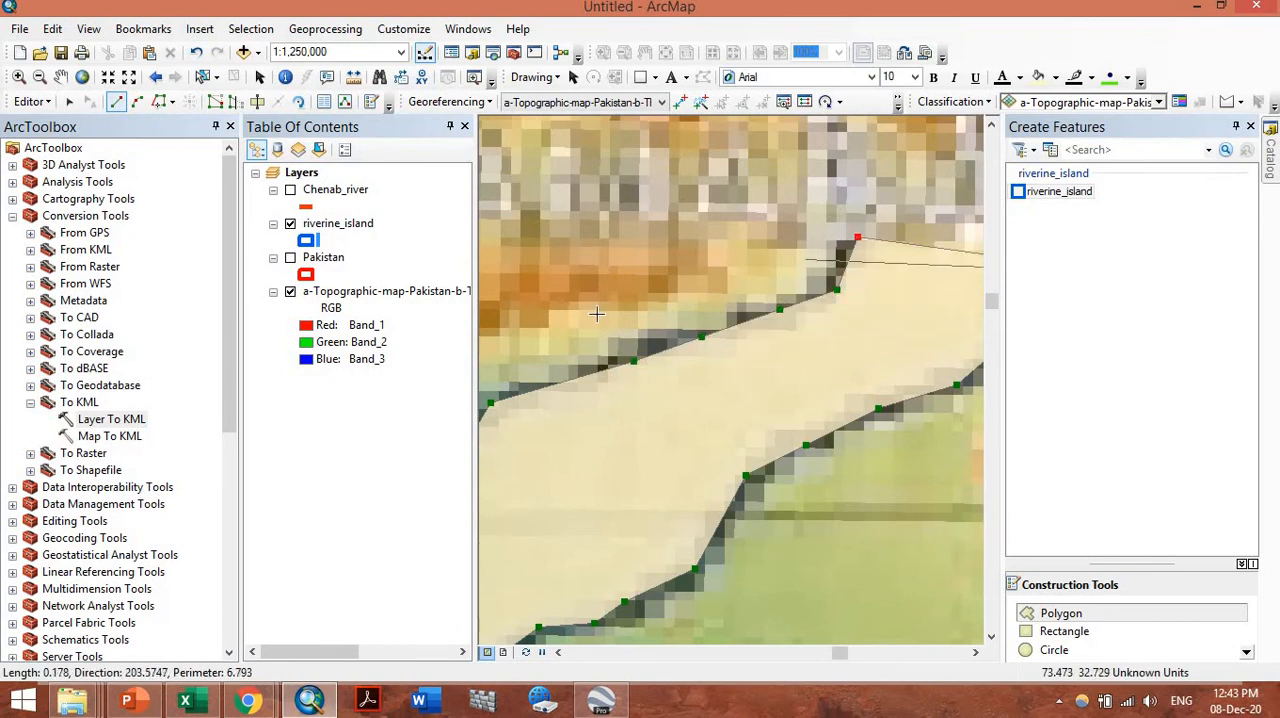
Close the polygon across the northern gap between the two rivers and finish the sketch
{"action": "scroll", "coordinate": [591, 317], "scroll_direction": "up", "scroll_amount": 2}
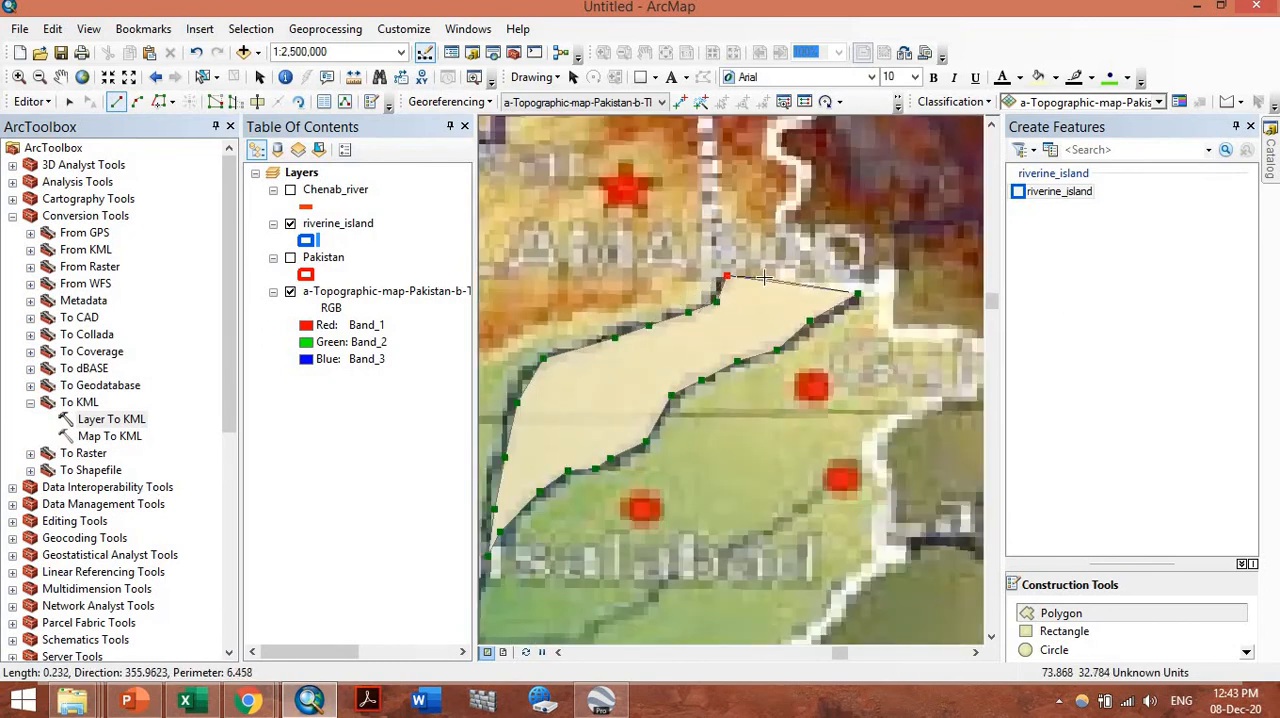
{"action": "left_click", "coordinate": [764, 278]}
{"action": "left_click", "coordinate": [786, 272]}
{"action": "double_click", "coordinate": [822, 275]}
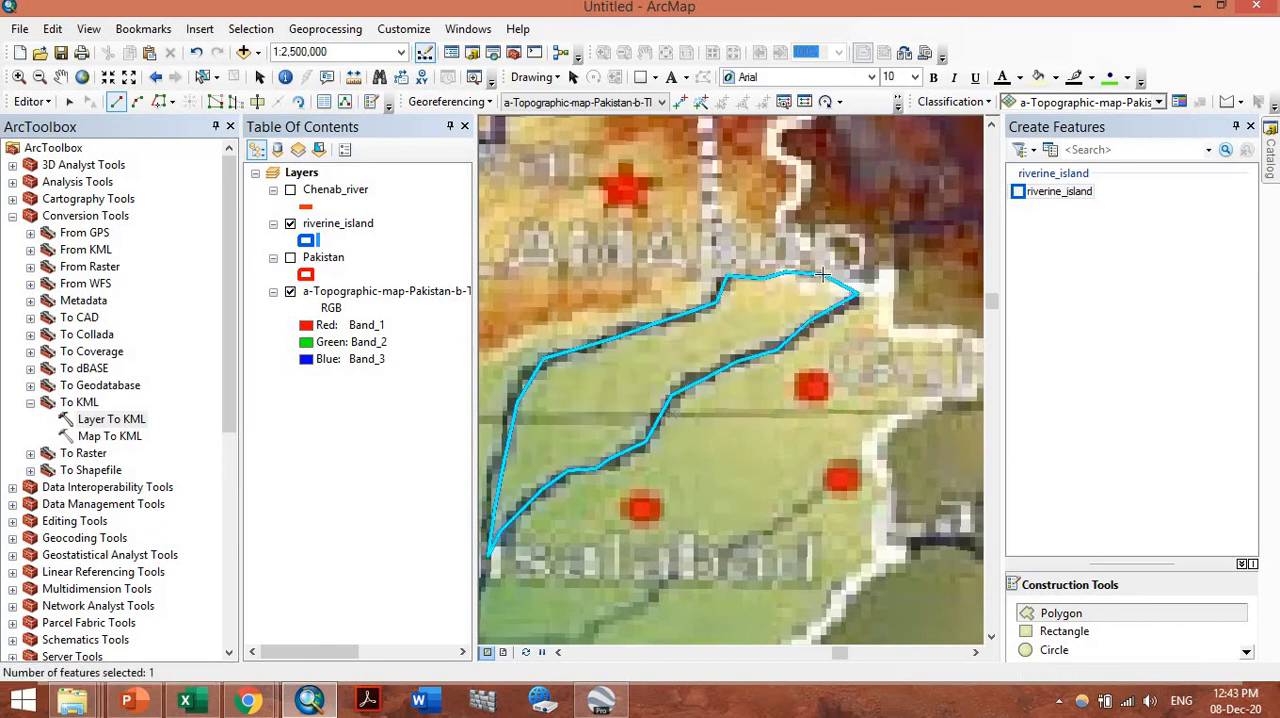
Stop editing and save the edits to the riverine_island layer
{"action": "left_click", "coordinate": [30, 101]}
{"action": "left_click", "coordinate": [80, 143]}
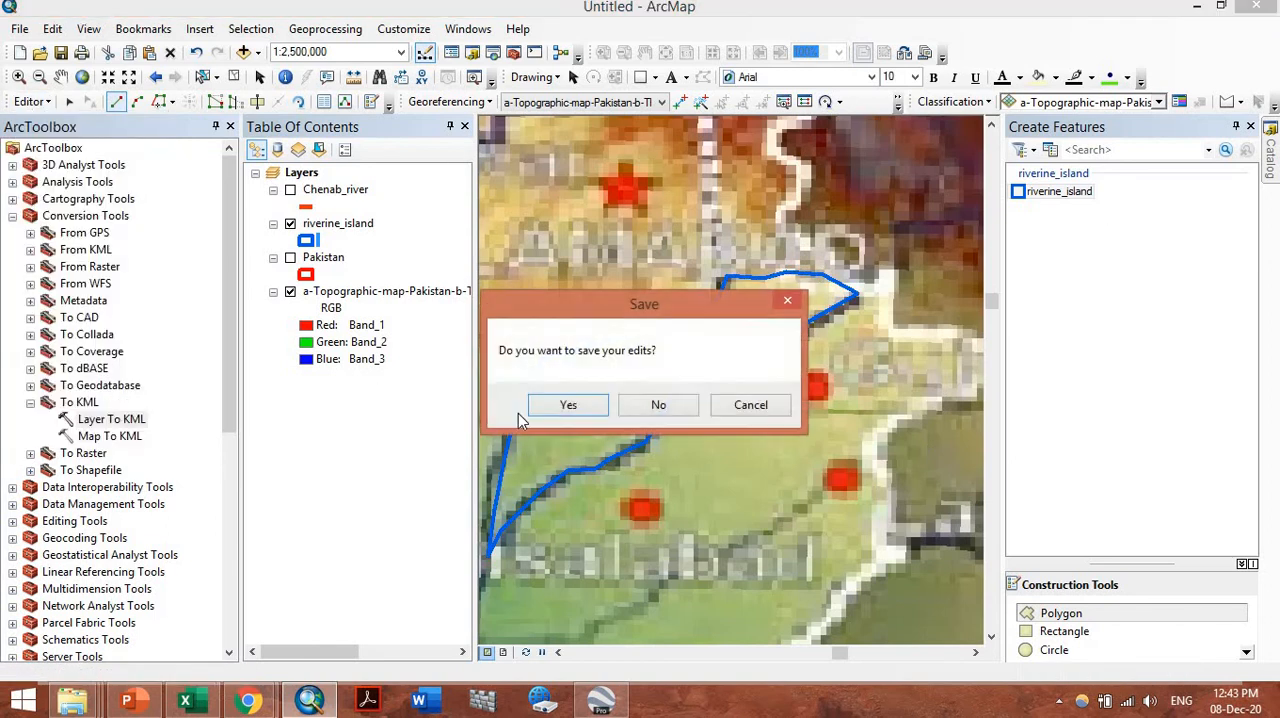
{"action": "left_click", "coordinate": [567, 405]}
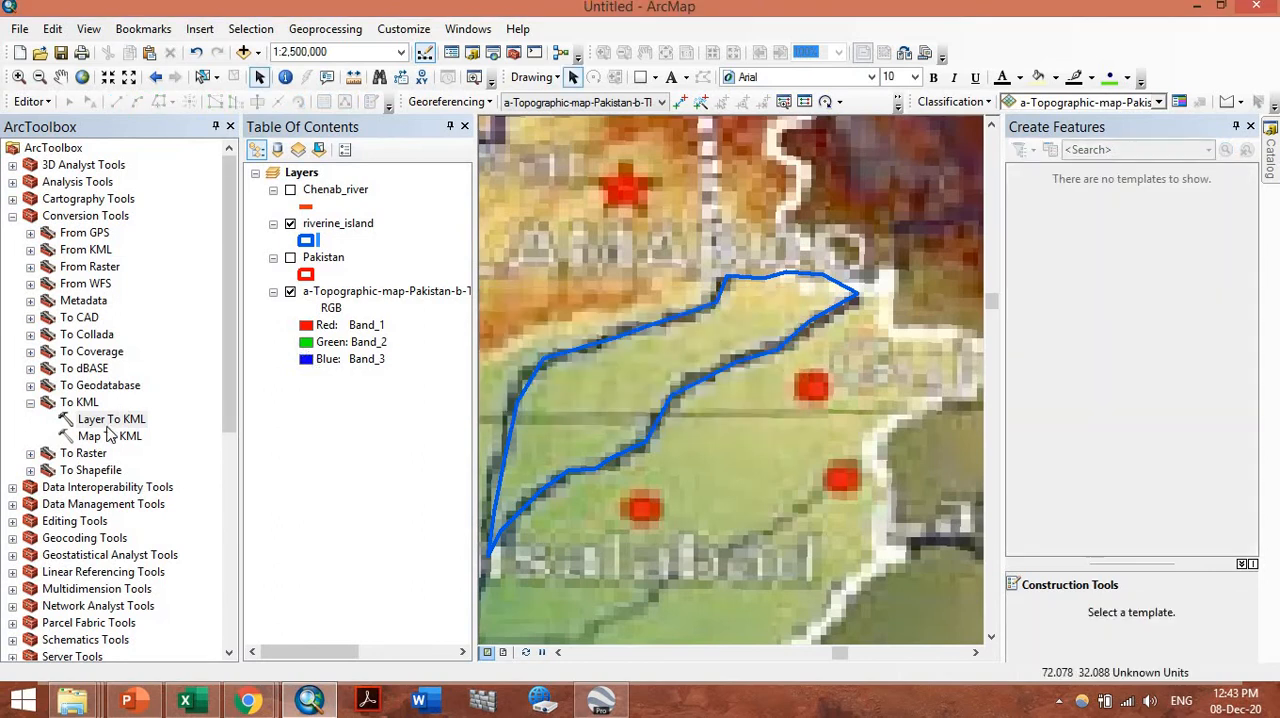
{"action": "double_click", "coordinate": [110, 433]}
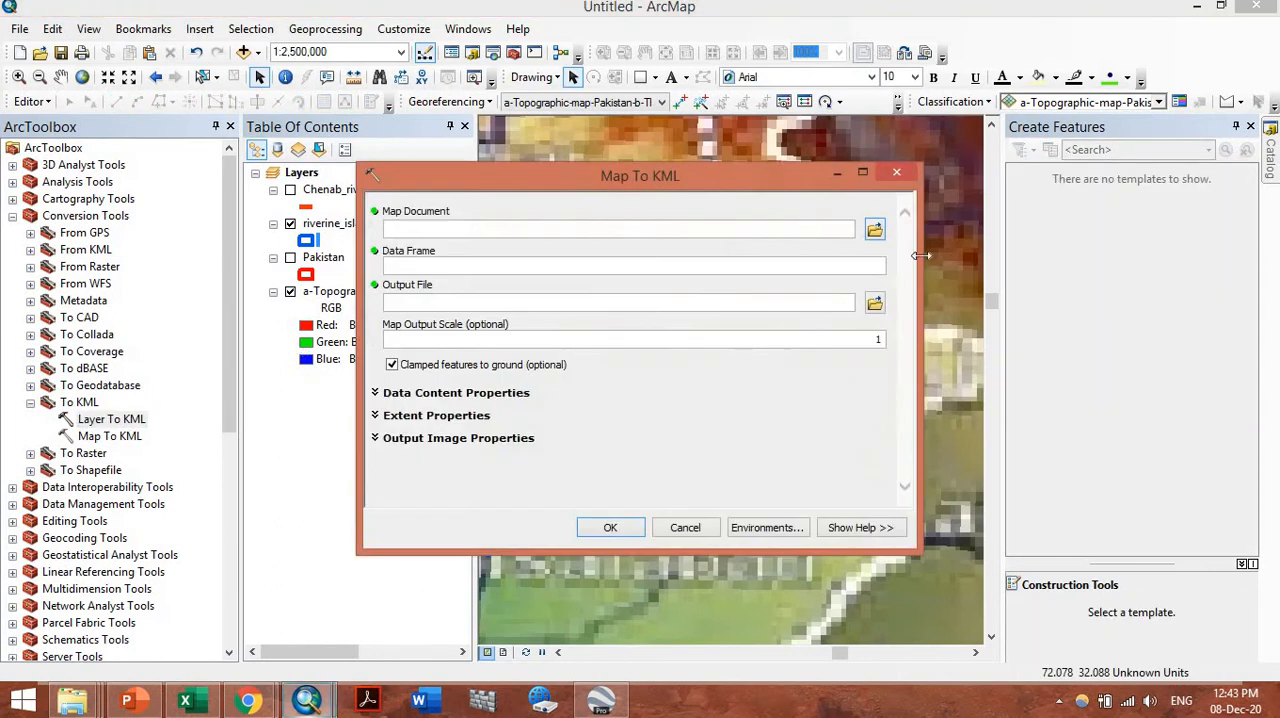
{"action": "left_click", "coordinate": [873, 229]}
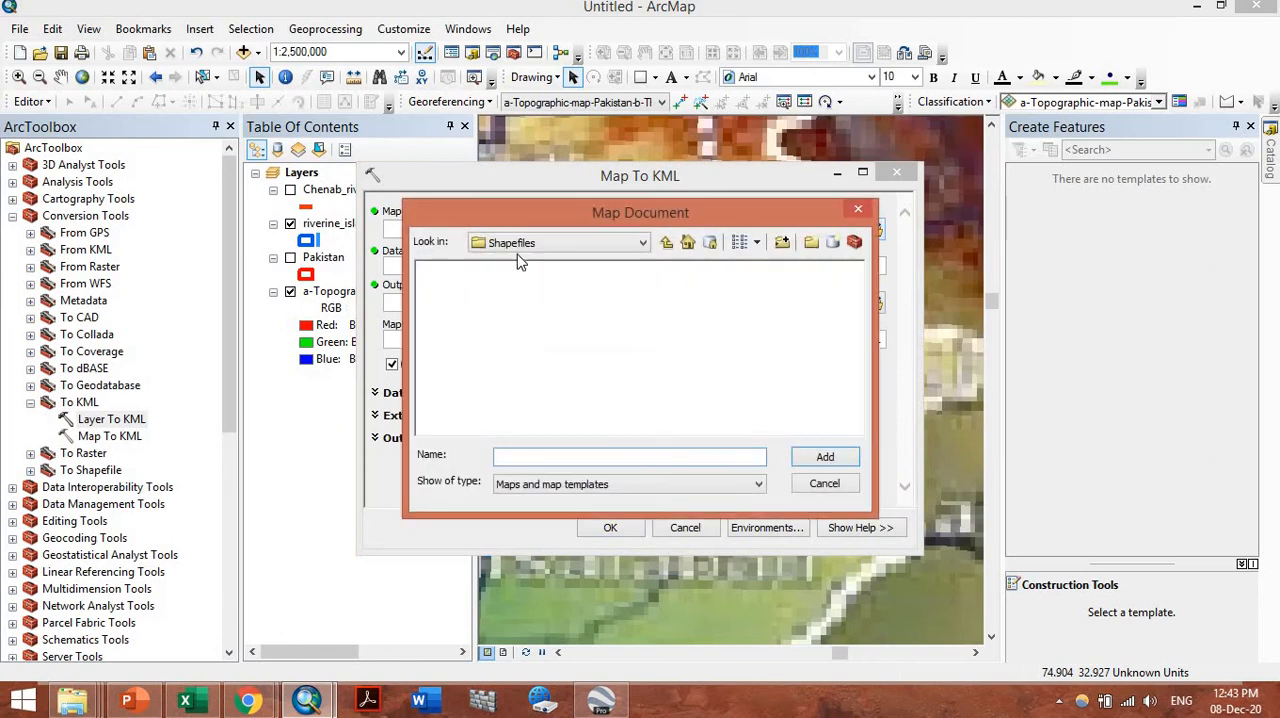
{"action": "left_click", "coordinate": [848, 484]}
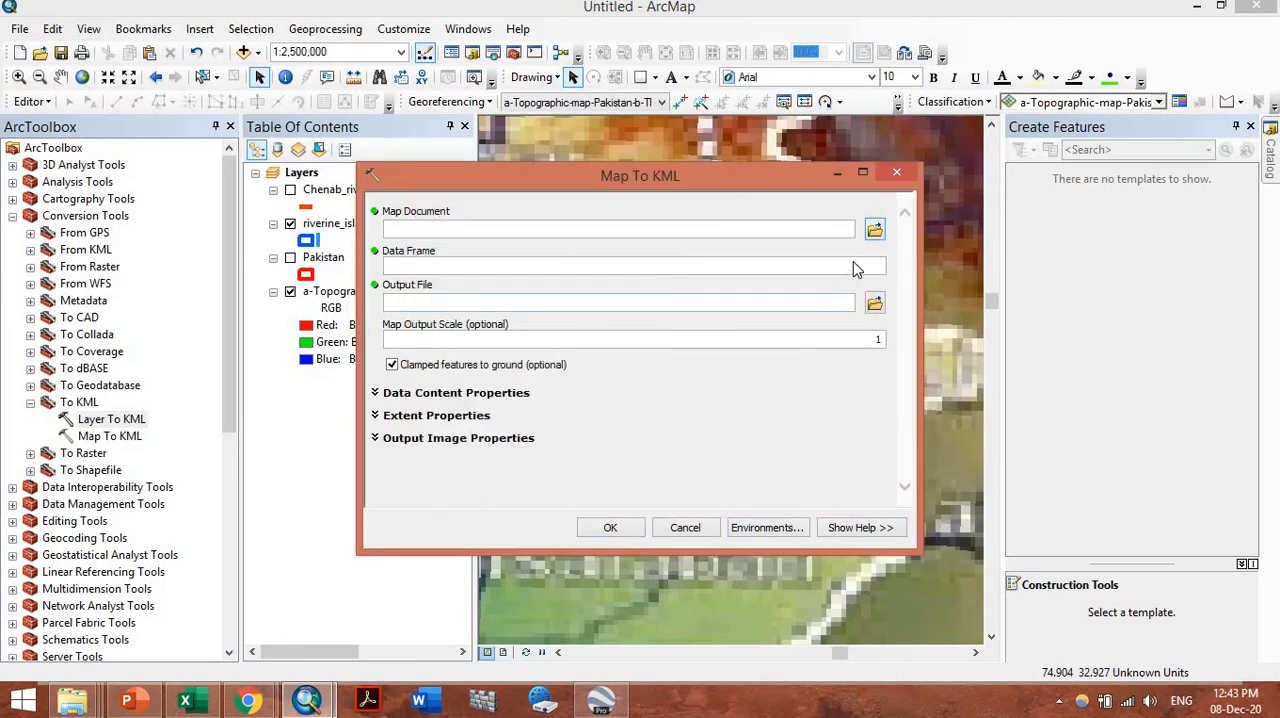
{"action": "left_click", "coordinate": [685, 527]}
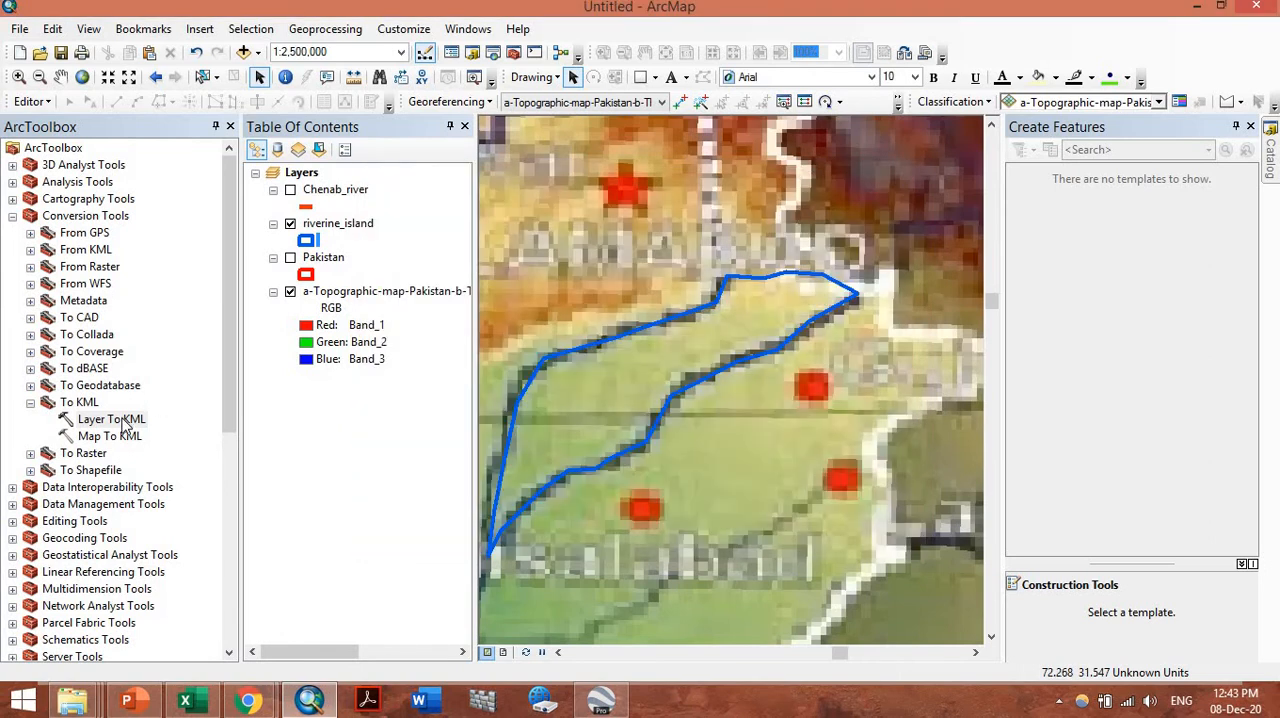
Export the riverine_island layer with Layer To KML, saving it as riverine_island.kmz in the contour folder
{"action": "double_click", "coordinate": [111, 419]}
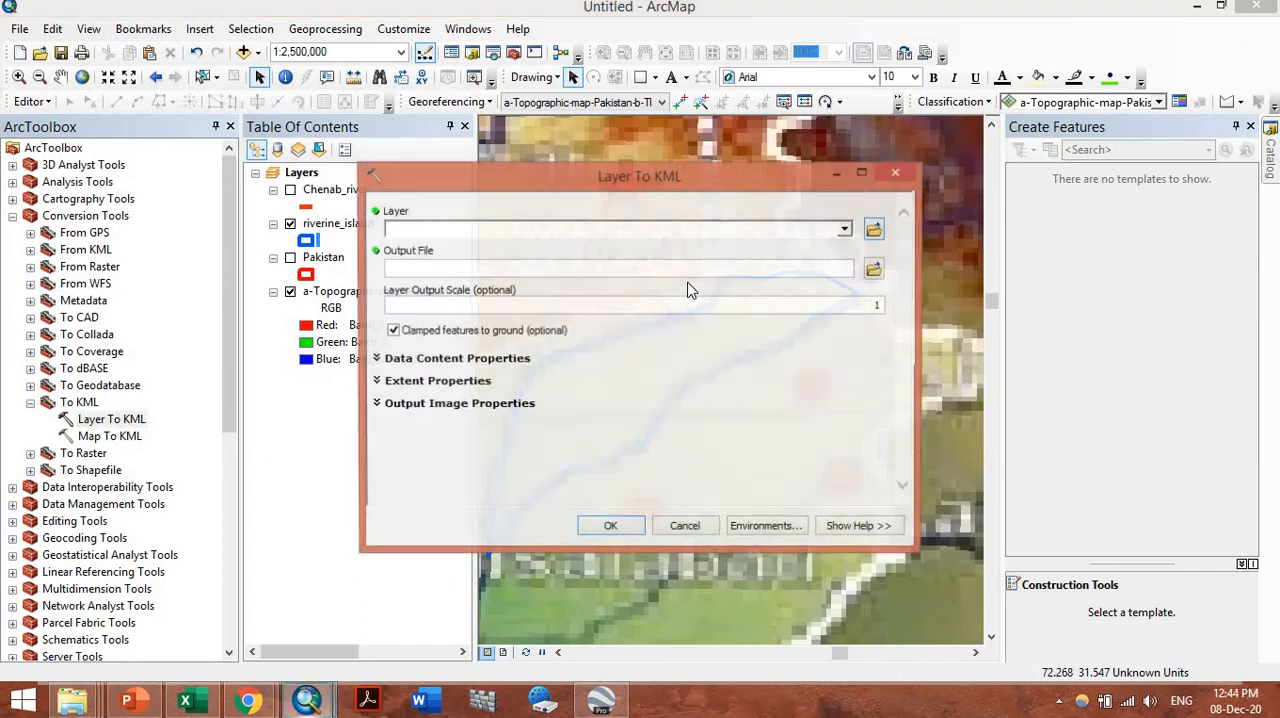
{"action": "left_click", "coordinate": [846, 233]}
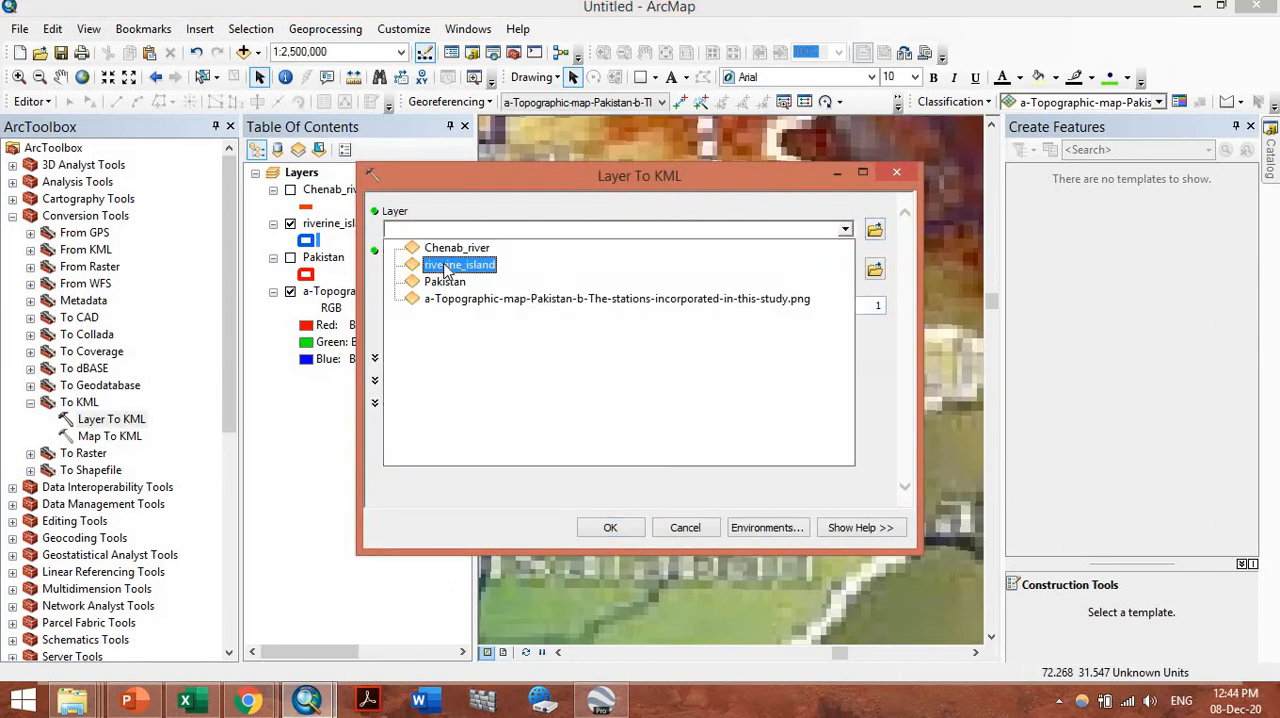
{"action": "left_click", "coordinate": [815, 254]}
{"action": "left_click", "coordinate": [874, 271]}
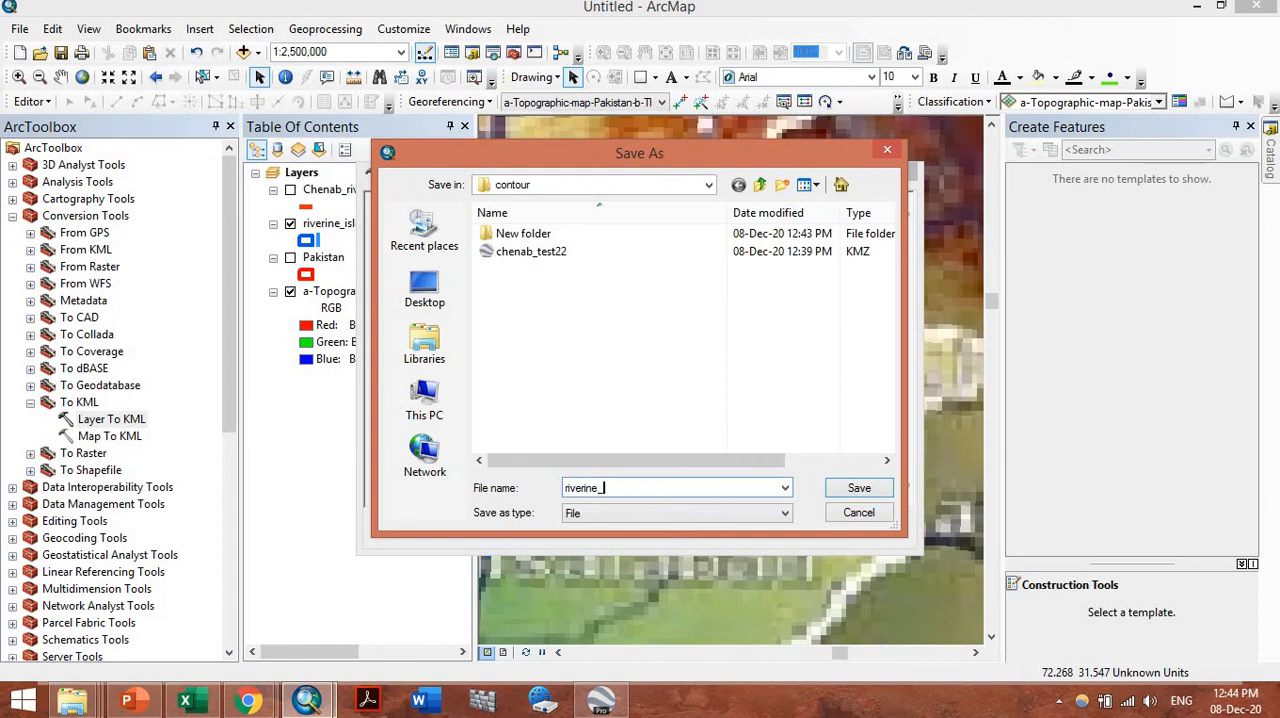
{"action": "key", "text": "Return"}
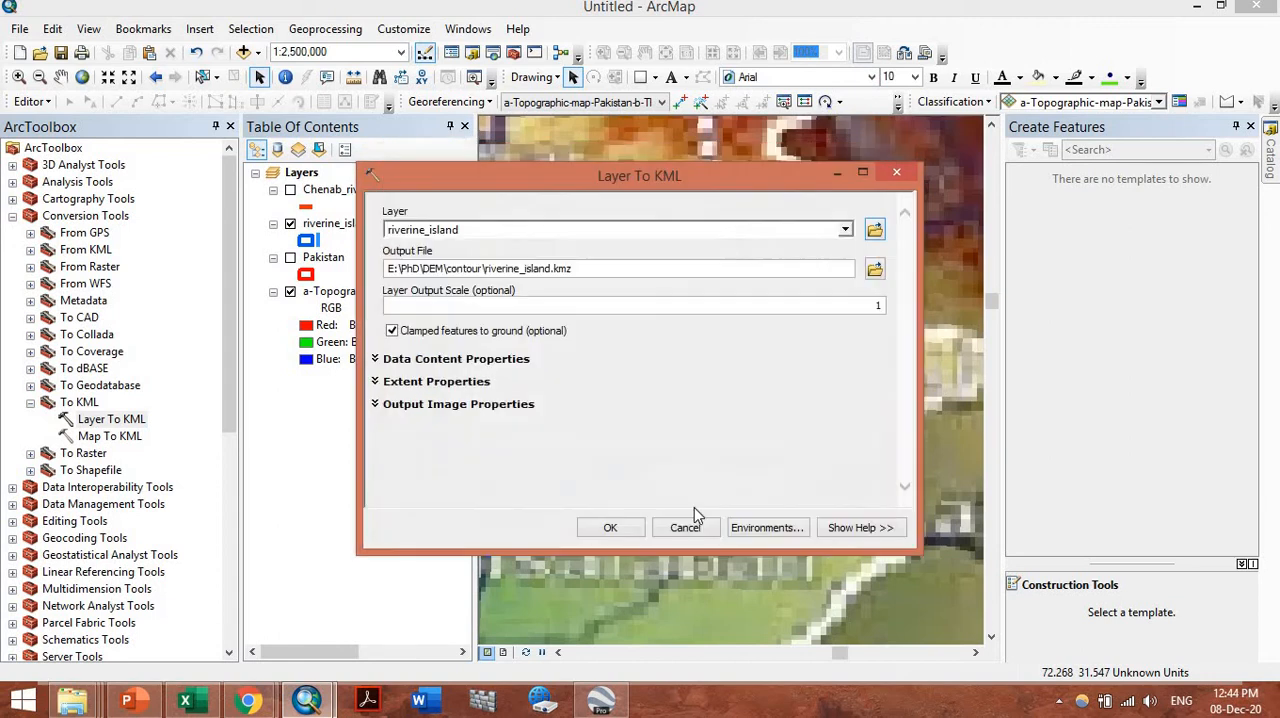
{"action": "left_click", "coordinate": [608, 528]}
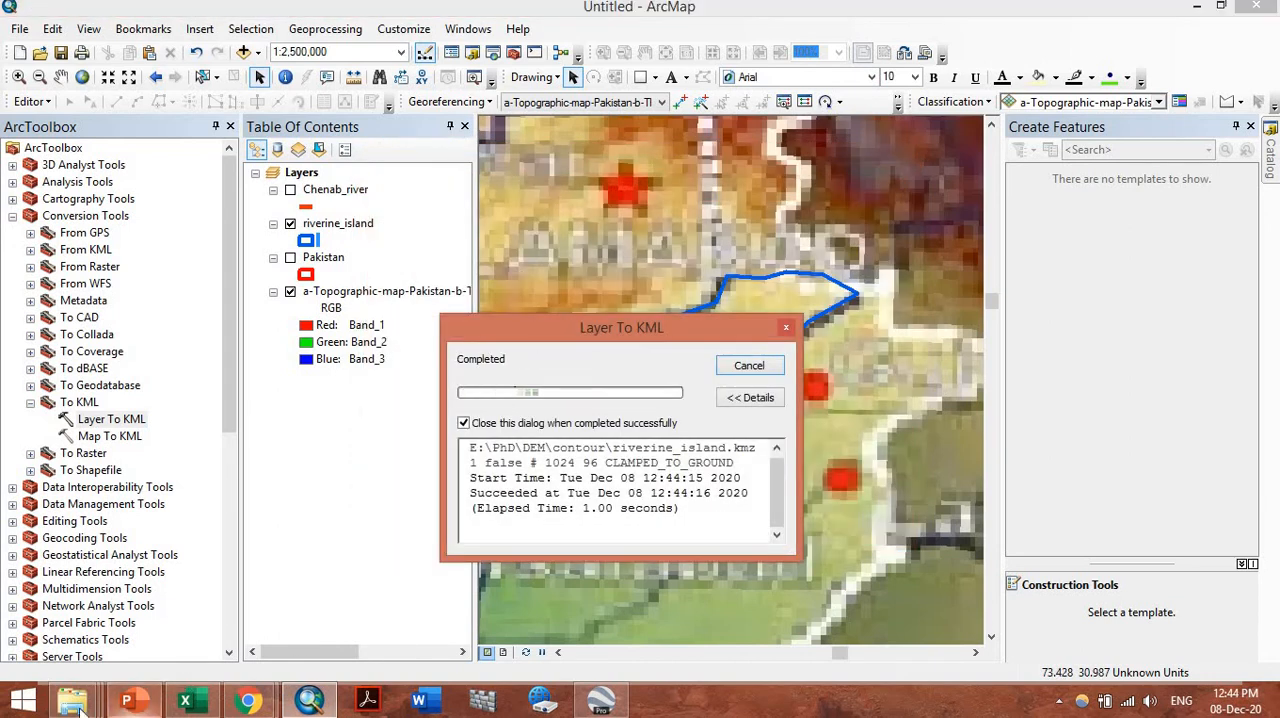
Open riverine_island.kmz from the contour folder in Google Earth Pro and inspect the island polygon against the Chenab river line
{"action": "mouse_move", "coordinate": [72, 700]}
{"action": "left_click", "coordinate": [648, 616]}
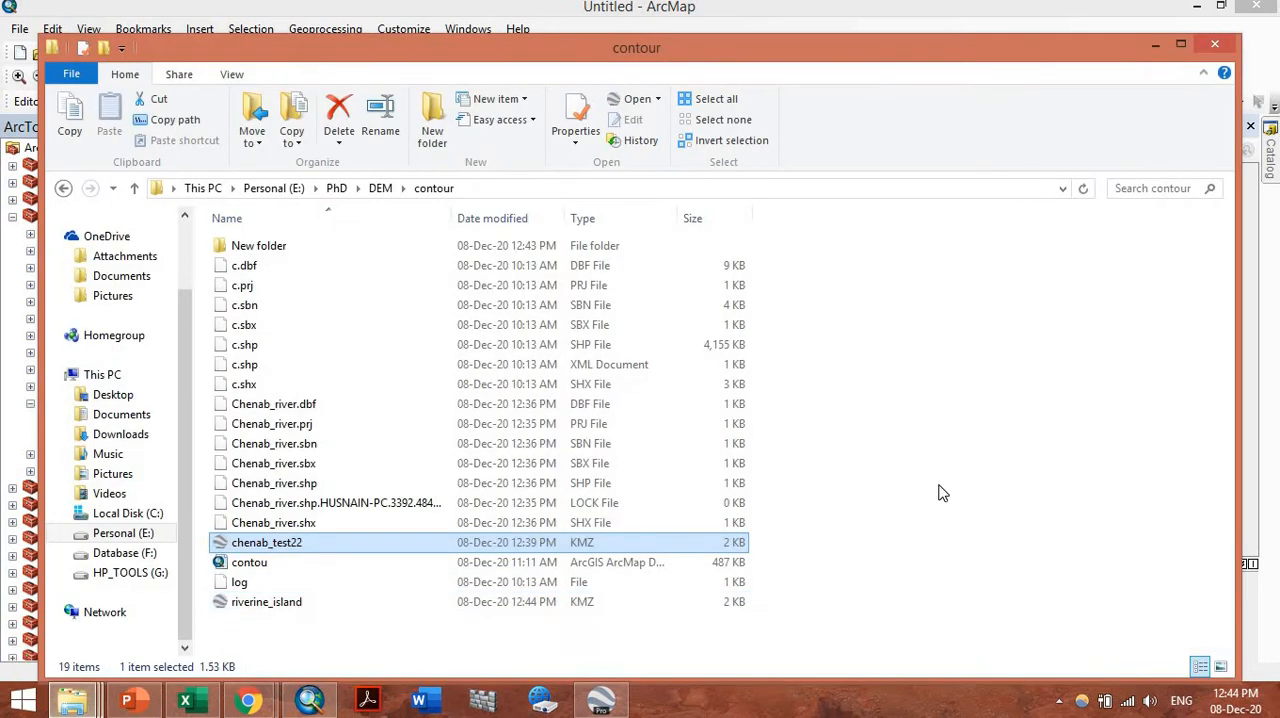
{"action": "double_click", "coordinate": [272, 605]}
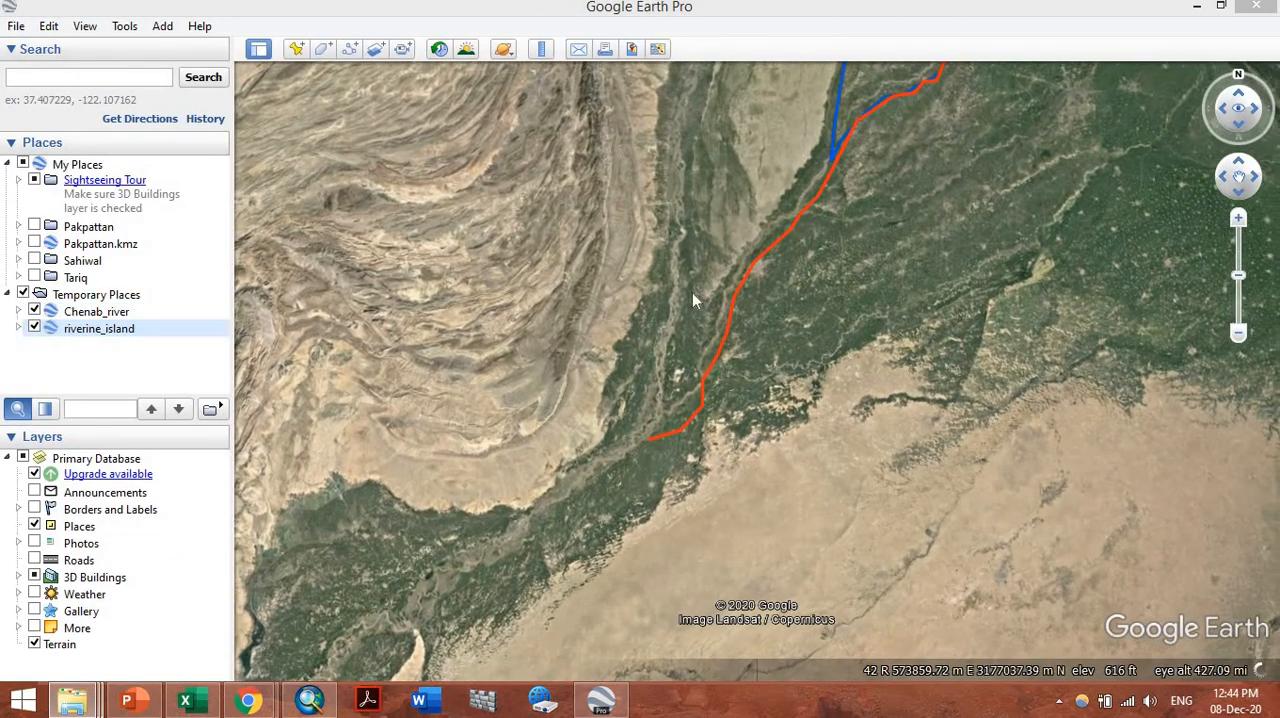
{"action": "scroll", "coordinate": [686, 318], "scroll_direction": "up", "scroll_amount": 5}
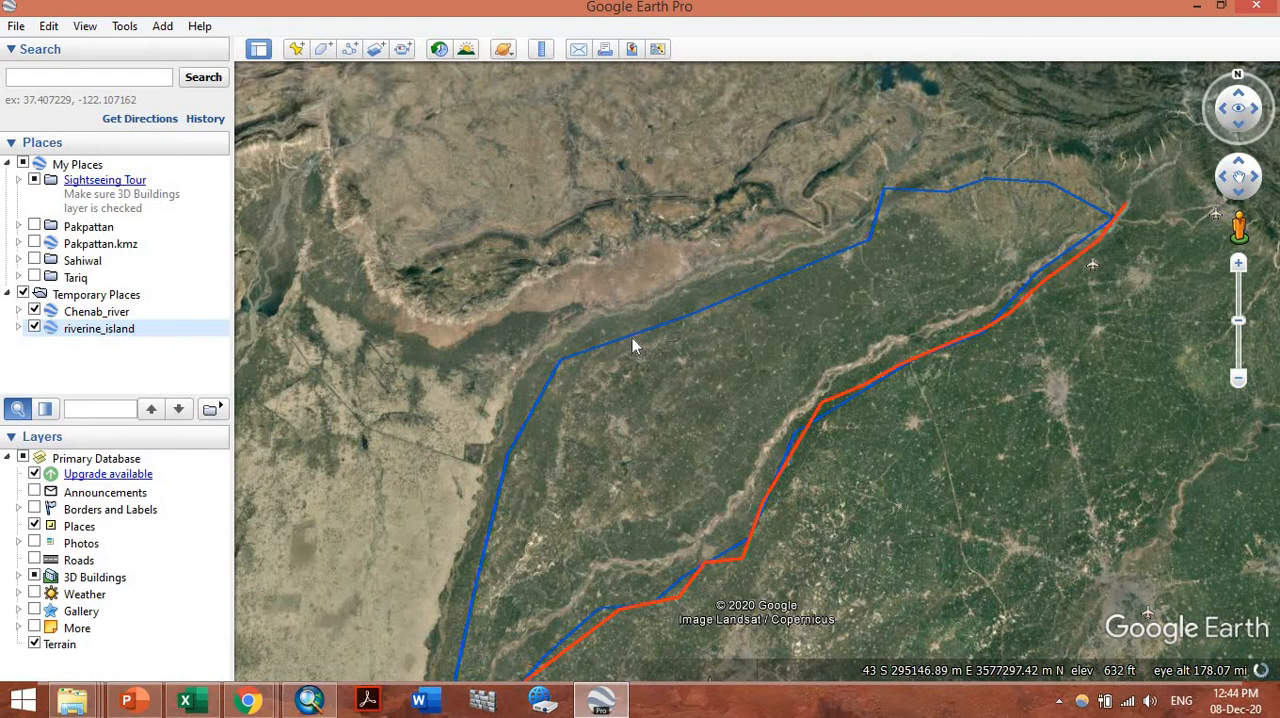
{"action": "scroll", "coordinate": [632, 341], "scroll_direction": "down", "scroll_amount": 2}
{"action": "scroll", "coordinate": [629, 343], "scroll_direction": "down", "scroll_amount": 3}
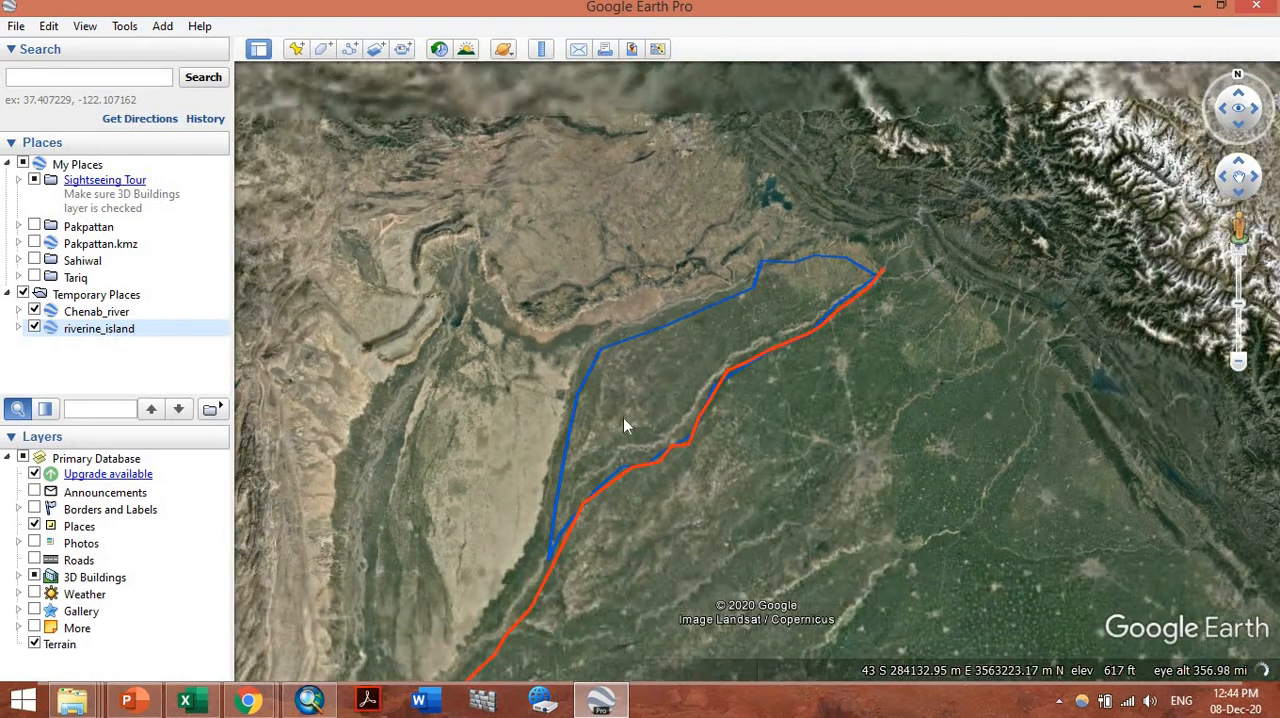
Switch back to ArcMap, show the map of Pakistan at full extent and auto-hide the Create Features window
{"action": "left_click", "coordinate": [603, 697]}
{"action": "left_click", "coordinate": [306, 700]}
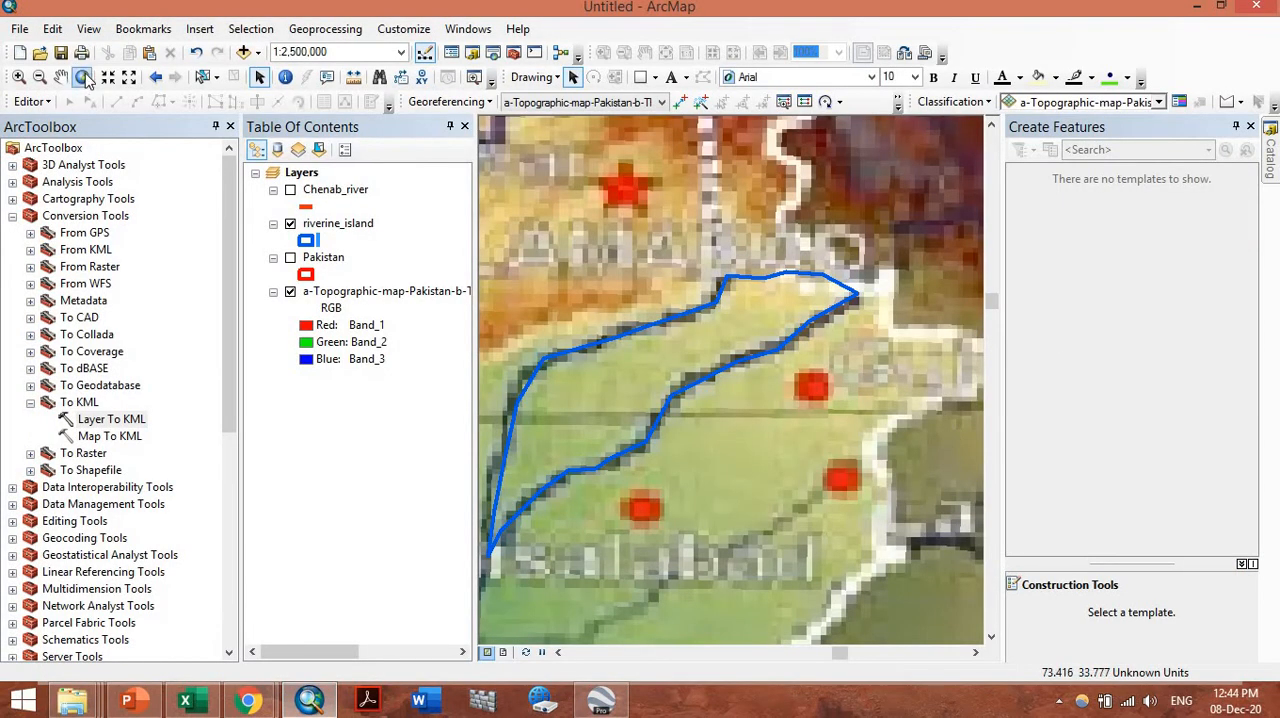
{"action": "left_click", "coordinate": [84, 77]}
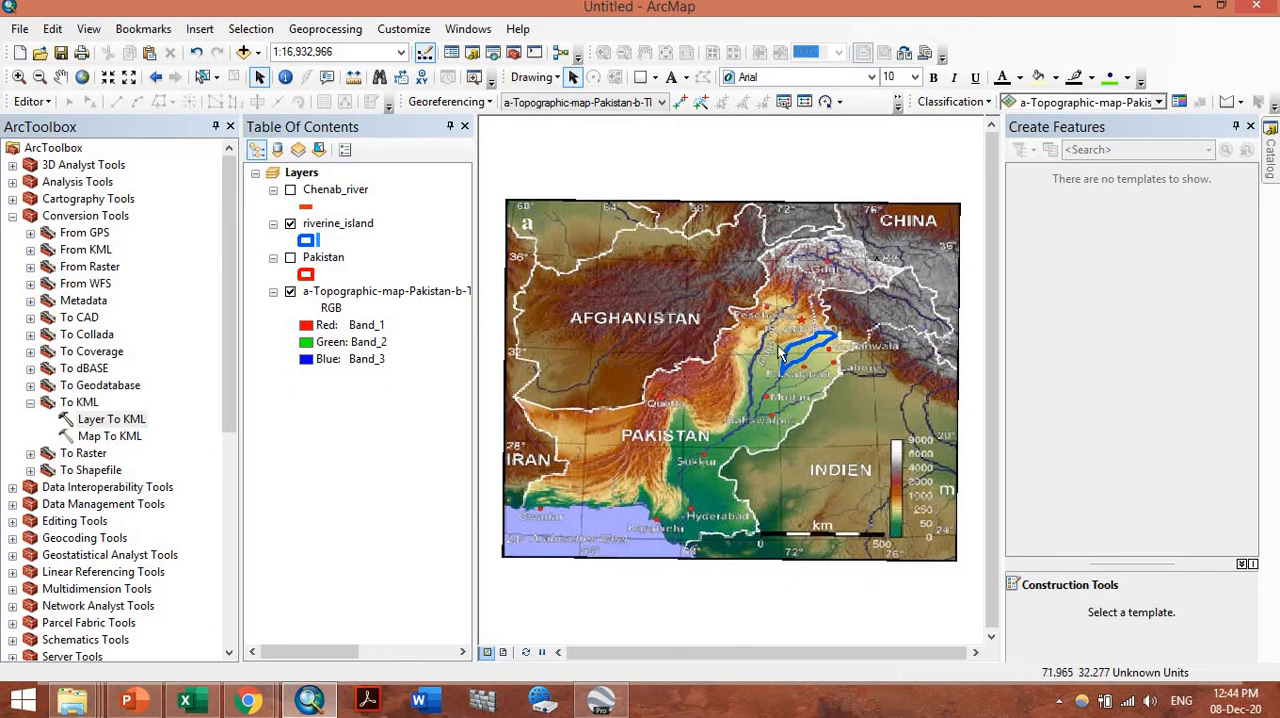
{"action": "left_click", "coordinate": [1236, 126]}
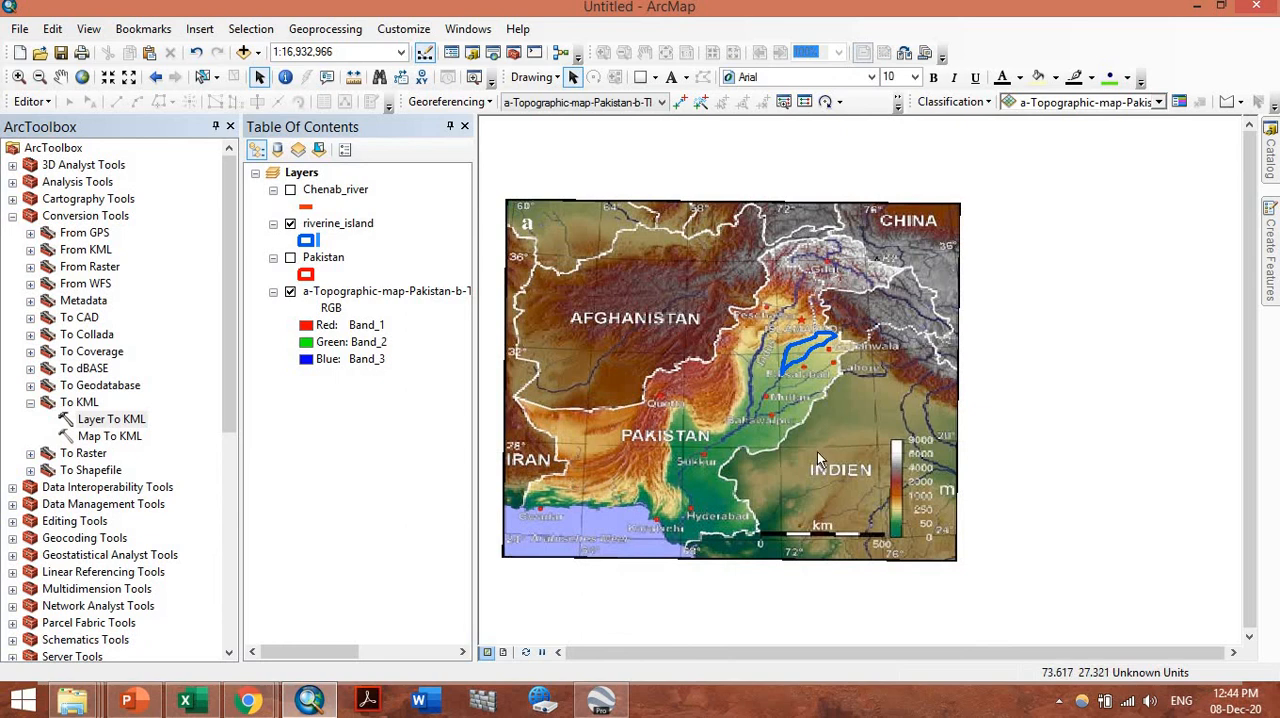